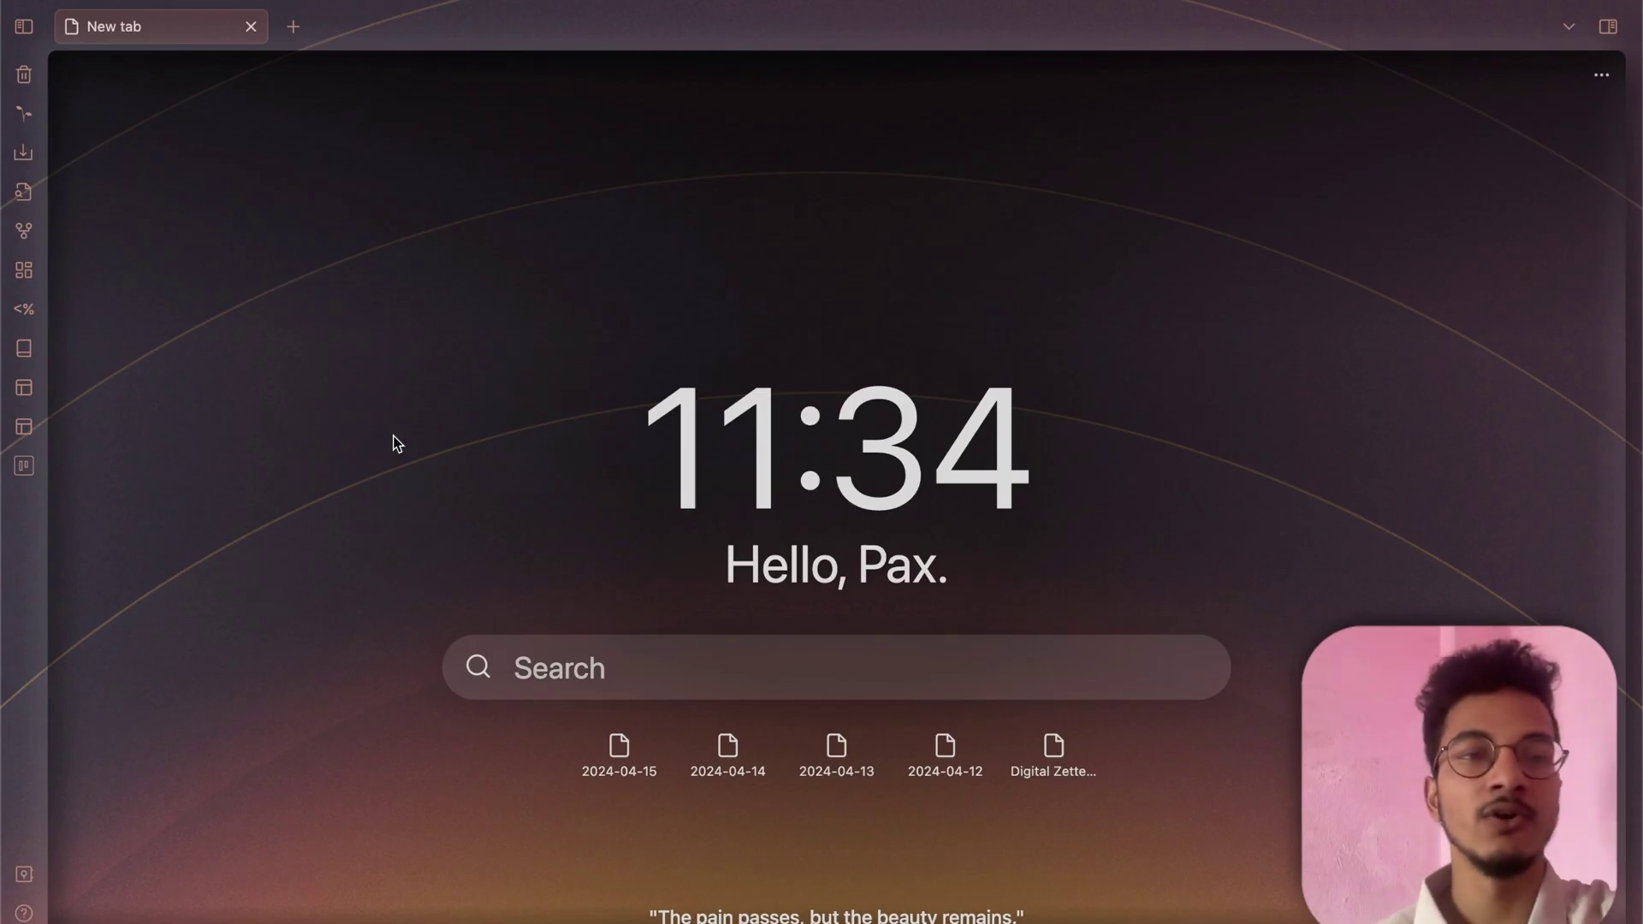
- Create an untitled folder inside the New folder and open it as a vault
key("super+backslash")
key("super+shift+backslash")
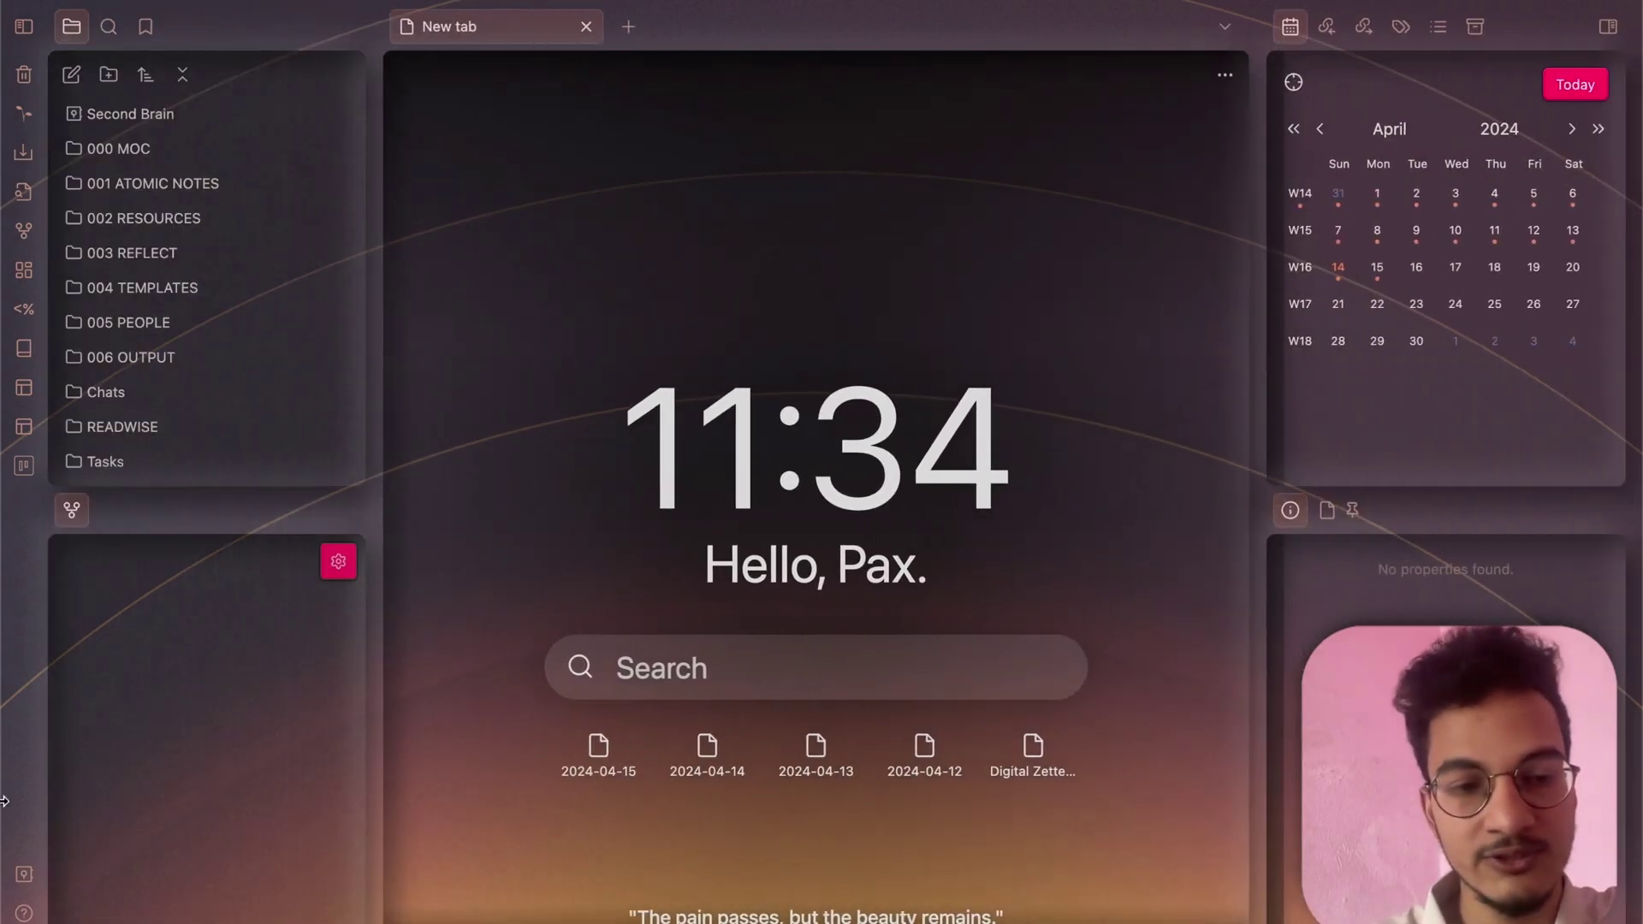
left_click(24, 874)
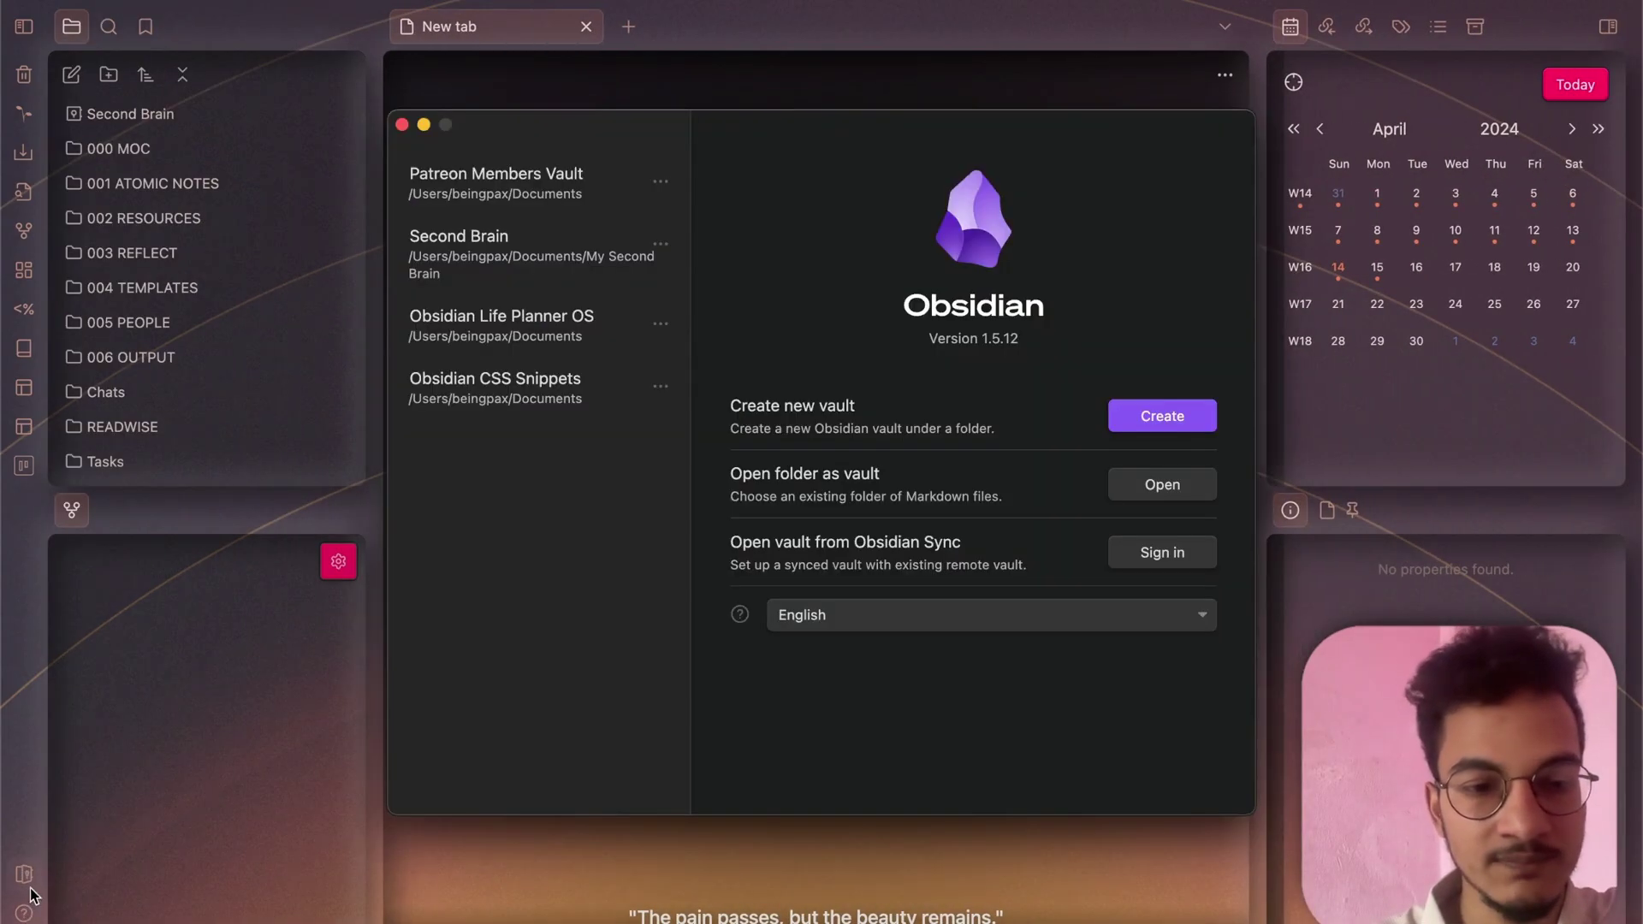
left_click(1159, 484)
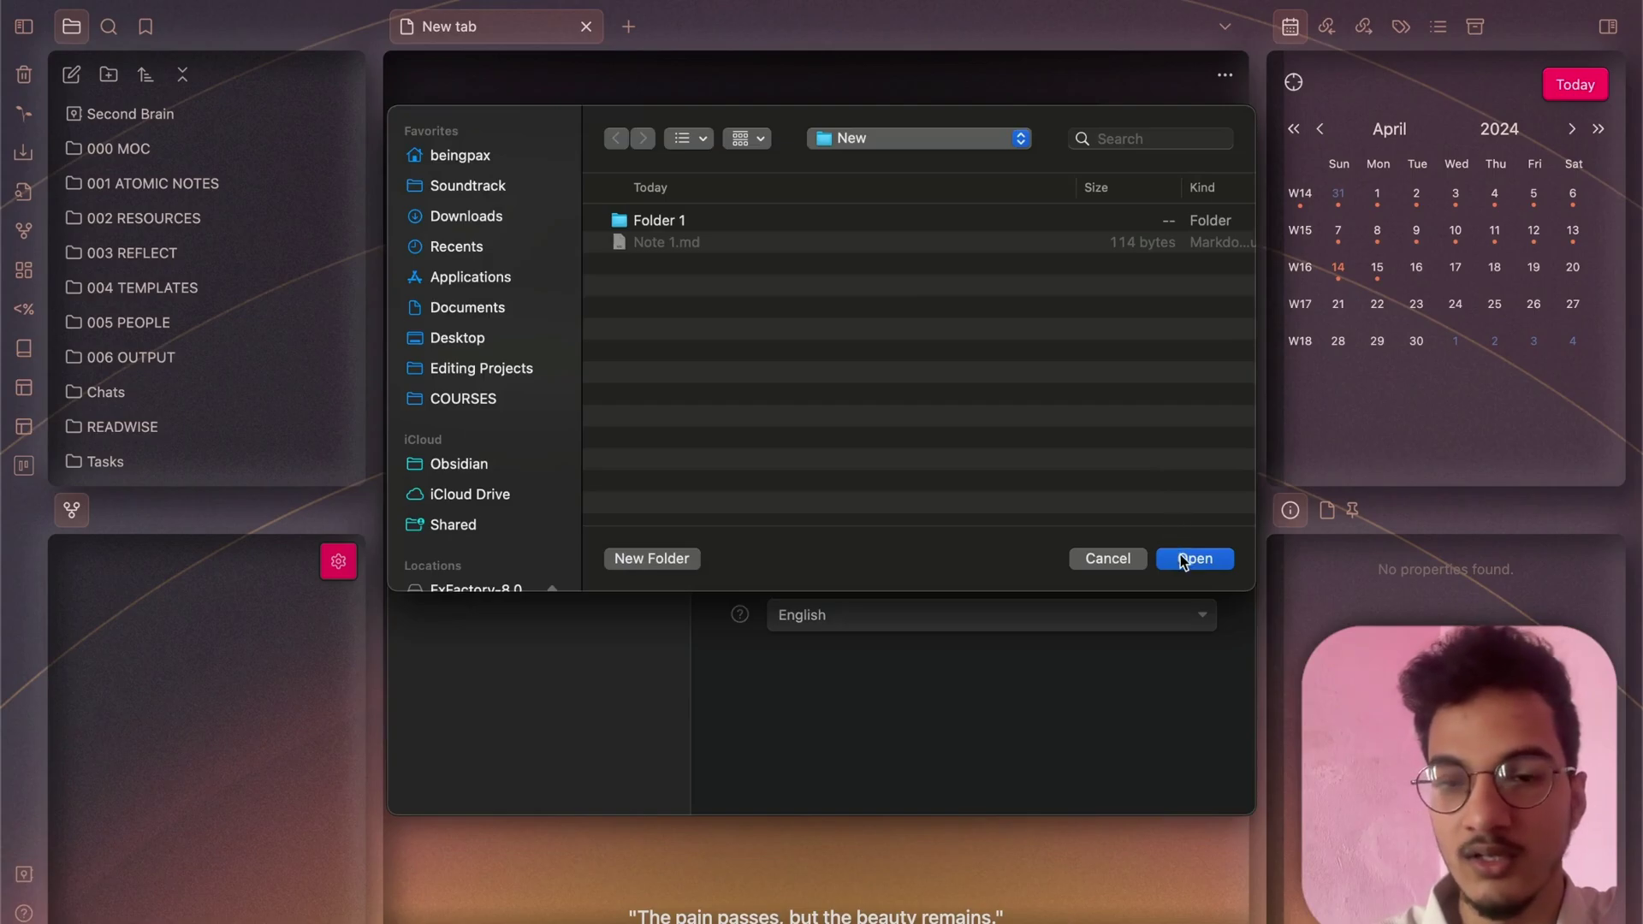
left_click(631, 558)
key("Return")
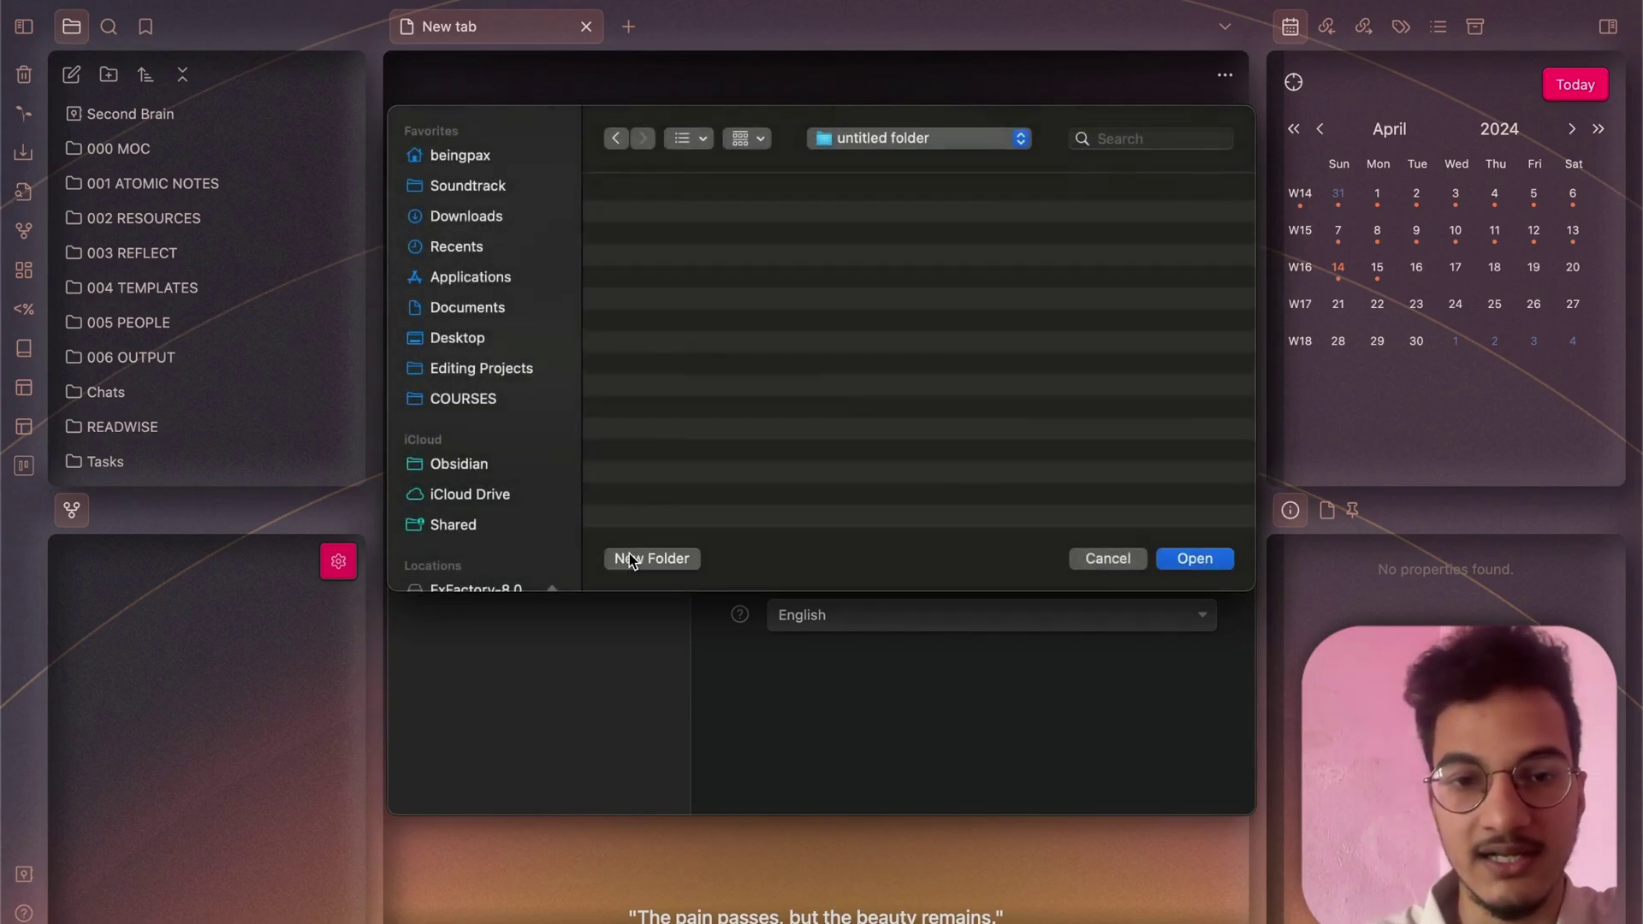
left_click(1209, 558)
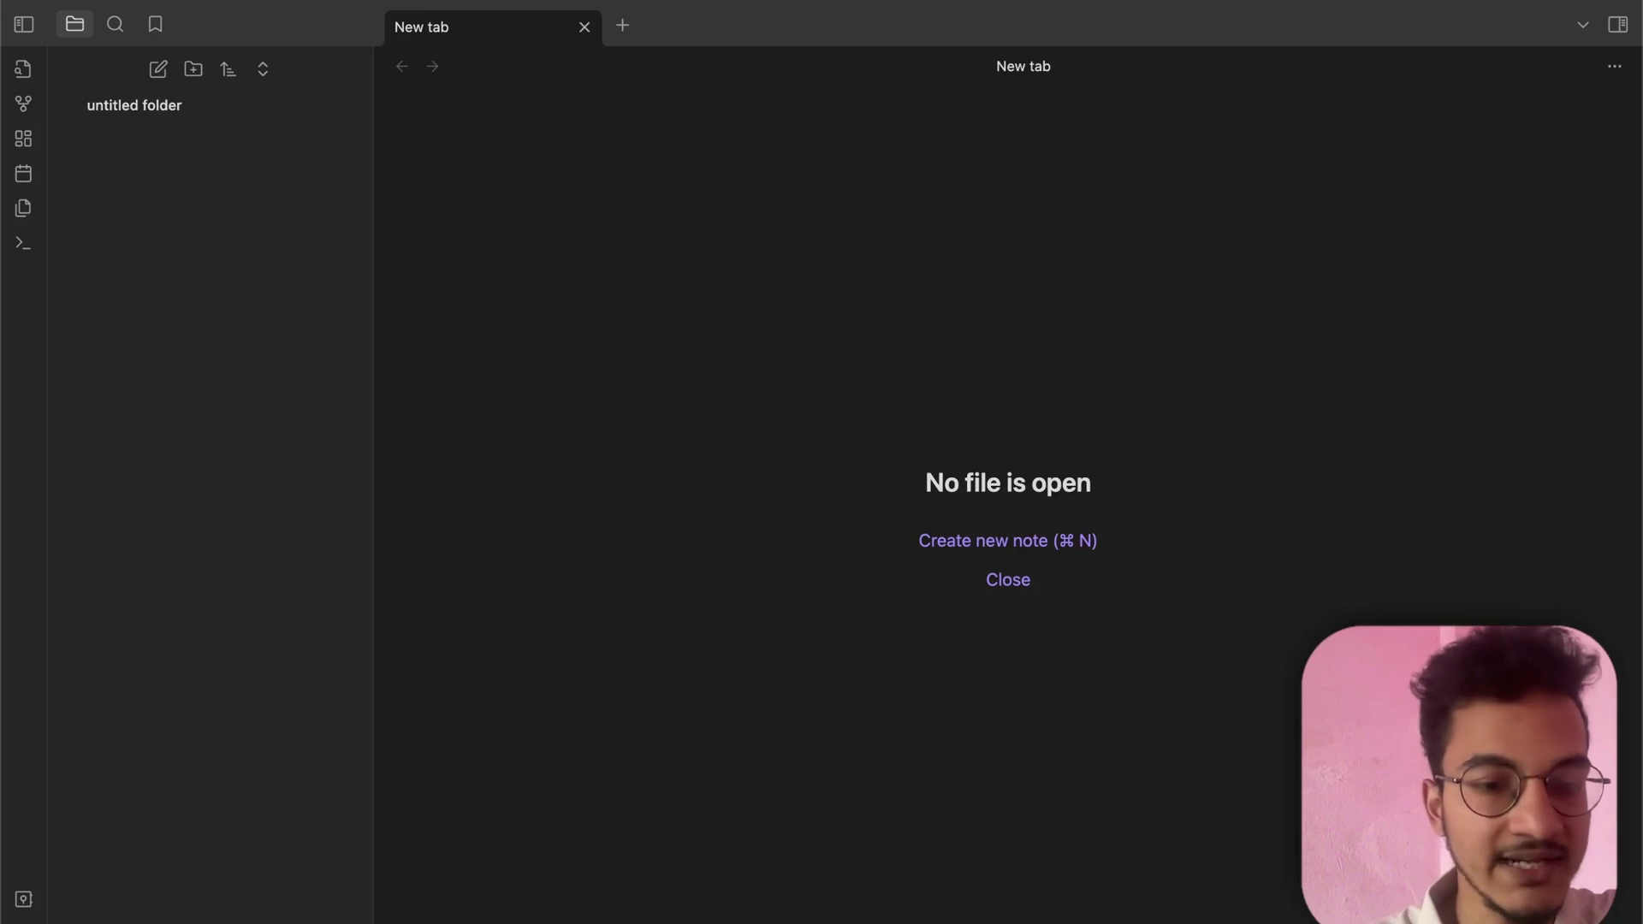
- Open the community theme gallery from the Appearance settings and turn off the Light themes only filter
key("super+comma")
left_click(372, 215)
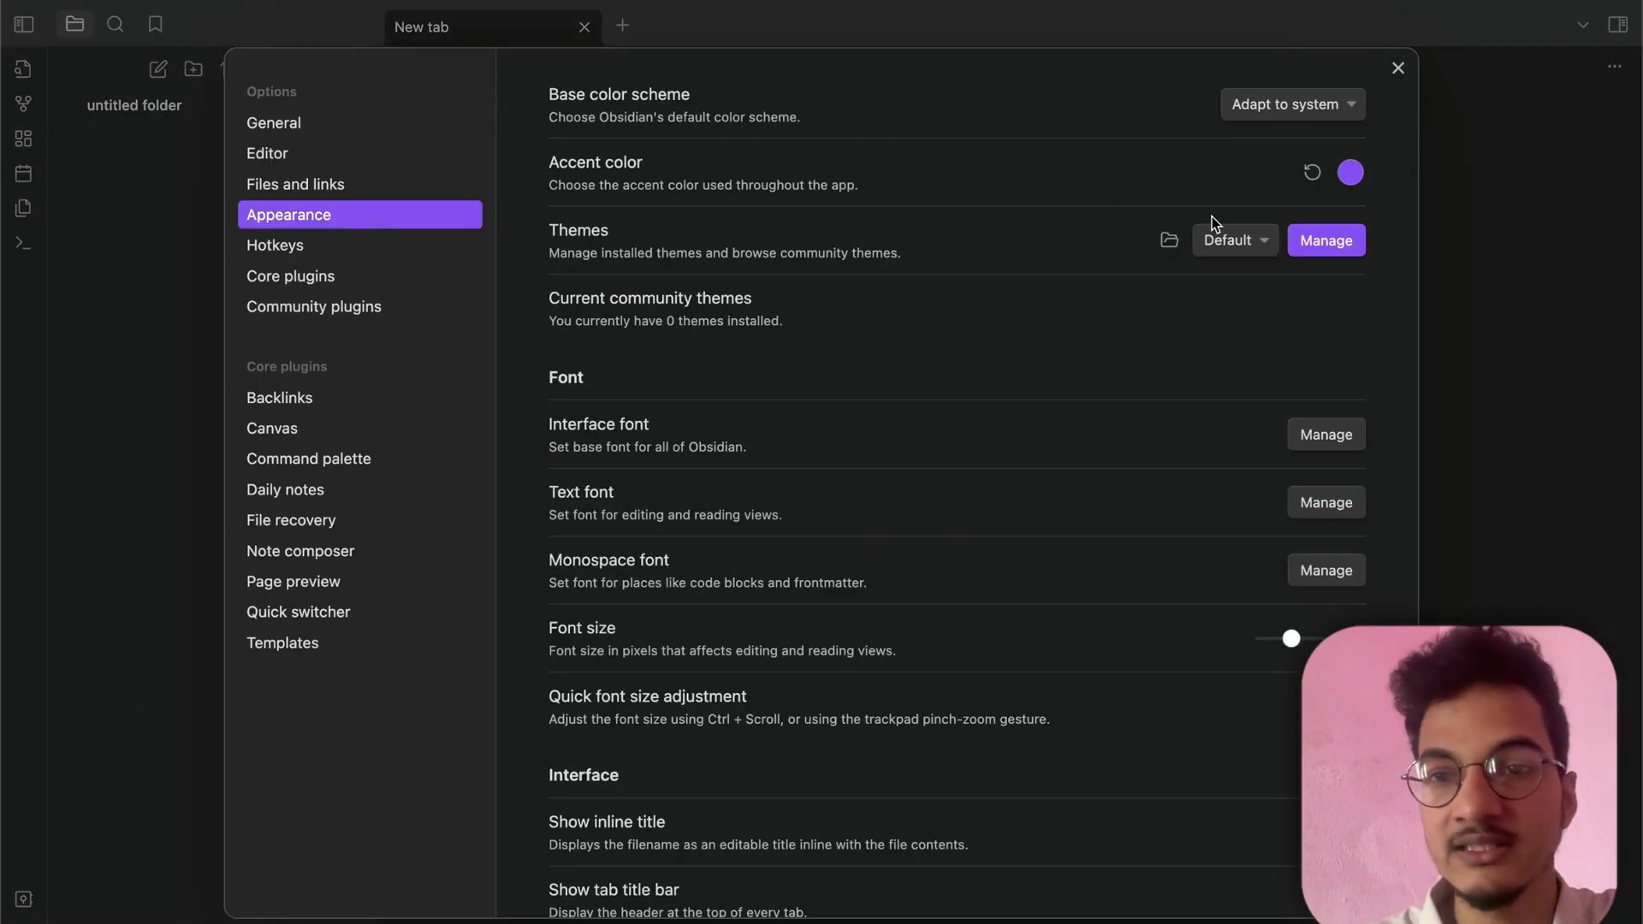
left_click(1322, 242)
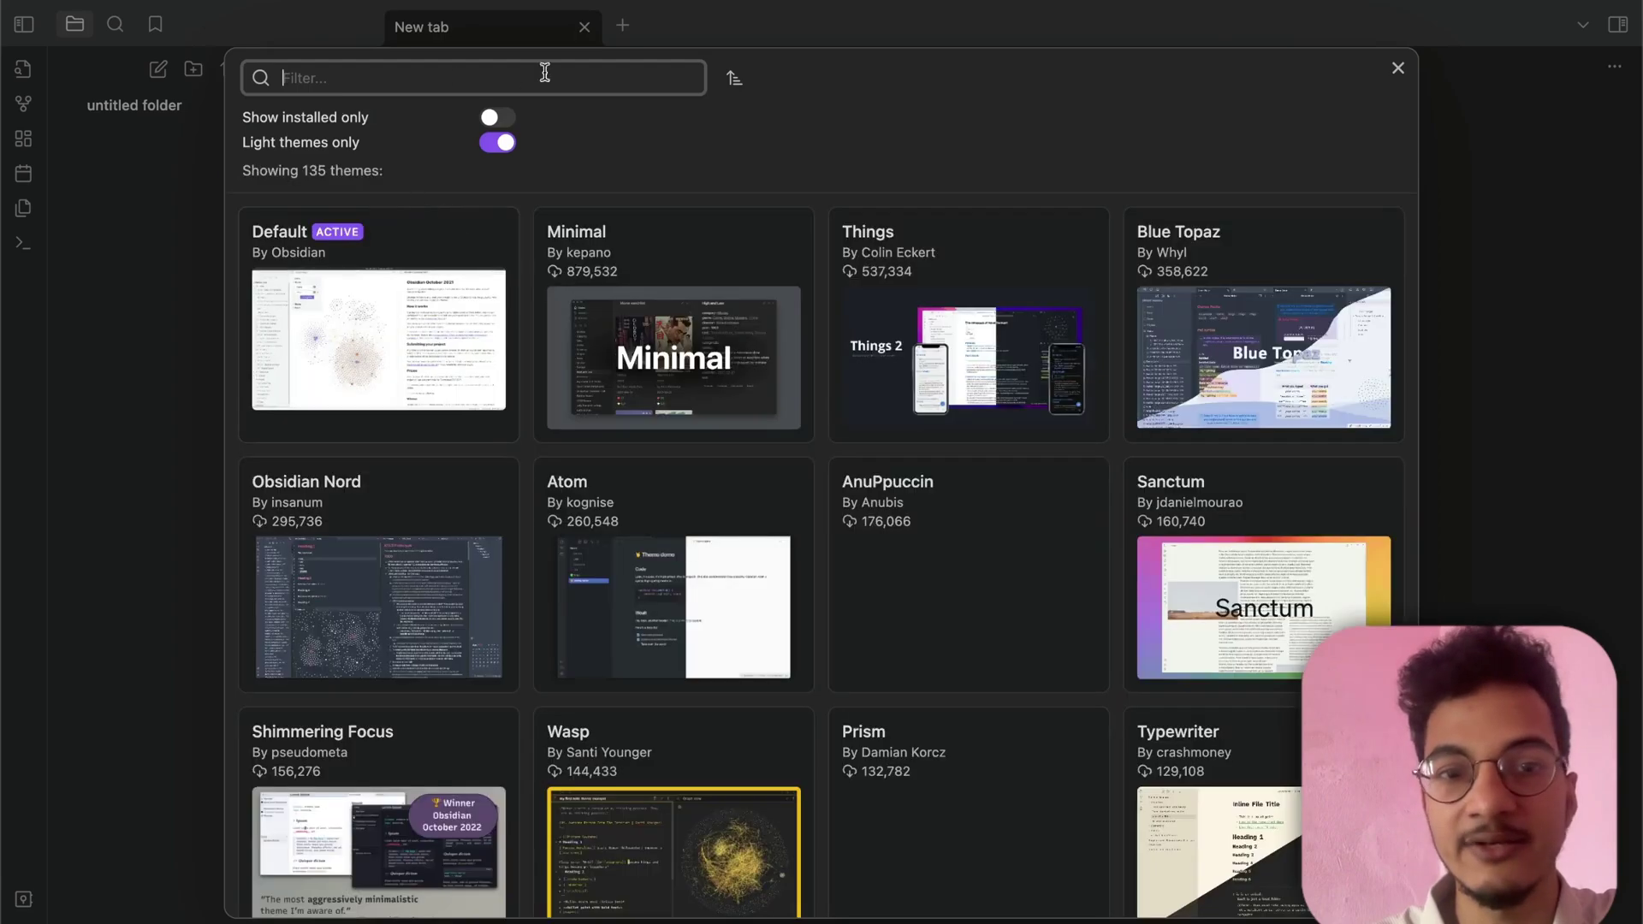
scroll(826, 818, "down", 1)
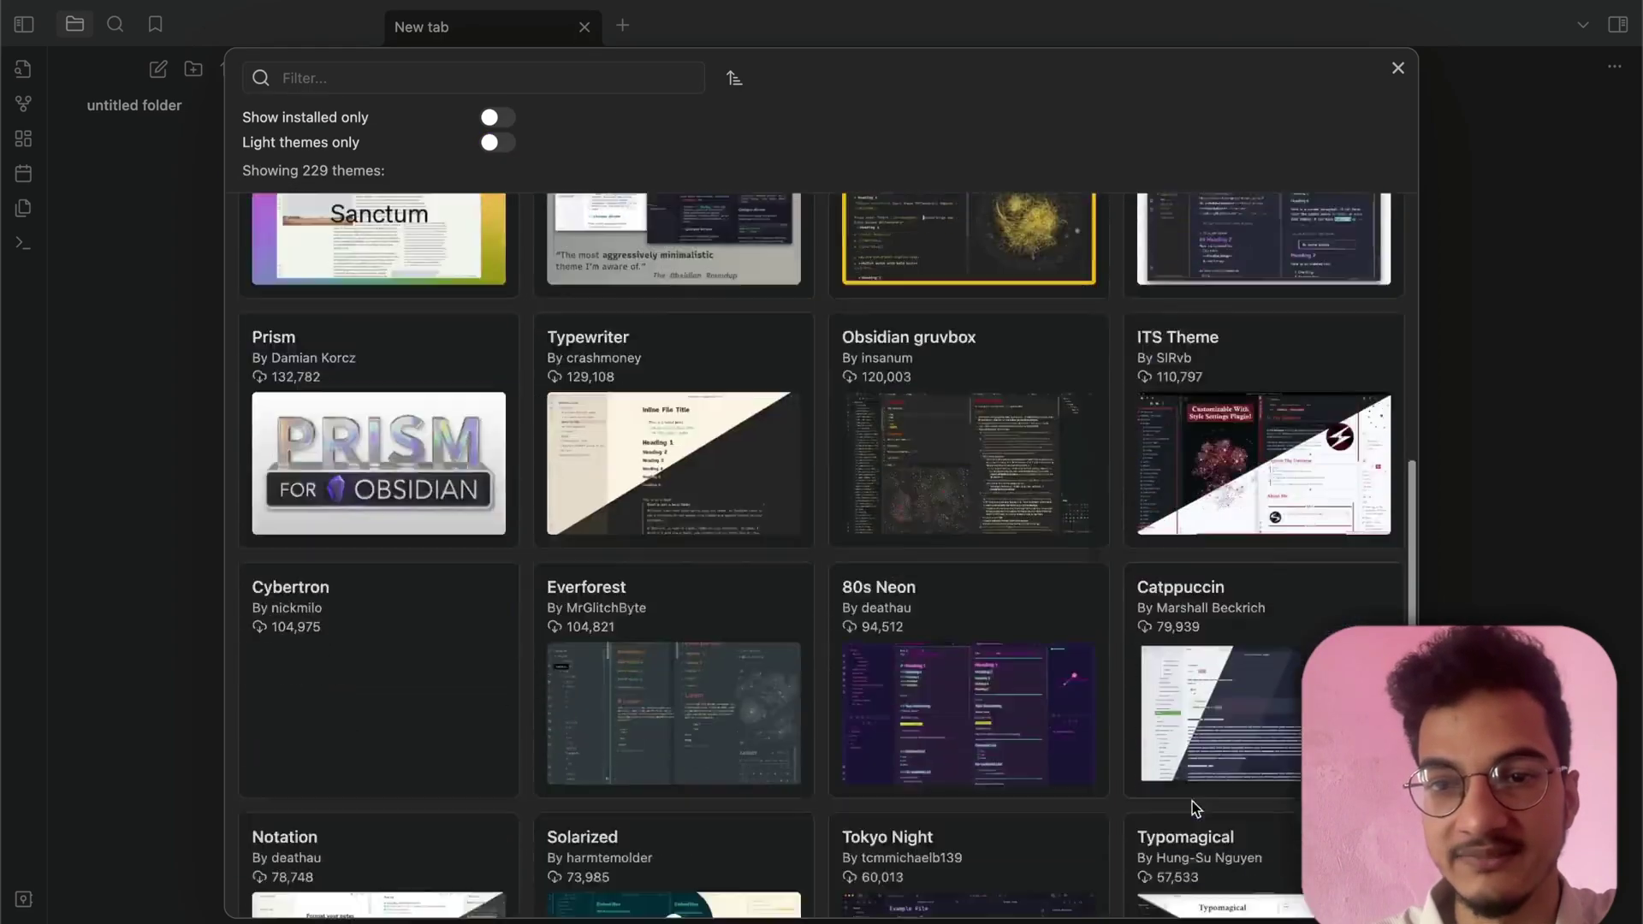
- Browse the available community themes and view the details of the Default theme
scroll(1192, 801, "up", 10)
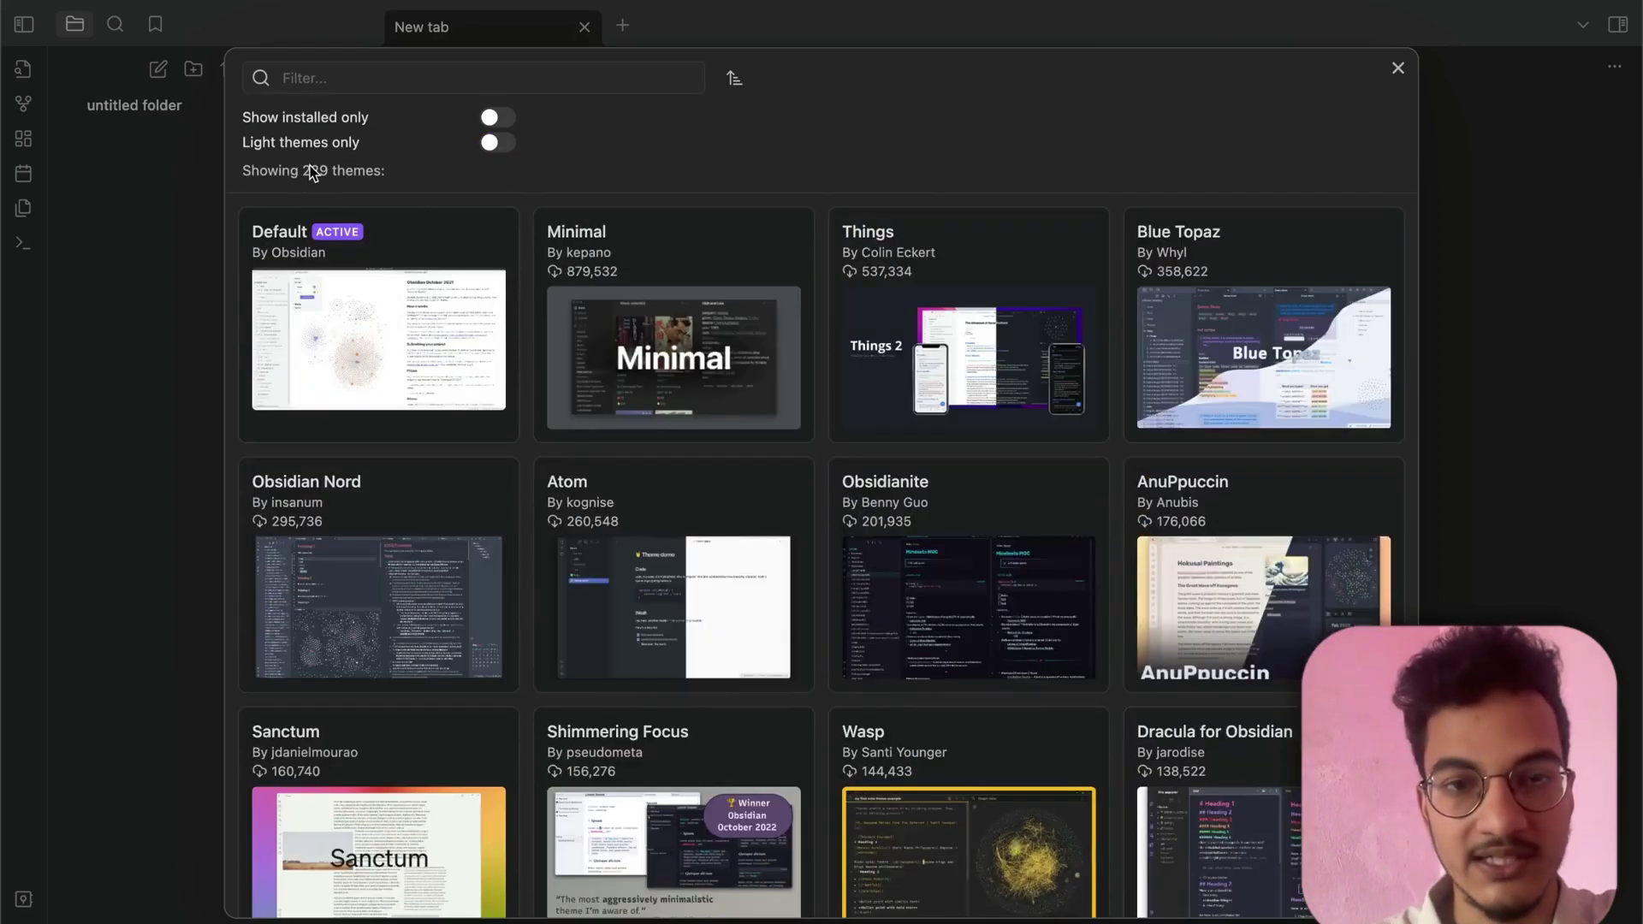
left_click(415, 336)
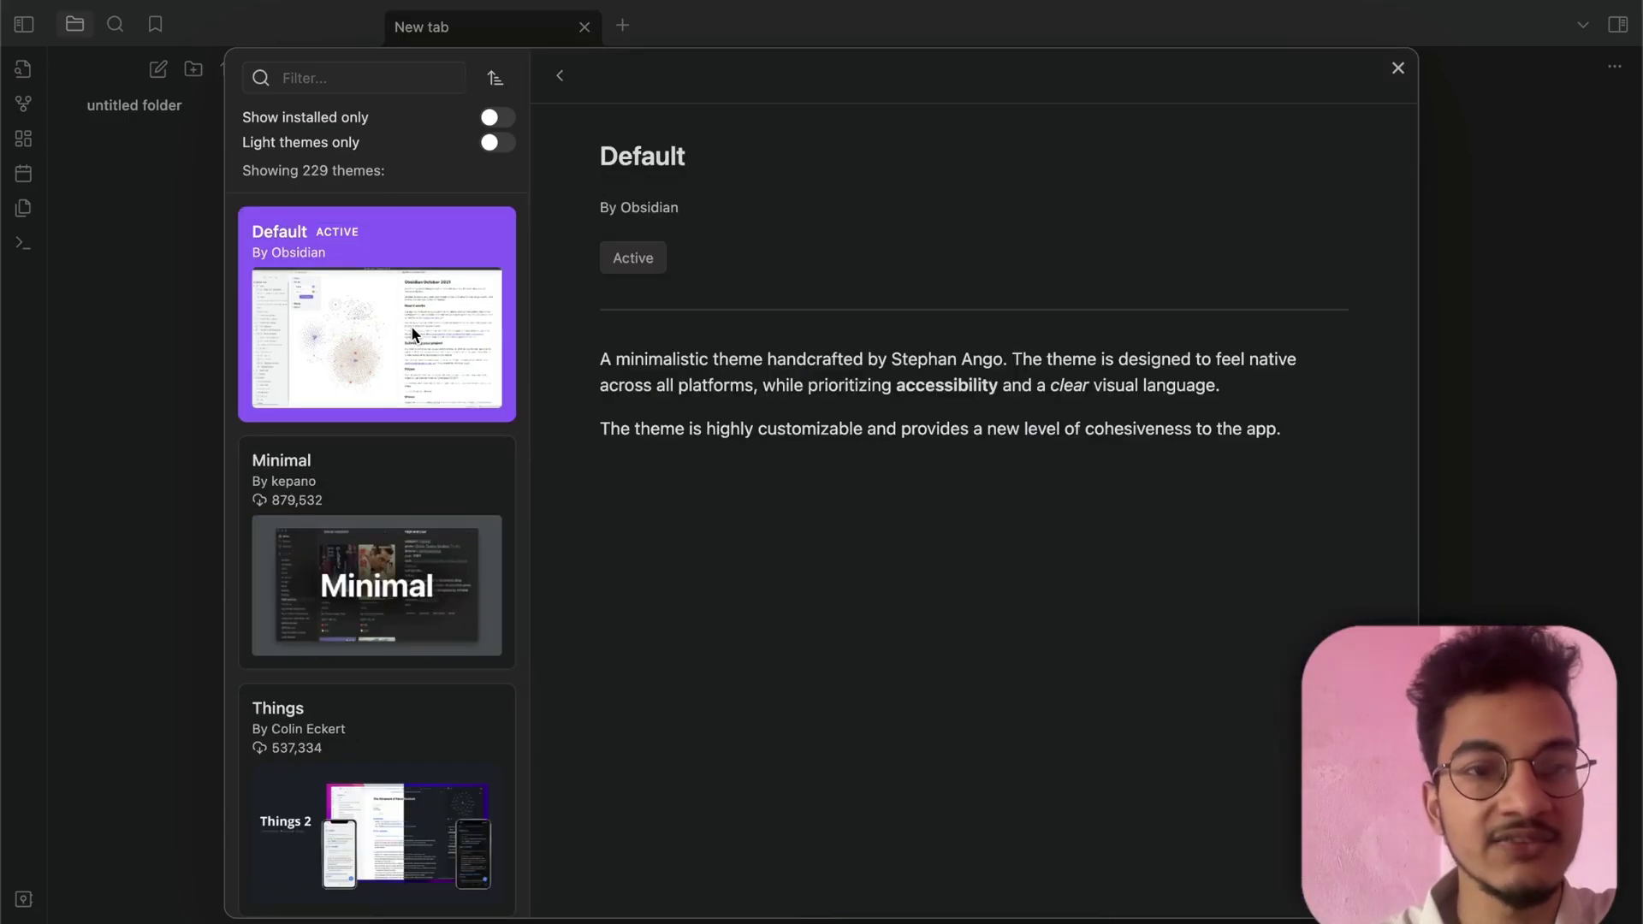
left_click(563, 75)
scroll(721, 451, "down", 20)
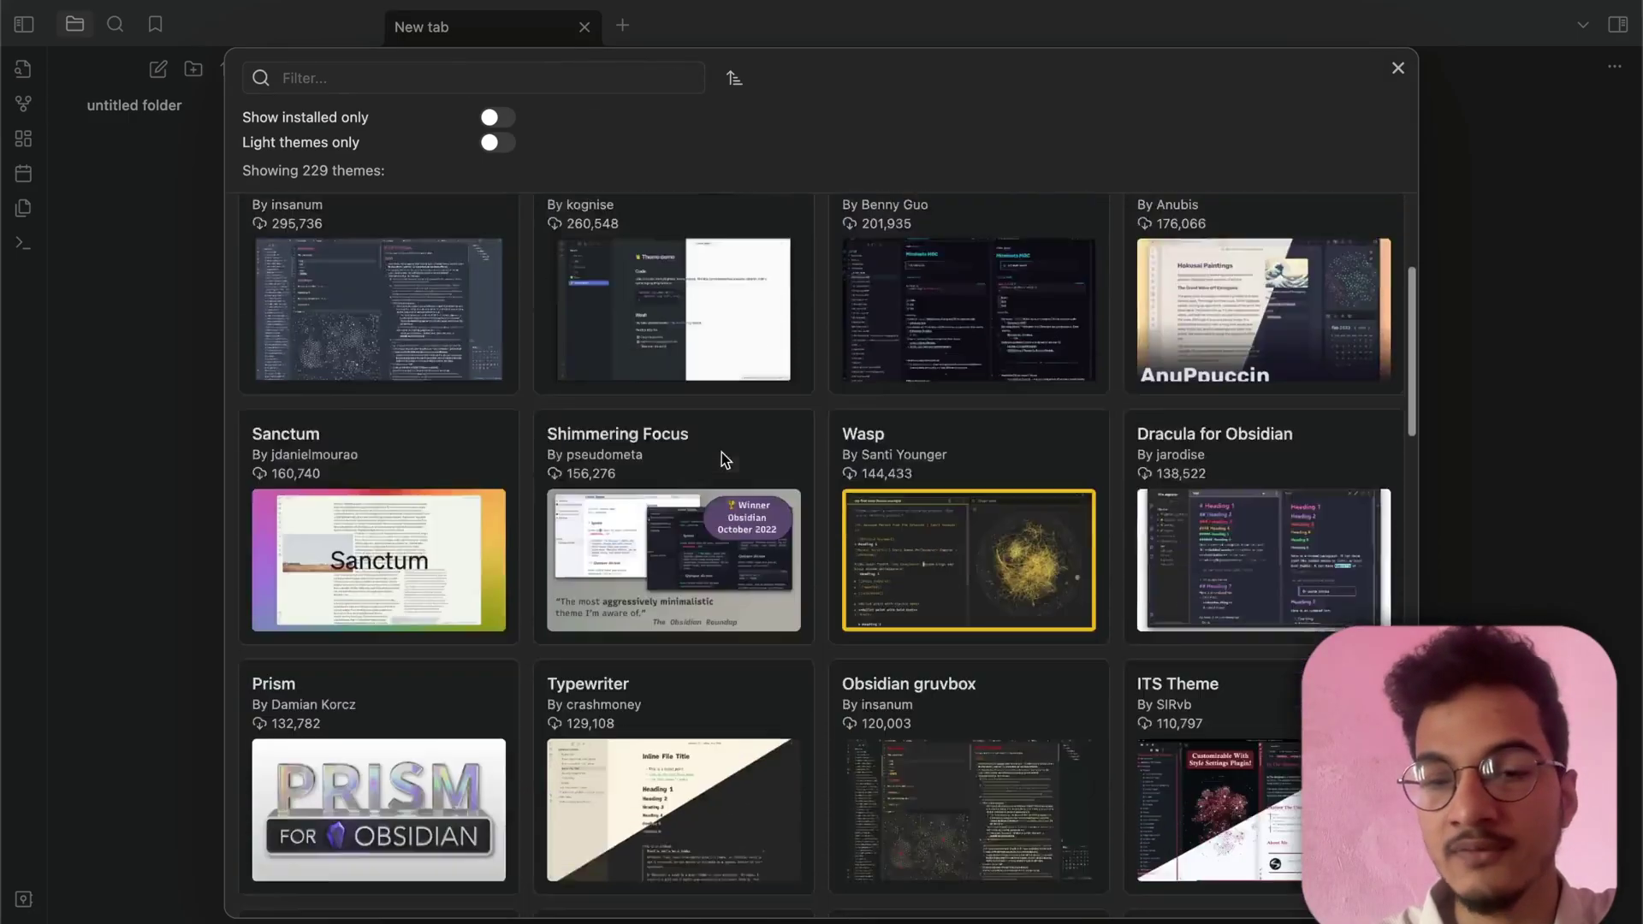
scroll(721, 452, "up", 20)
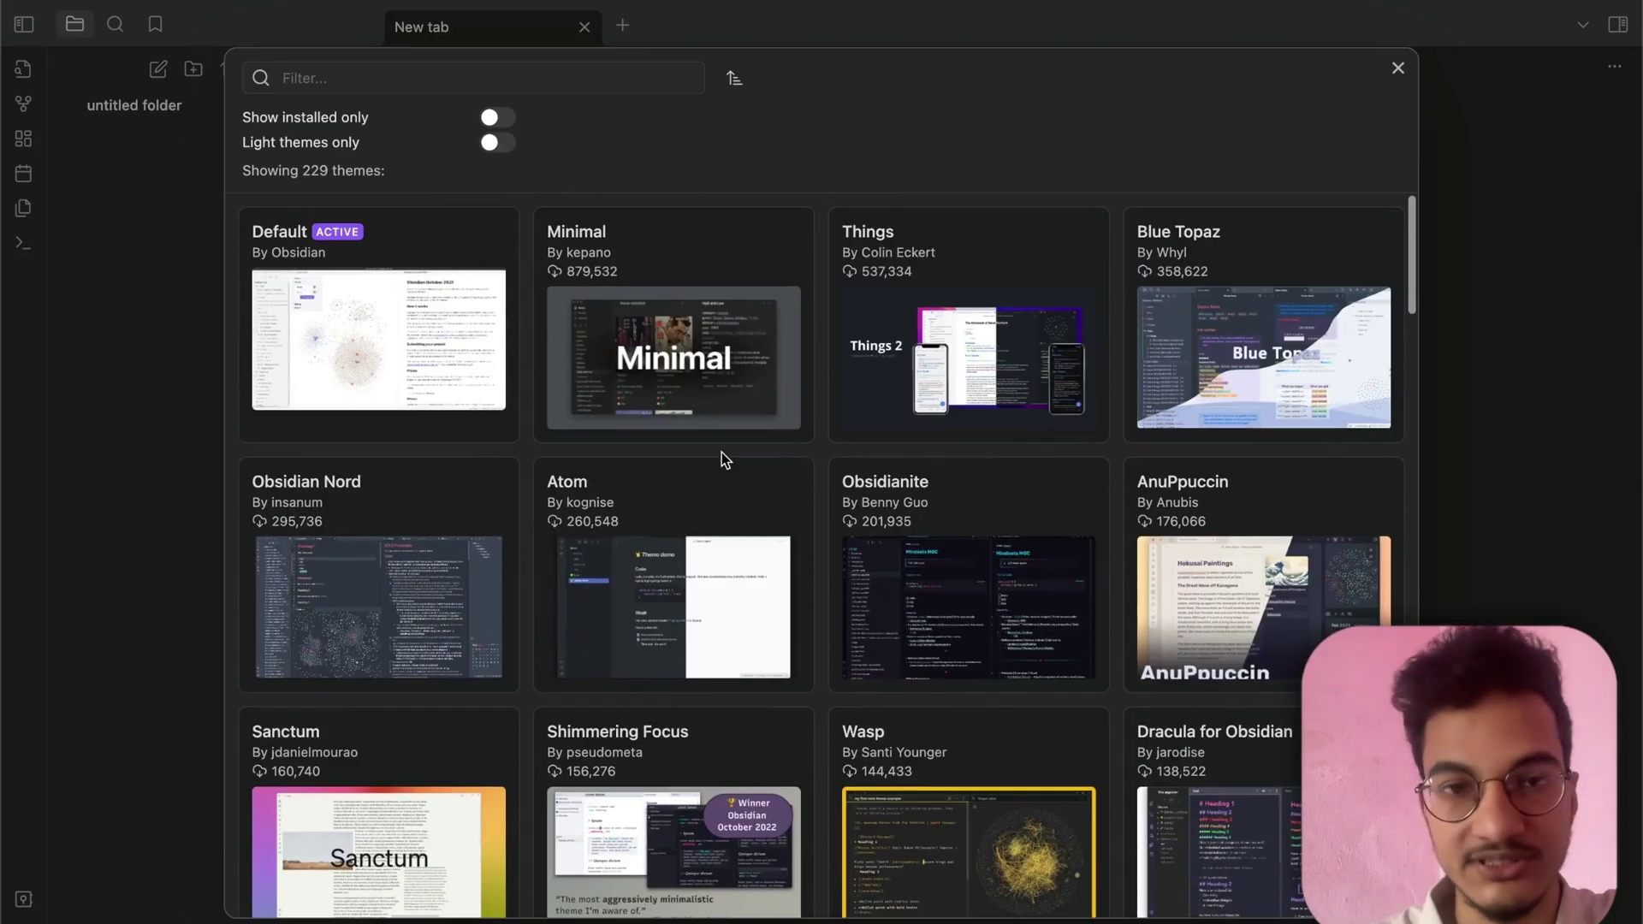
scroll(967, 404, "down", 10)
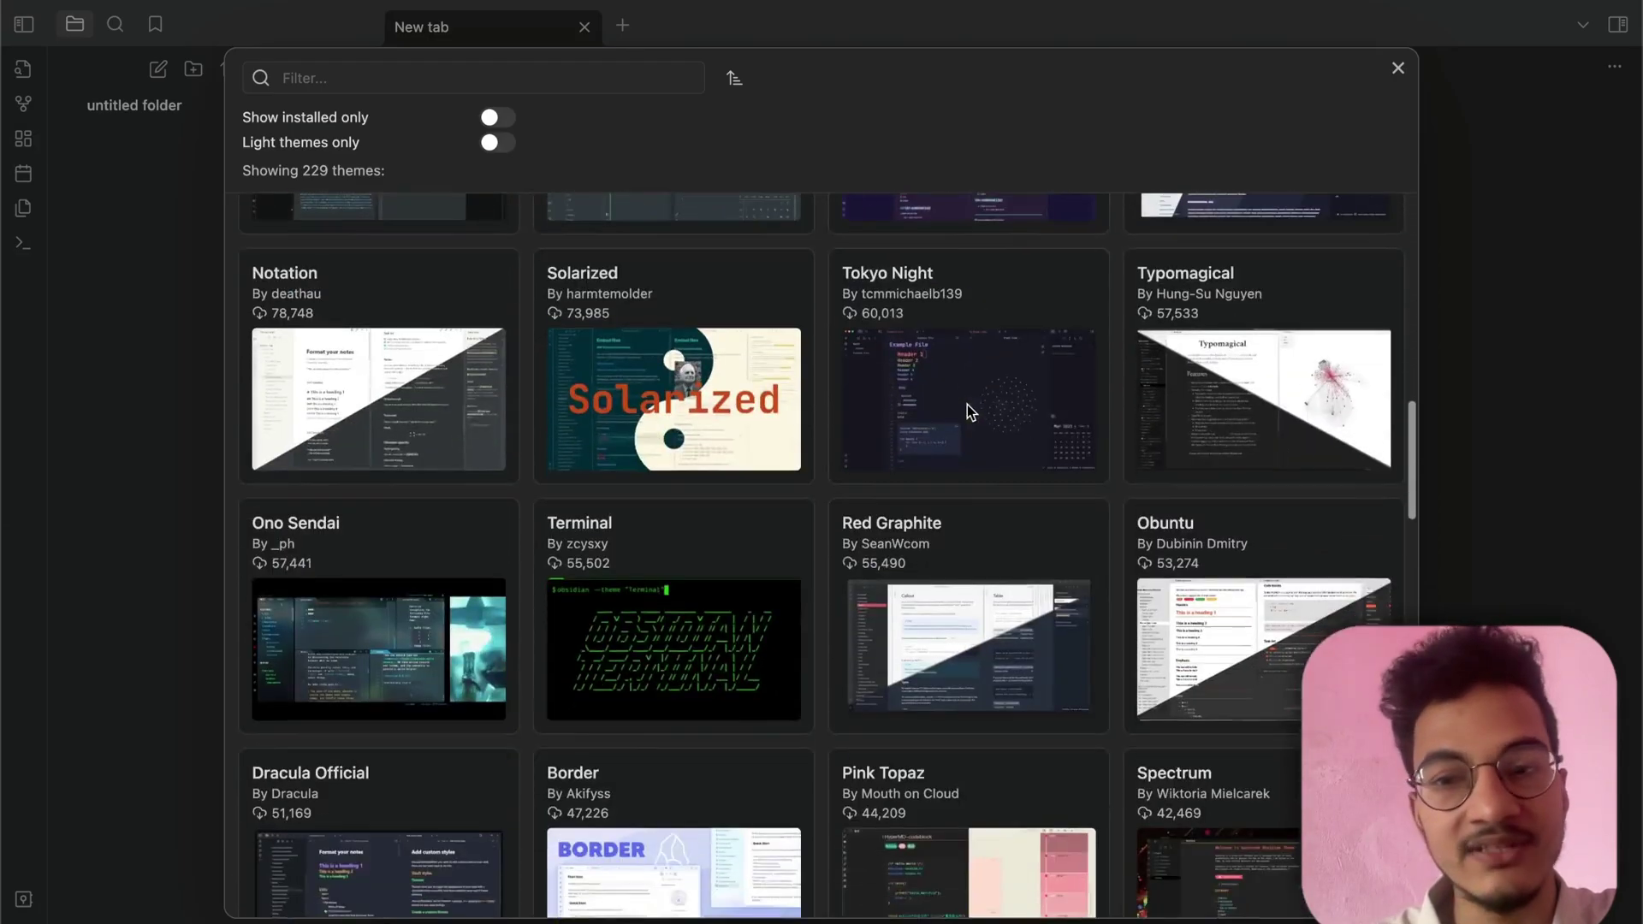
scroll(967, 404, "down", 5)
scroll(967, 404, "up", 5)
scroll(967, 404, "up", 8)
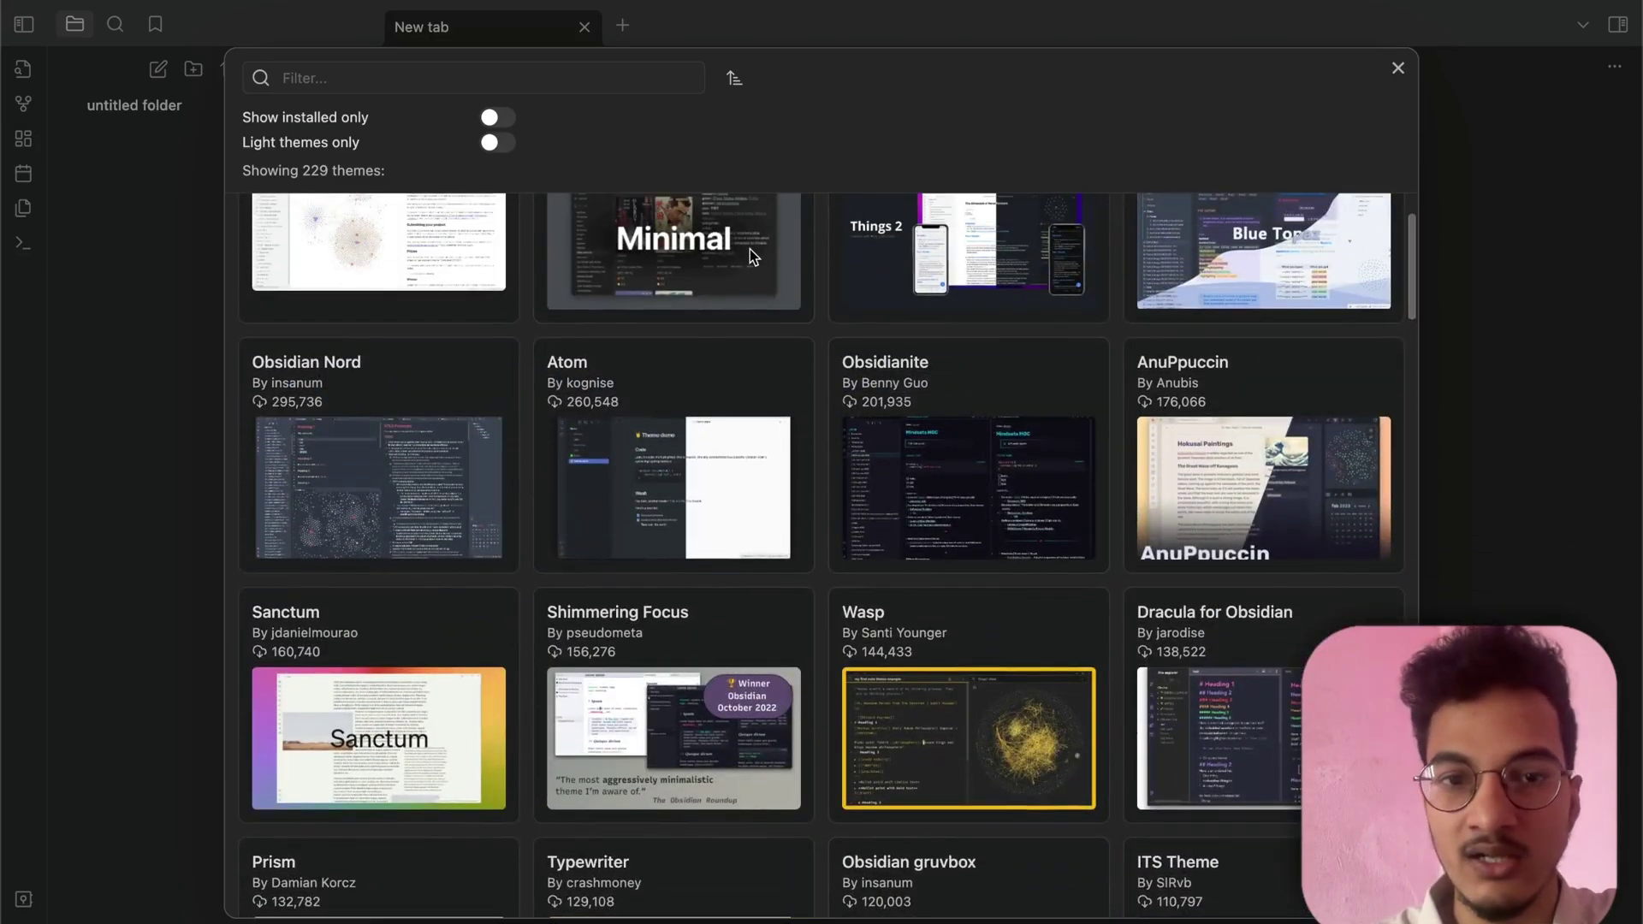
scroll(749, 254, "up", 2)
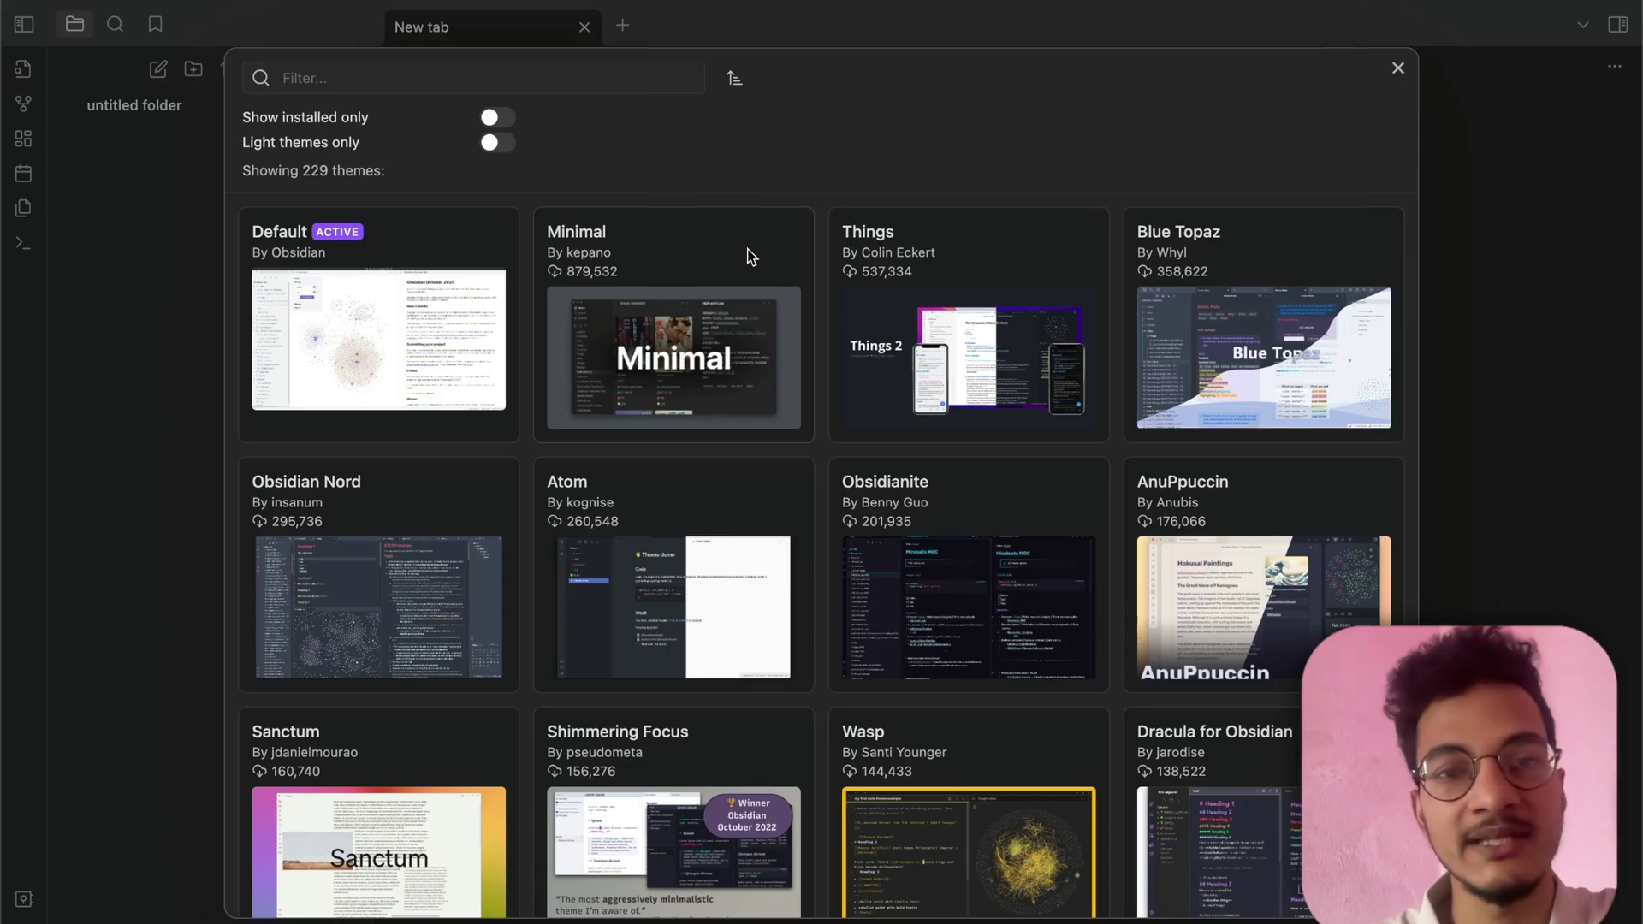
- Search the theme gallery for border, then install and use the Border theme by Akifyss
left_click(633, 83)
type("border")
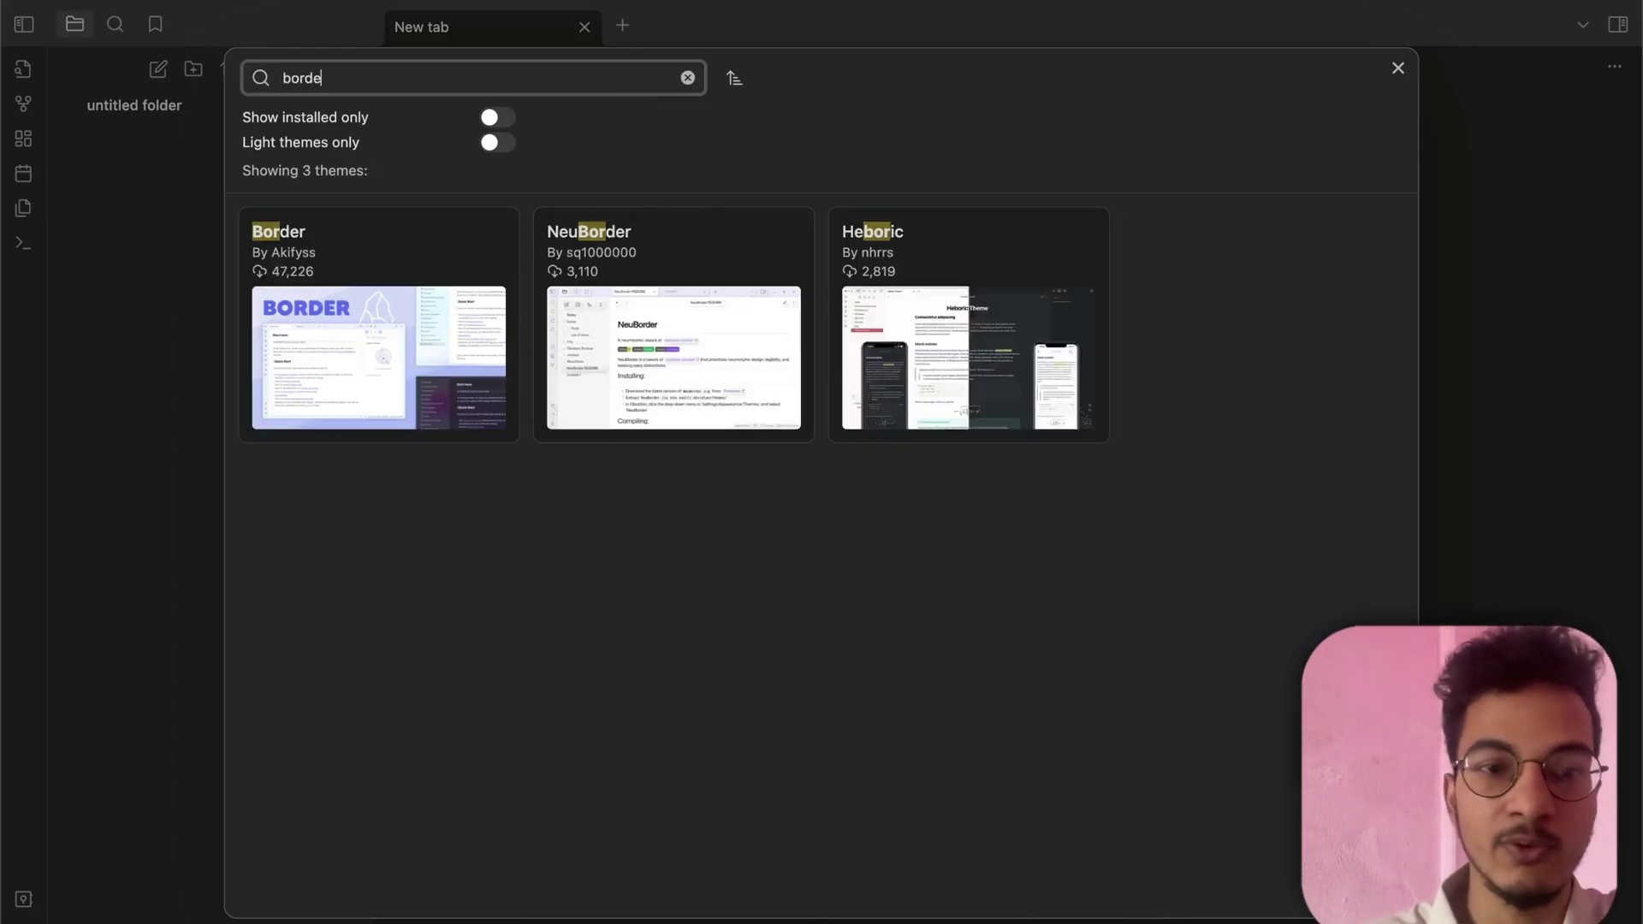
left_click(294, 333)
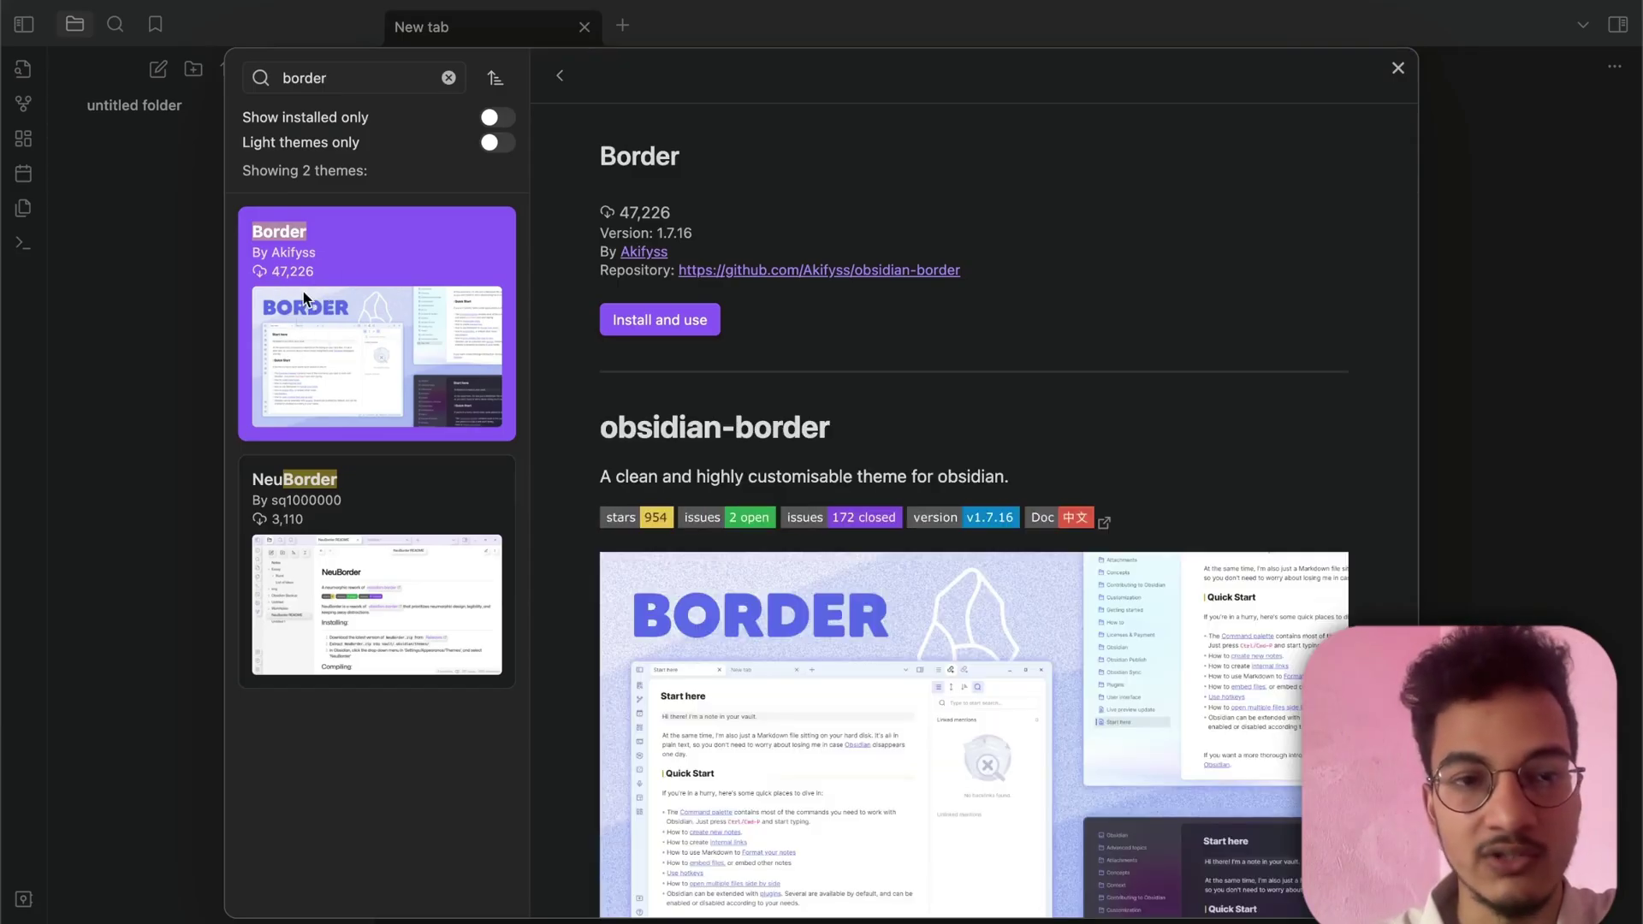
left_click(665, 321)
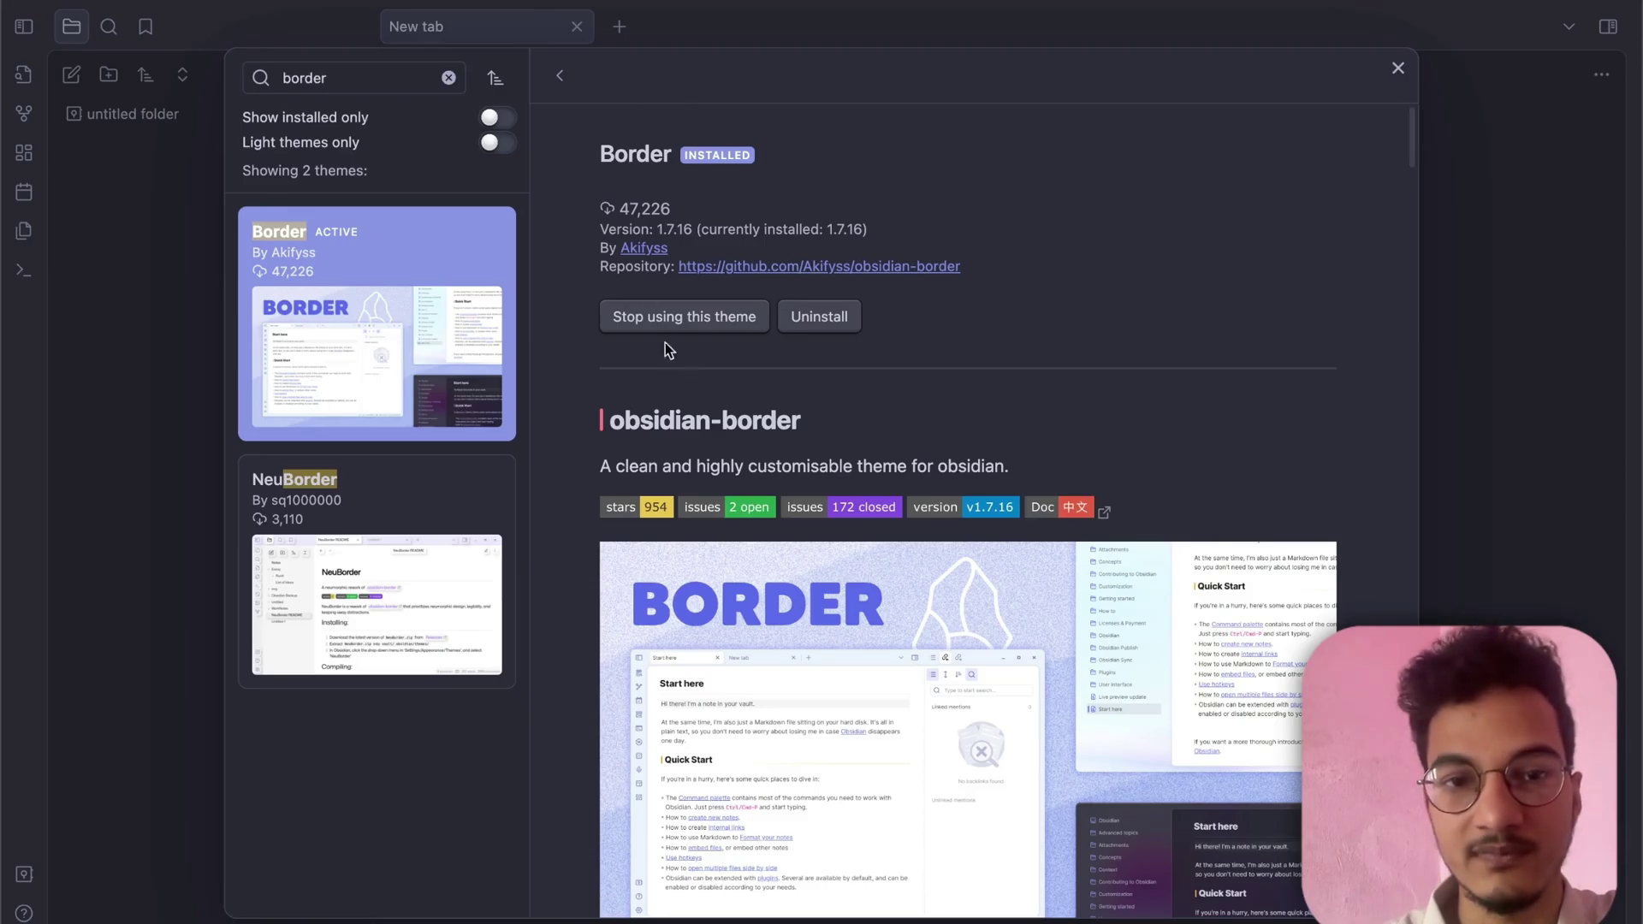
- Stop using the Border theme, reopen its details and apply it again
left_click(712, 328)
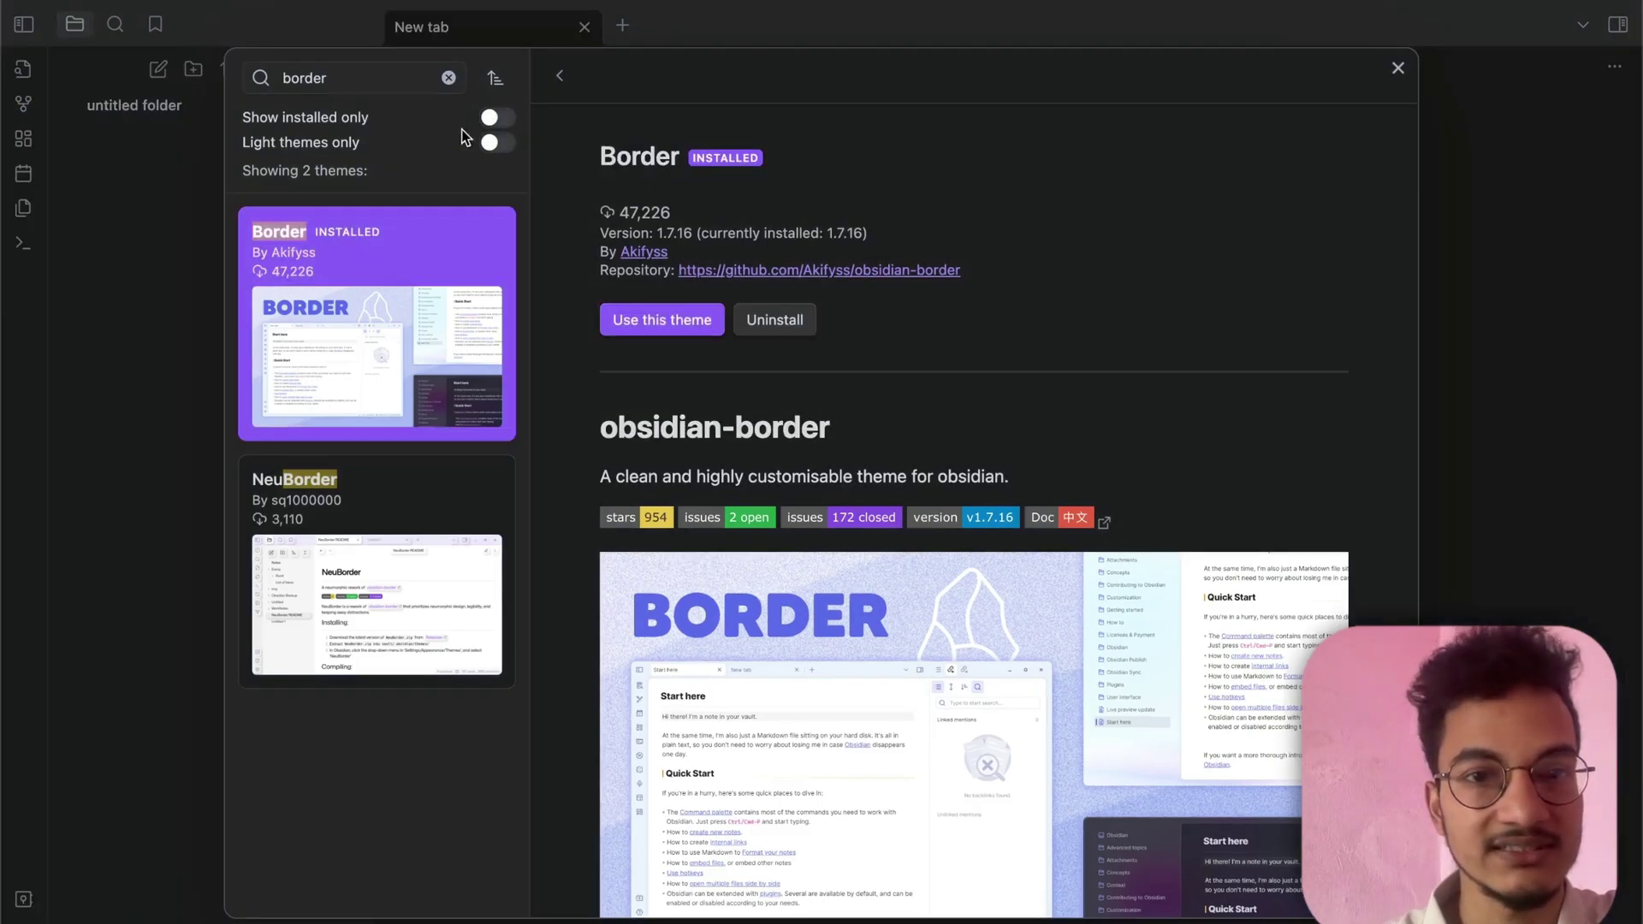
left_click(561, 74)
left_click(402, 315)
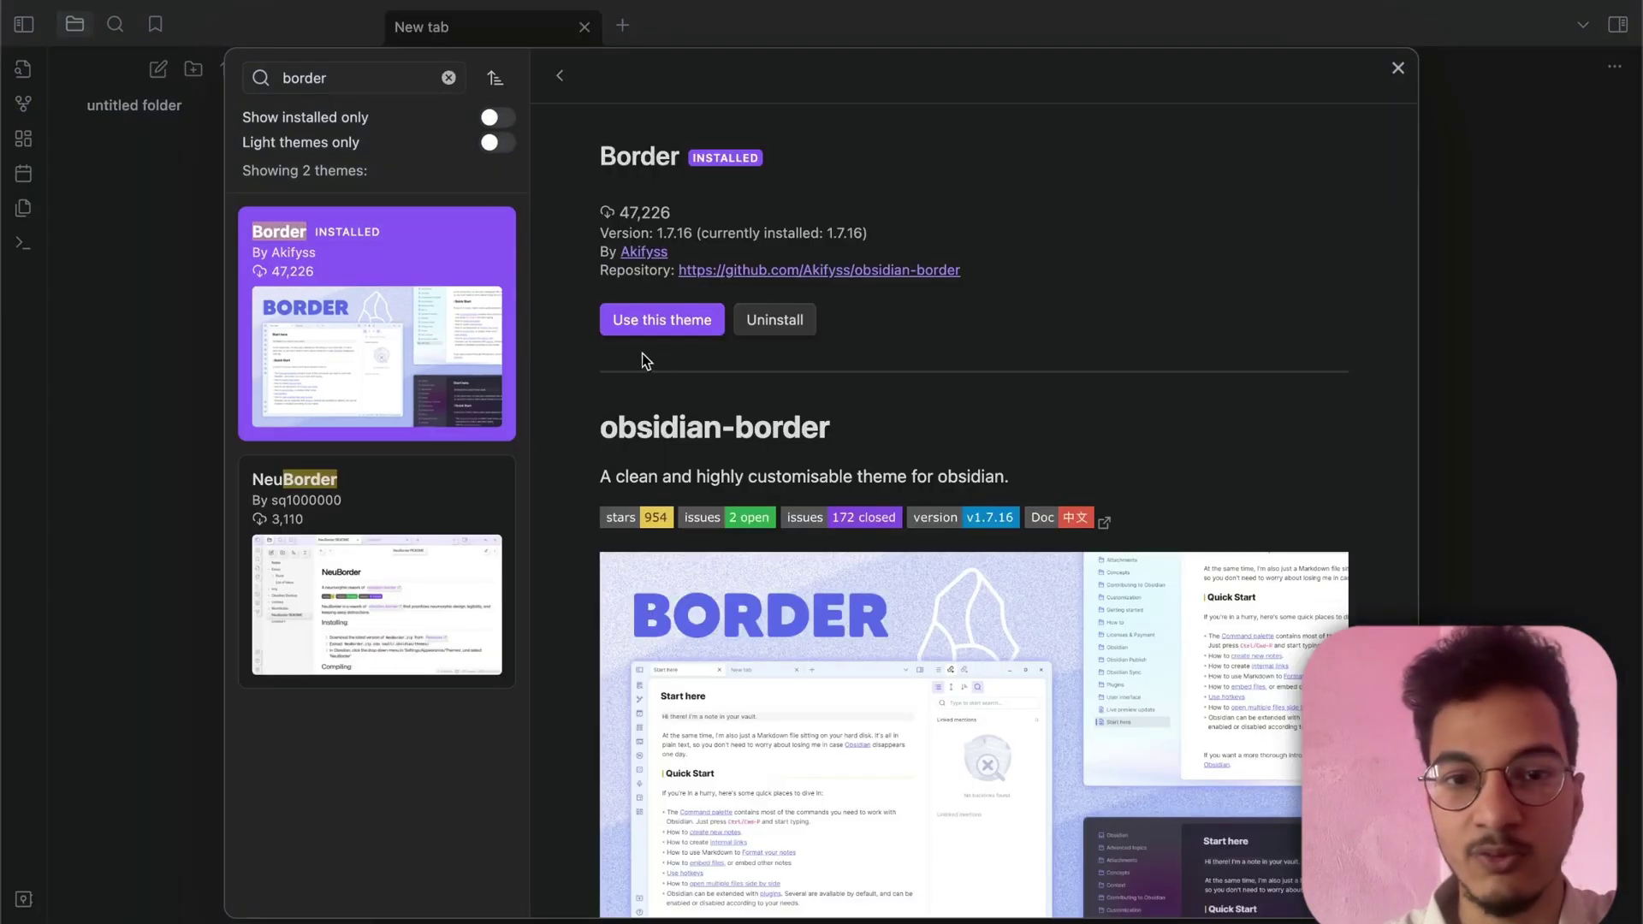
left_click(666, 320)
- Close the theme gallery and the settings window to return to the vault
left_click(1503, 366)
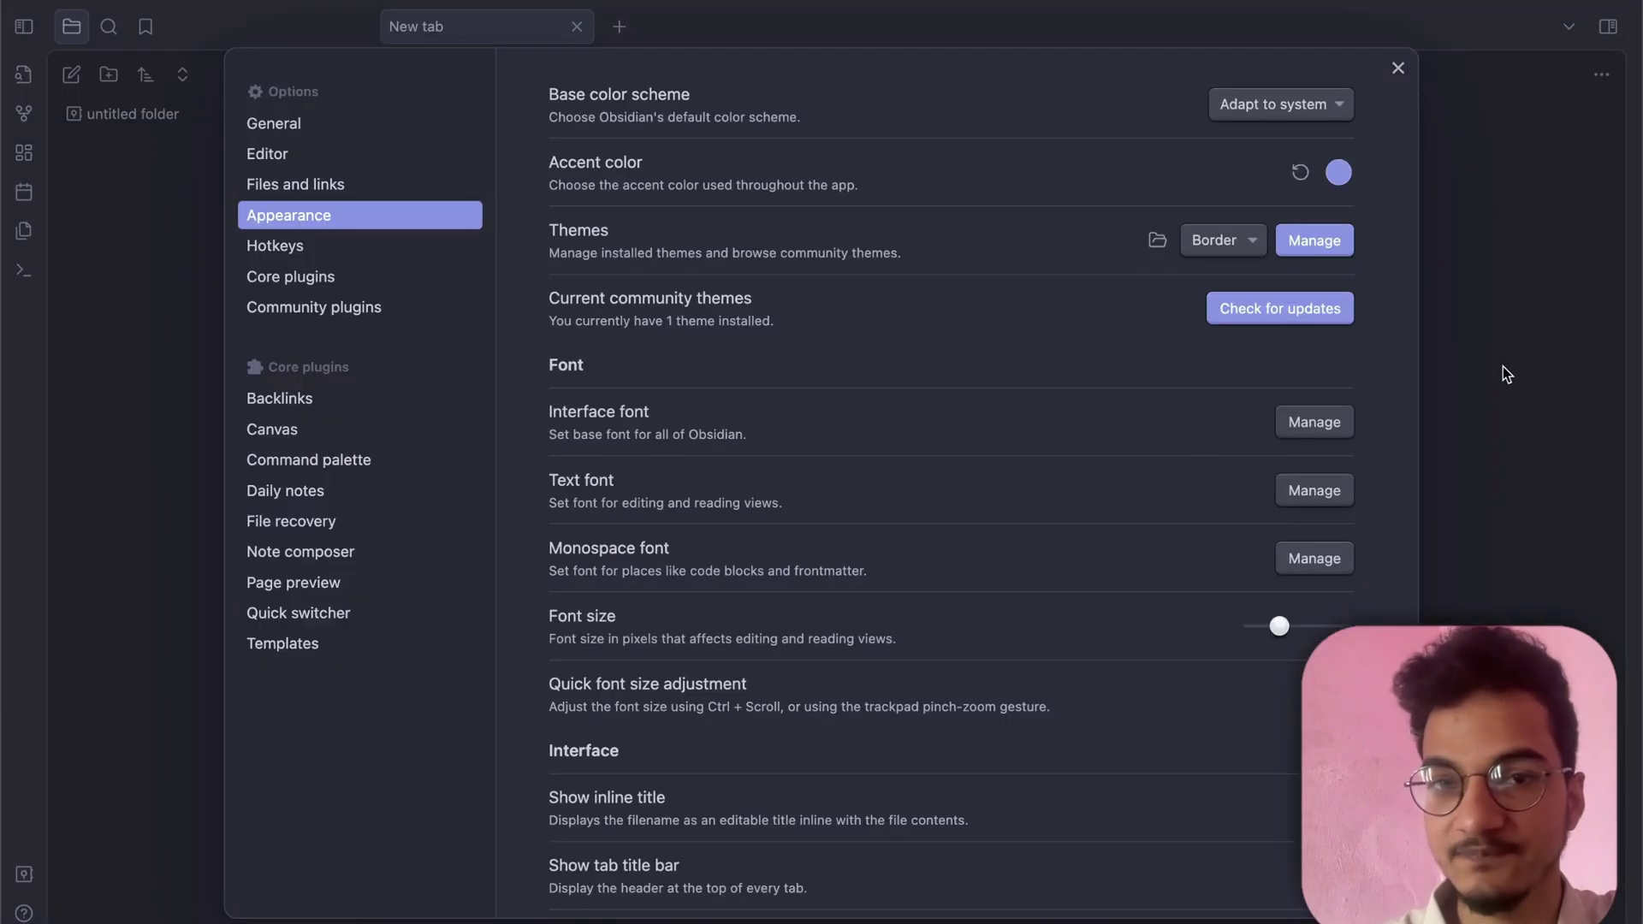
left_click(1503, 366)
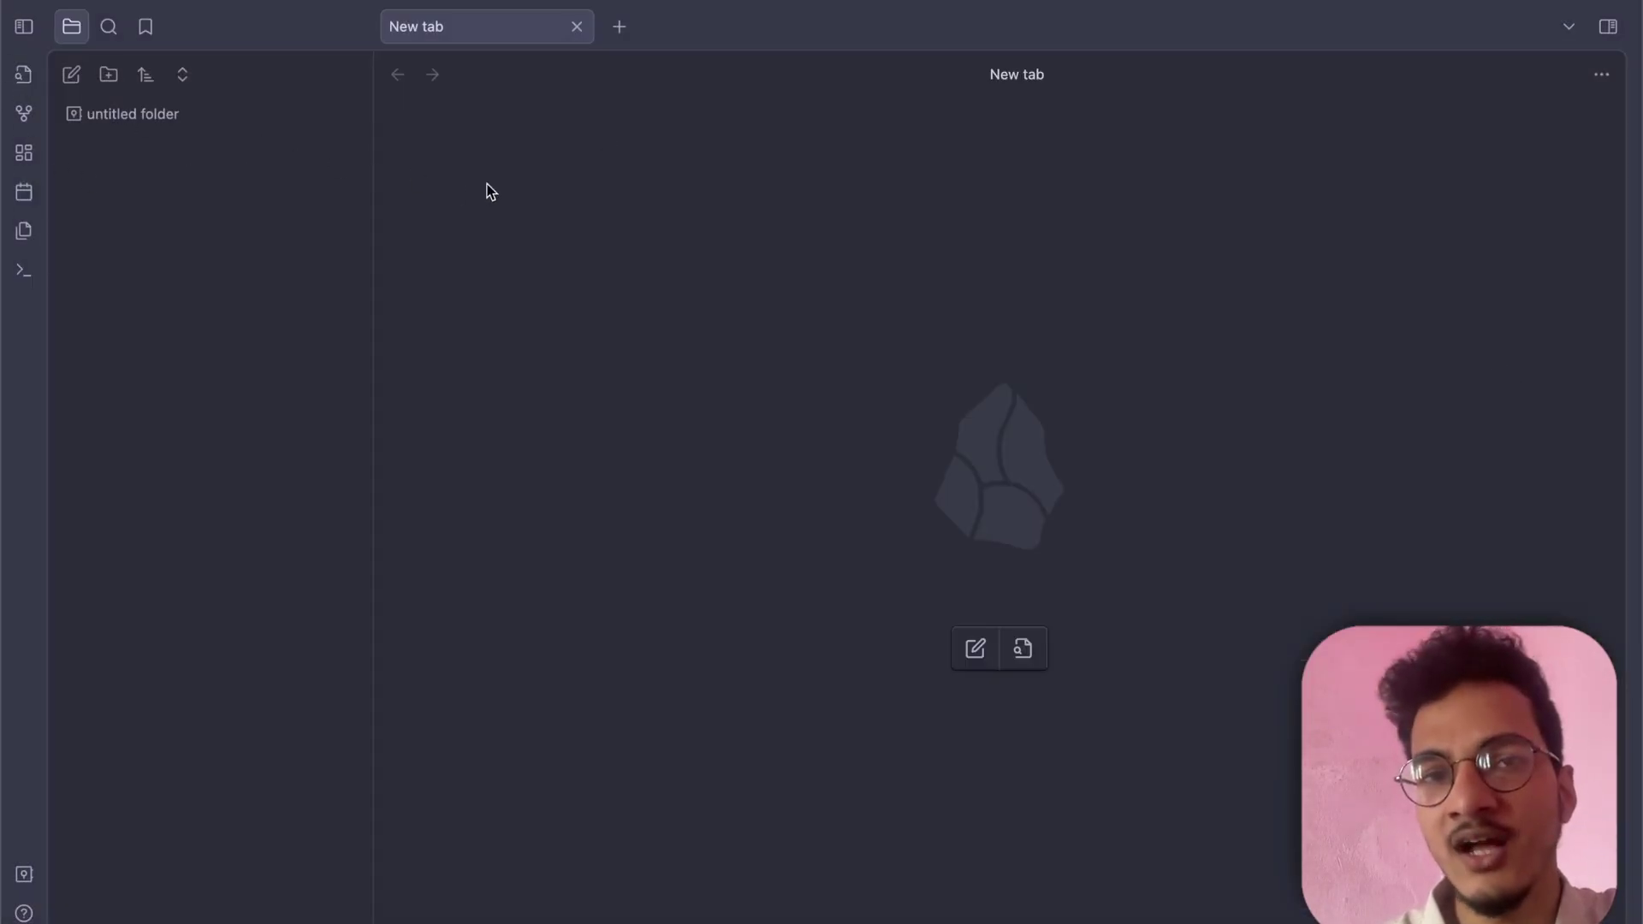
left_click(36, 43)
left_click(39, 44)
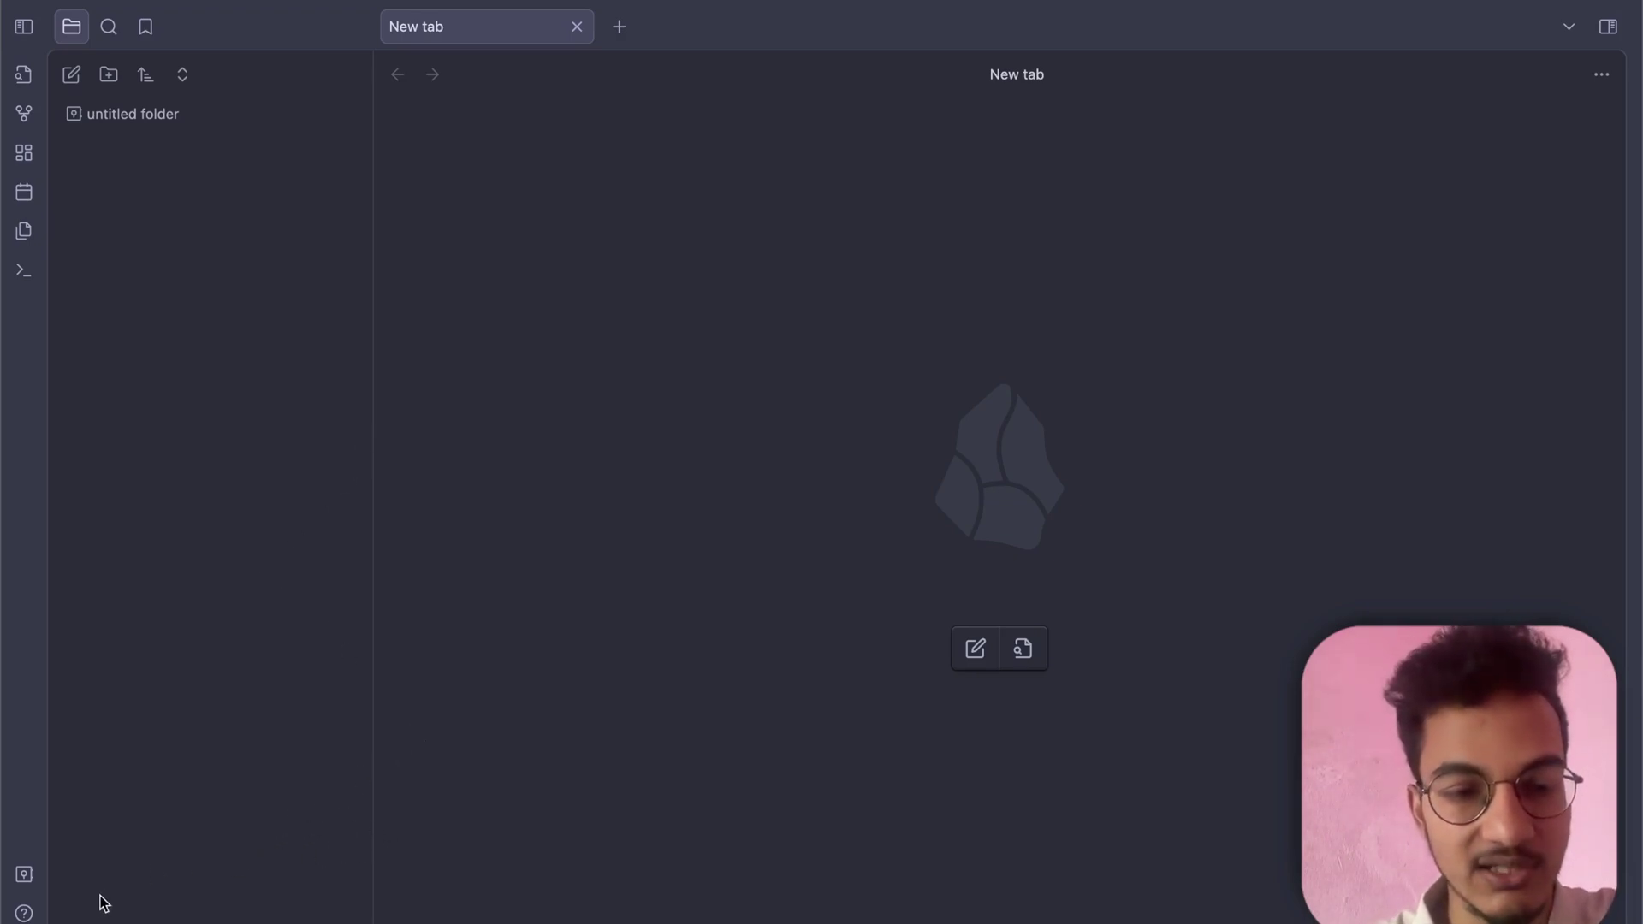
- Turn on community plugins for the vault in the settings
key("super+comma")
left_click(386, 278)
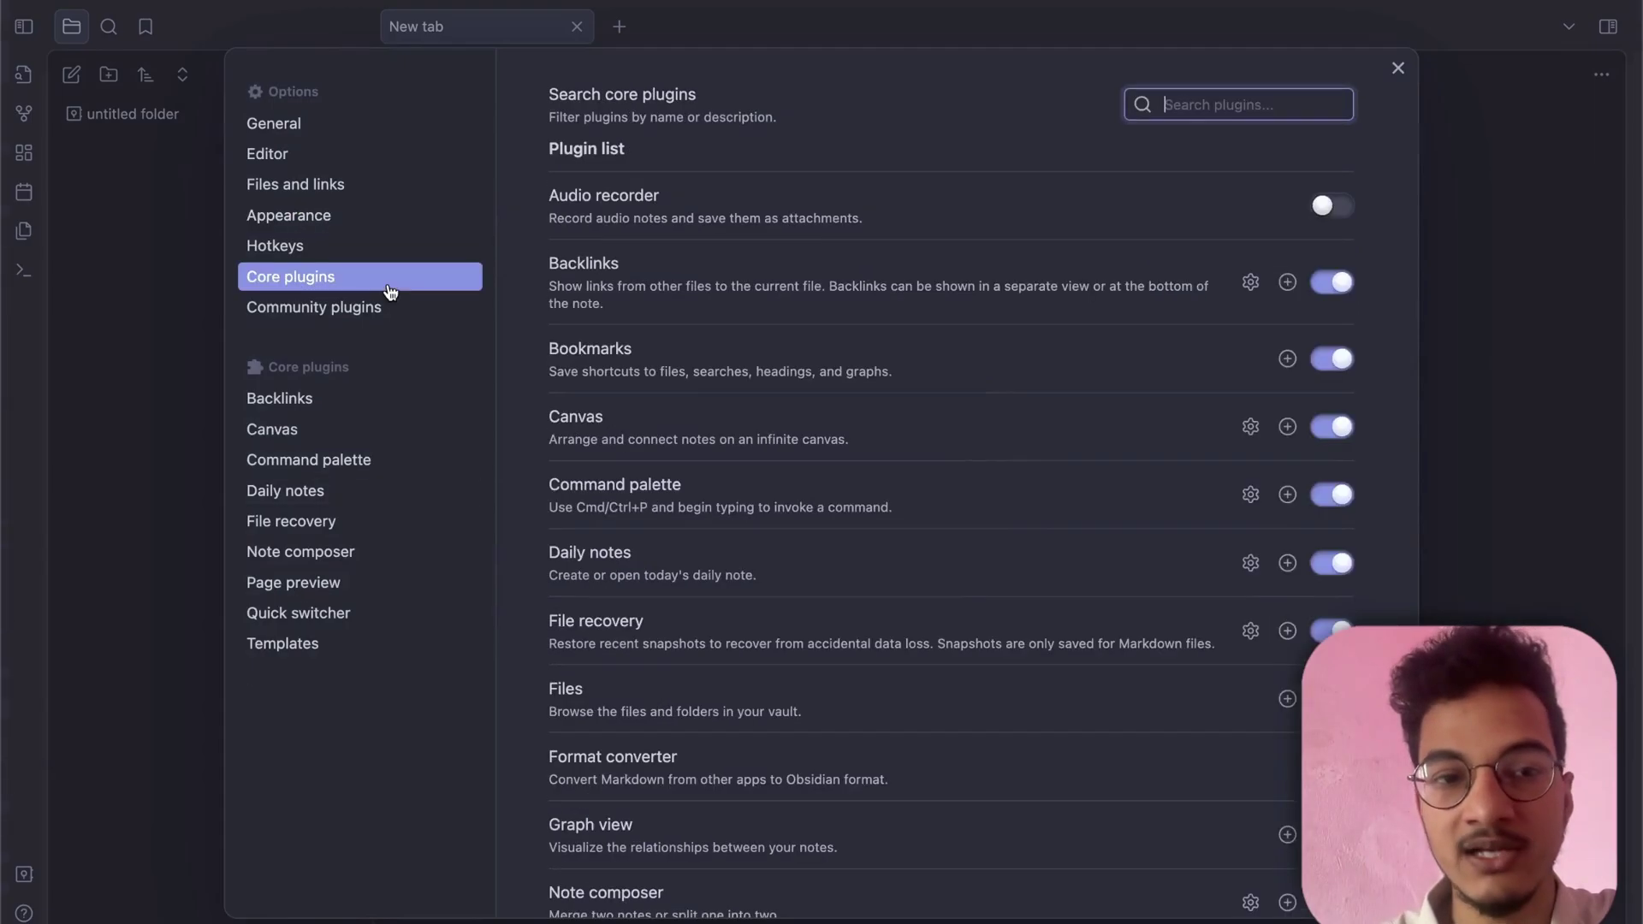
left_click(376, 306)
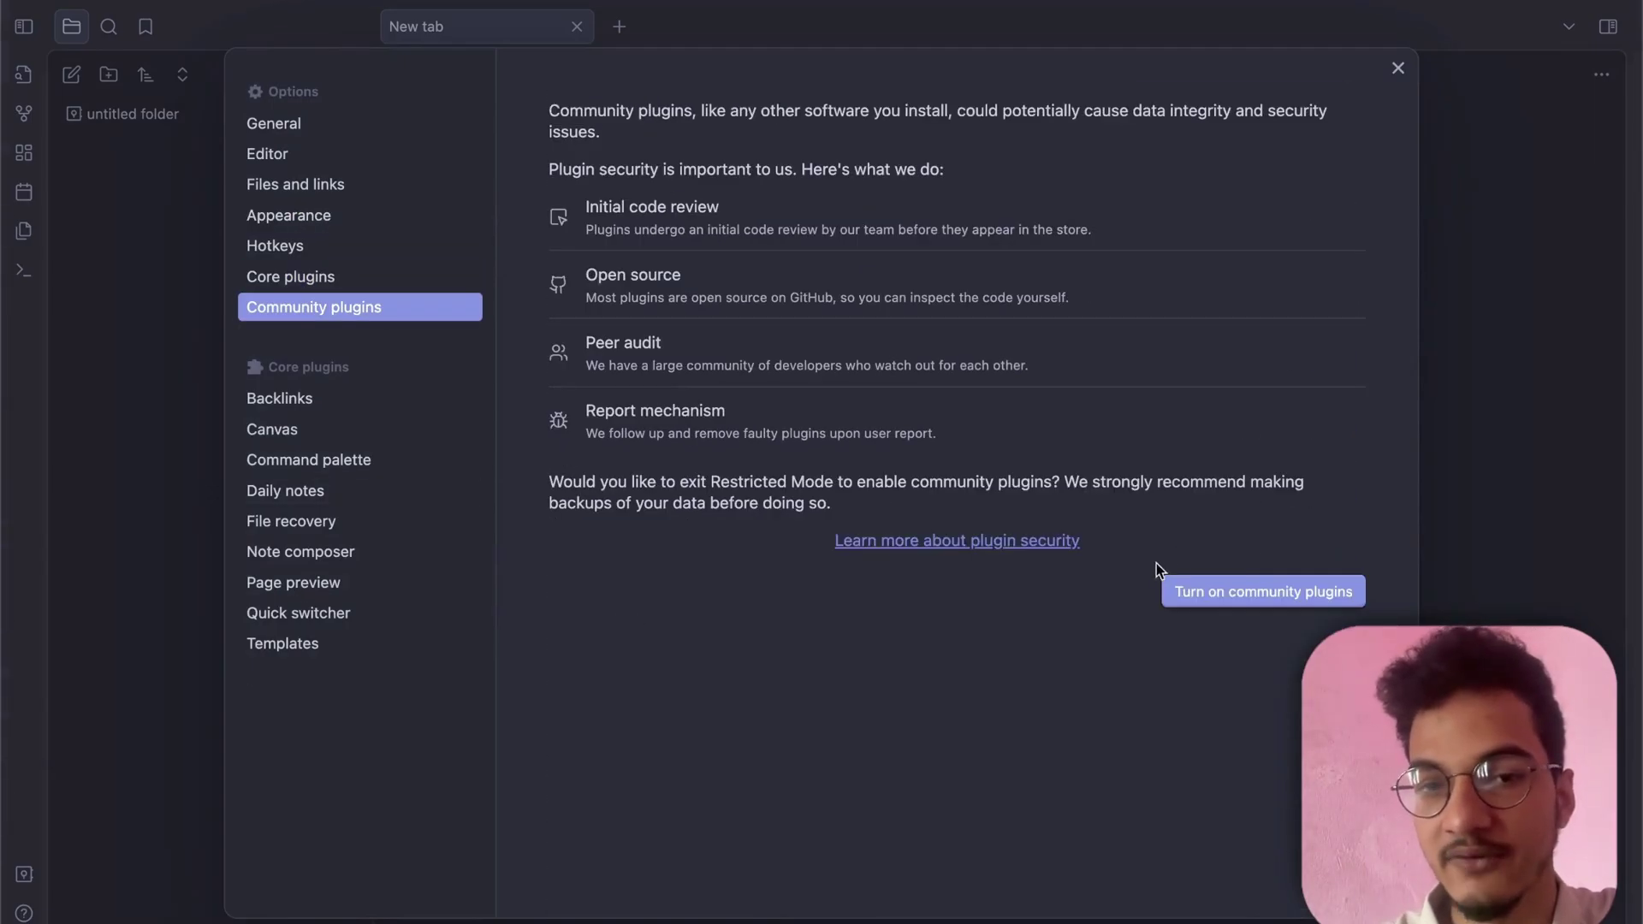
left_click(1232, 610)
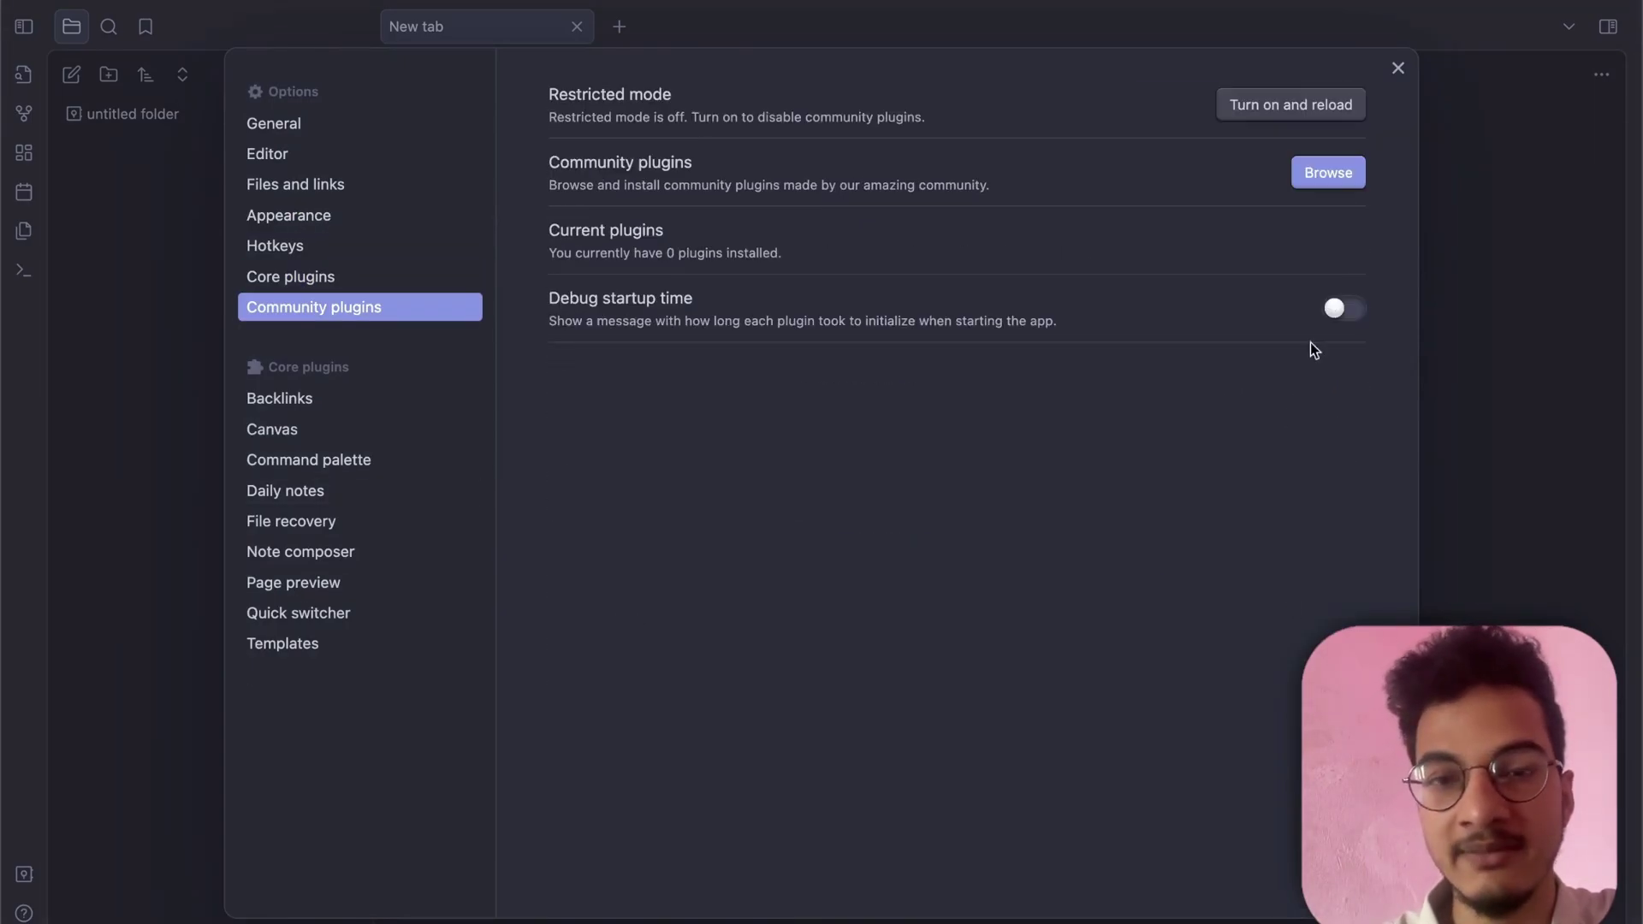
- Search the community plugins for style settings, then install and enable the Style Settings plugin
left_click(1328, 173)
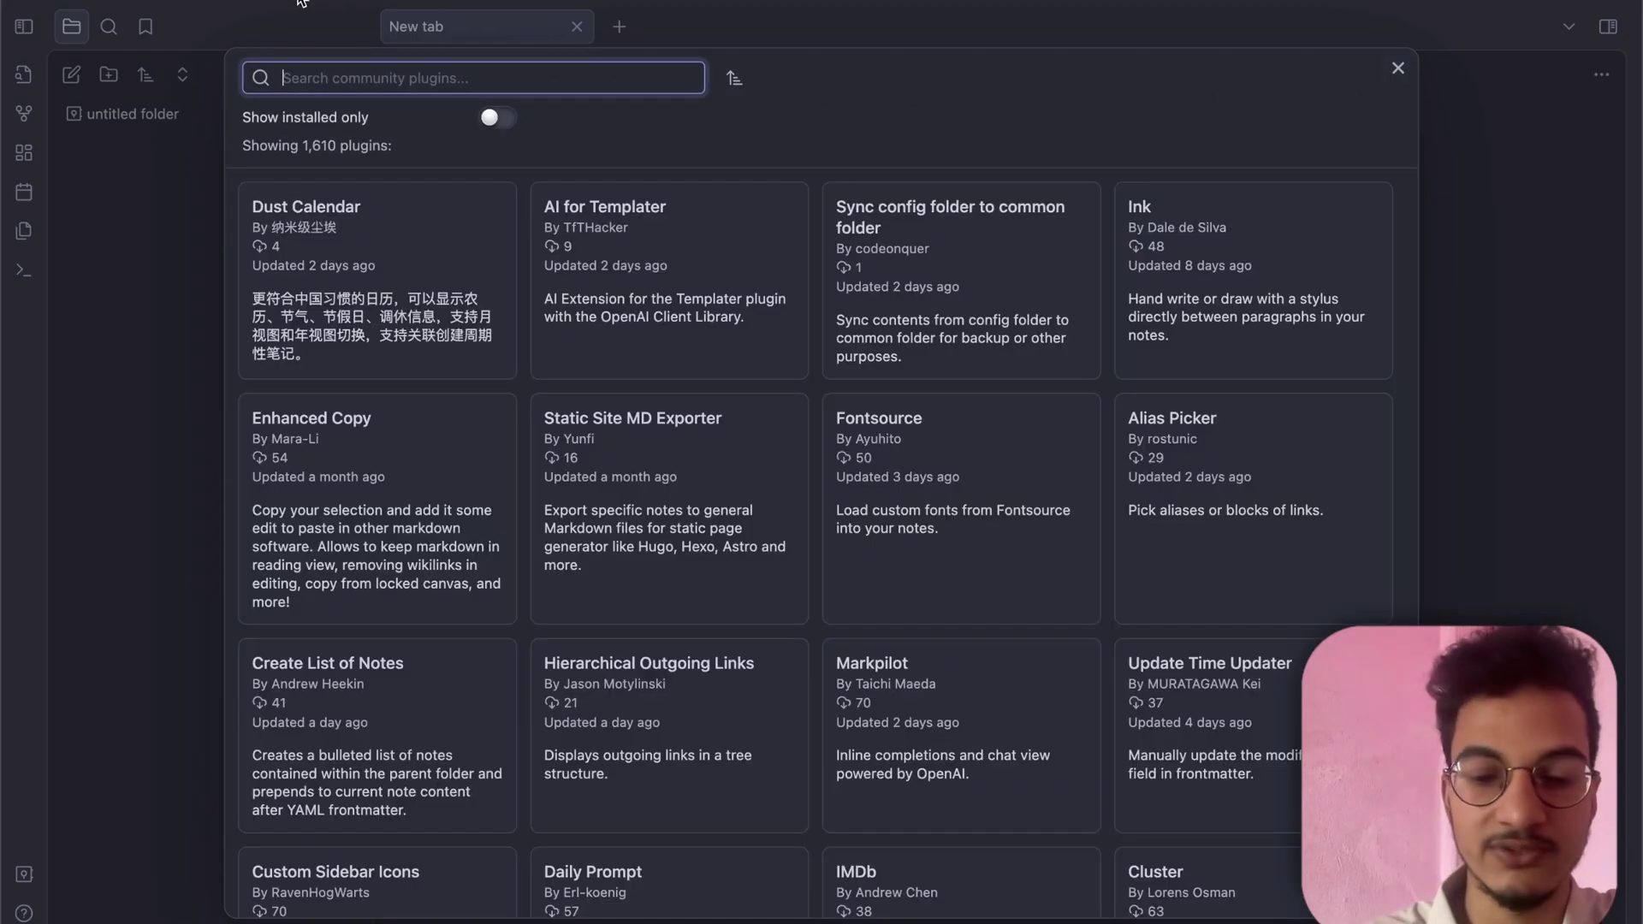
type("style set")
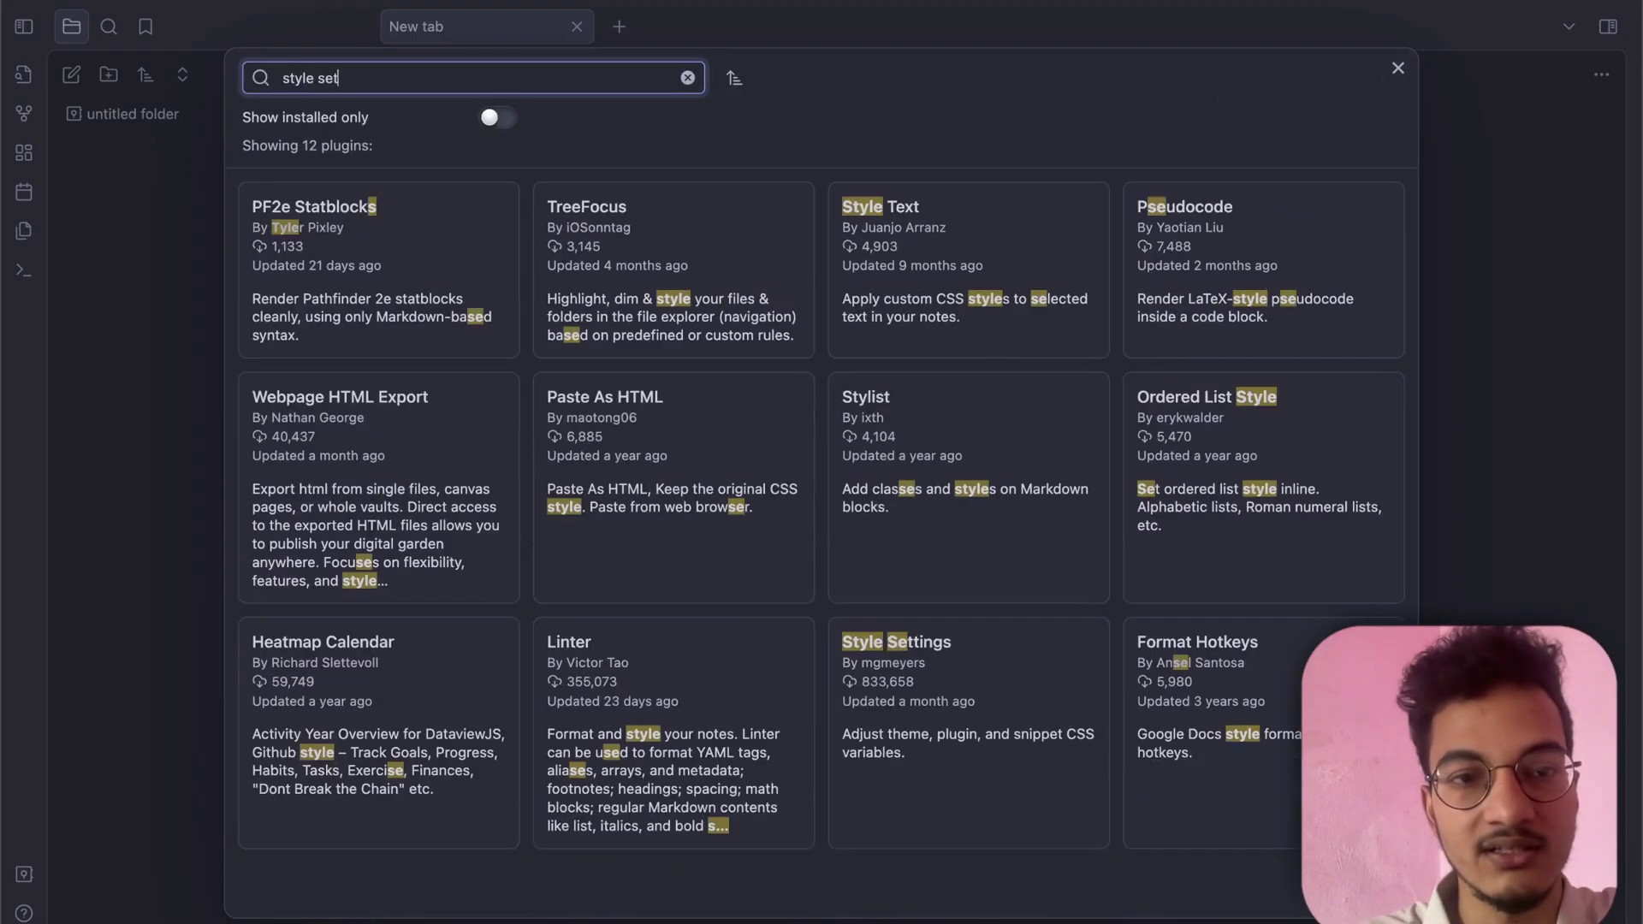
type("tings")
left_click(505, 282)
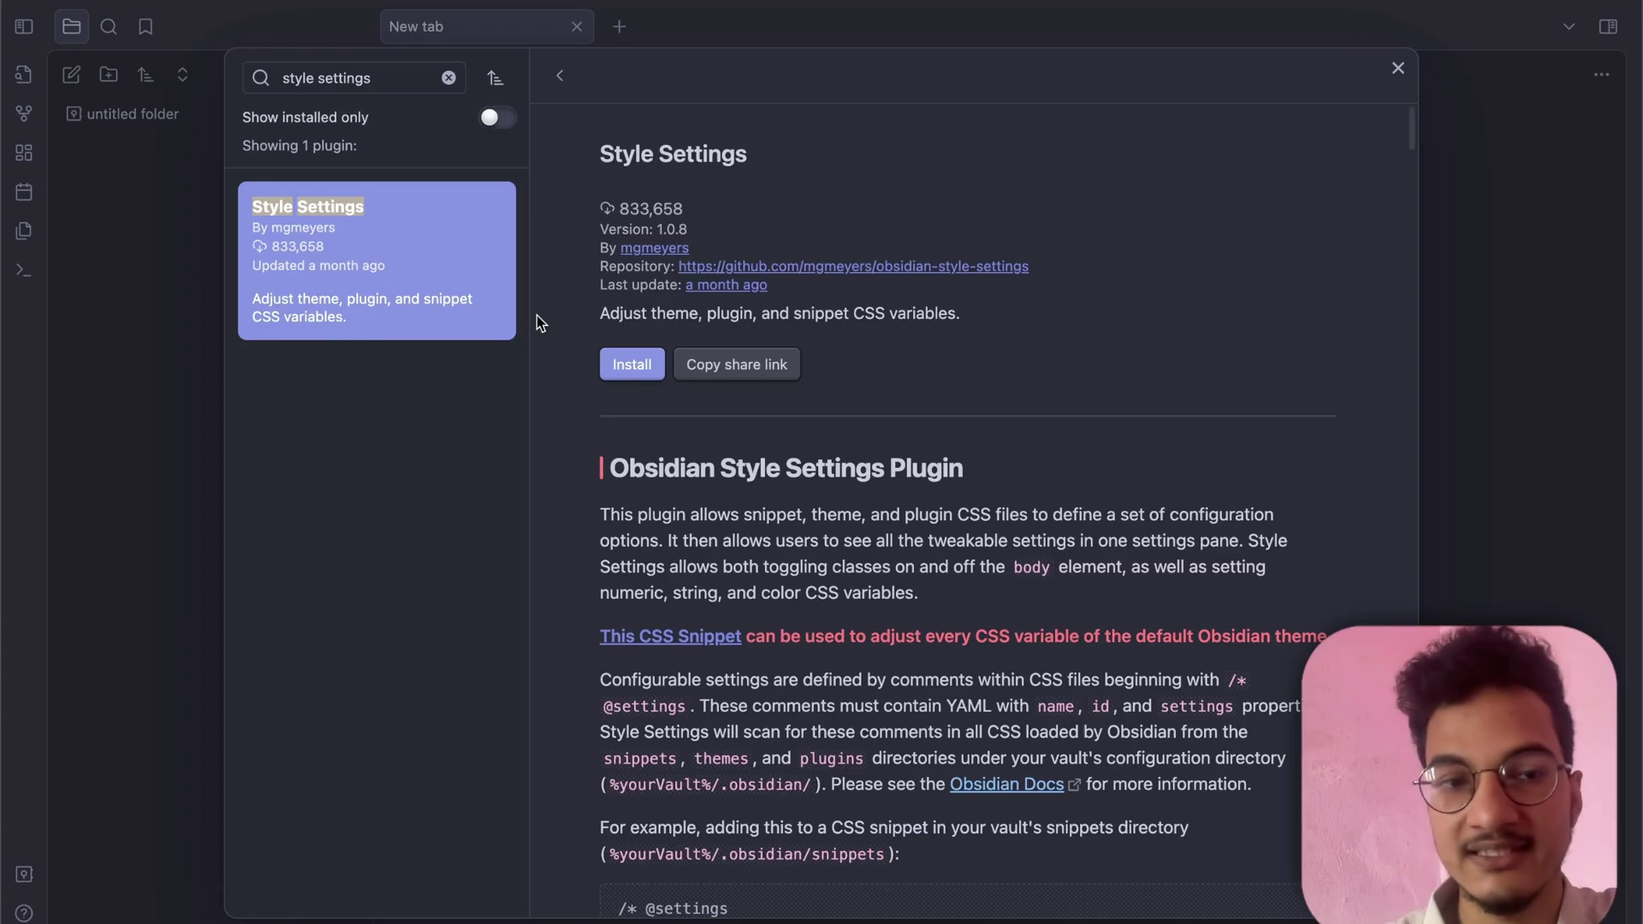
left_click(634, 366)
scroll(635, 368, "down", 1)
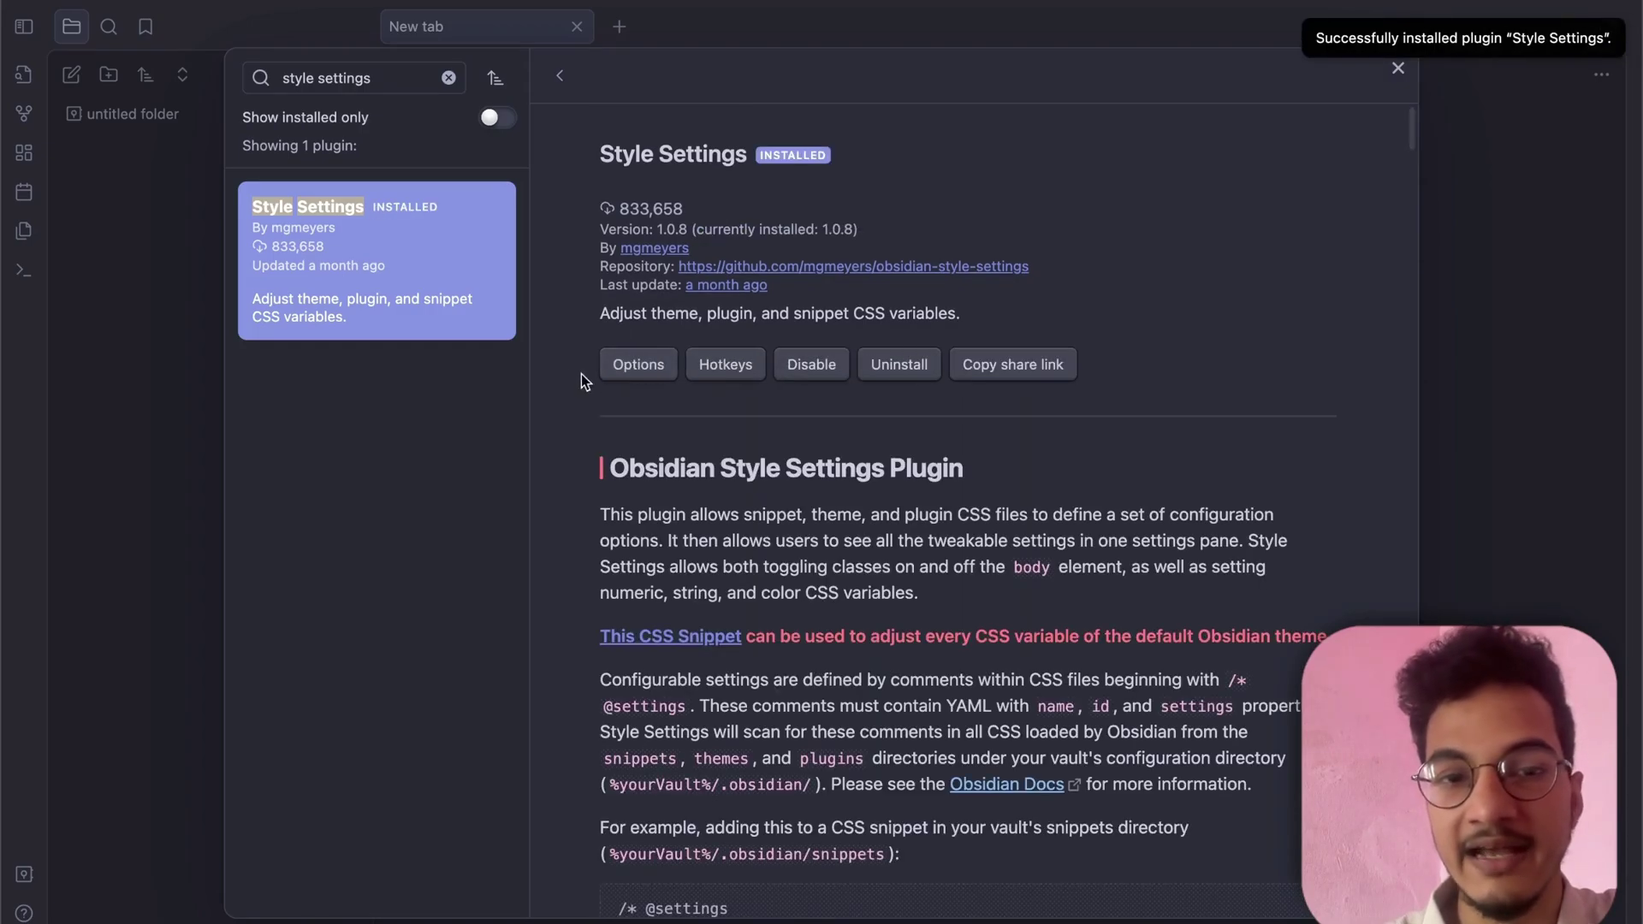
- Open the Style Settings options and follow the appearance presets link under Theme Info
left_click(624, 359)
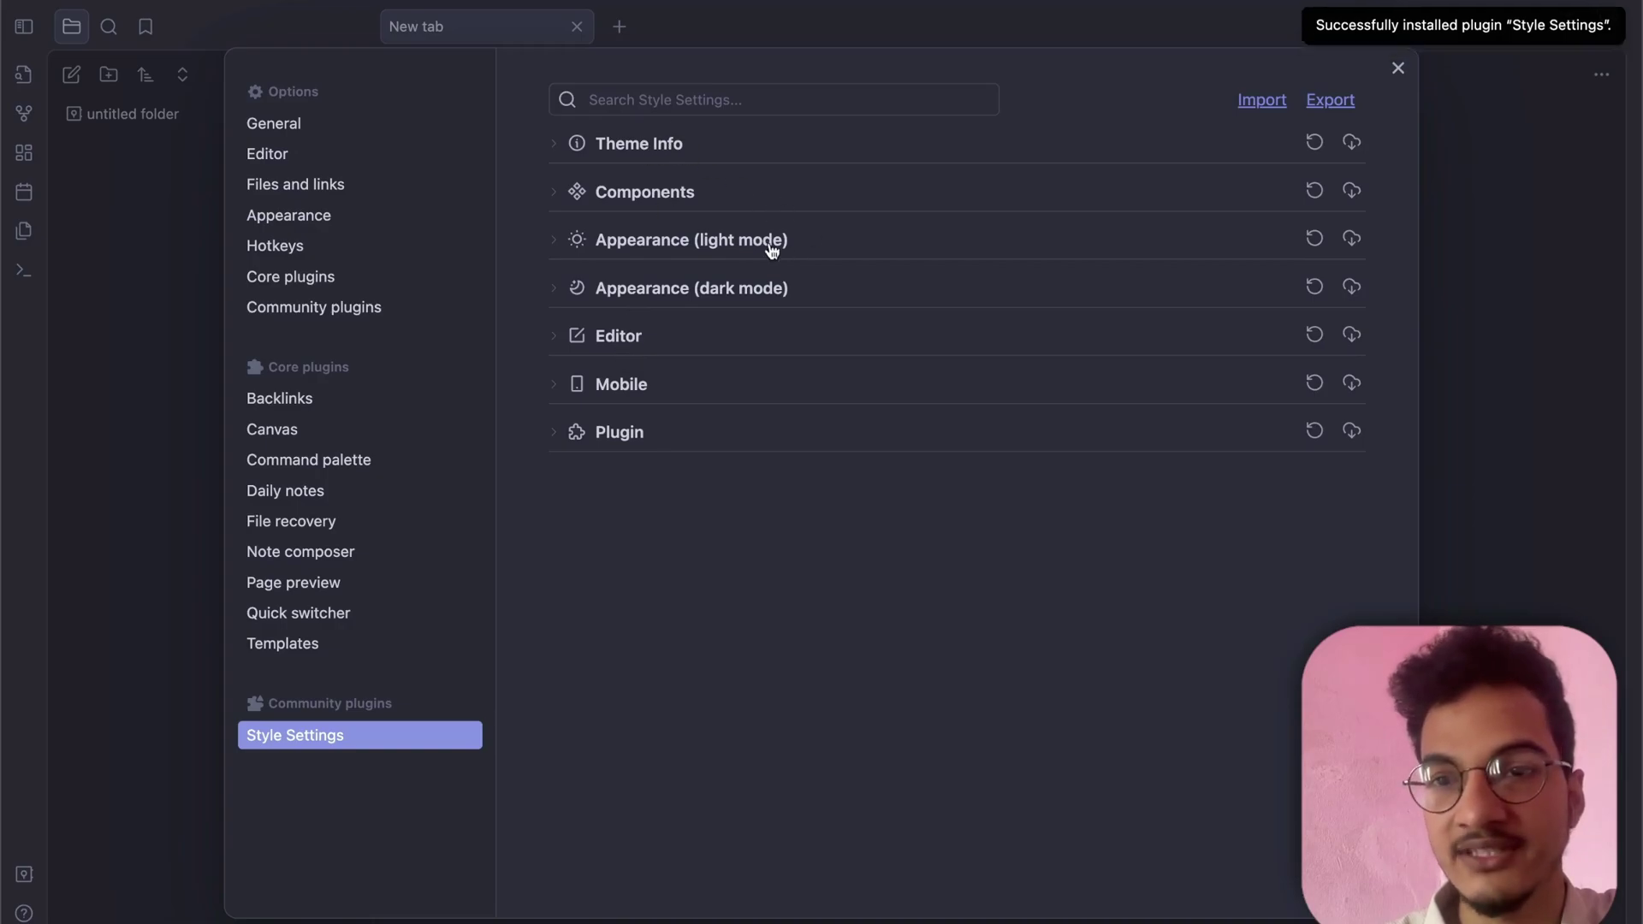
left_click(651, 151)
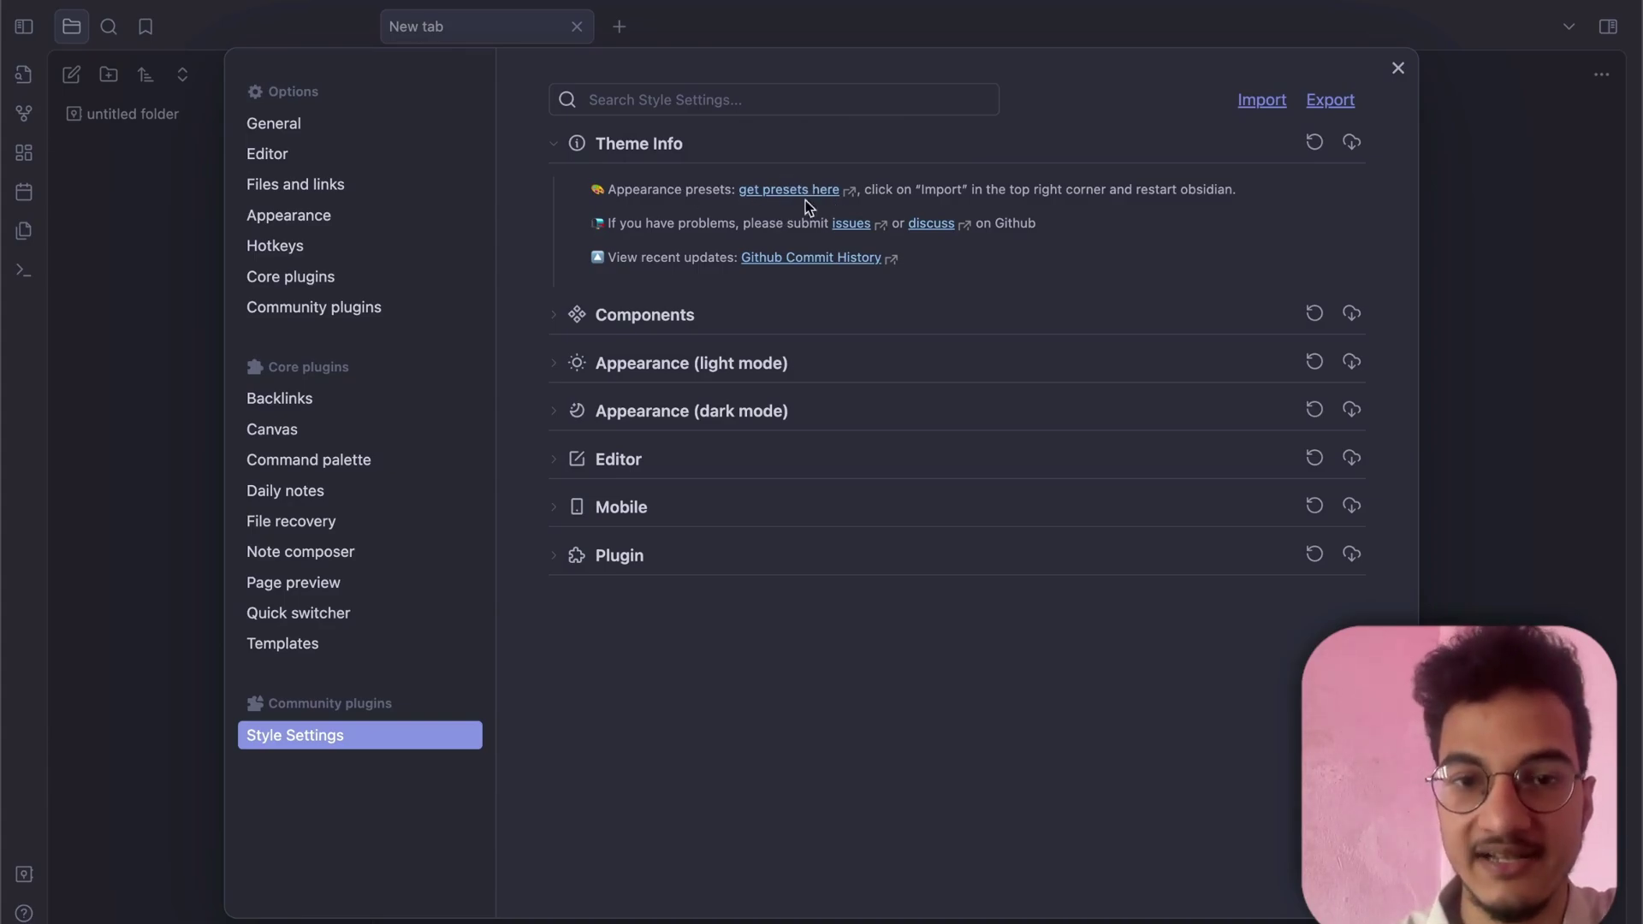
left_click(782, 190)
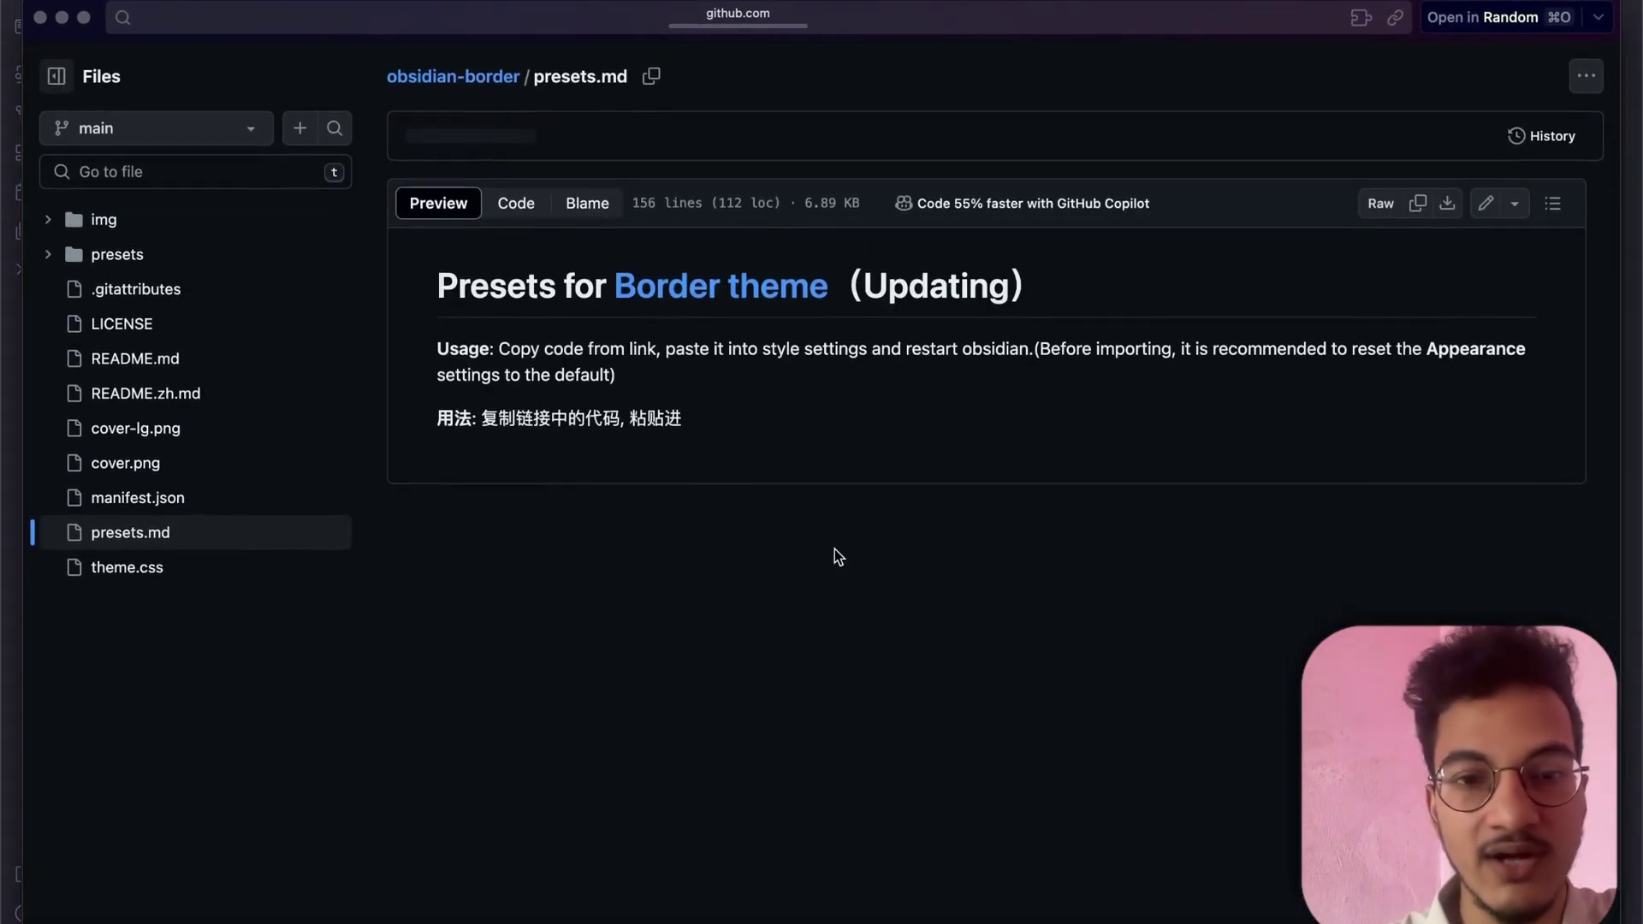
- Find the Sunset preset on the Border theme presets page, open it and copy its raw JSON code
scroll(834, 550, "down", 5)
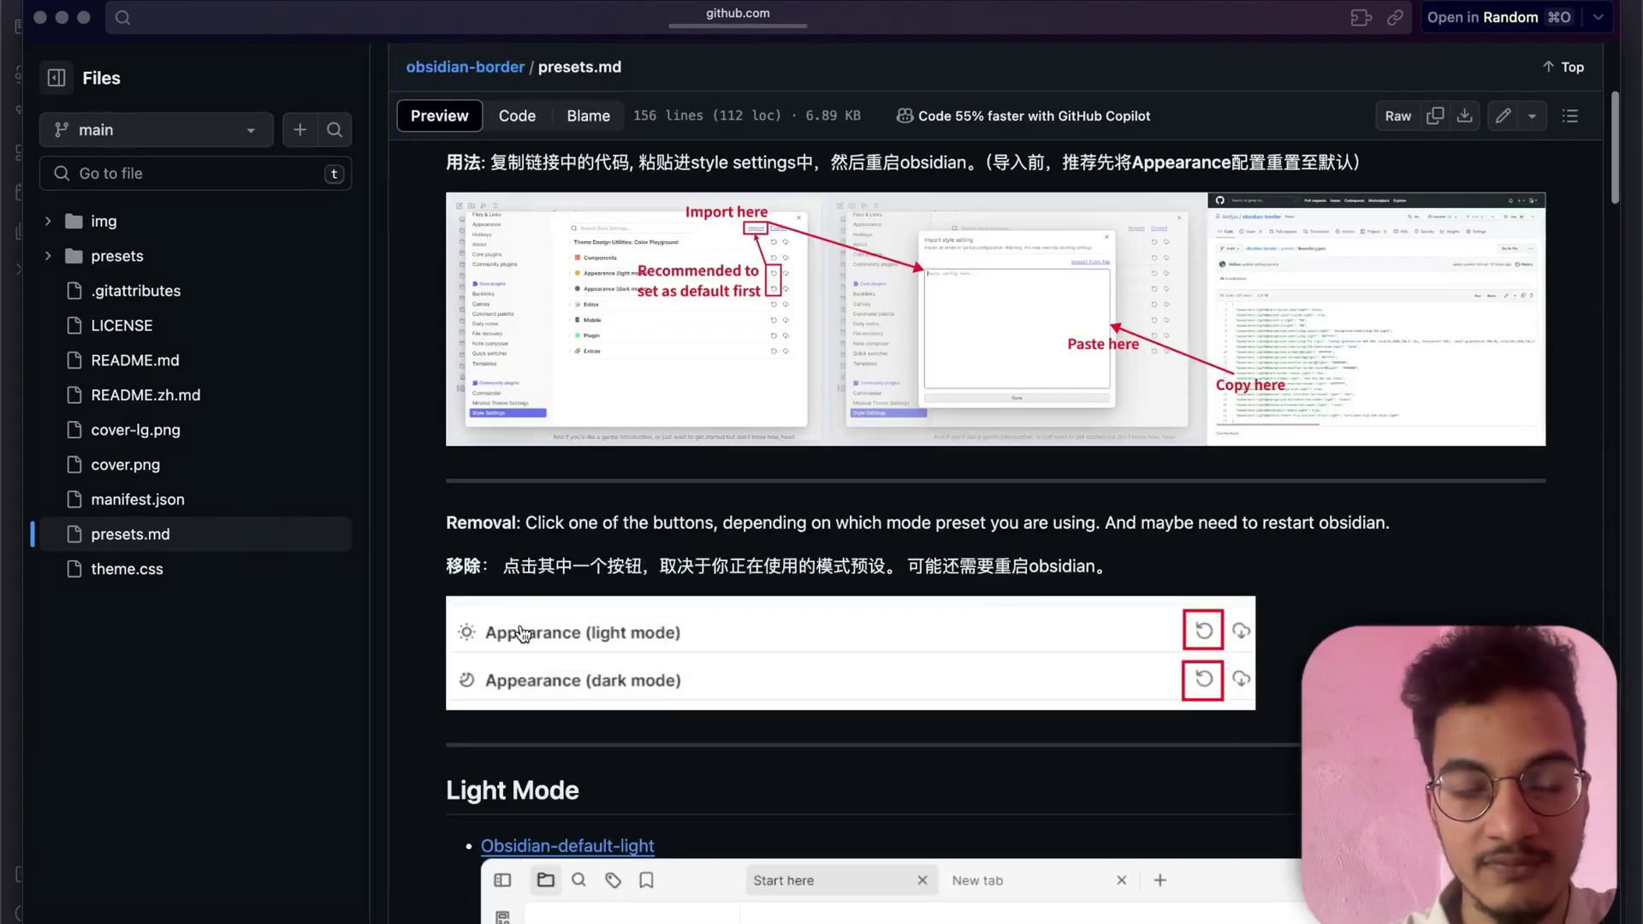
scroll(522, 633, "down", 15)
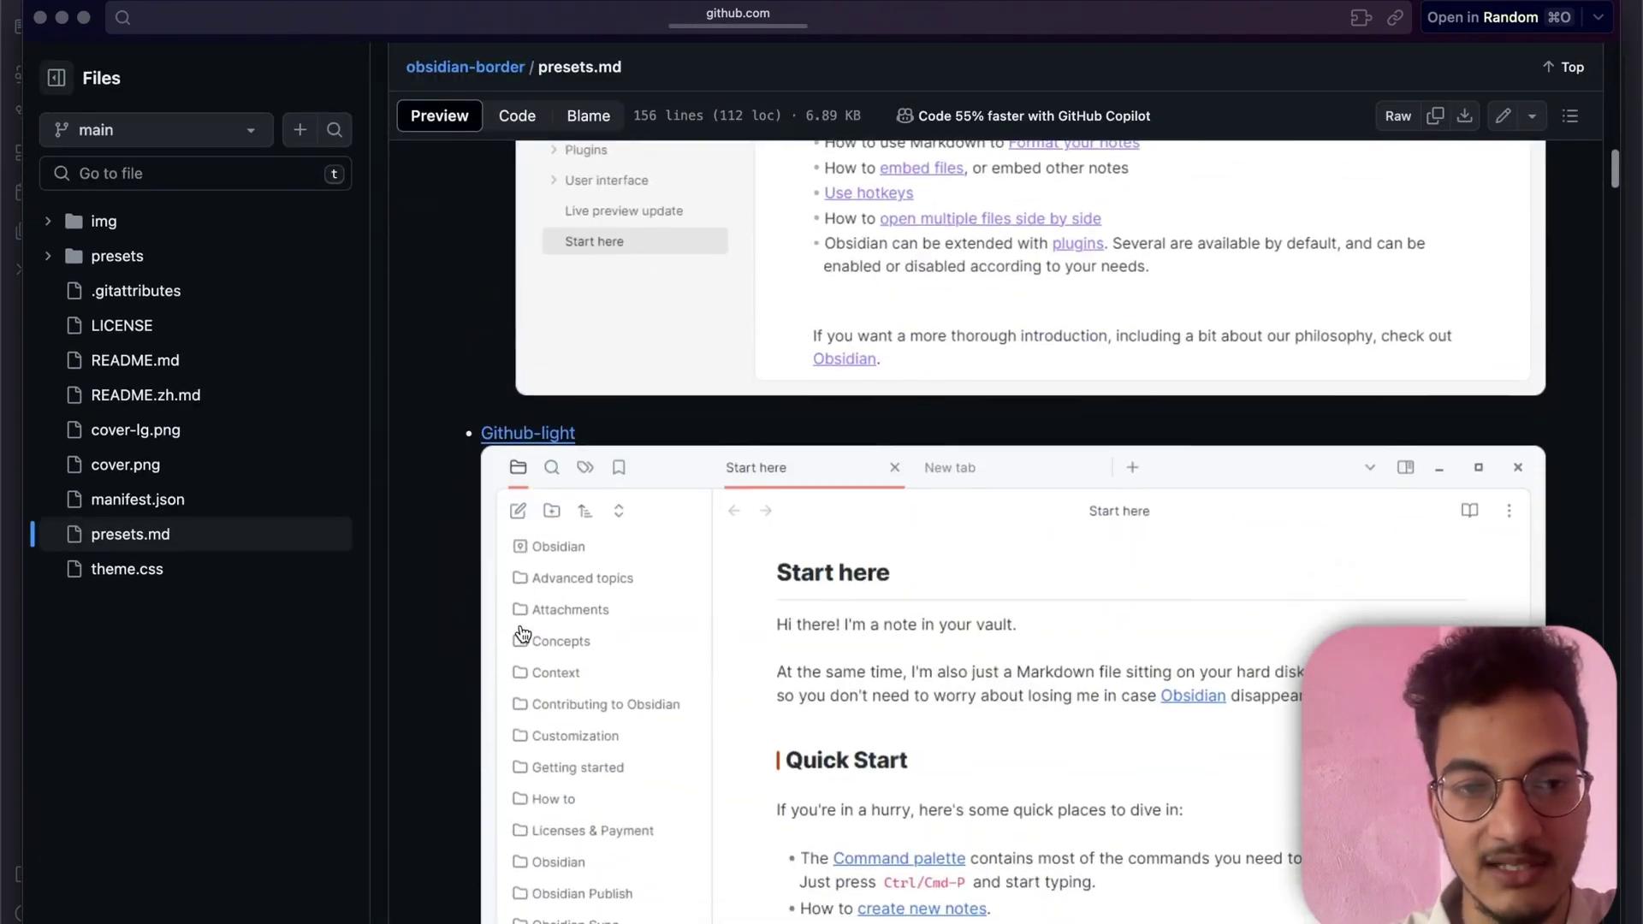
scroll(522, 633, "down", 15)
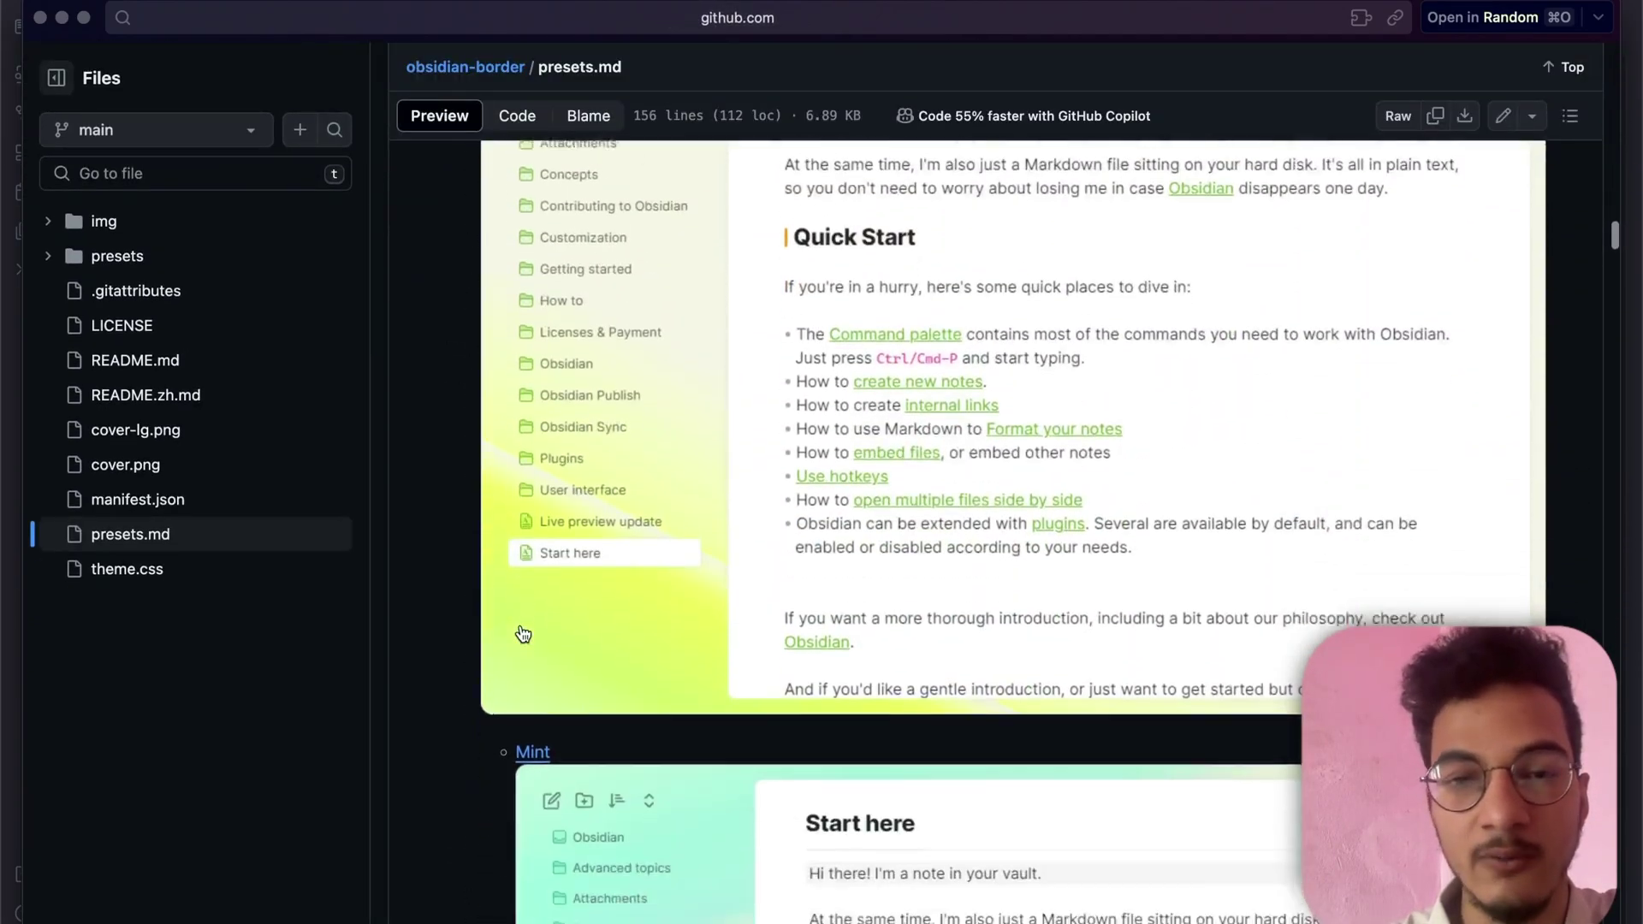
scroll(522, 633, "down", 8)
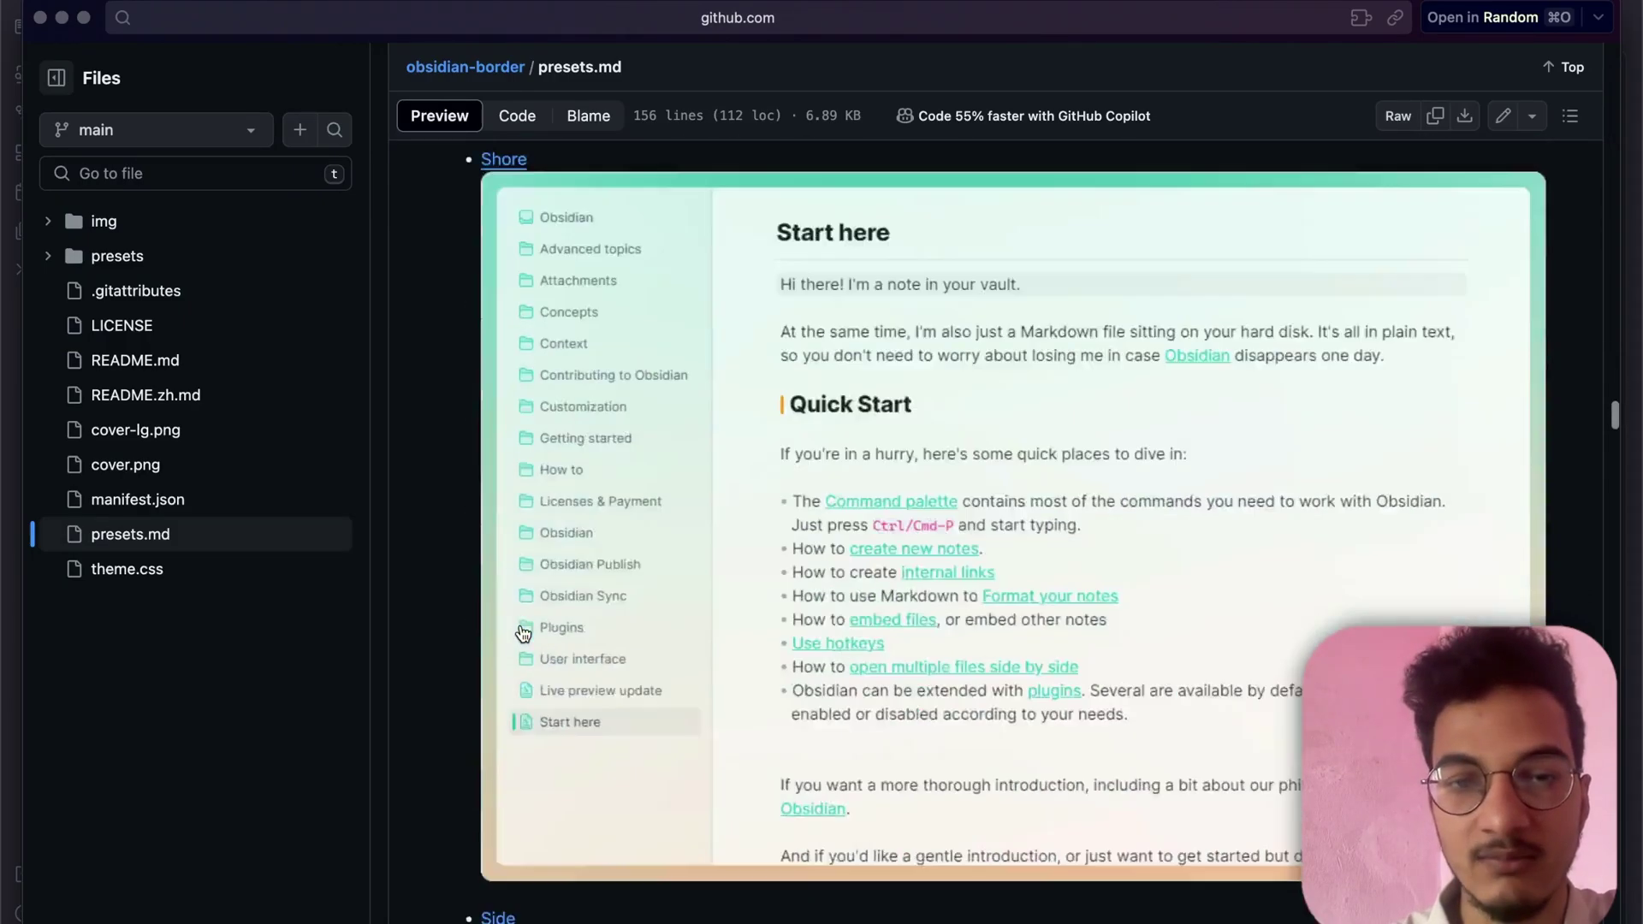
scroll(522, 634, "down", 15)
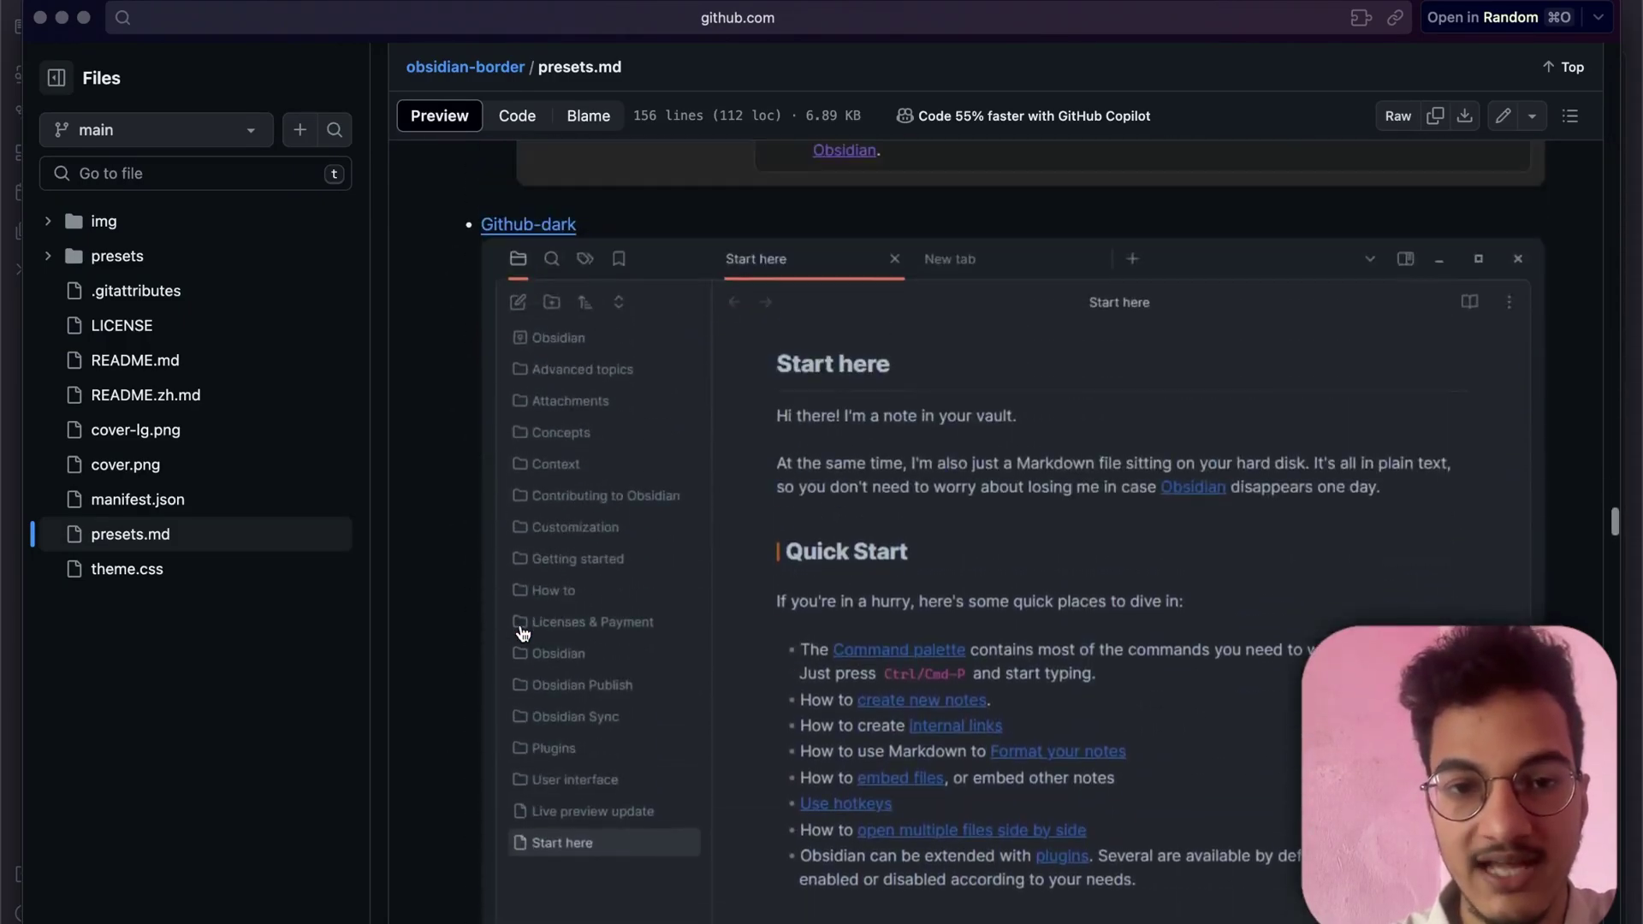
scroll(522, 633, "down", 20)
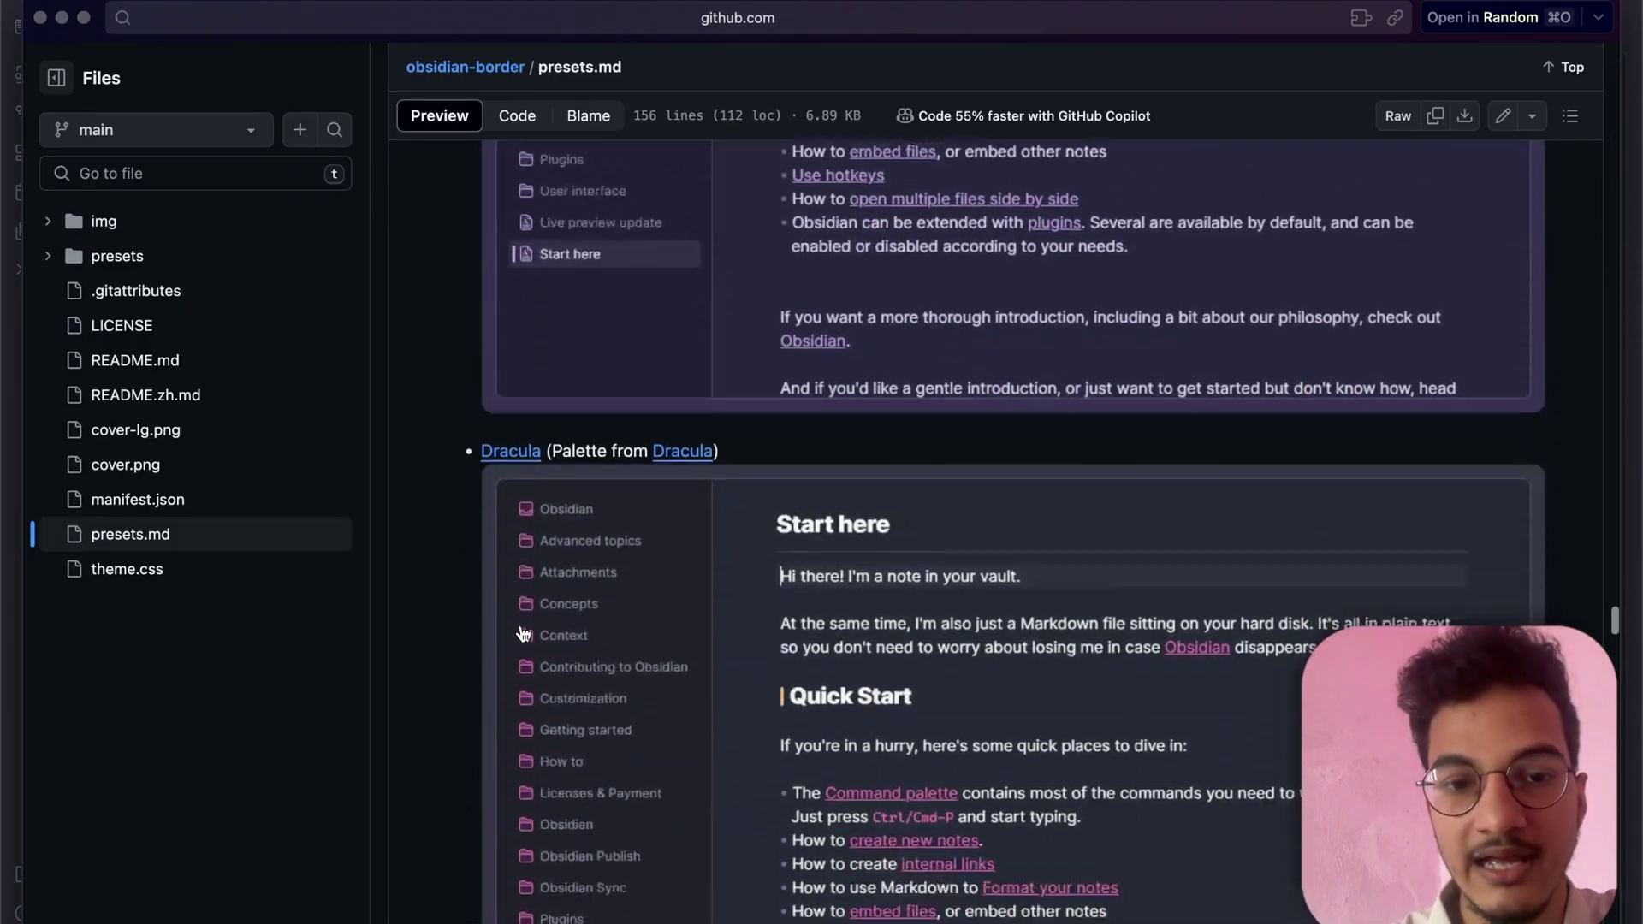
scroll(522, 634, "down", 10)
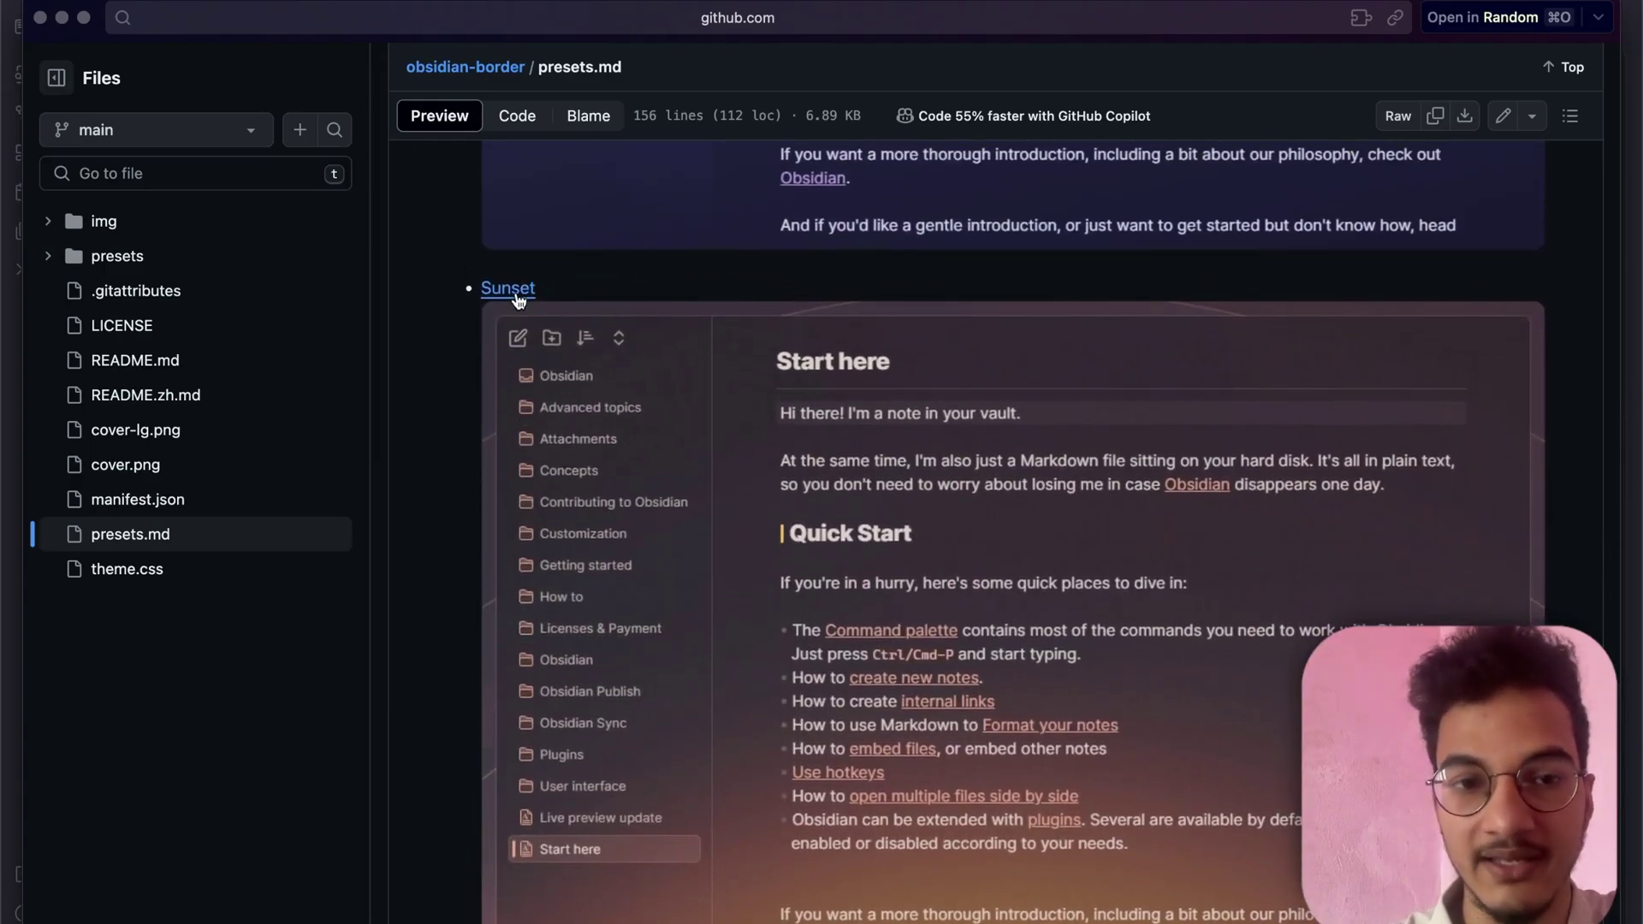
left_click(529, 292)
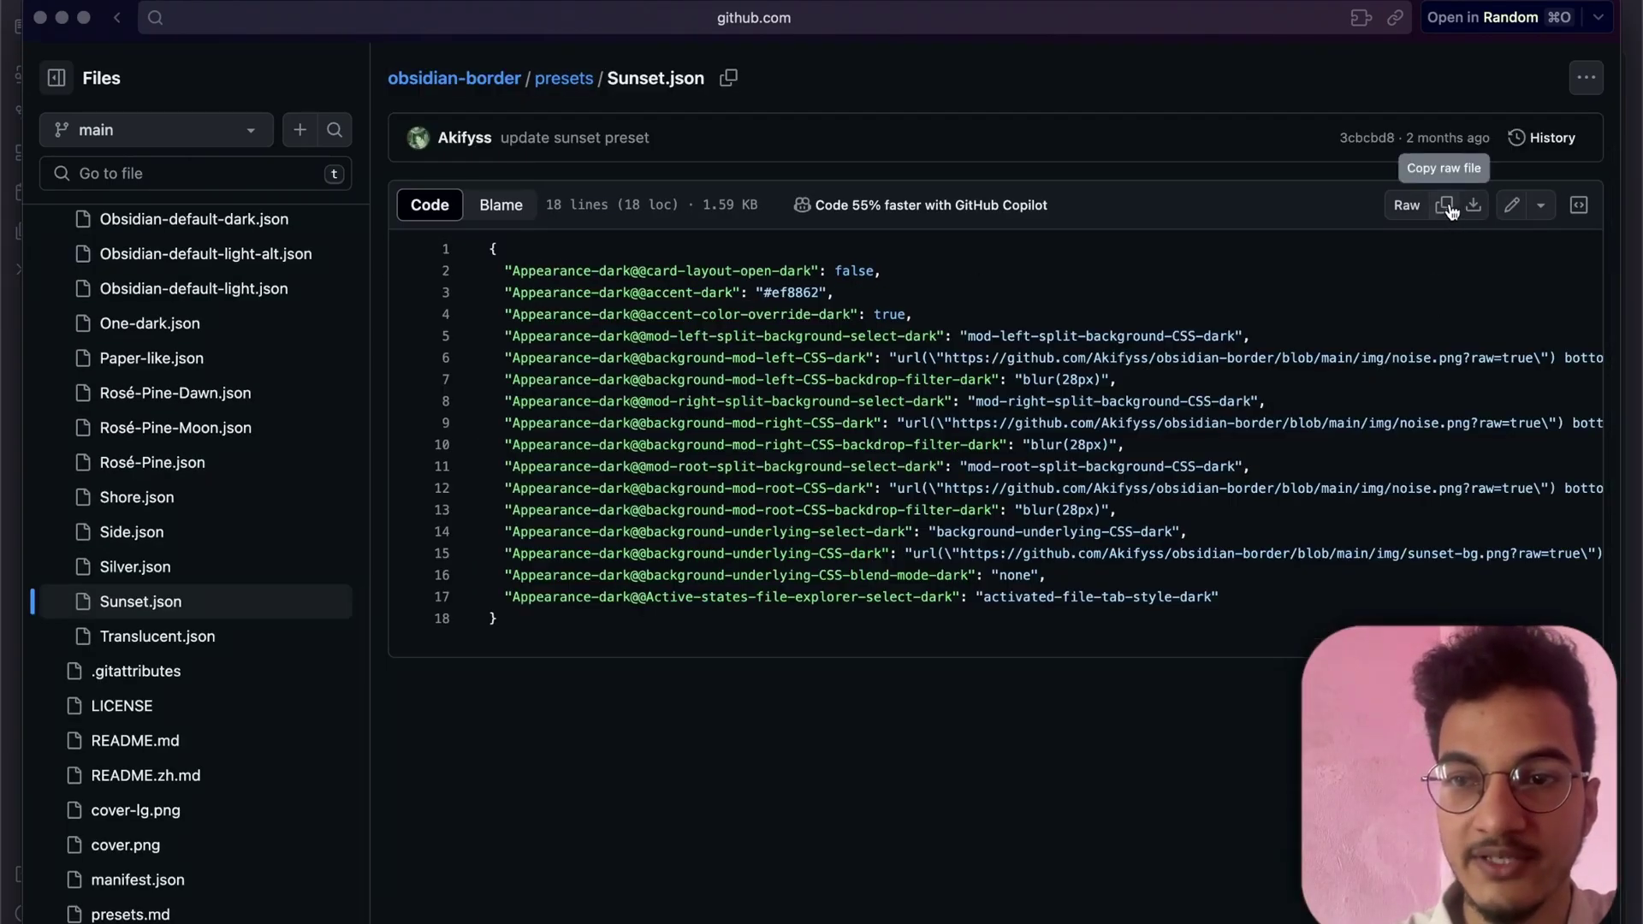
left_click(1446, 206)
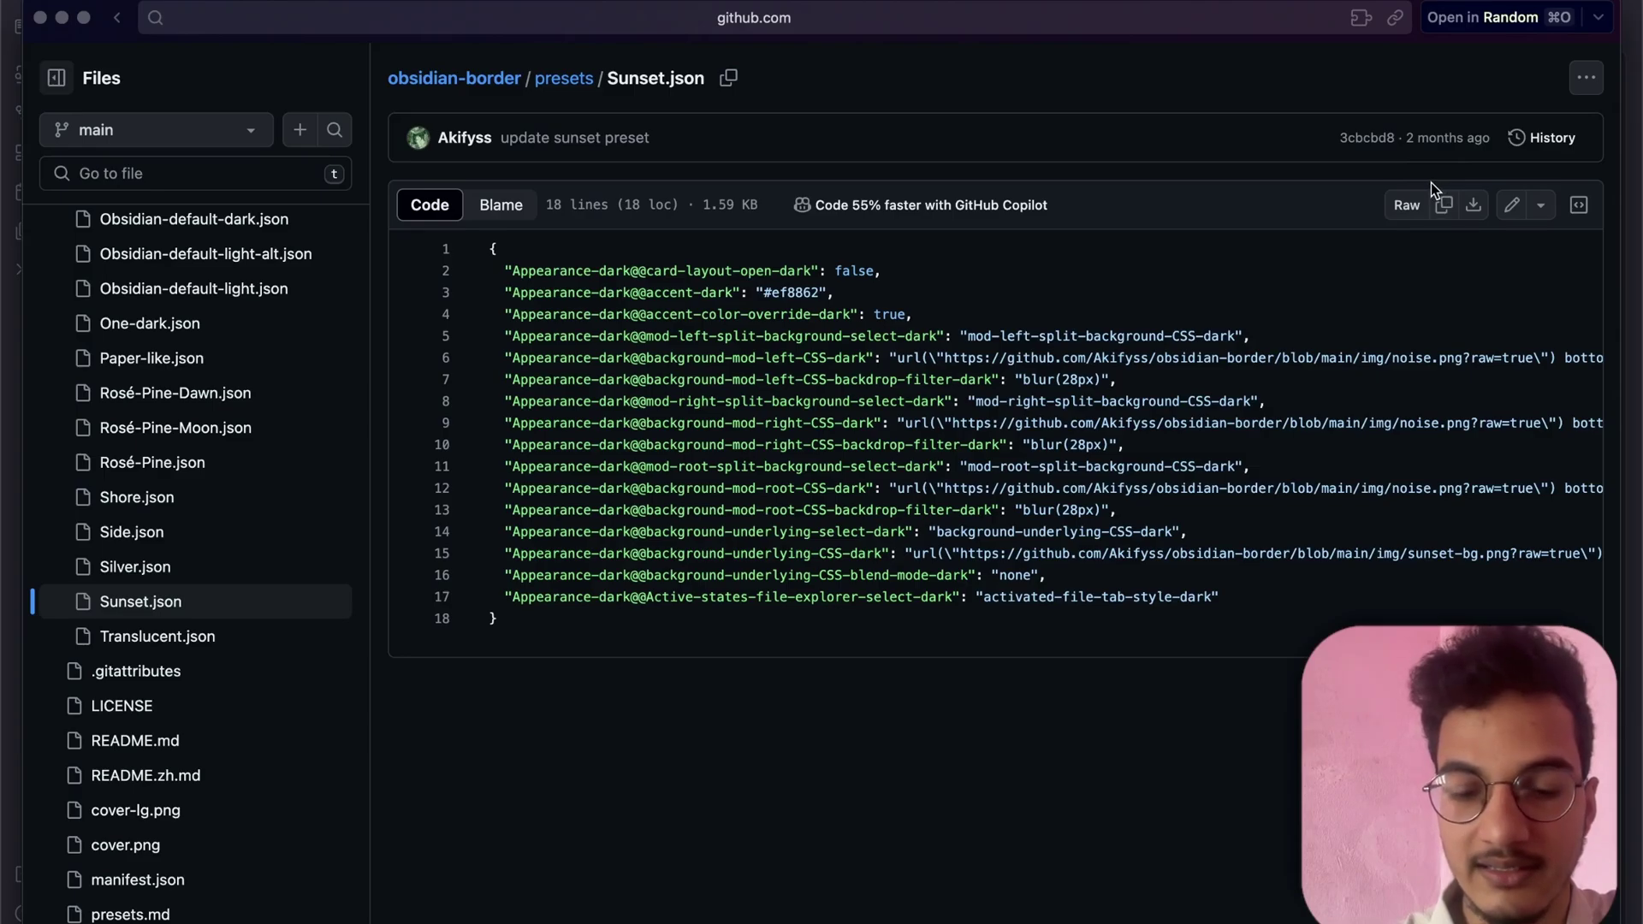
- Switch to Obsidian, import the copied Sunset configuration into Style Settings, save it and close the settings
left_click(794, 894)
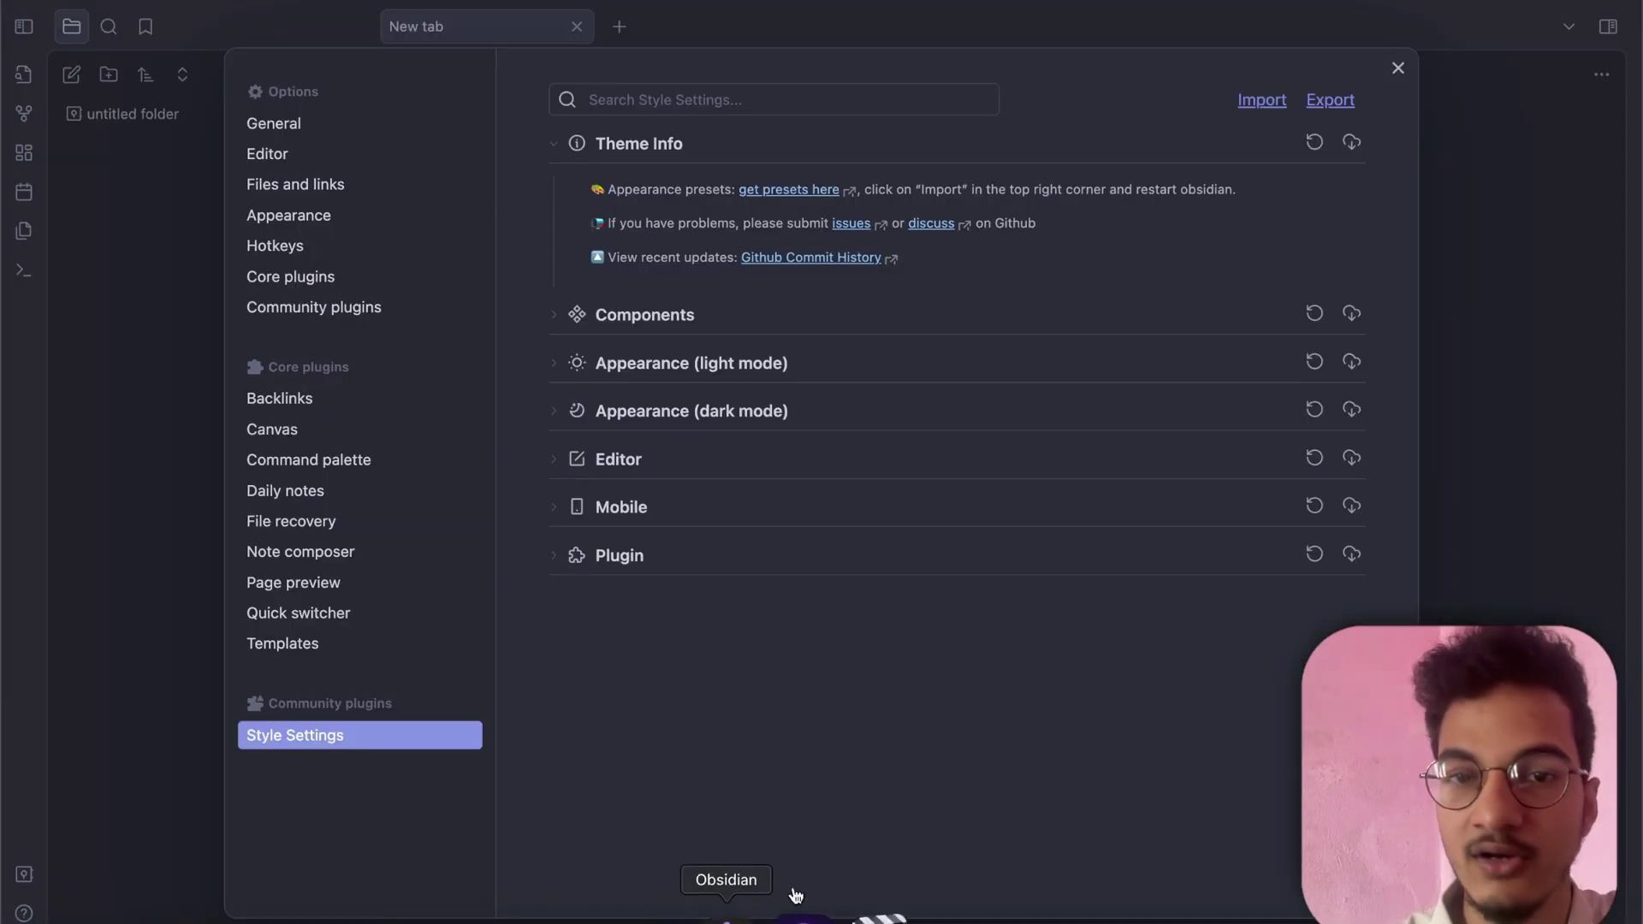
left_click(1263, 101)
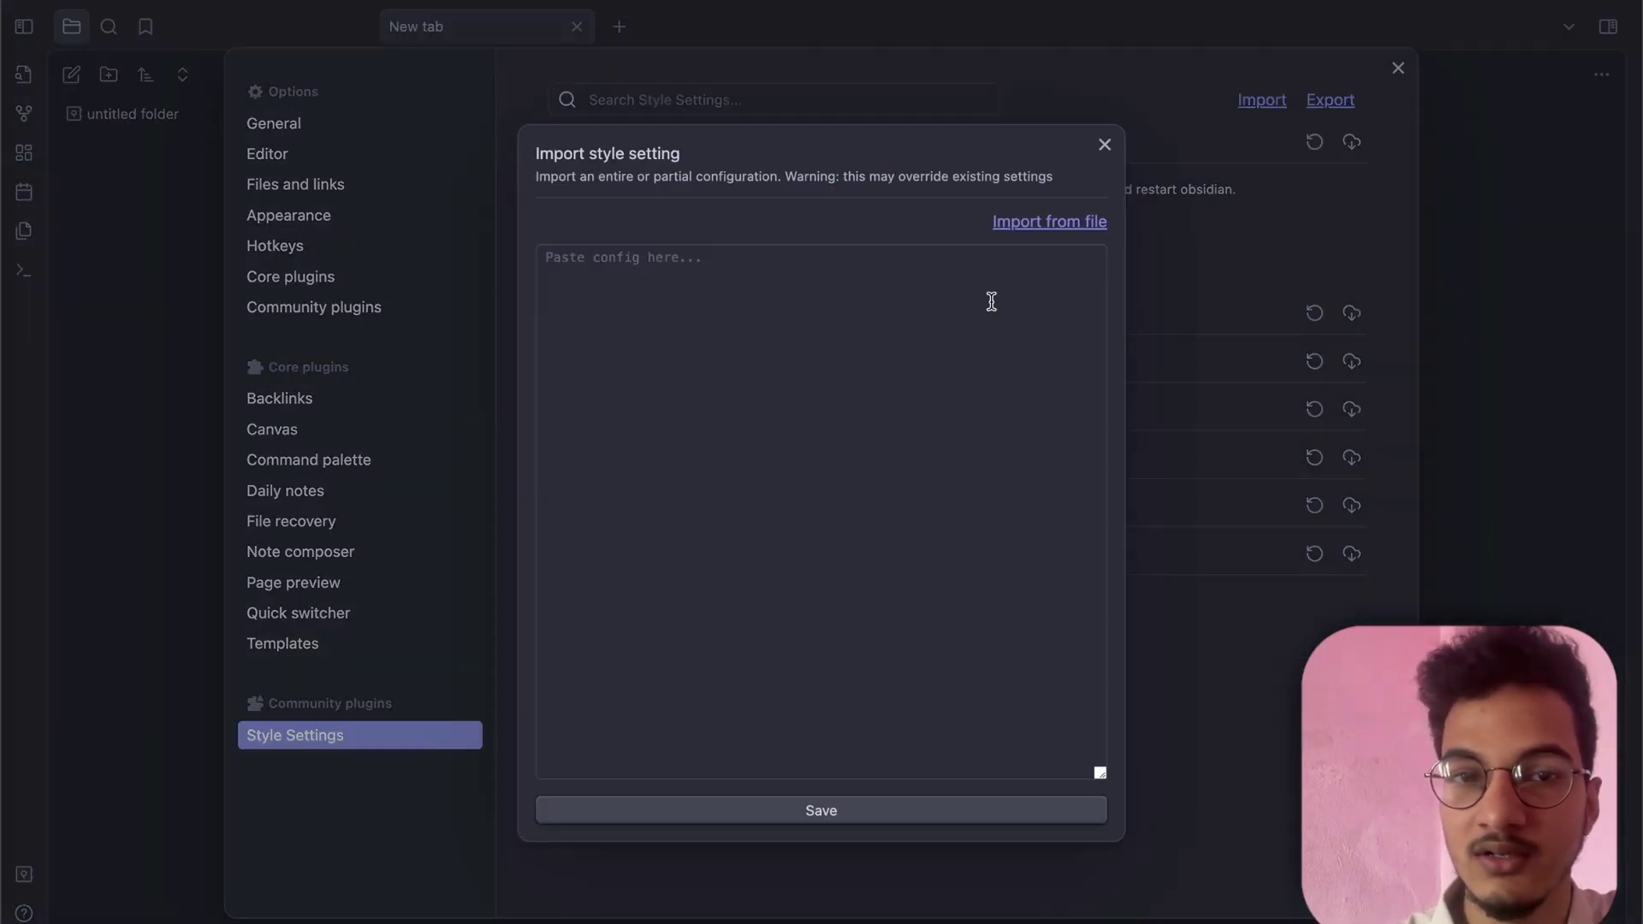
left_click(991, 302)
key("super+v")
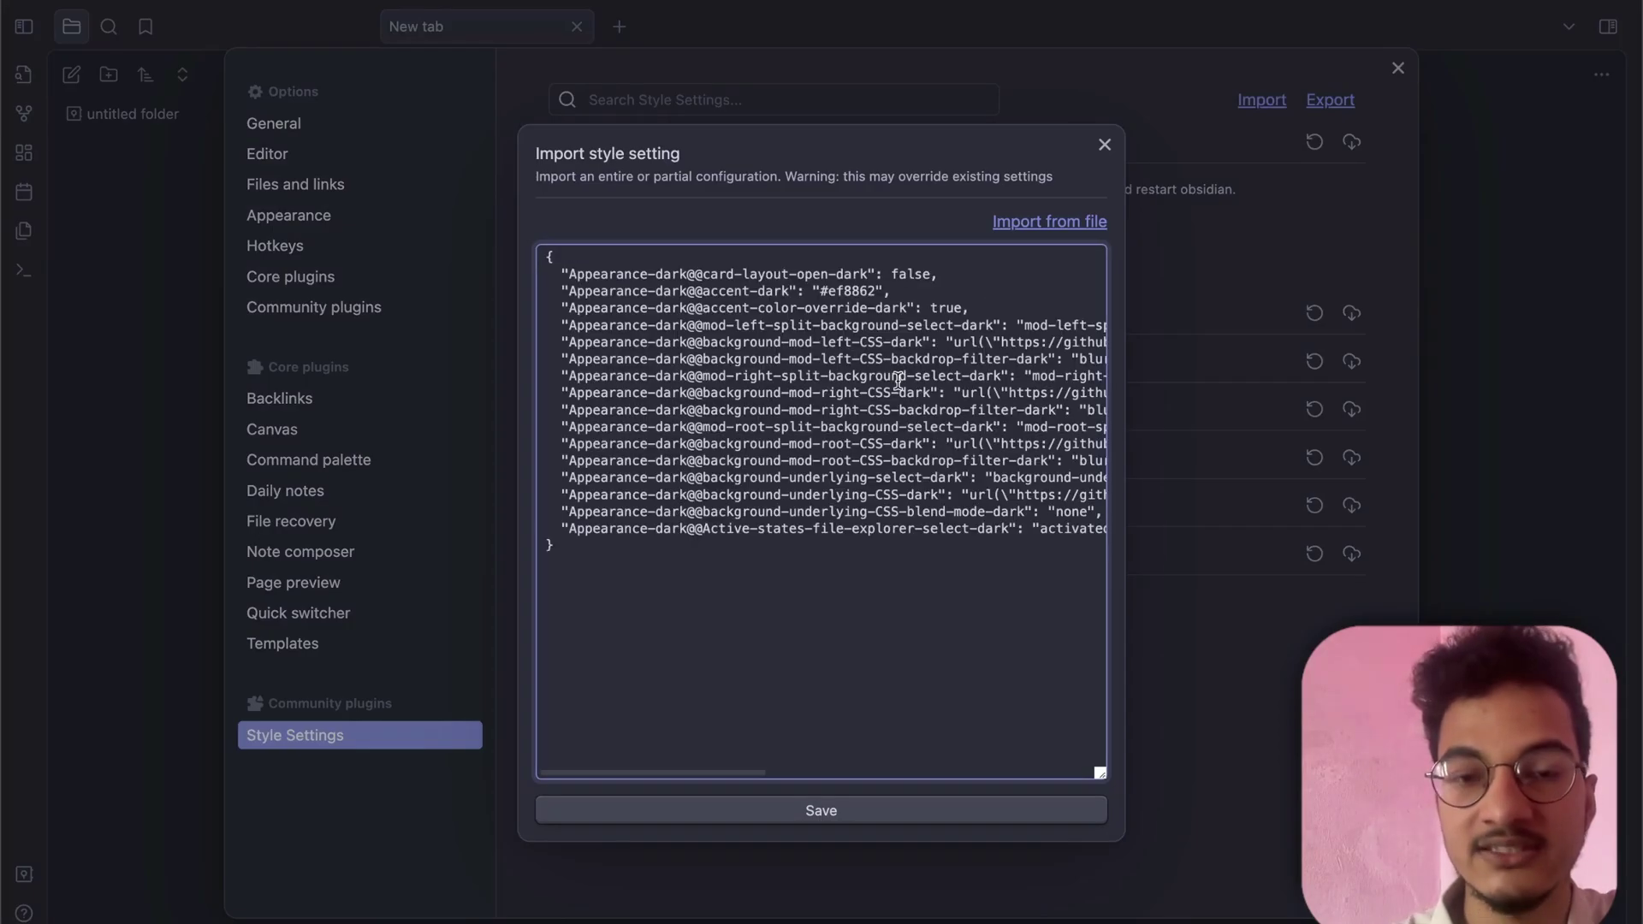
left_click(883, 817)
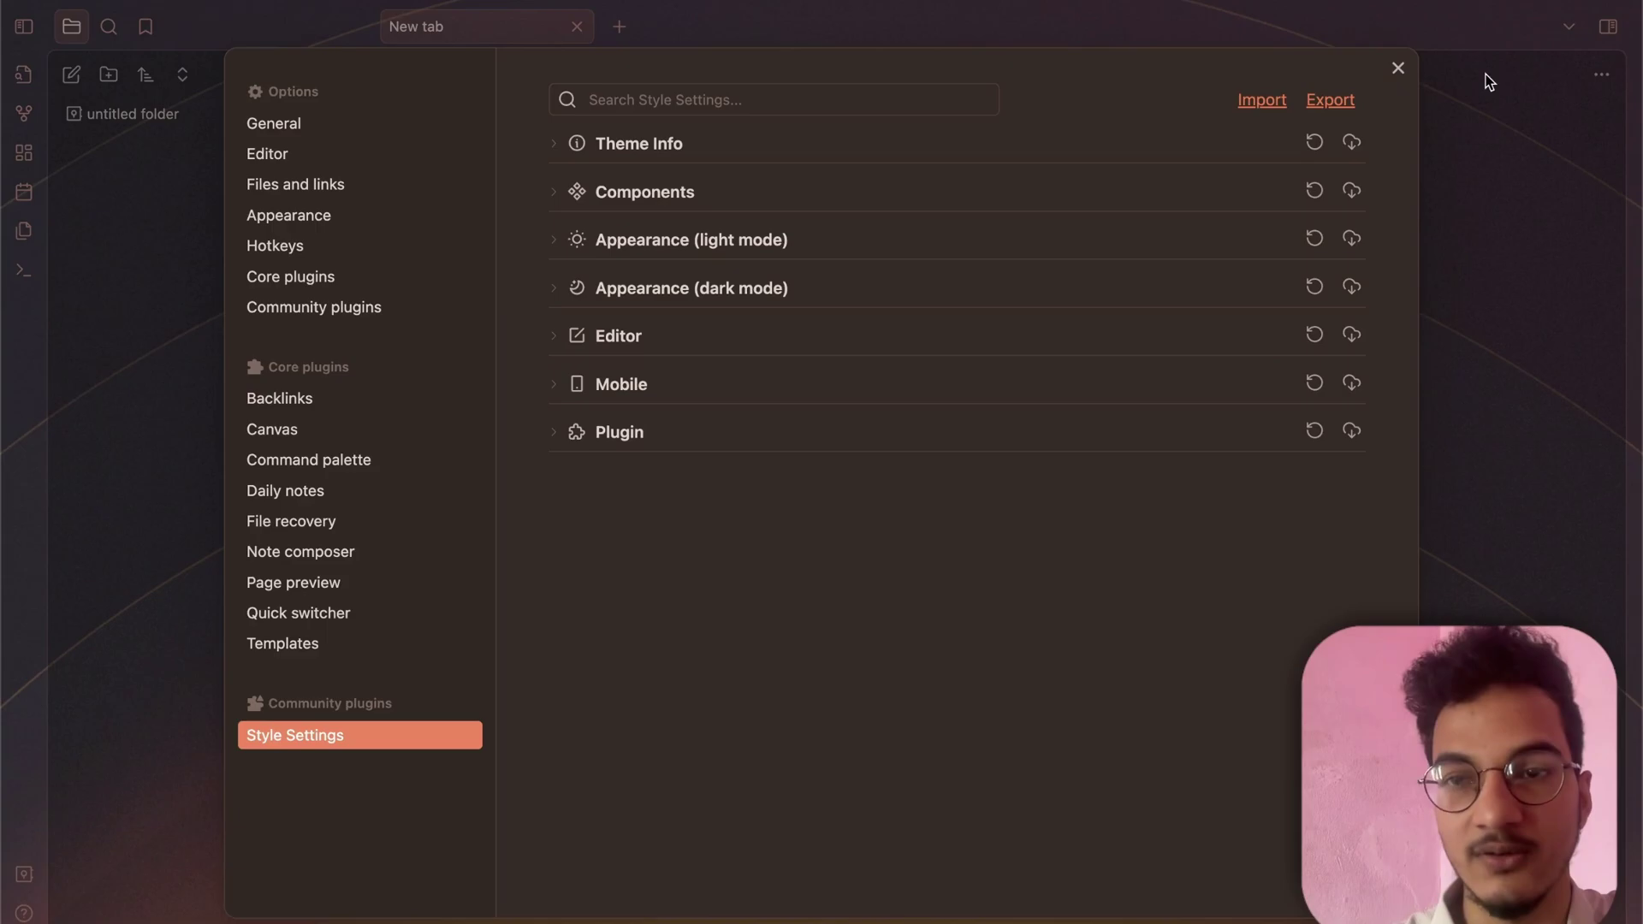
left_click(1486, 163)
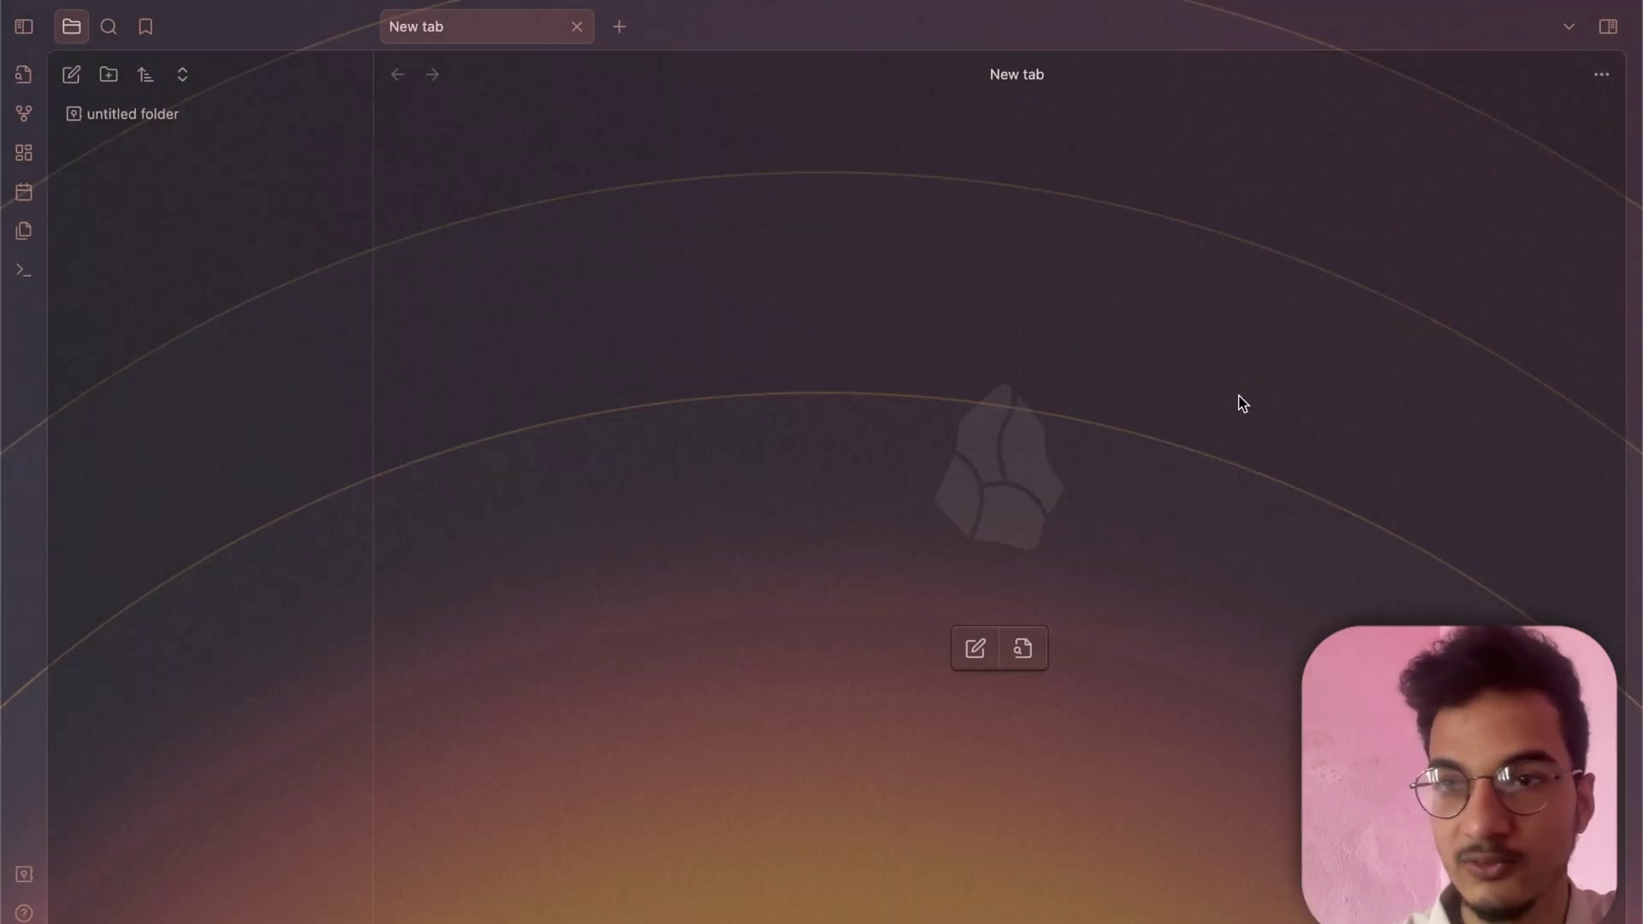
- Show the vault's right sidebar, and collapse and re-expand the left sidebar
left_click(1608, 26)
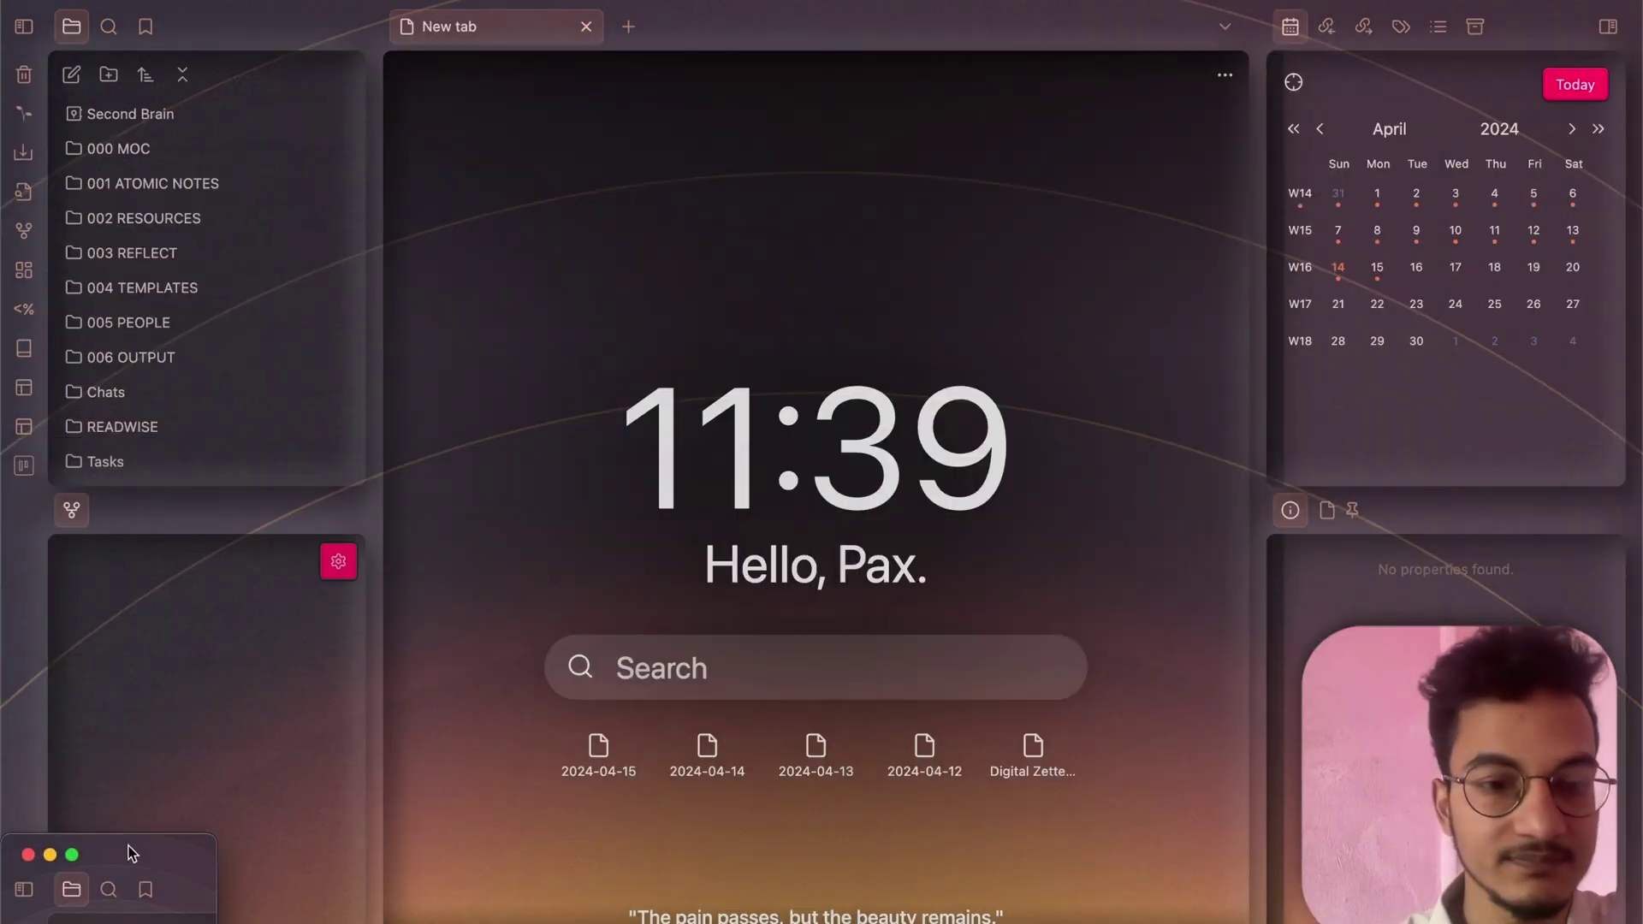
left_click(1608, 26)
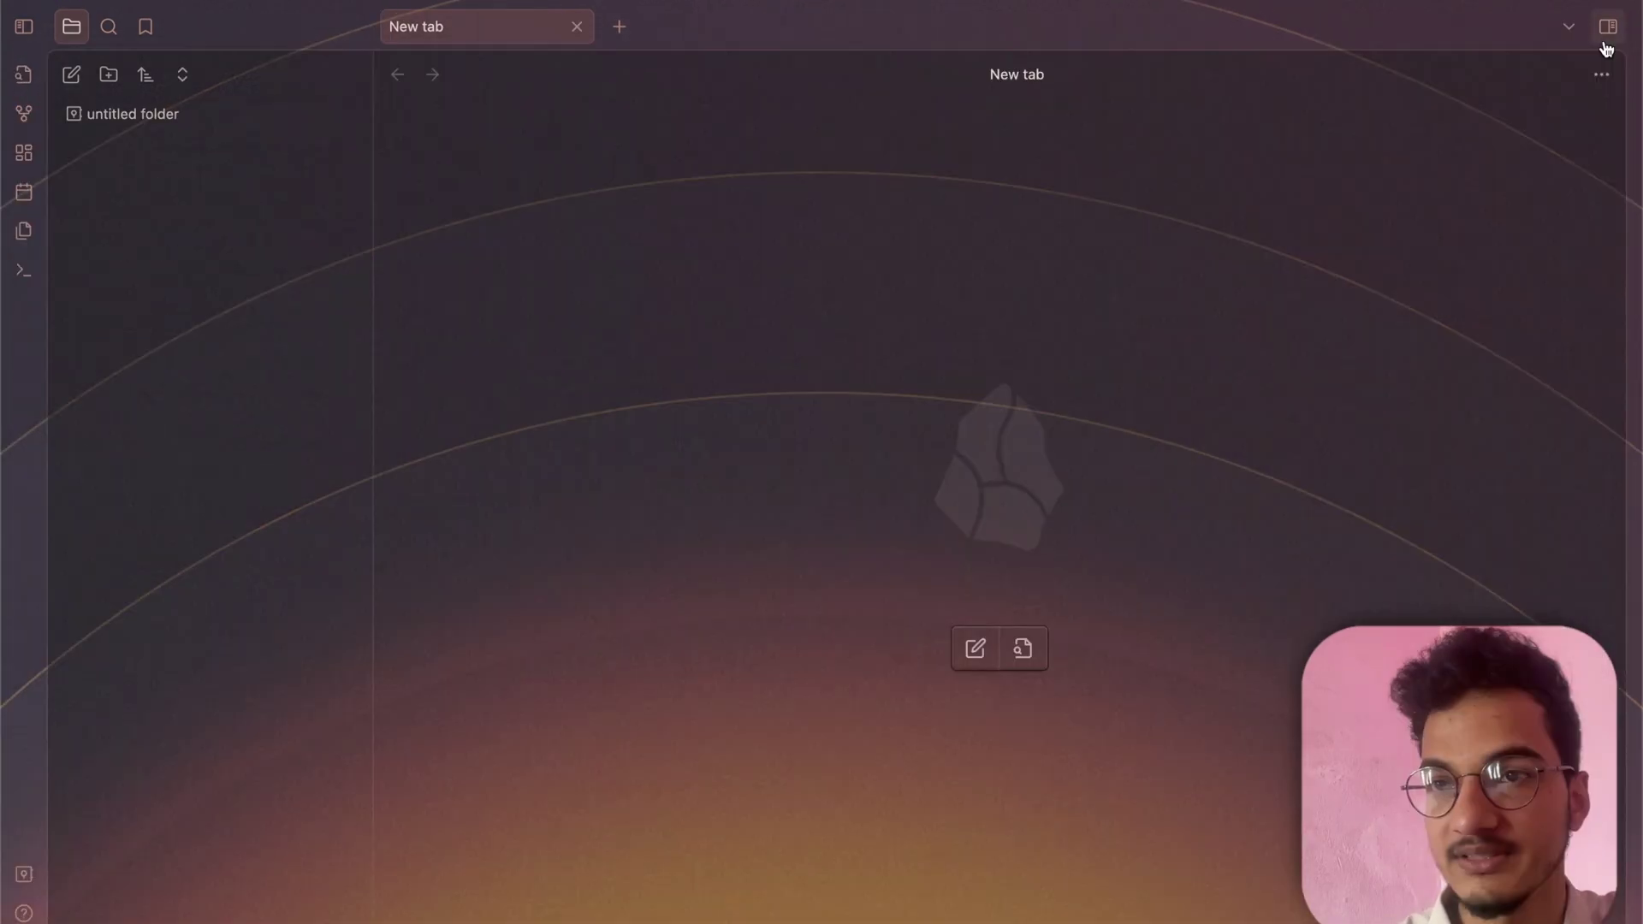
left_click(1607, 25)
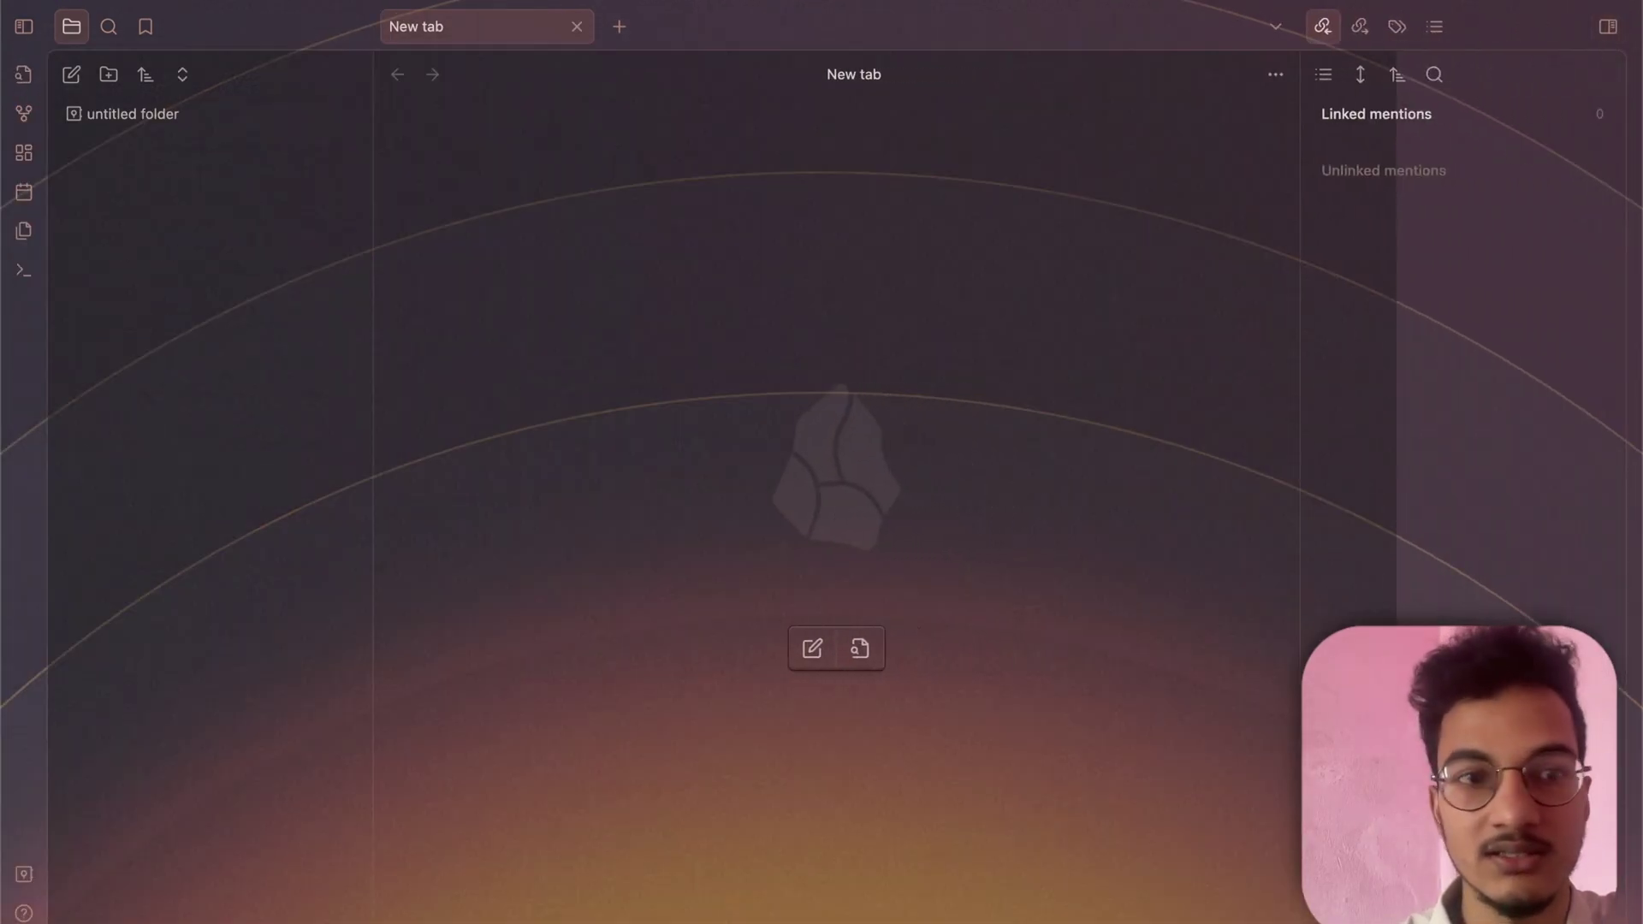
left_click(23, 31)
left_click(23, 31)
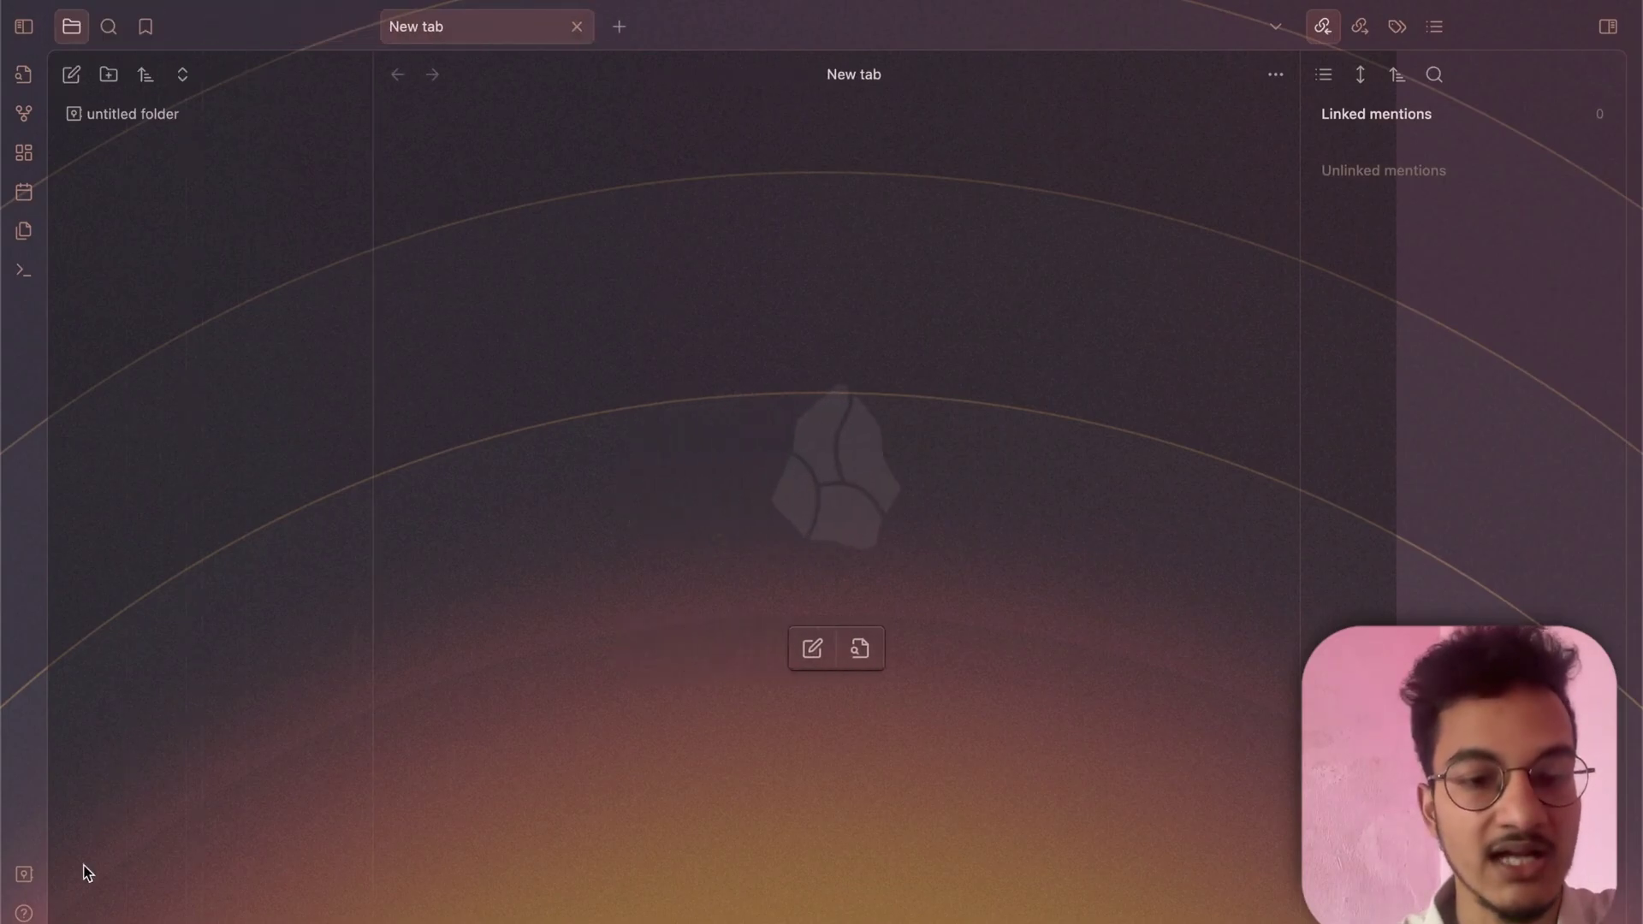
- Set the base color scheme to Light in the Appearance settings and return to the vault
key("super+comma")
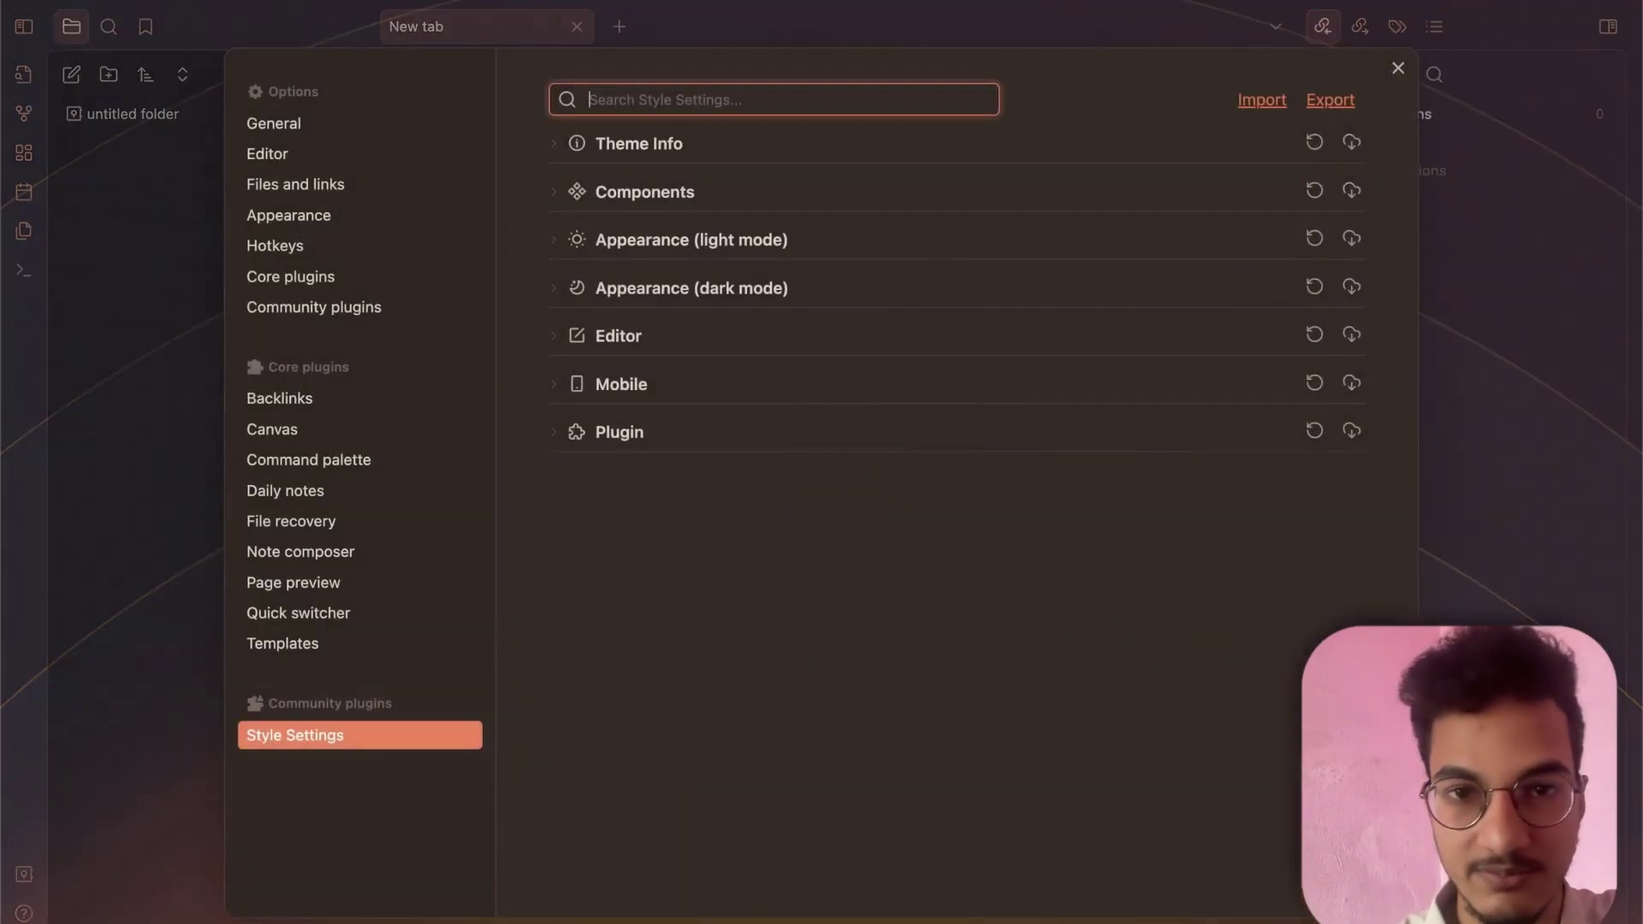
left_click(345, 224)
left_click(1273, 105)
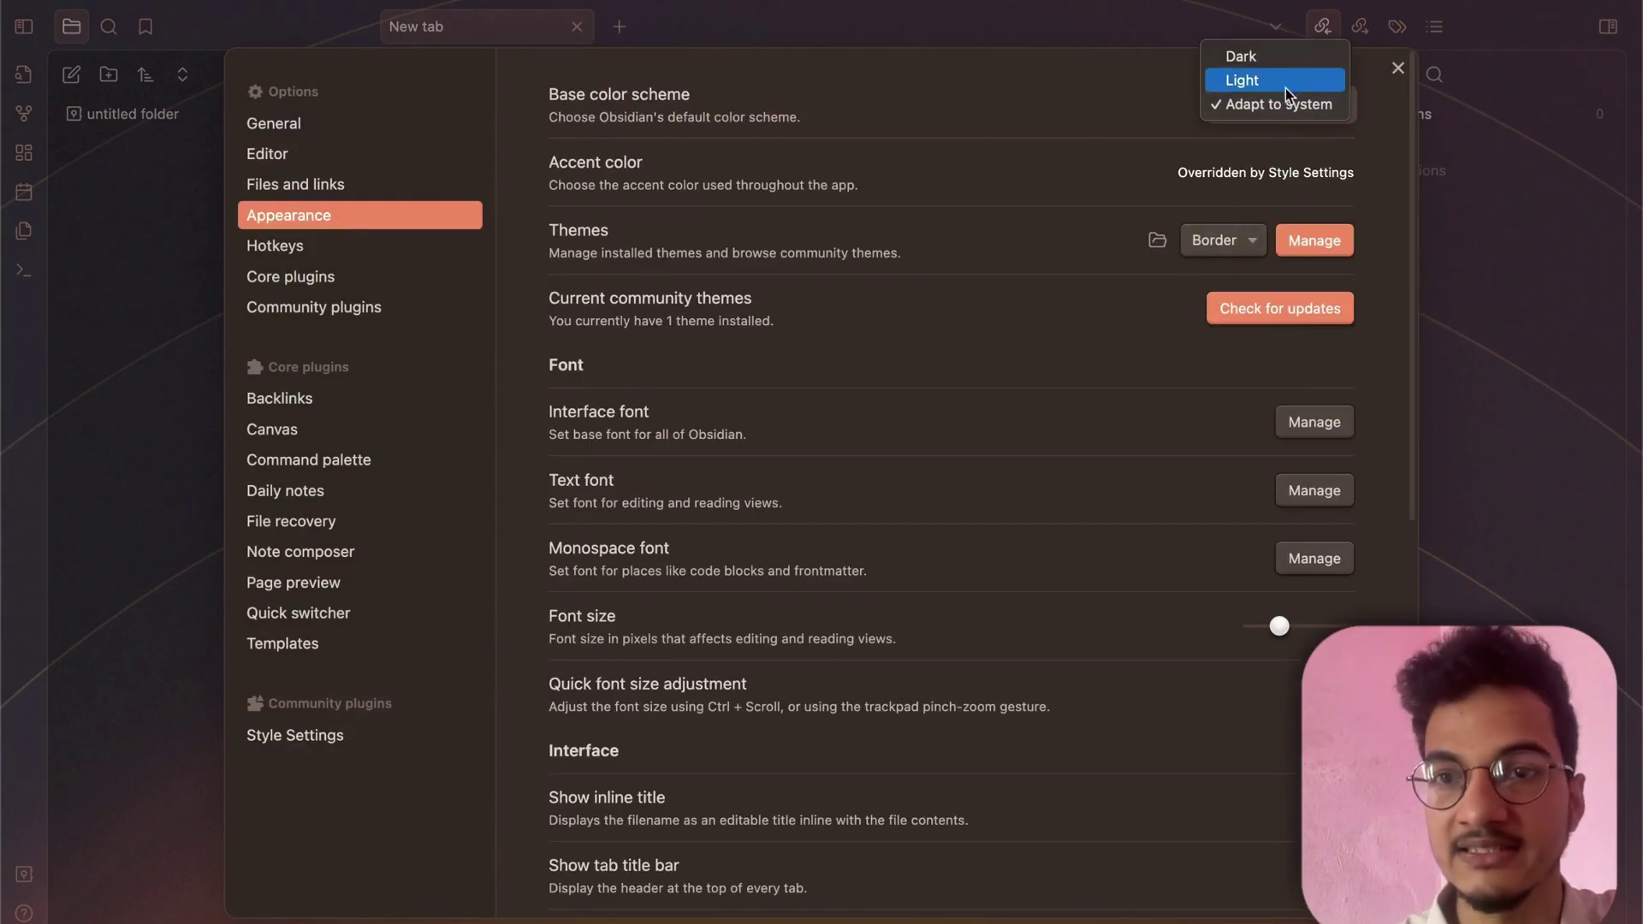
left_click(1243, 80)
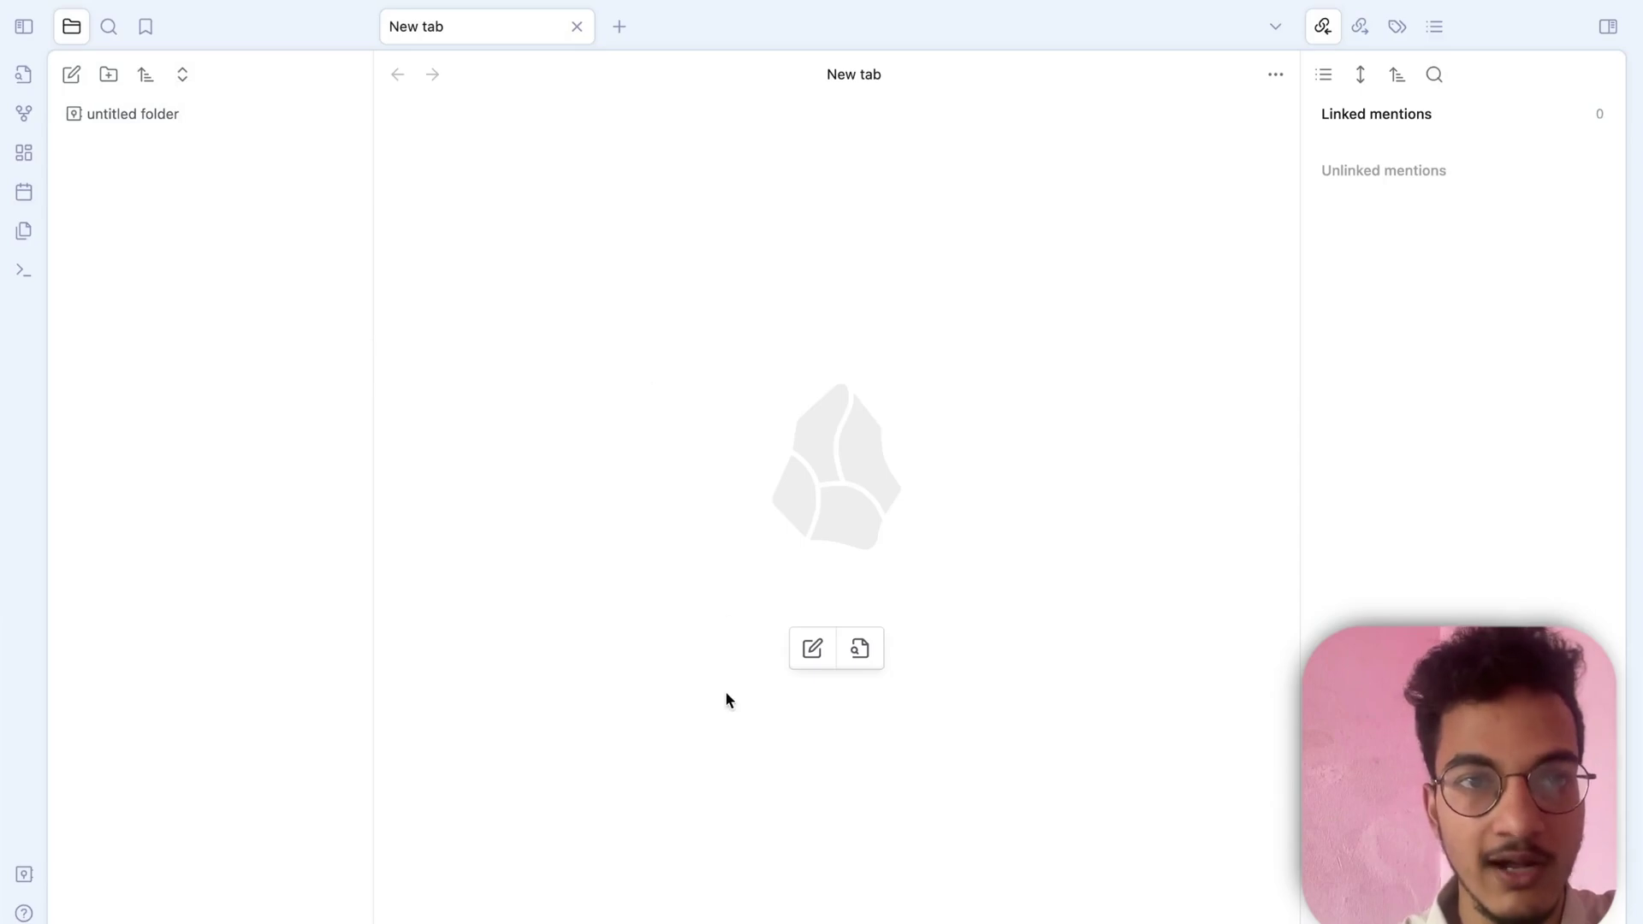
- Switch to Arc, go back to the presets page, open the Mint light preset and copy its raw JSON code
mouse_move(704, 919)
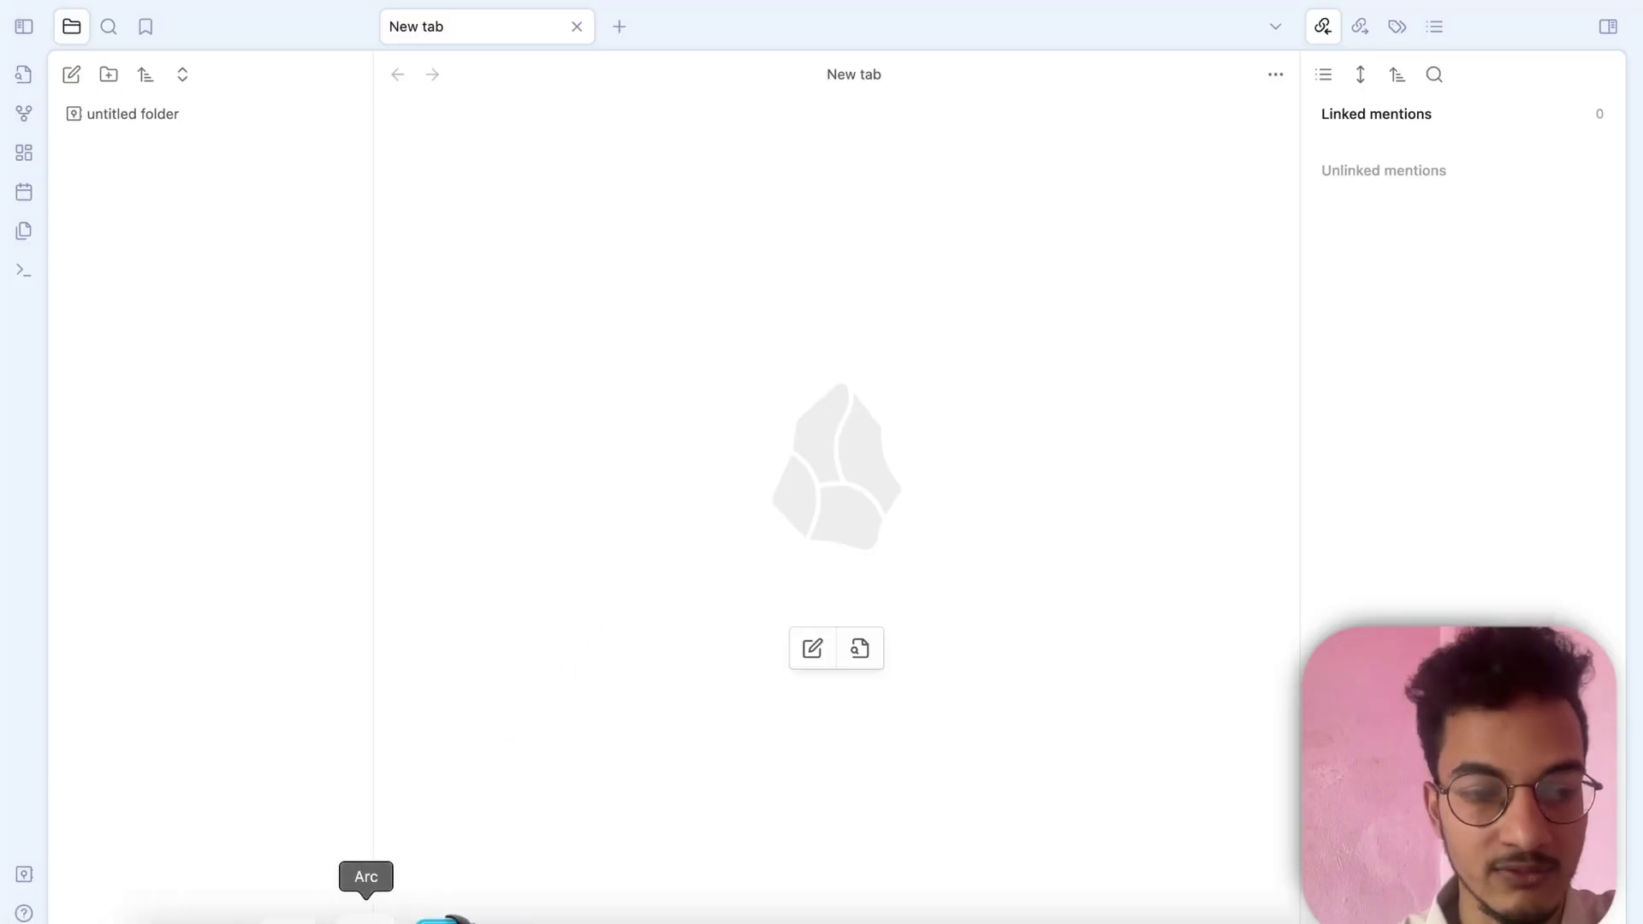
left_click(366, 916)
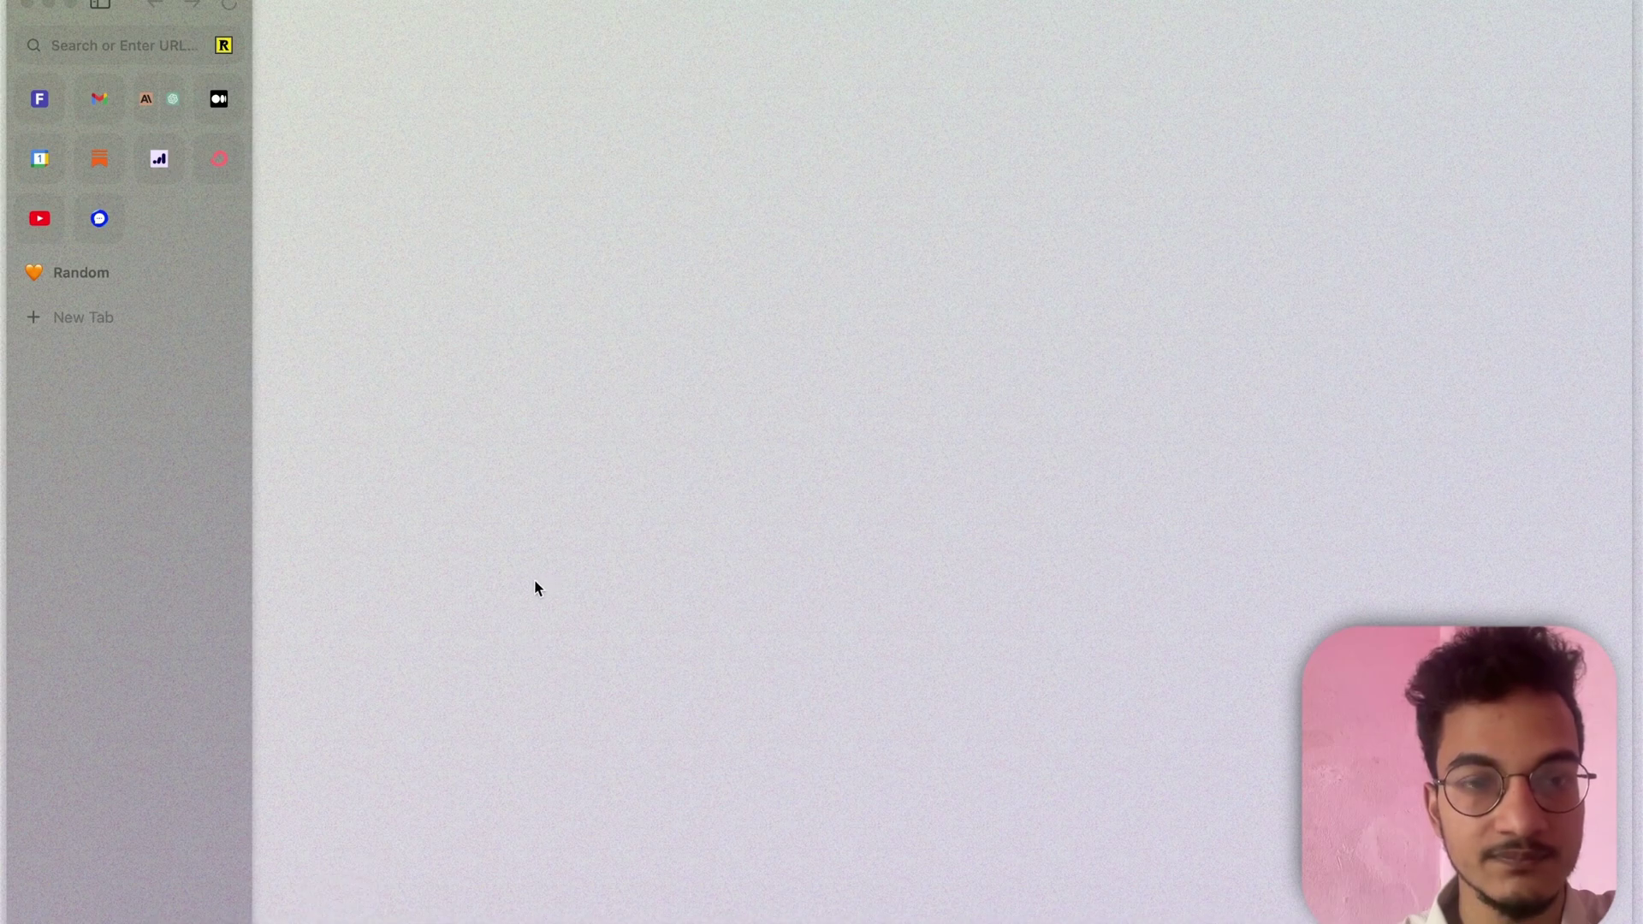
key("super+bracketleft")
scroll(538, 842, "down", 5)
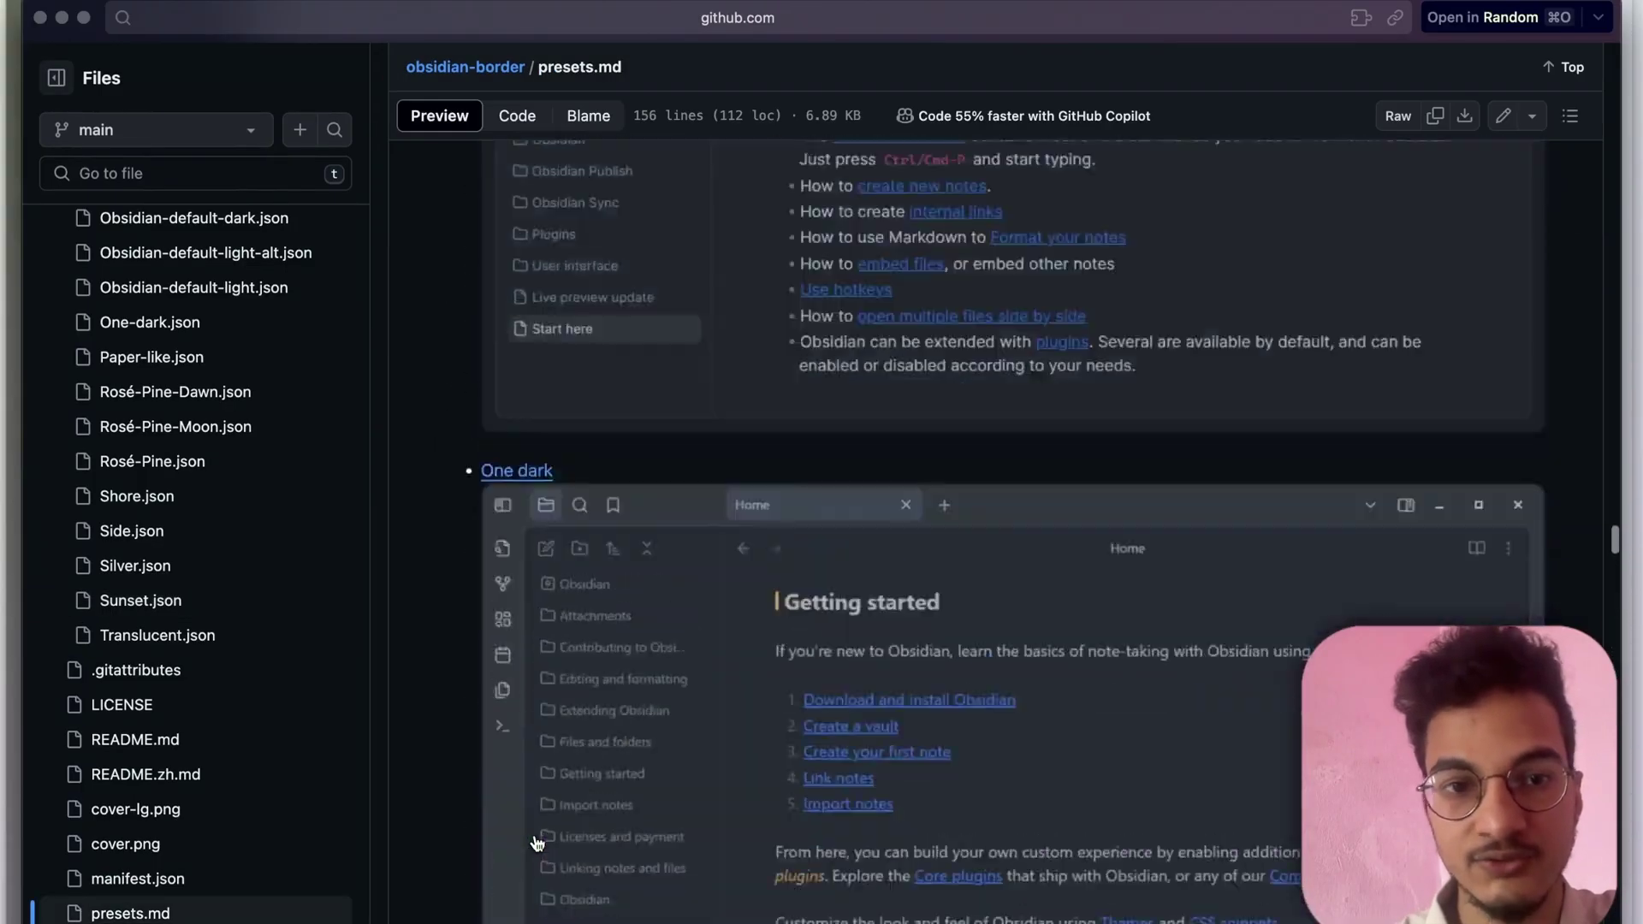
scroll(538, 842, "down", 15)
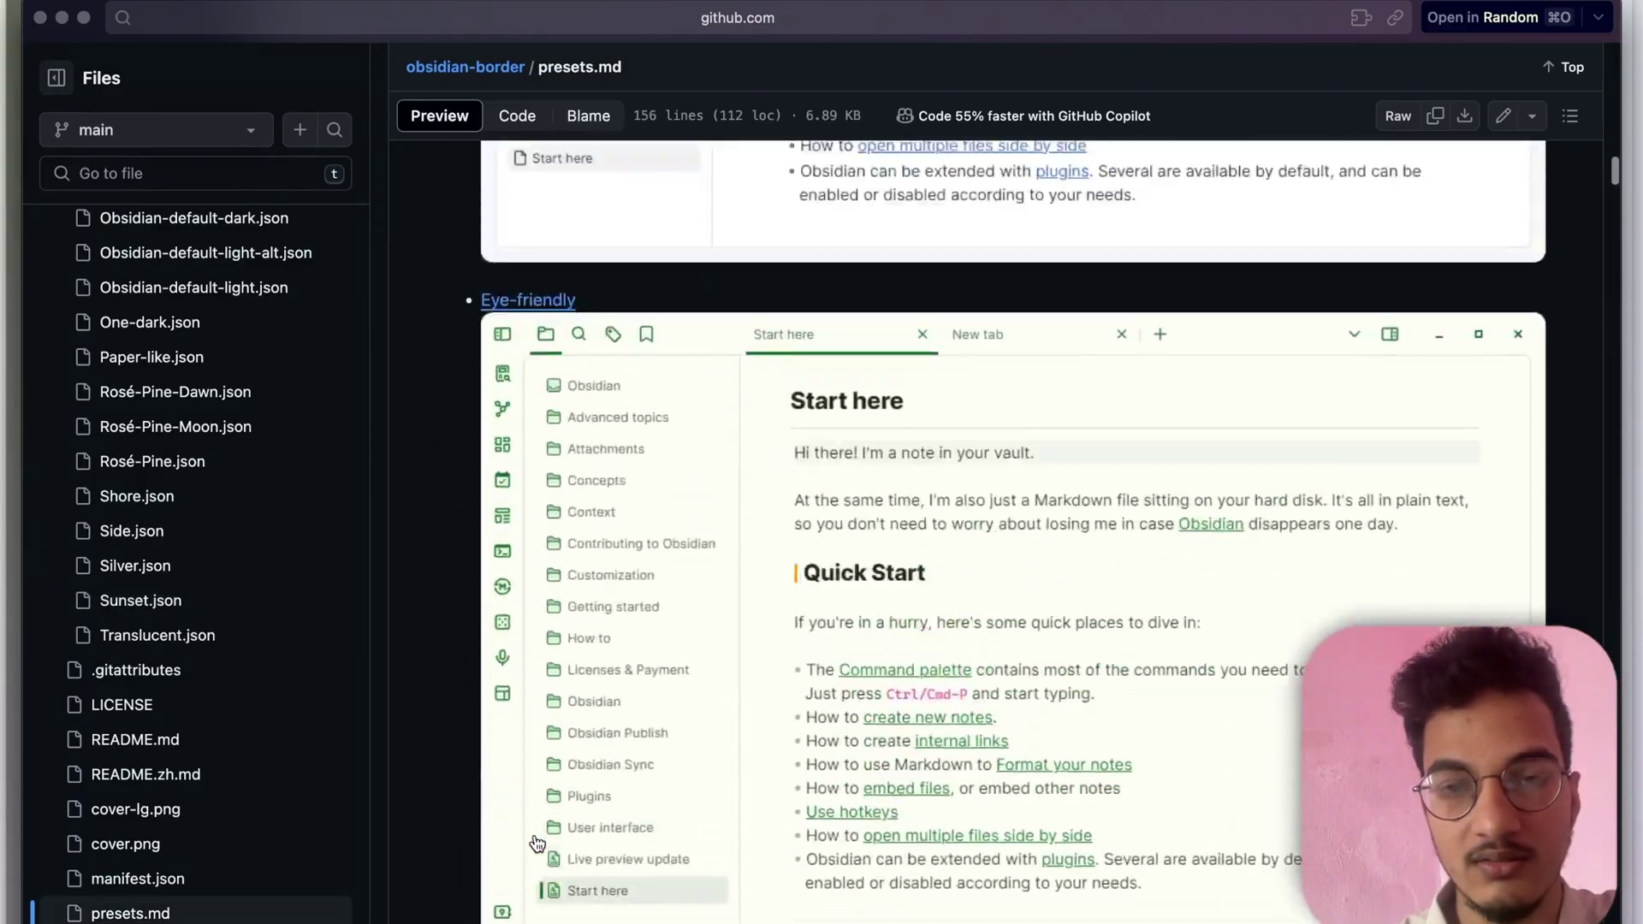
scroll(537, 843, "down", 15)
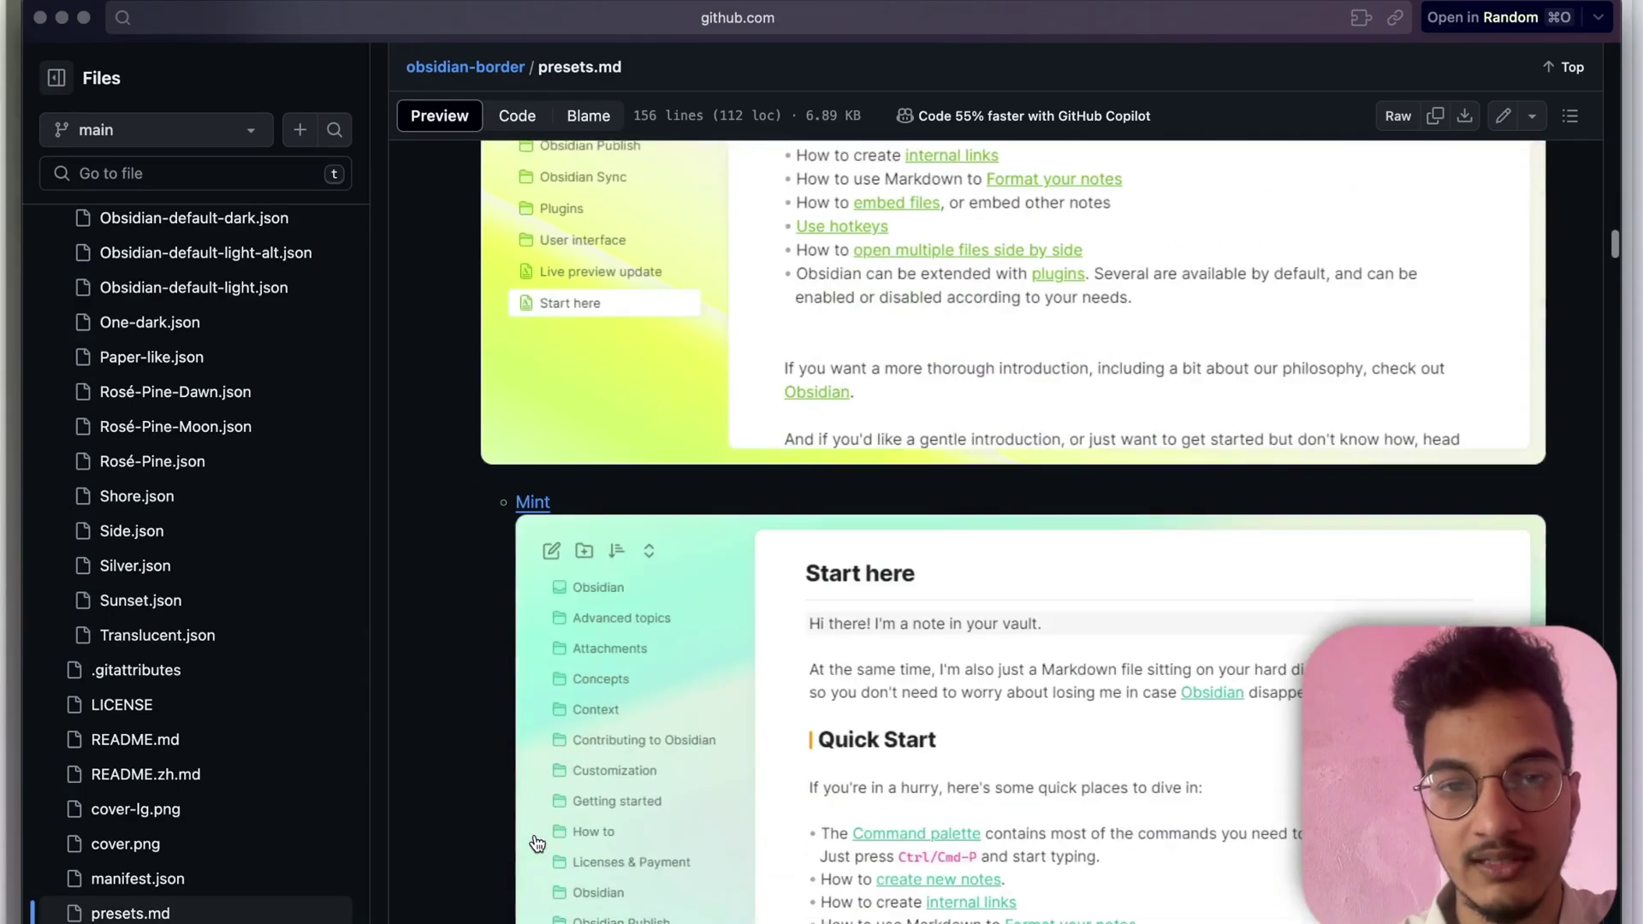
scroll(538, 843, "down", 3)
scroll(538, 843, "up", 4)
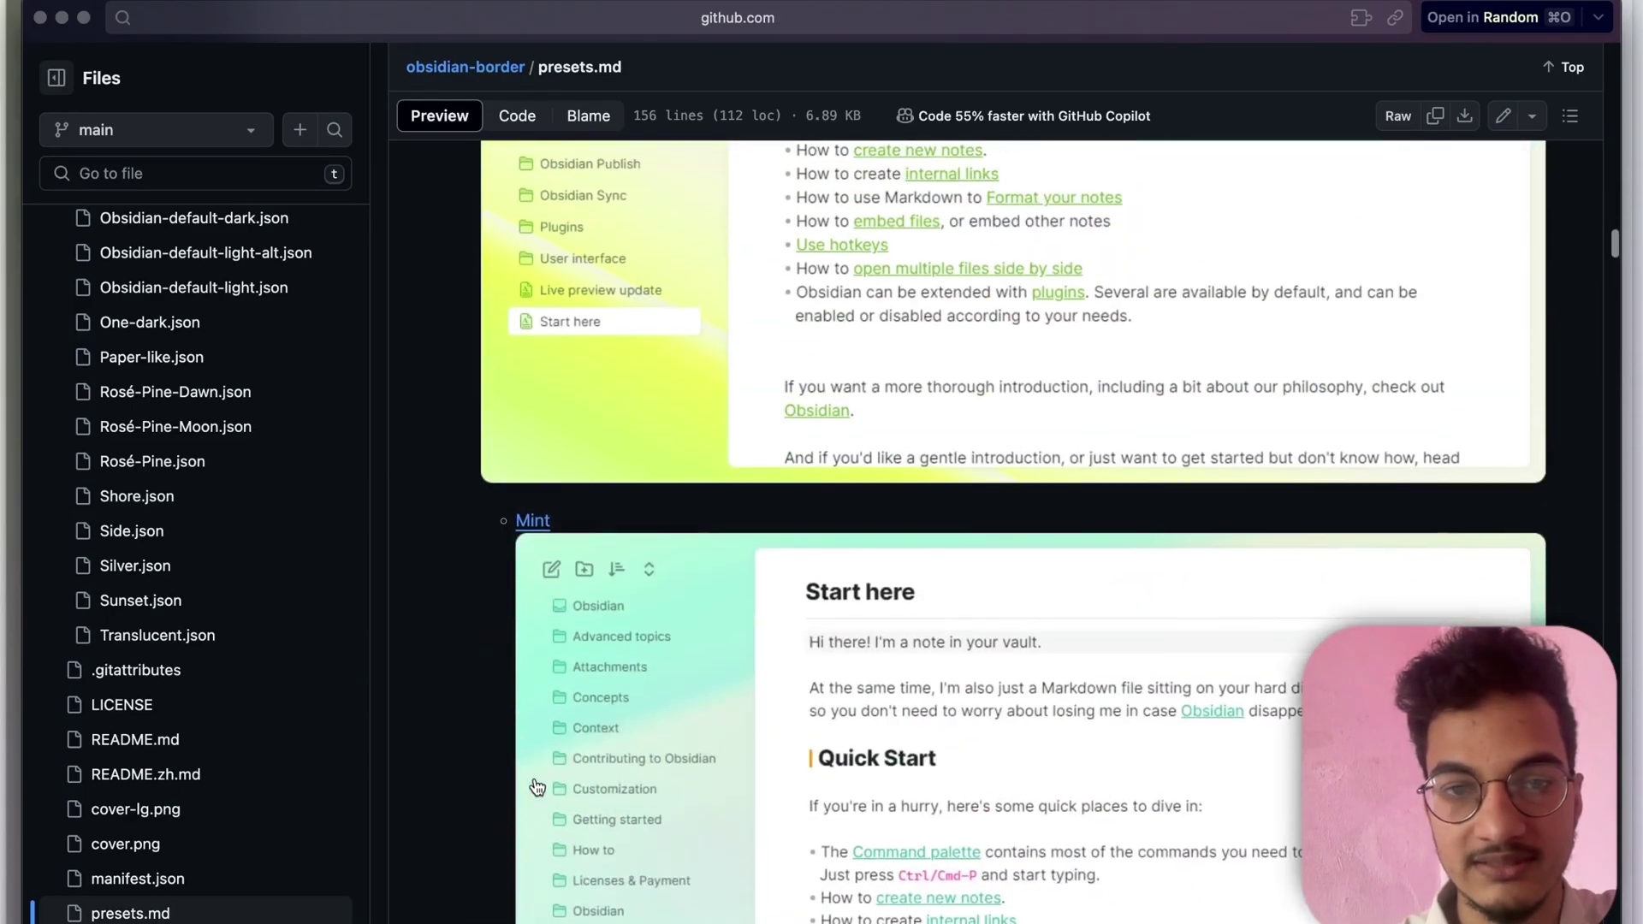
left_click(534, 523)
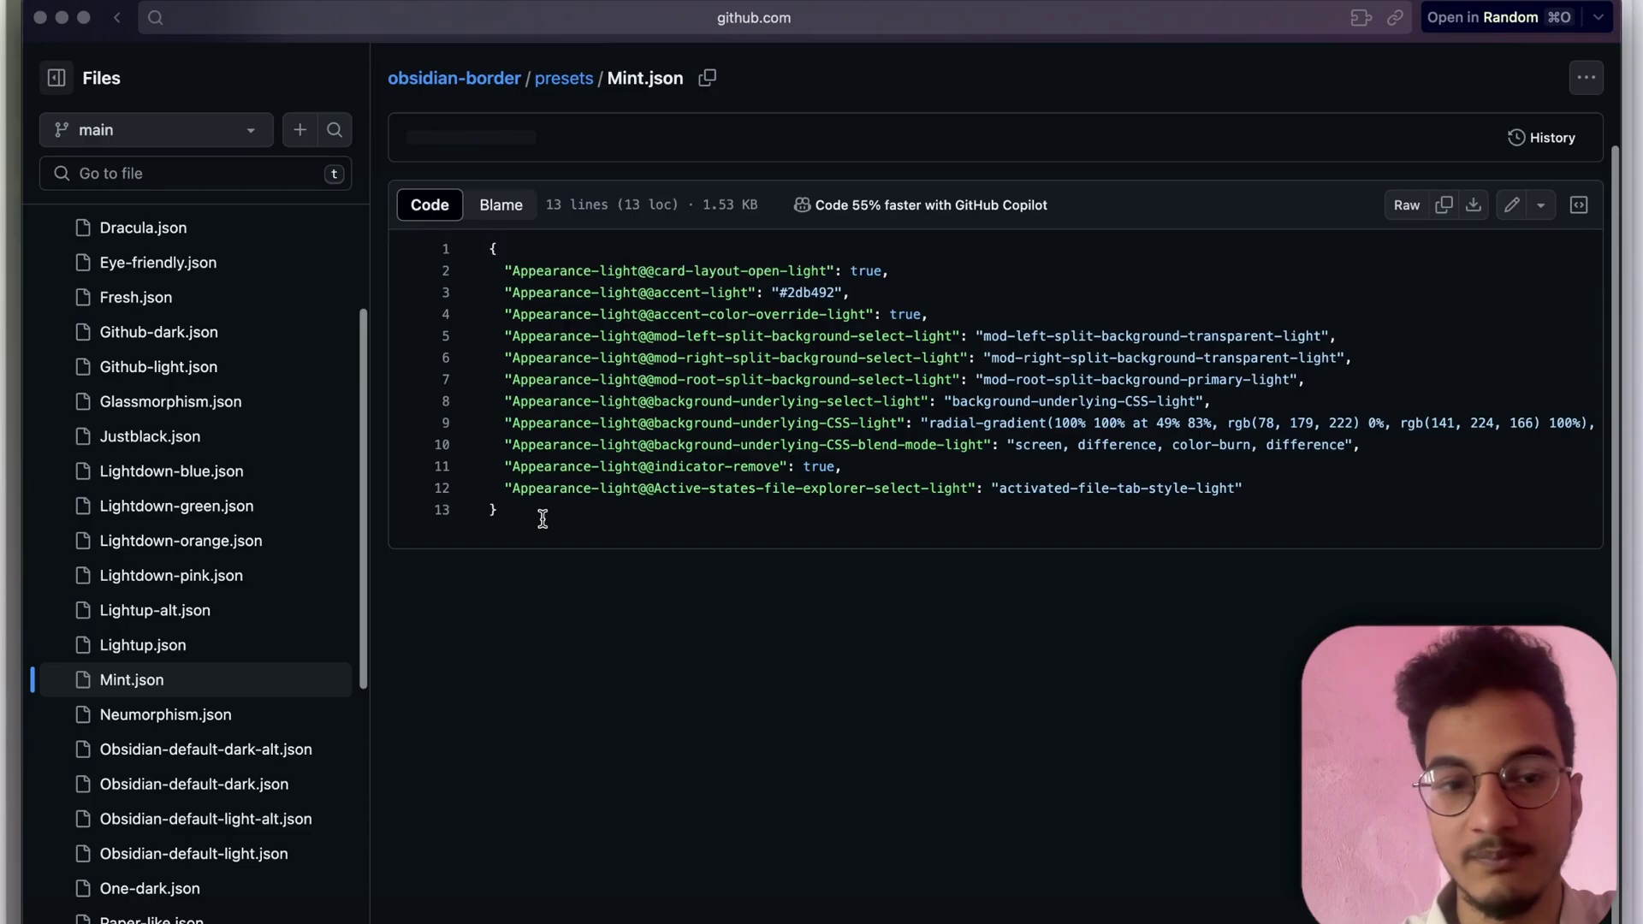
left_click(1444, 205)
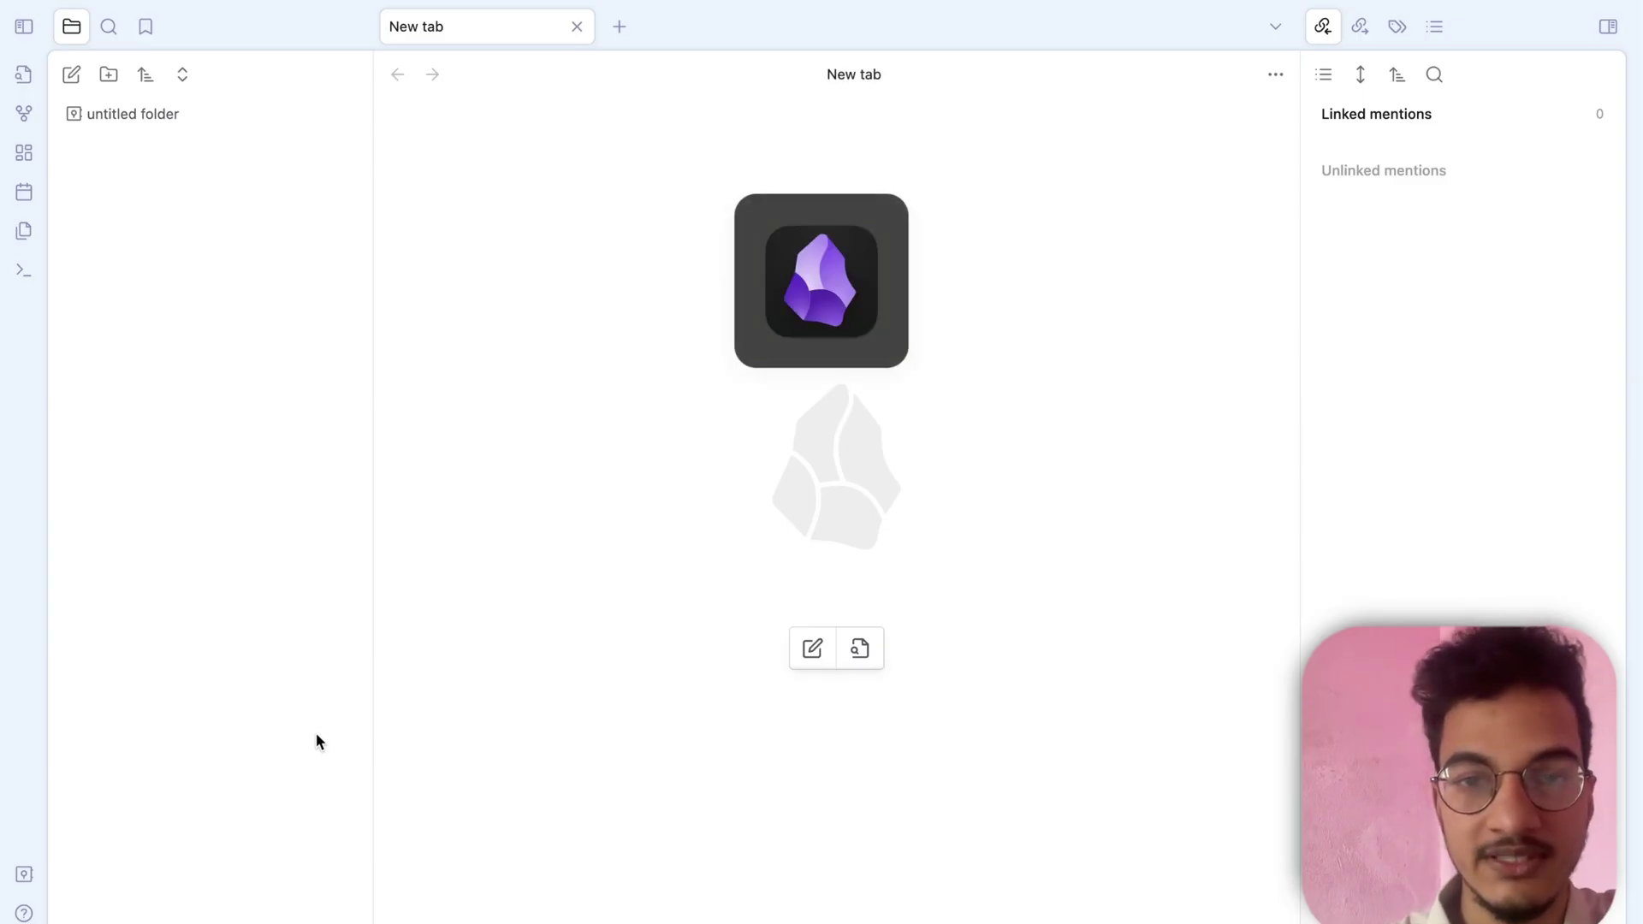
- In Obsidian, import the copied Mint configuration into Style Settings, save it and close the settings
key("super+comma")
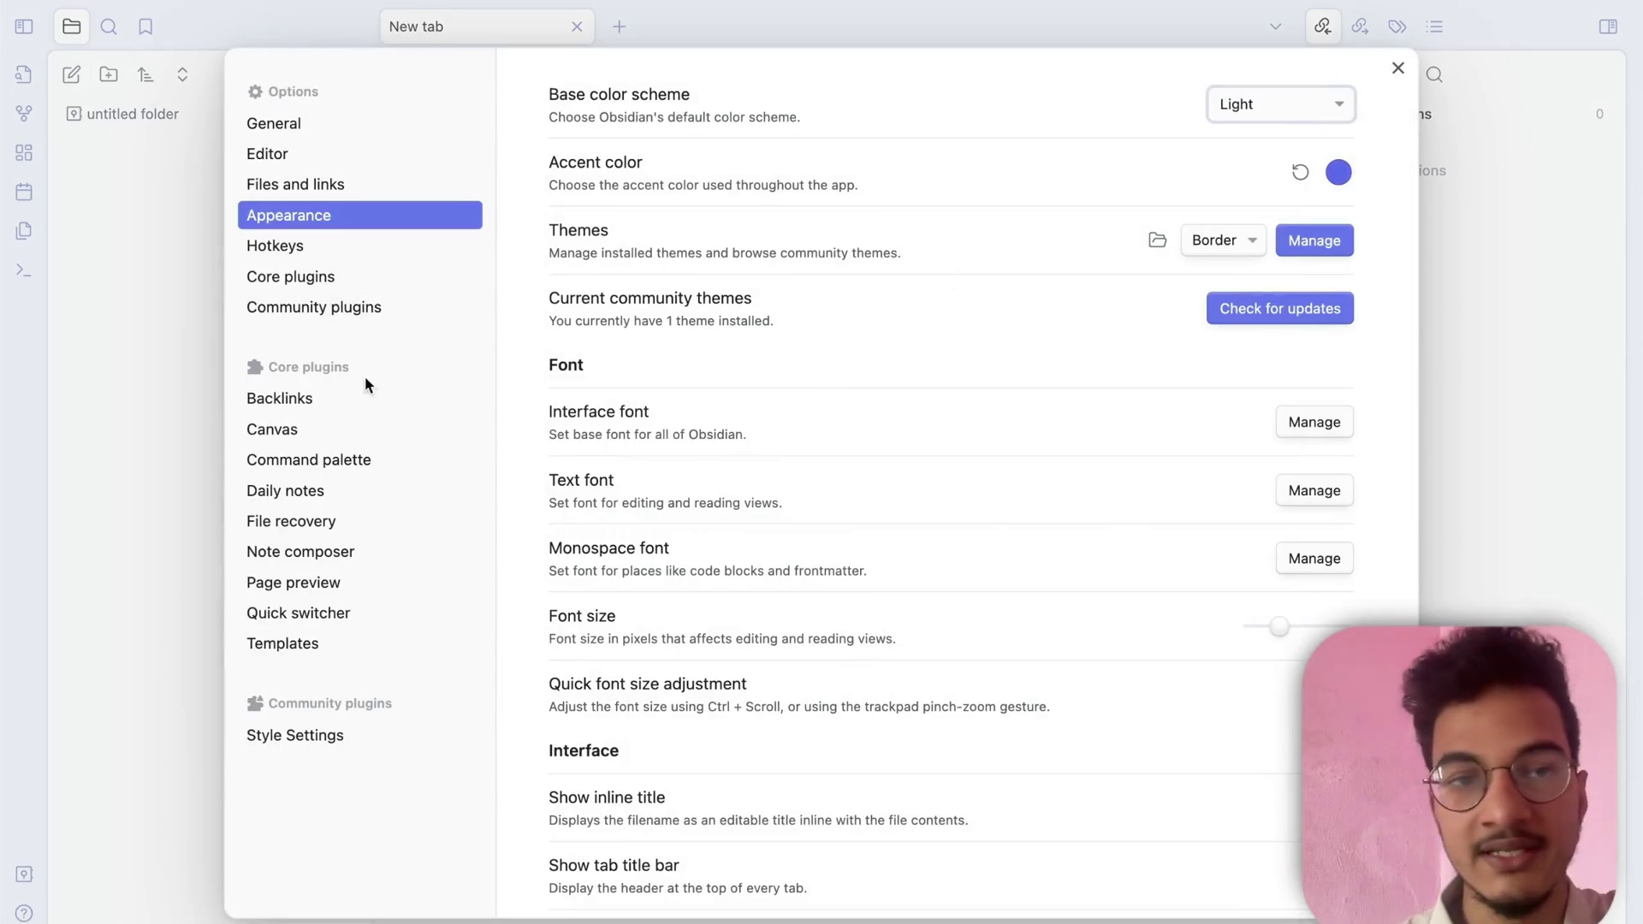
left_click(310, 741)
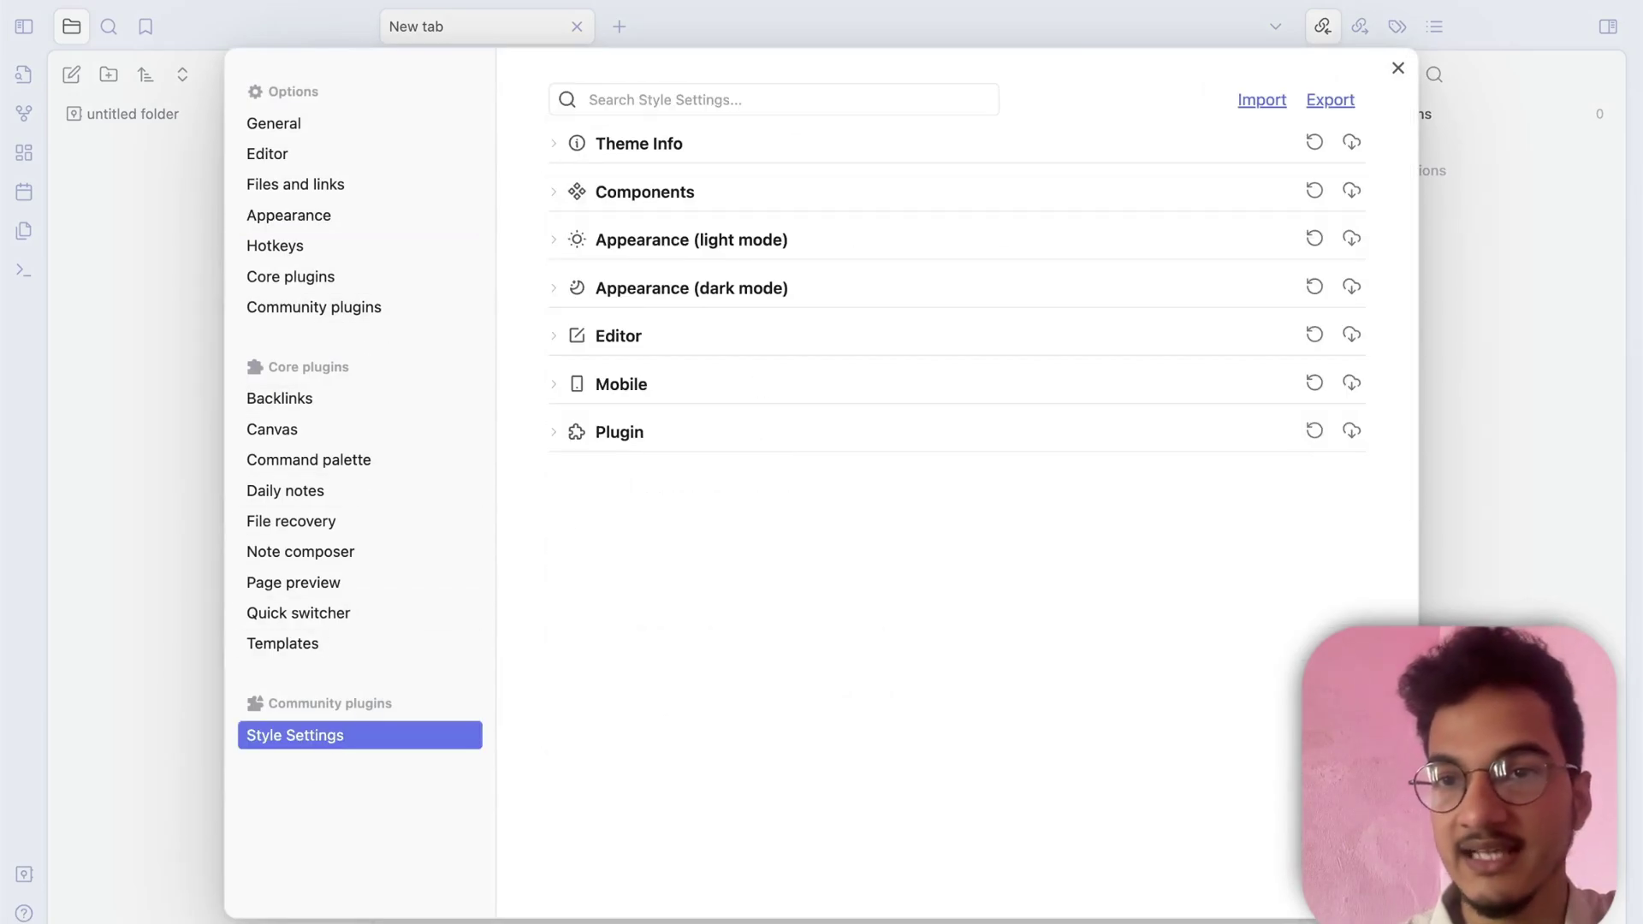
left_click(1254, 109)
left_click(932, 422)
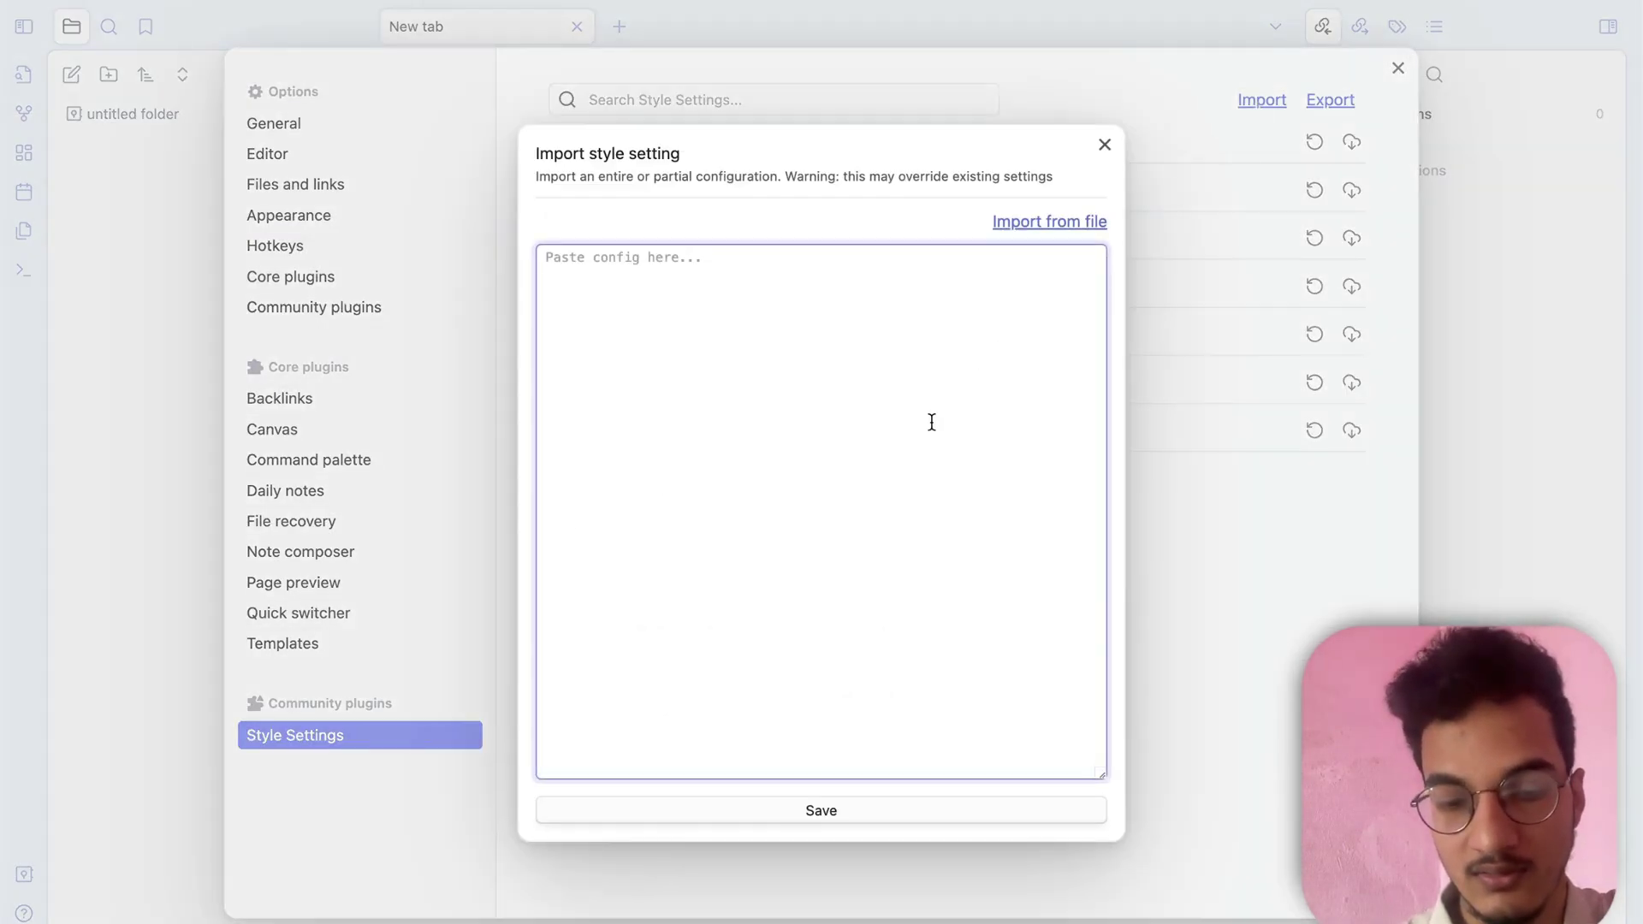
key("super+v")
left_click(879, 817)
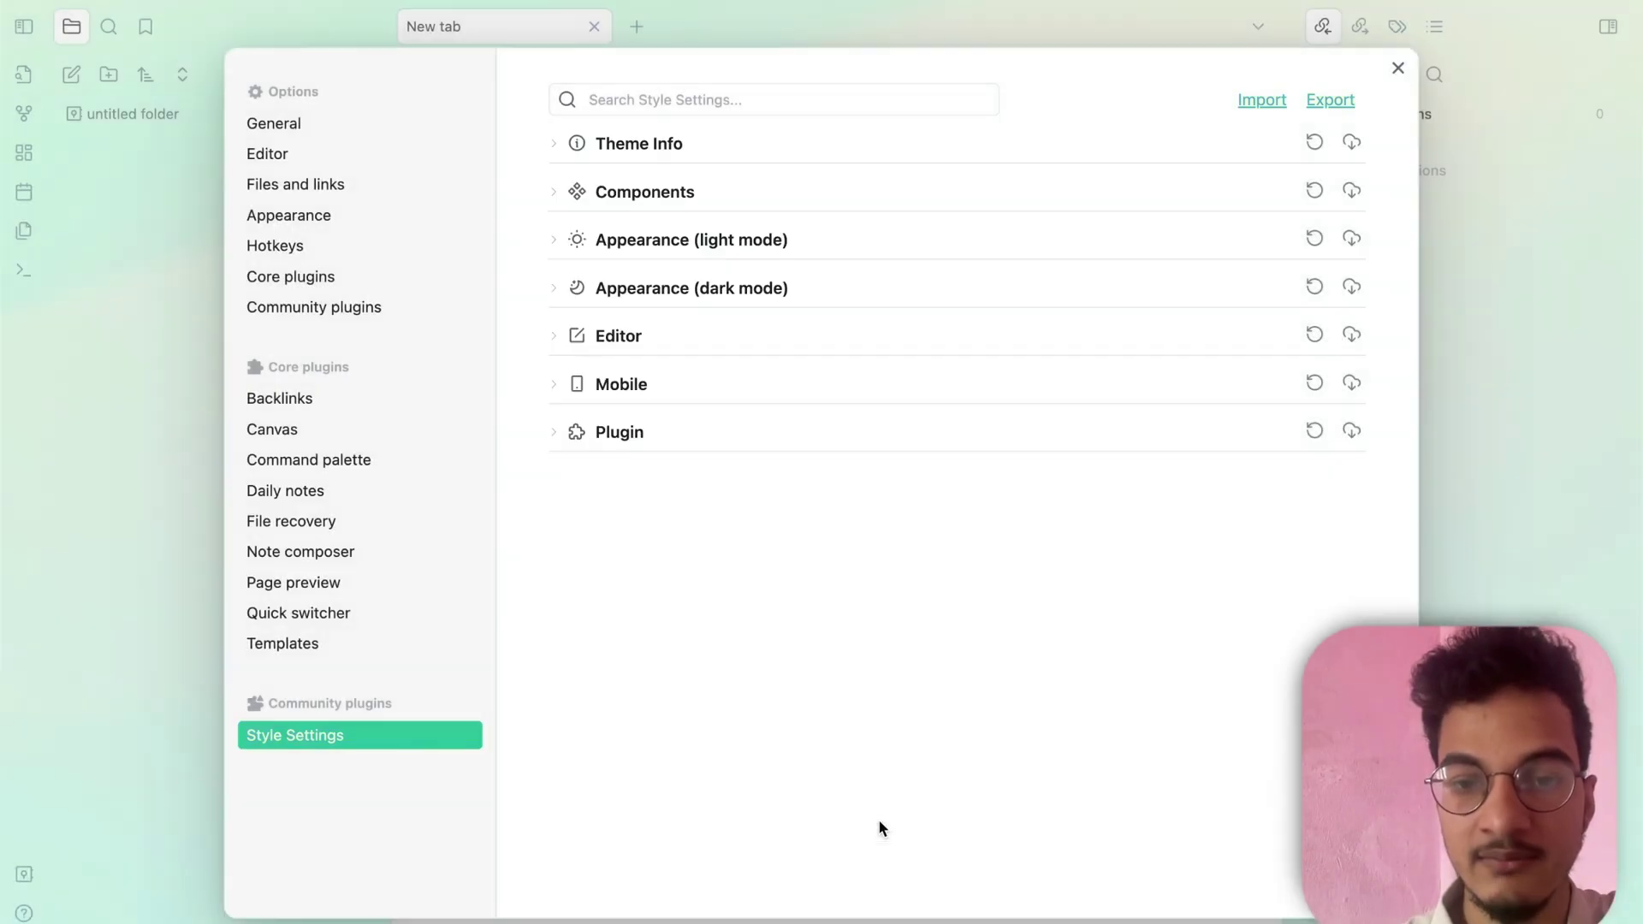
left_click(44, 392)
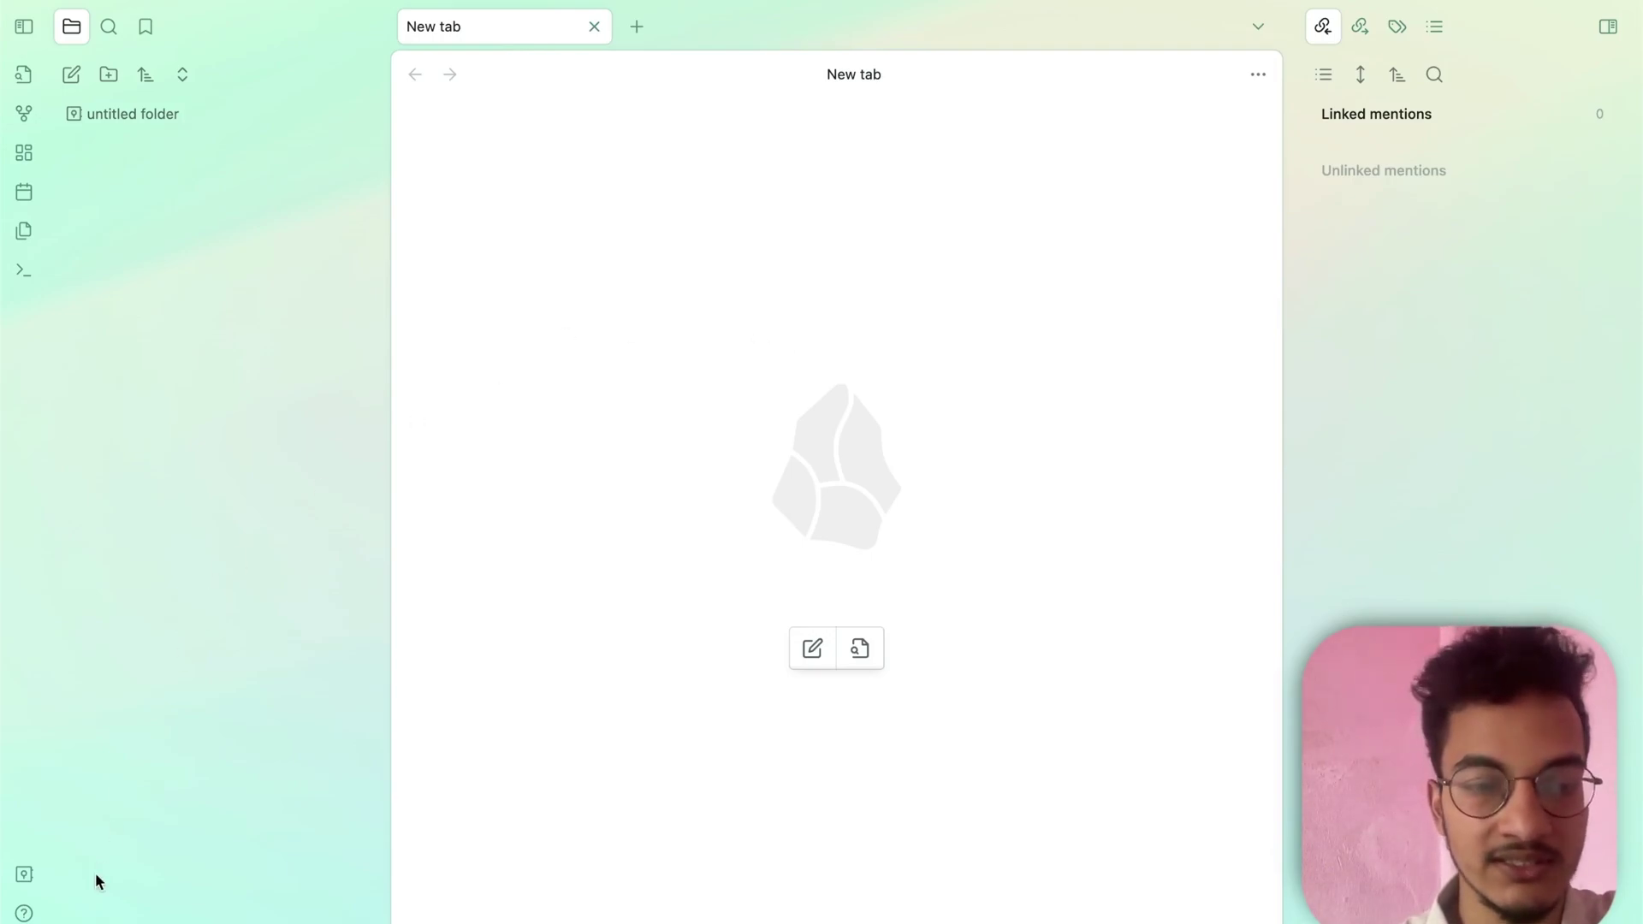
key("super+comma")
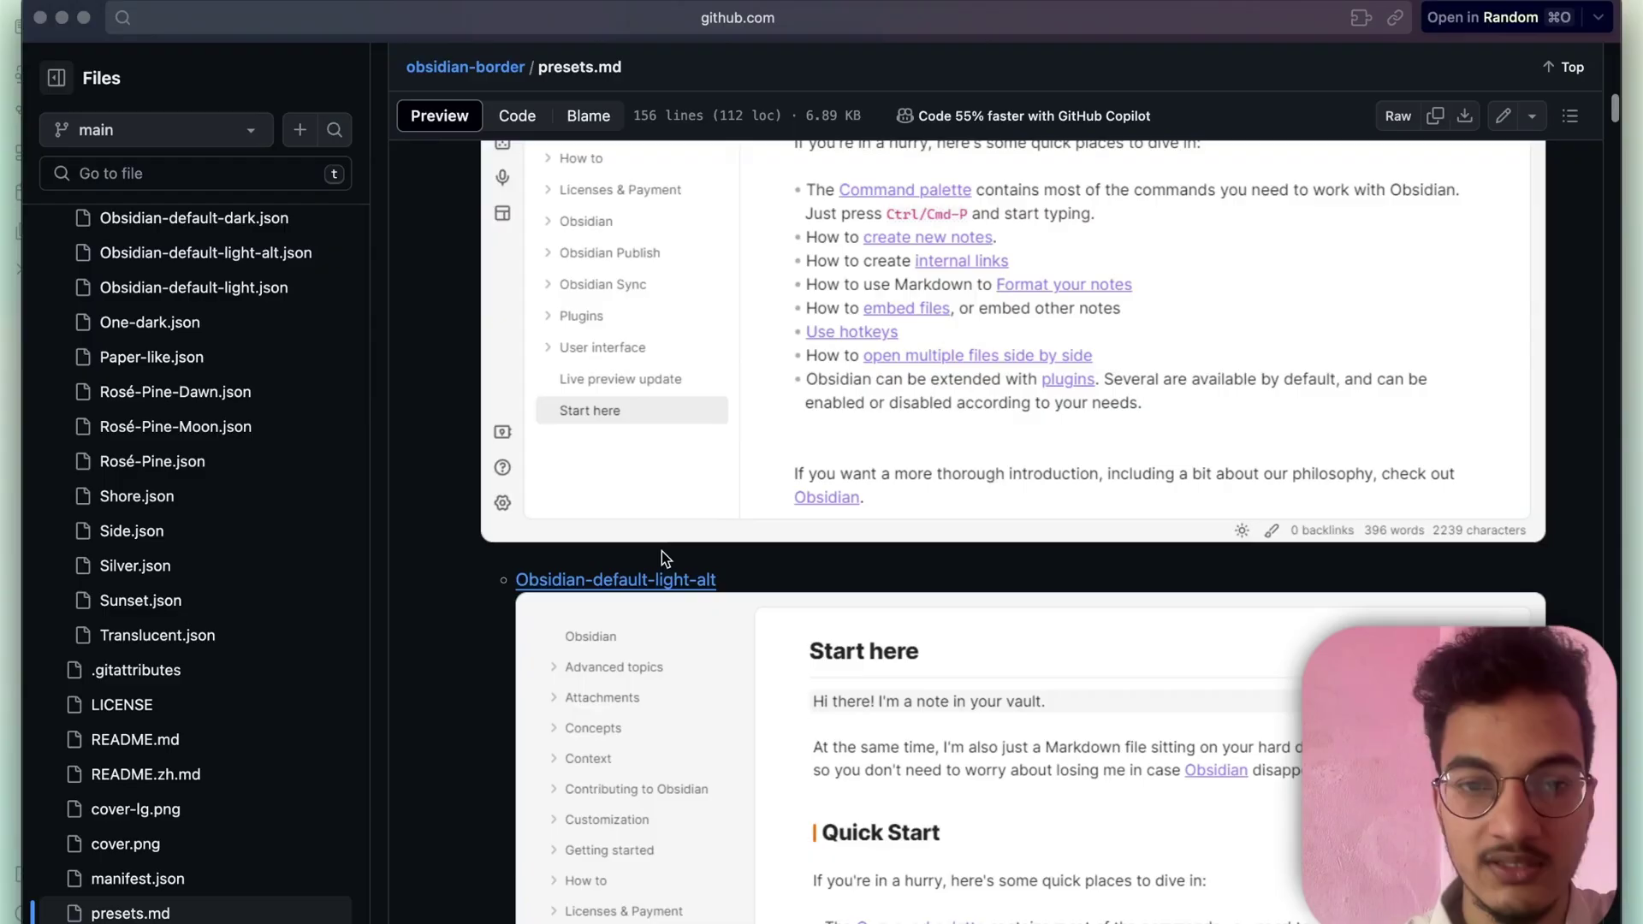
- Browse the other light and dark preset previews in the Border theme's presets.md on GitHub
scroll(660, 551, "down", 10)
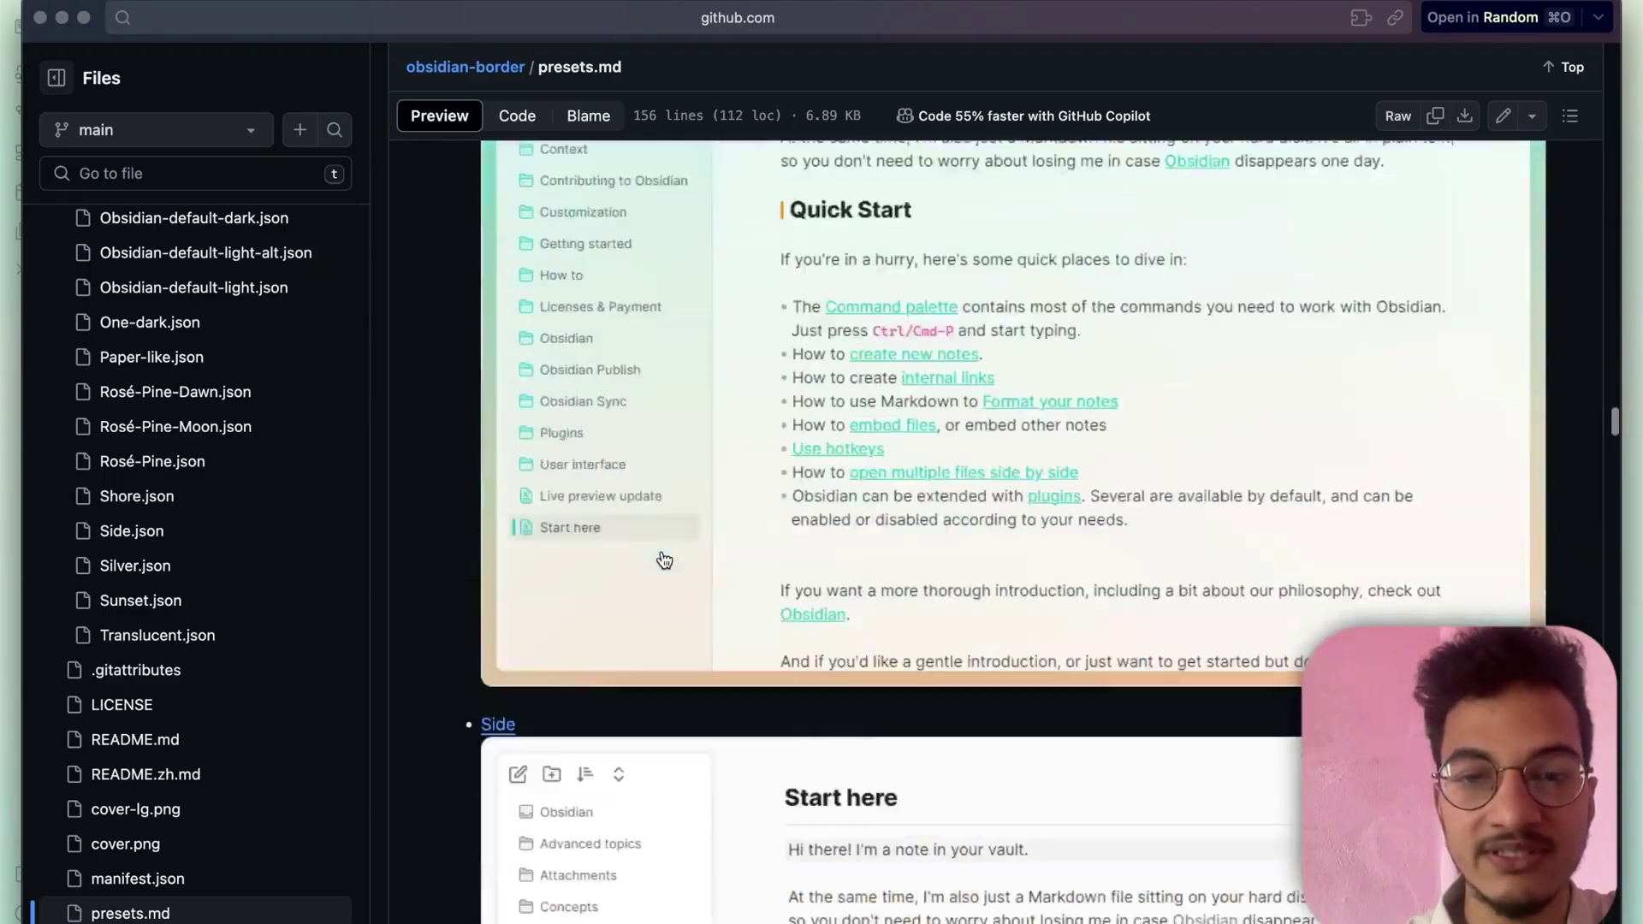
scroll(664, 561, "down", 20)
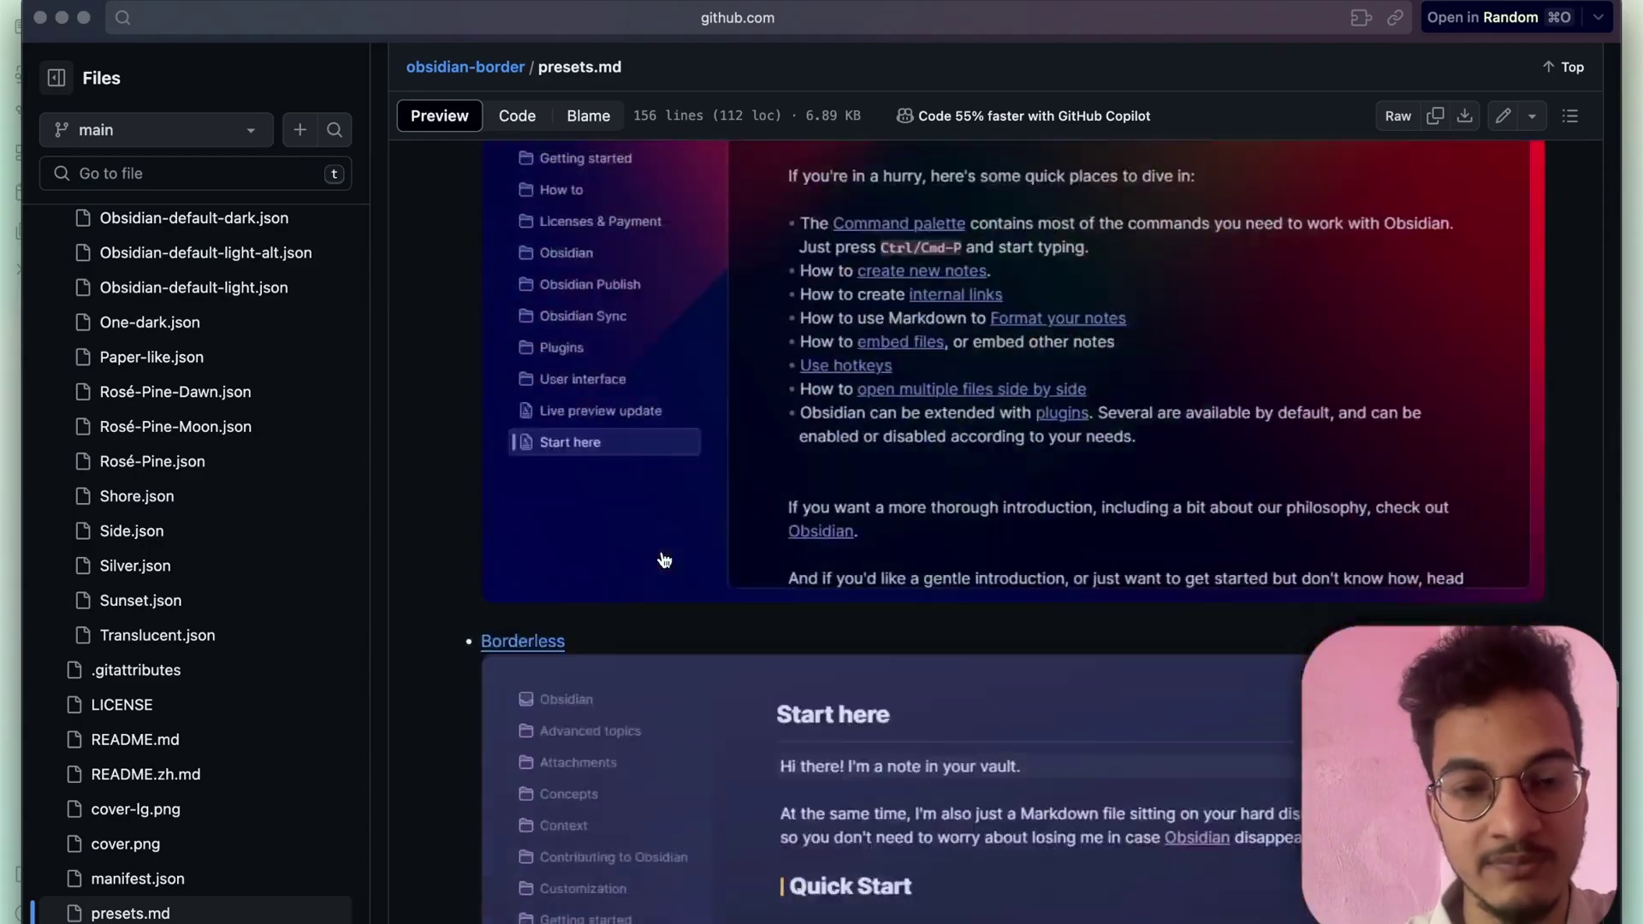
scroll(664, 560, "down", 10)
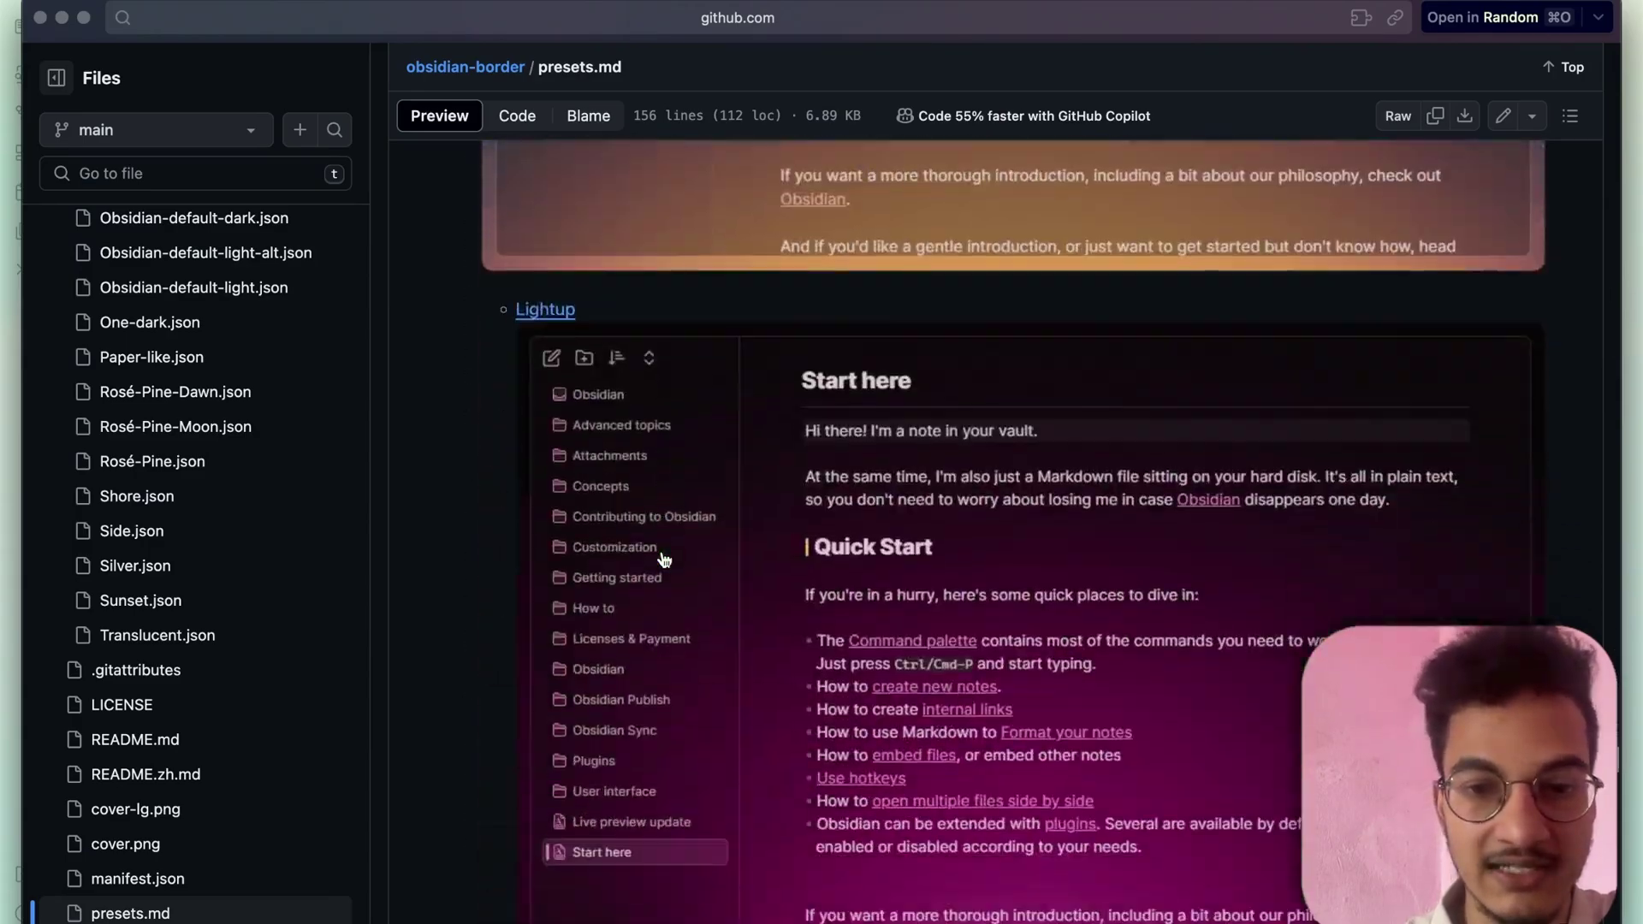
scroll(664, 560, "down", 20)
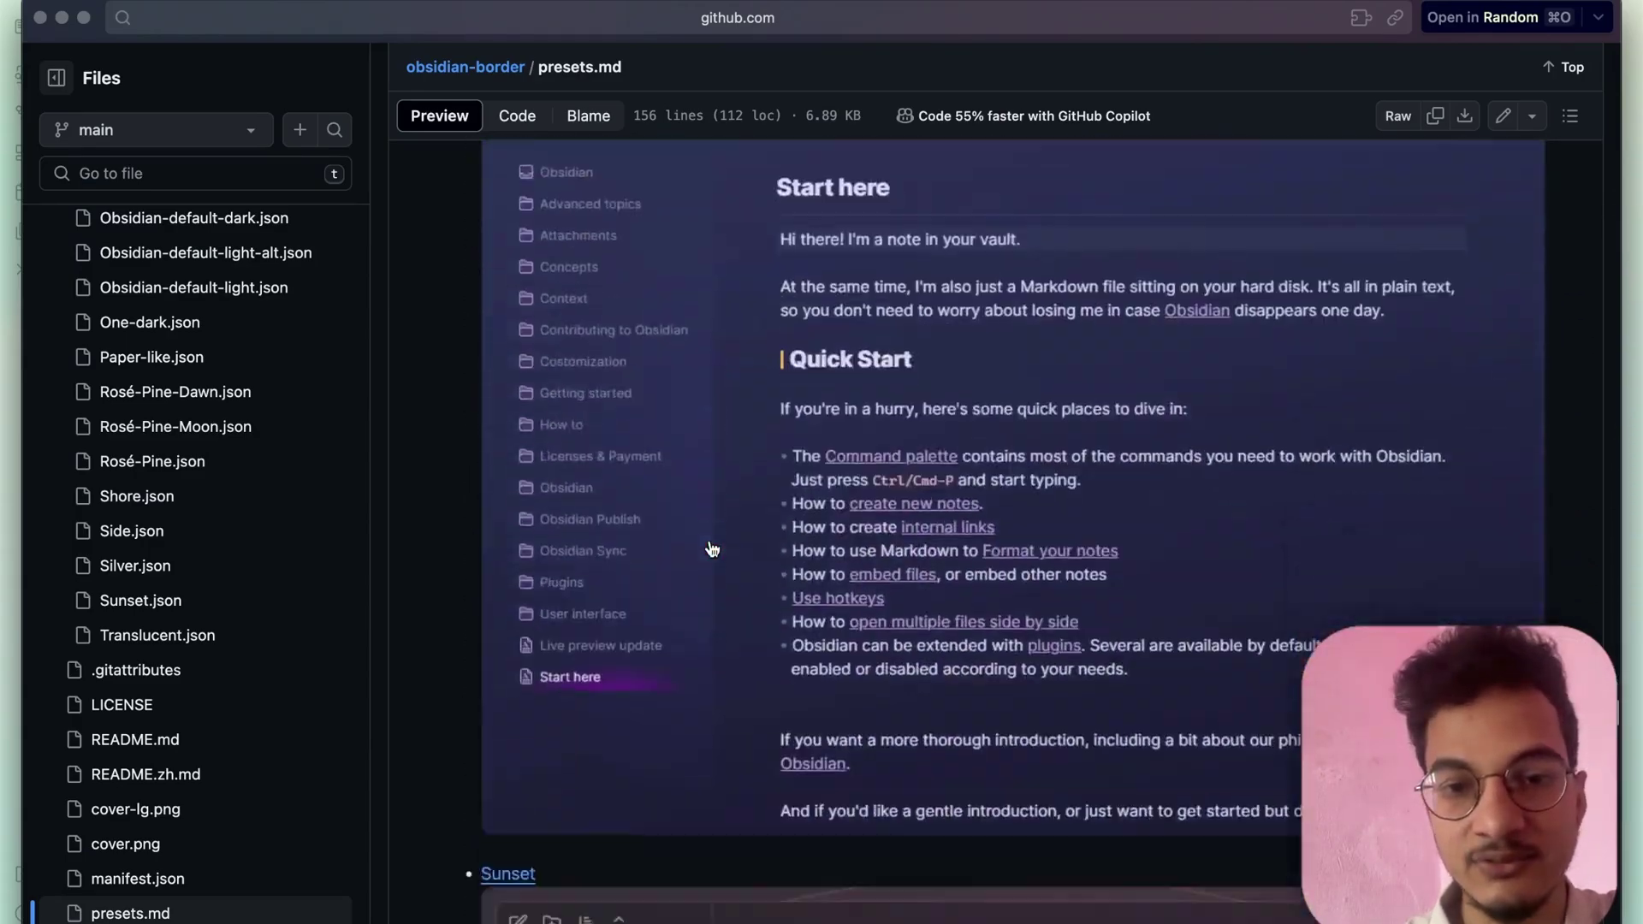
scroll(711, 548, "down", 20)
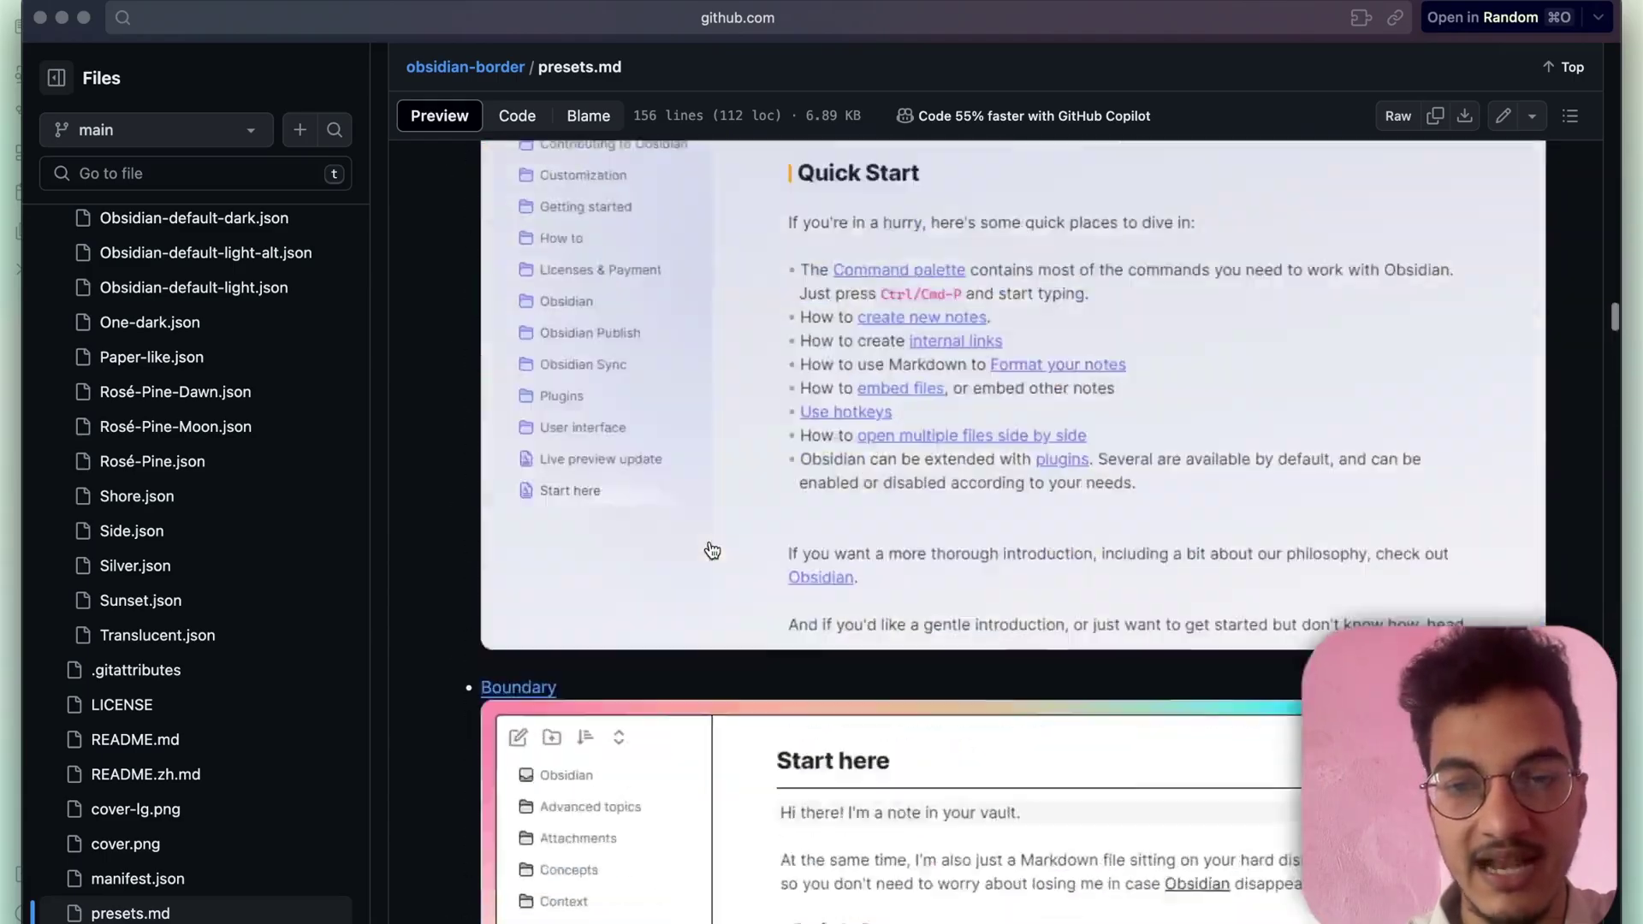
scroll(710, 551, "down", 8)
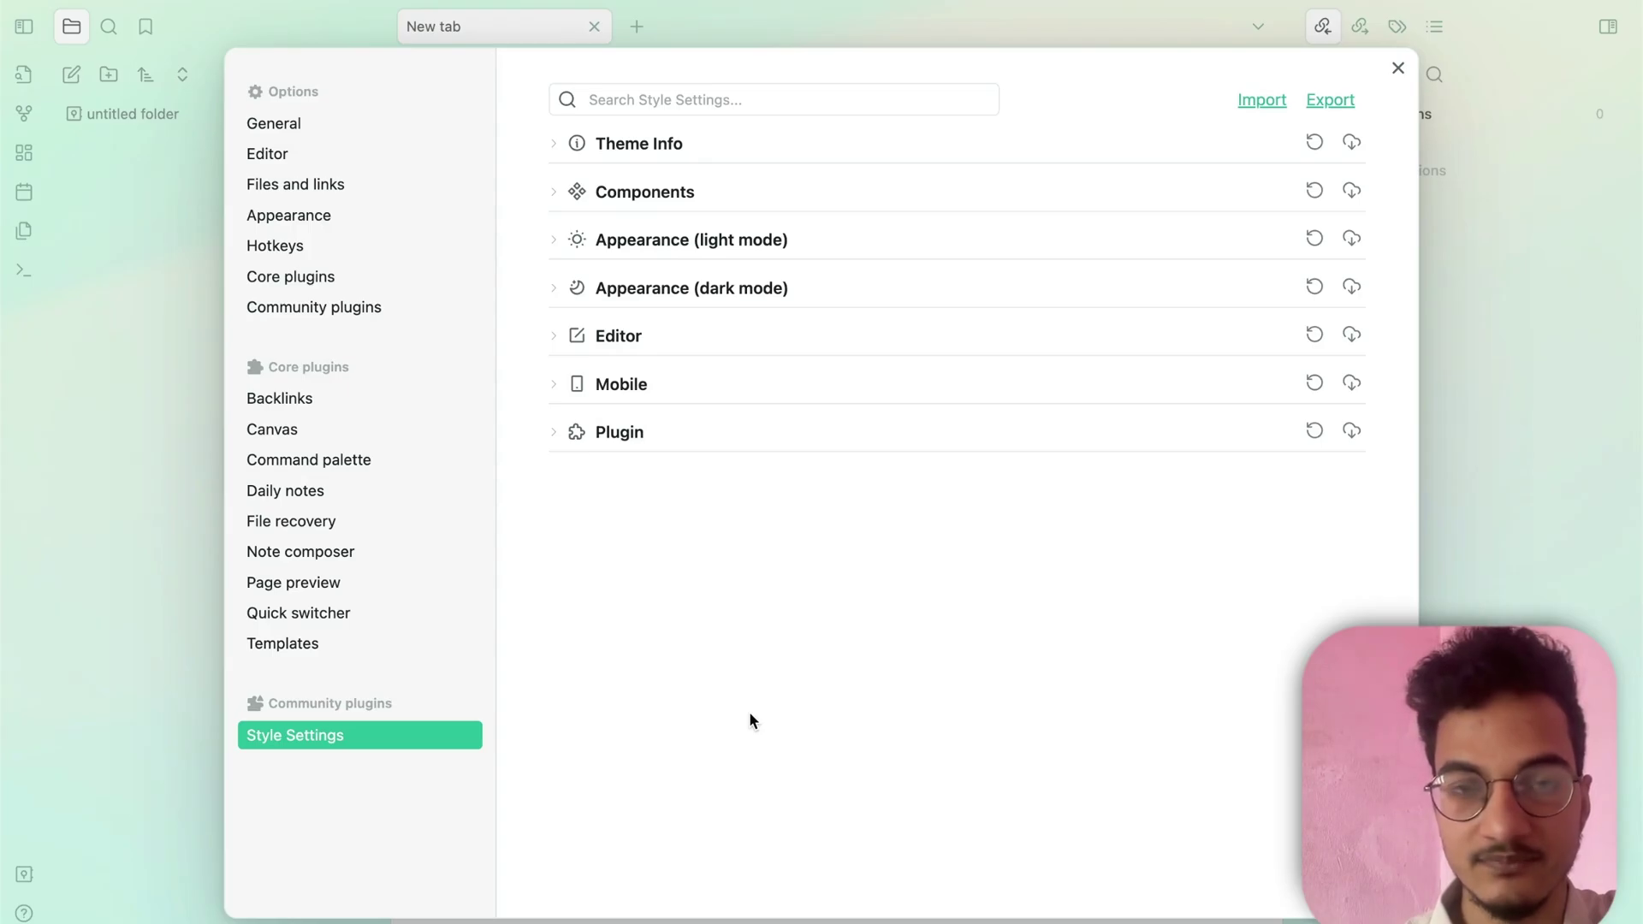
- In Obsidian's Style Settings, enable auto hide for the tab bar, bottom status bar, left ribbon menu, sidepane header icons and tab title bar
left_click(598, 190)
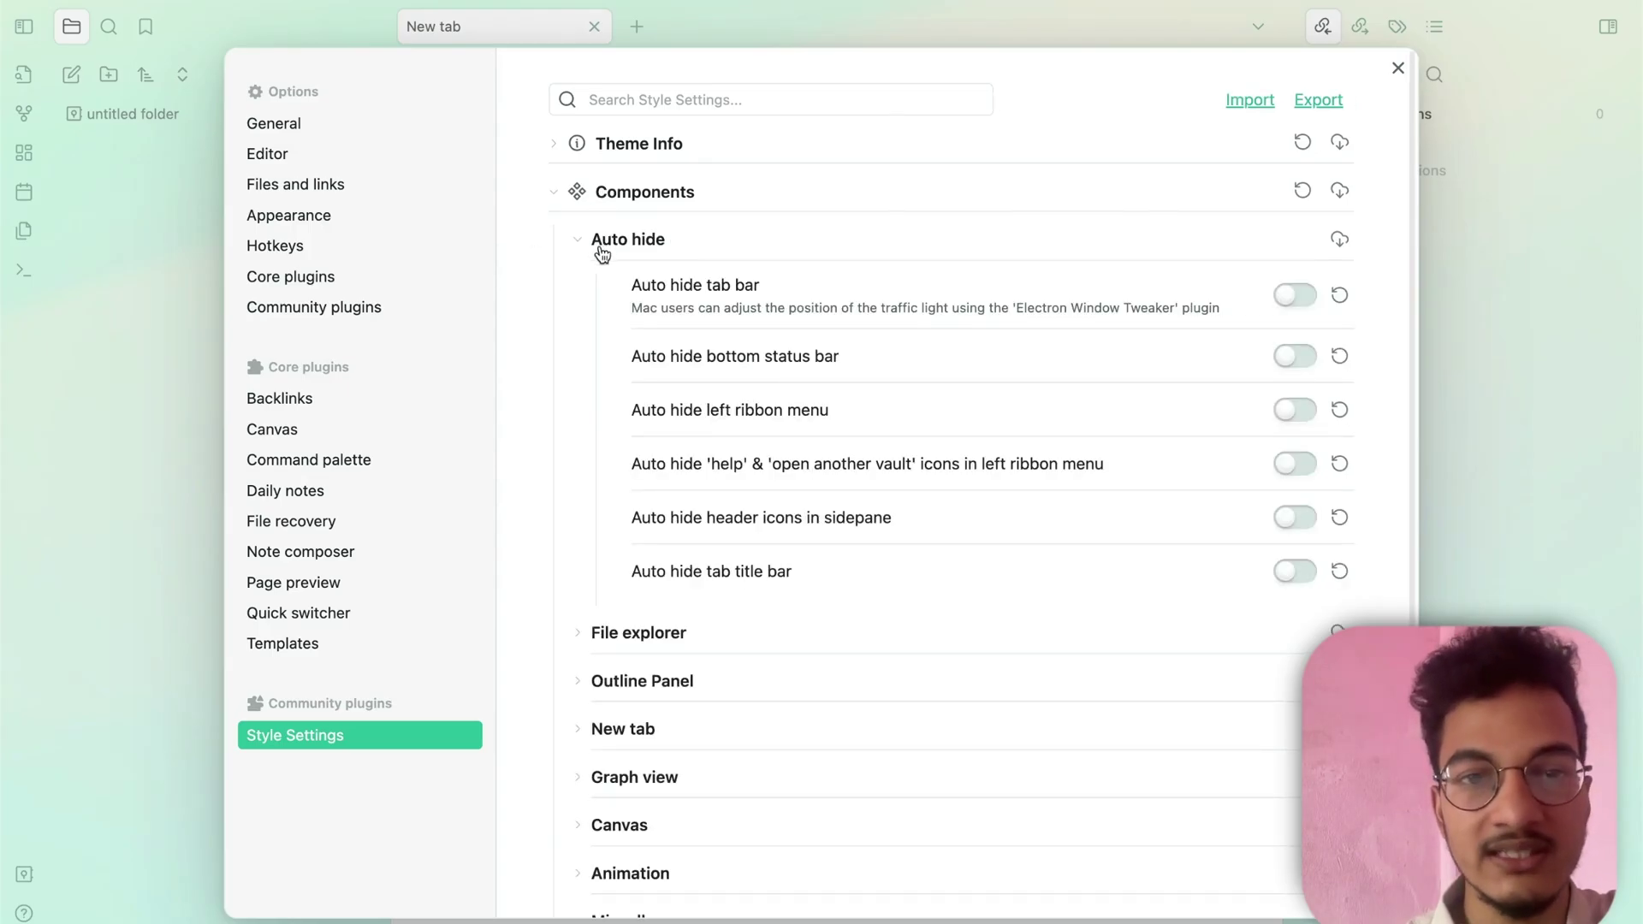
left_click(602, 248)
left_click(629, 244)
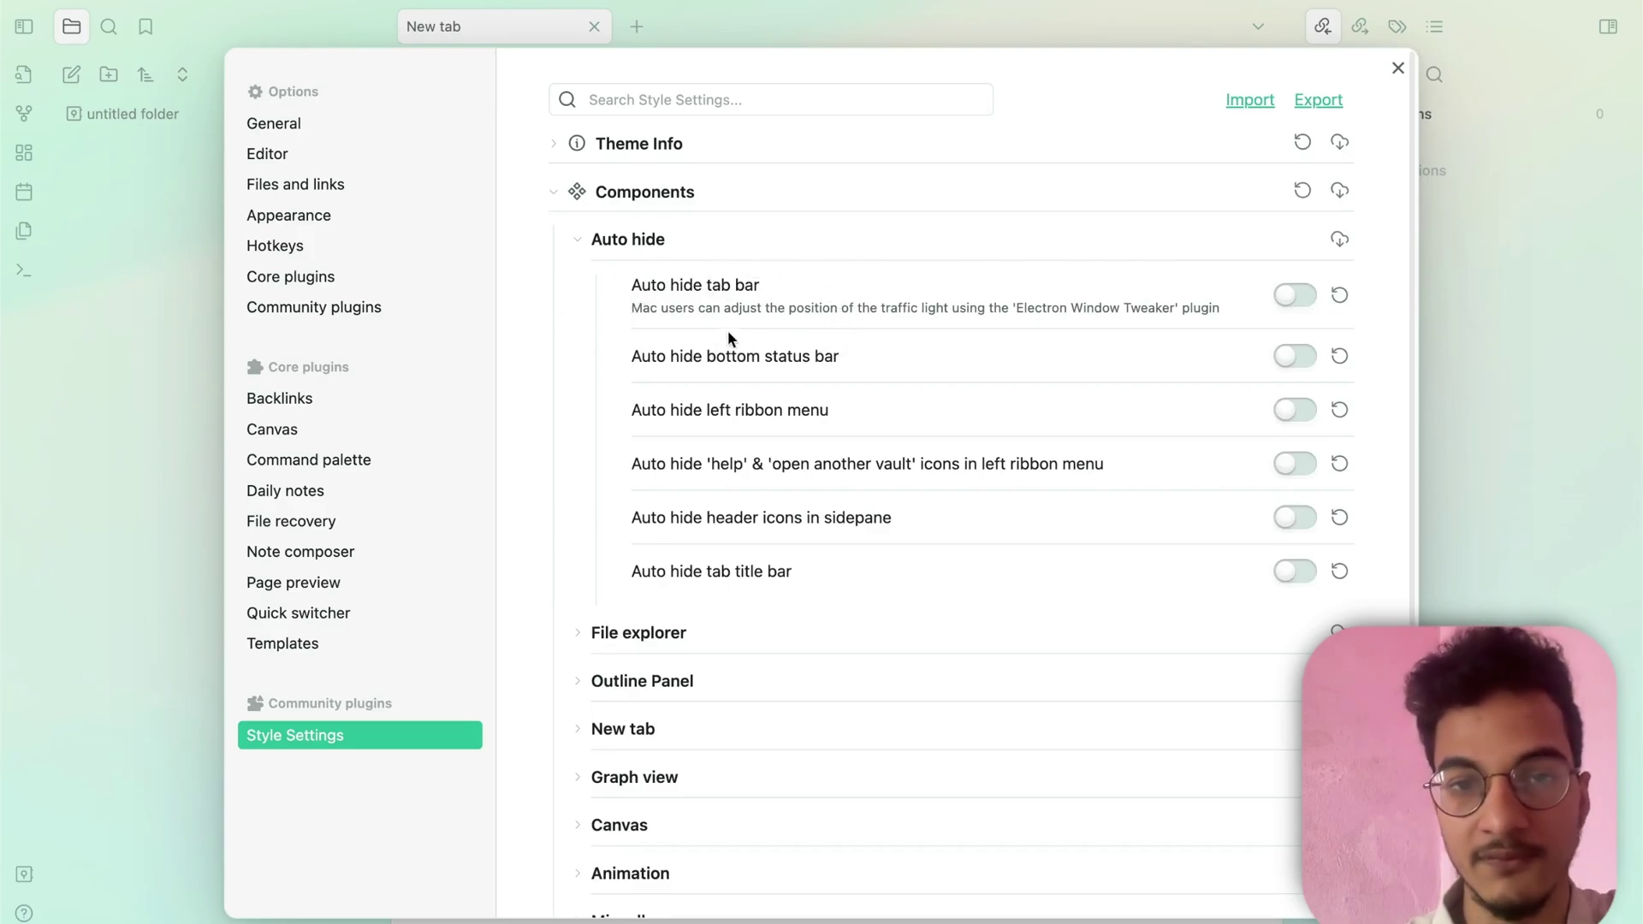
left_click(1296, 296)
left_click(1293, 355)
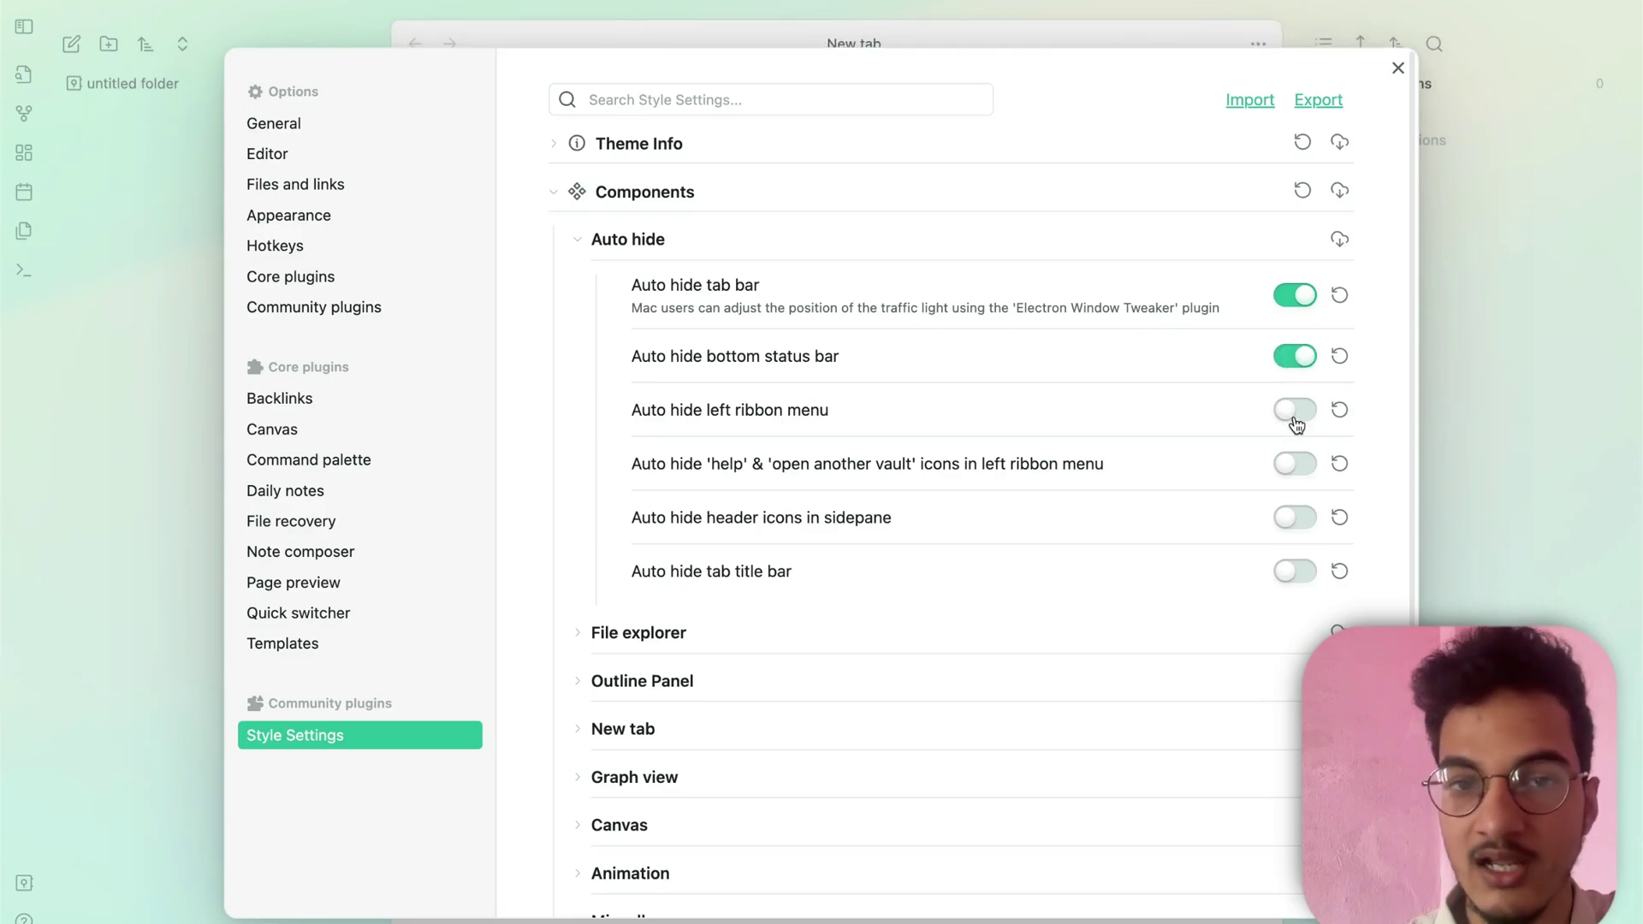
left_click(1295, 410)
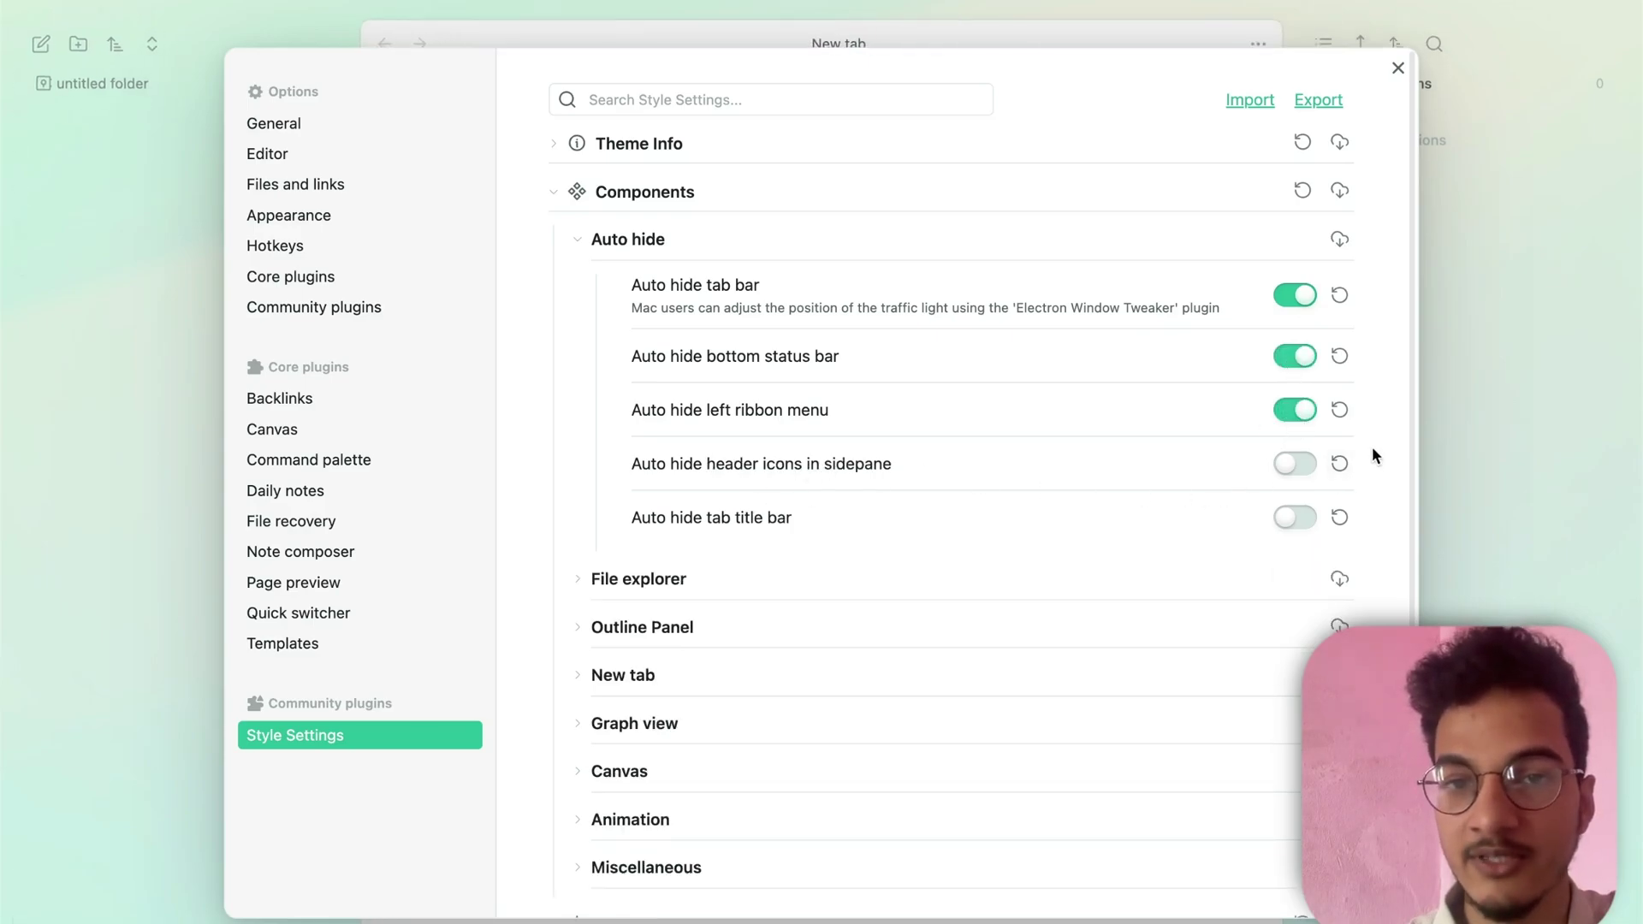
left_click(1295, 464)
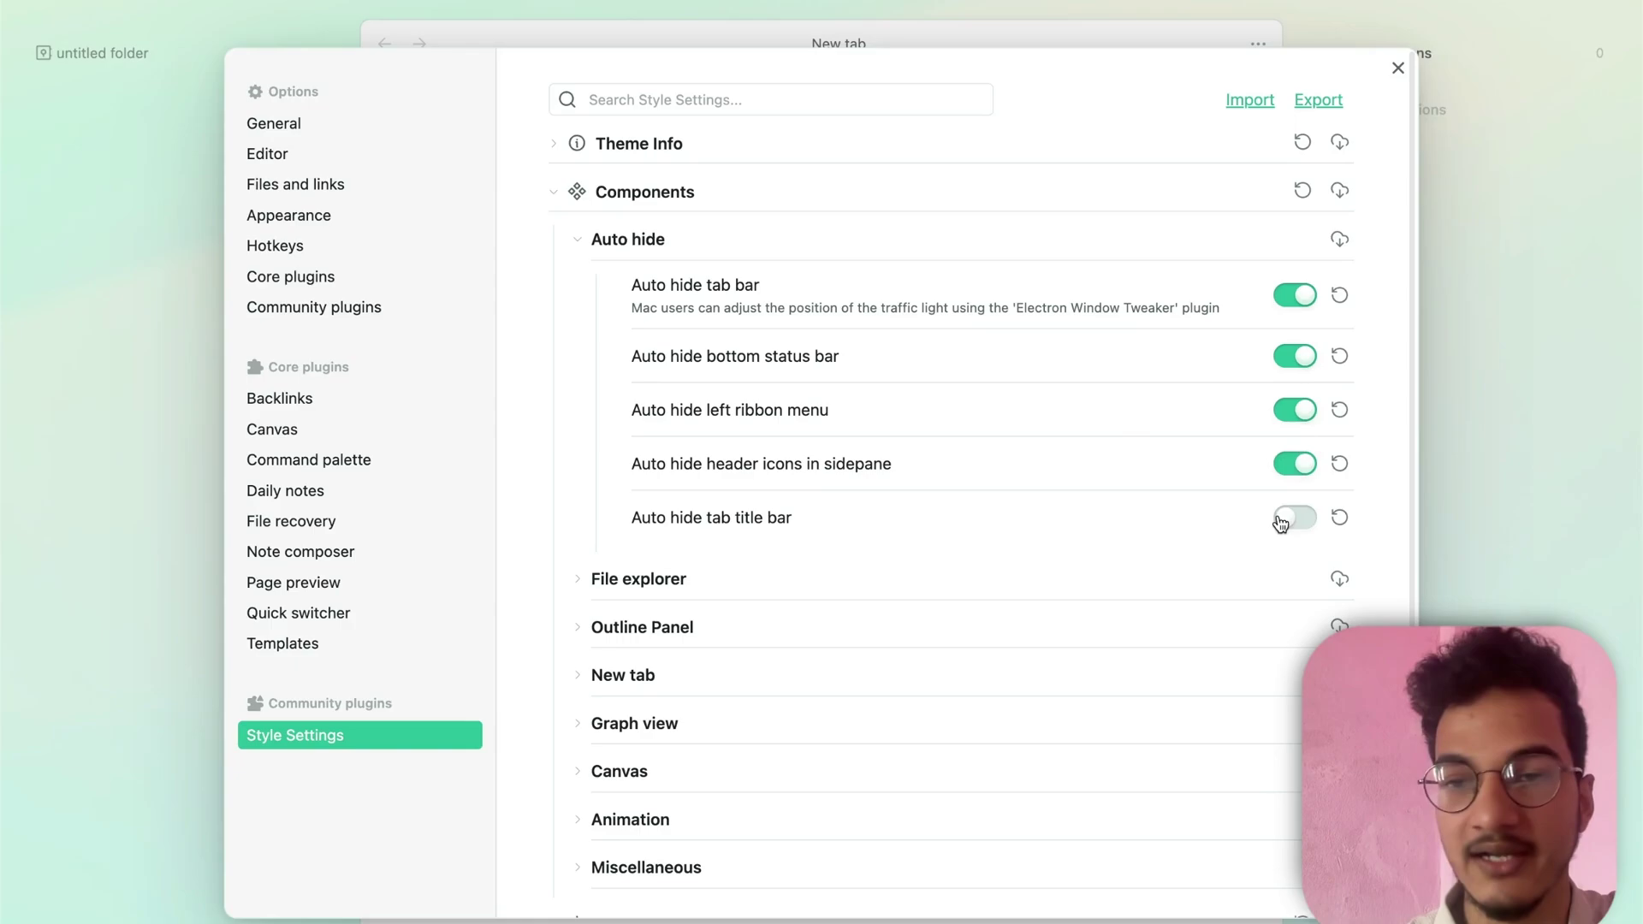
left_click(1294, 517)
- Close the settings and reveal the auto-hidden left ribbon and tab bar in the vault
left_click(1499, 432)
mouse_move(3, 305)
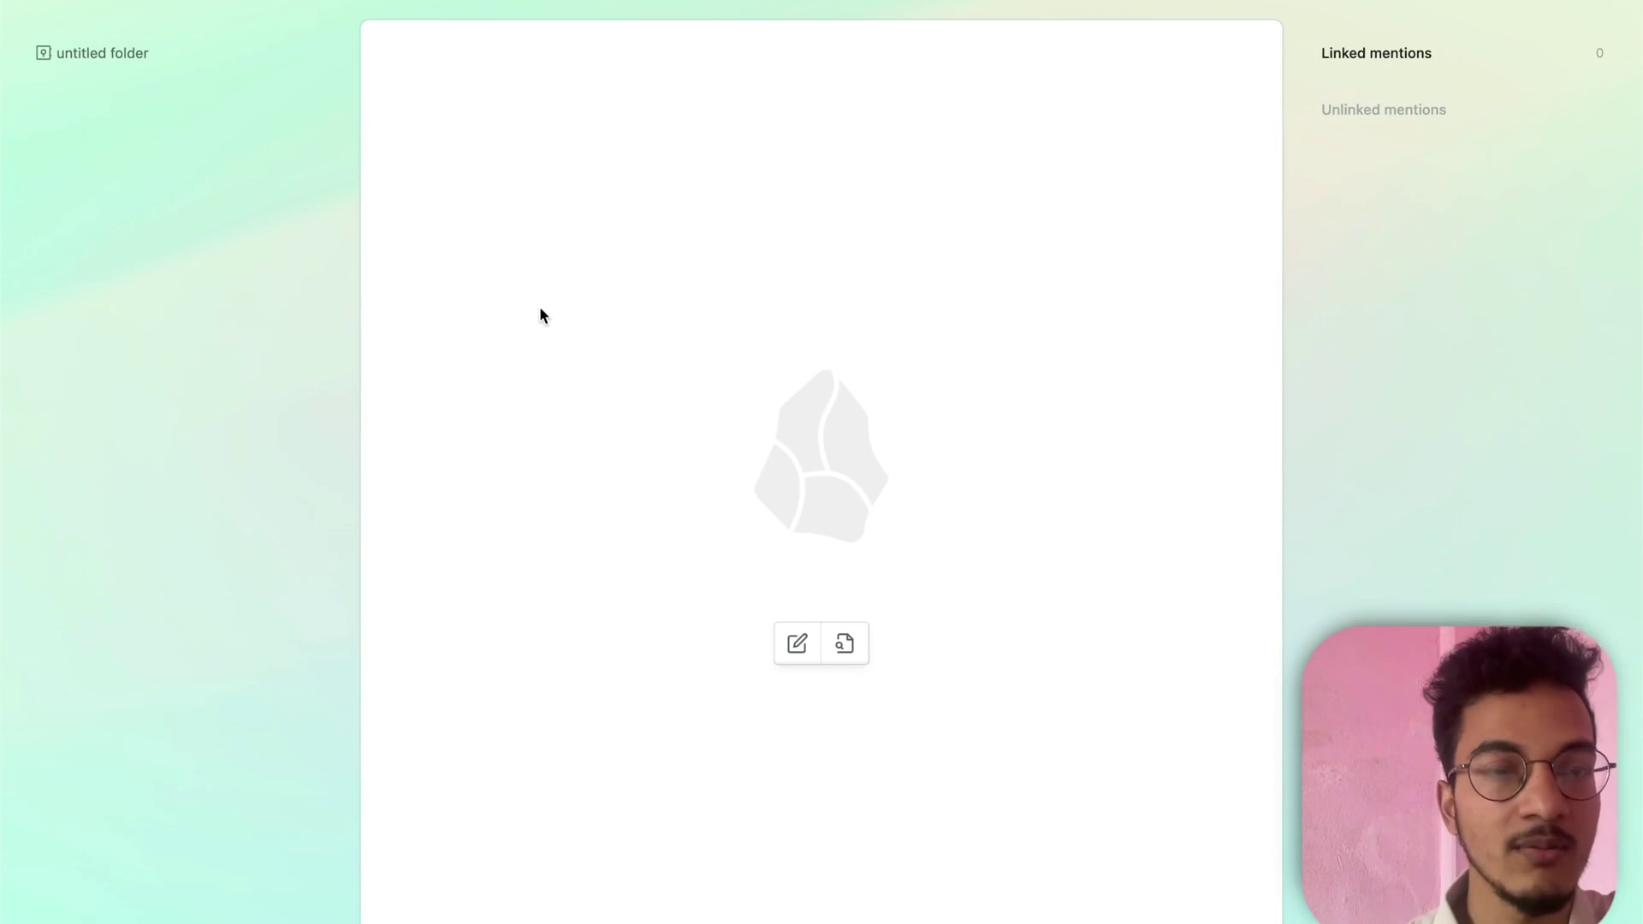
mouse_move(10, 229)
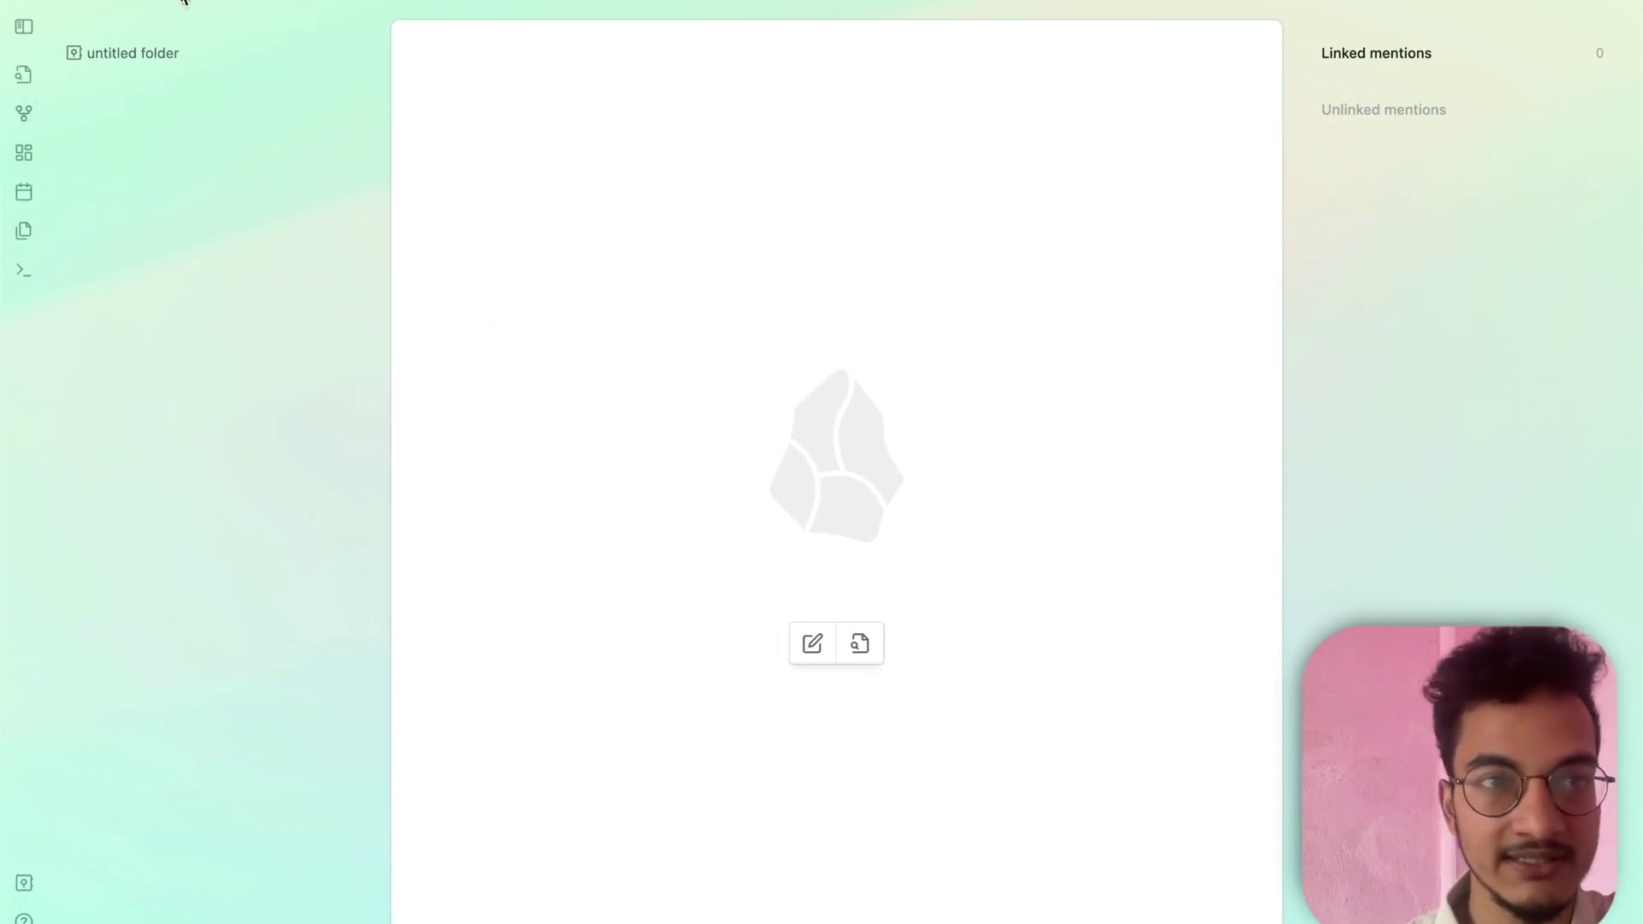
mouse_move(637, 4)
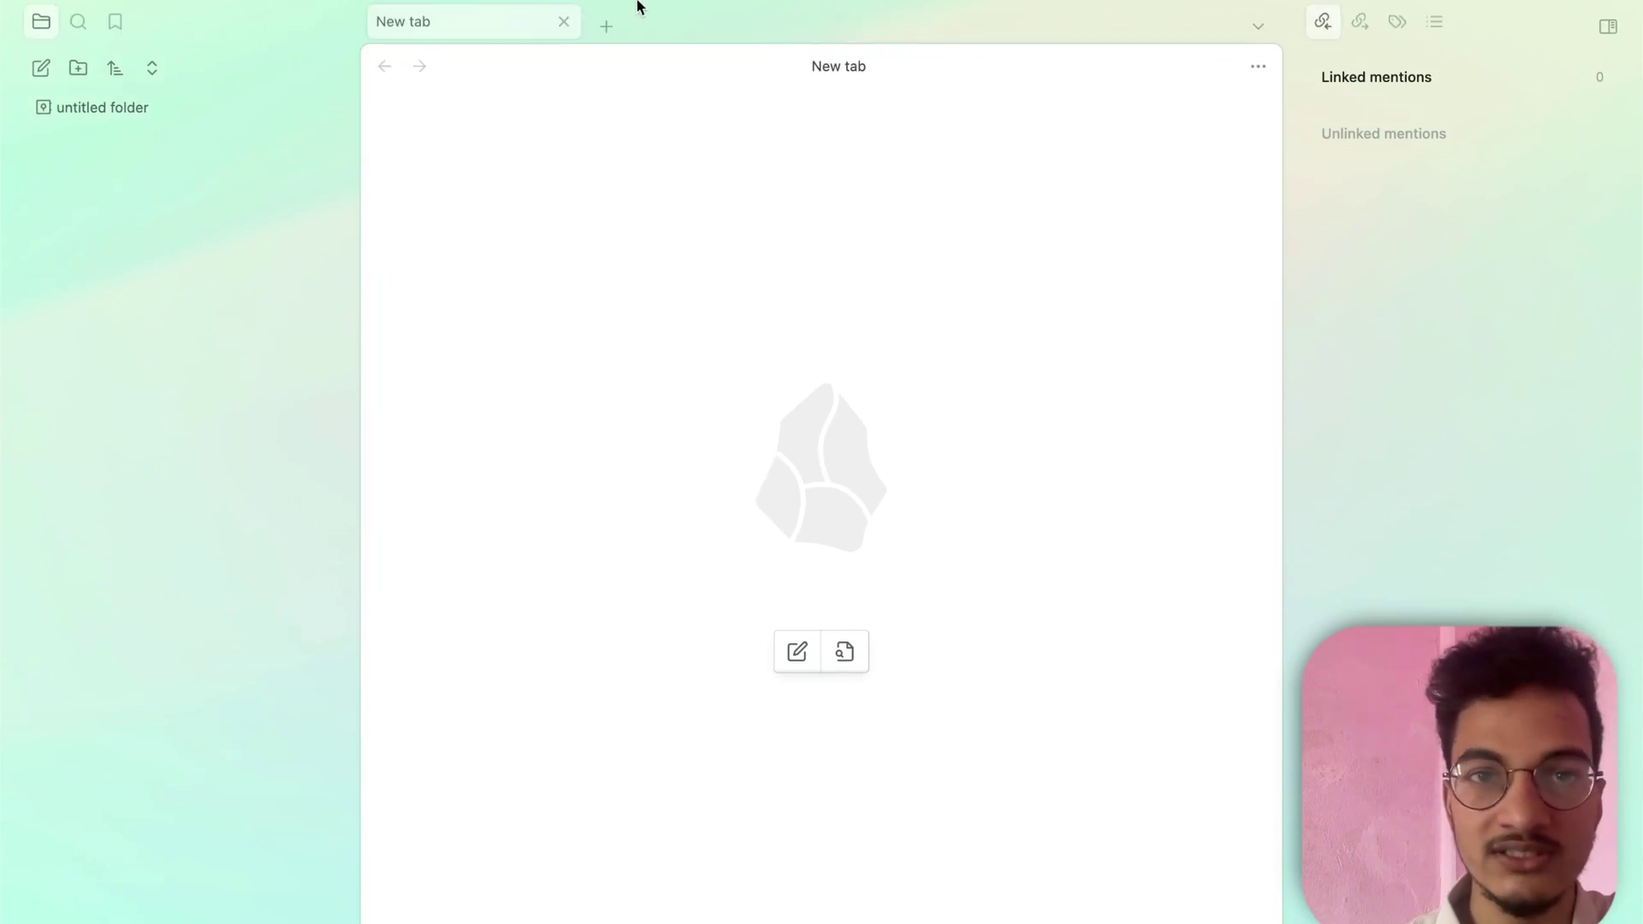
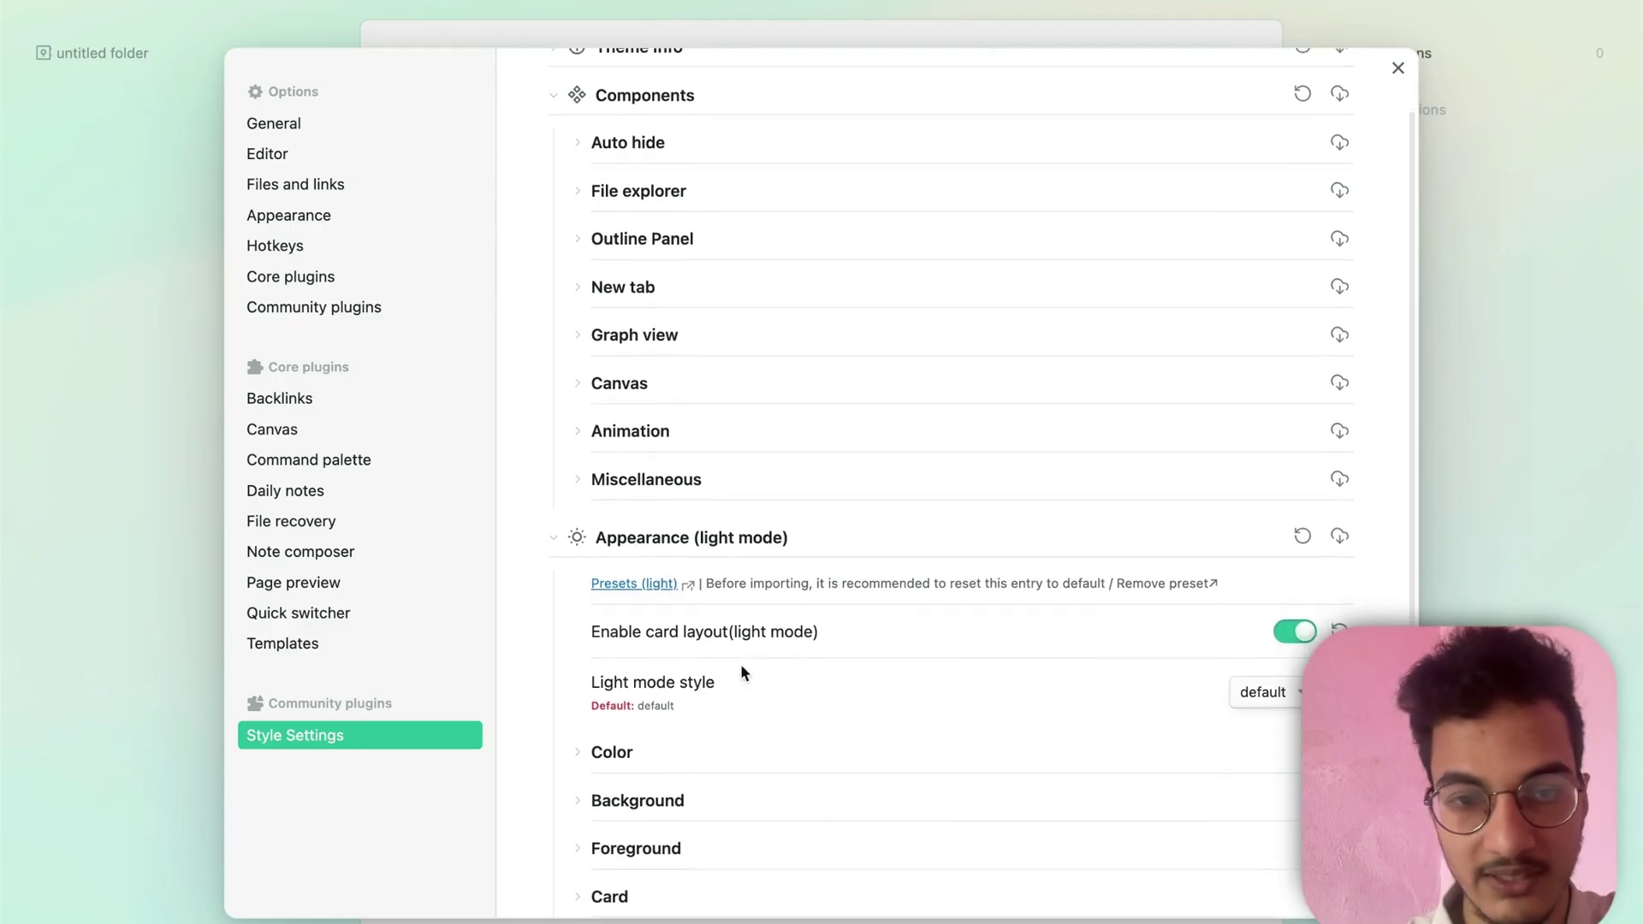
- Set the base color scheme to Dark in the Appearance settings
scroll(750, 633, "up", 3)
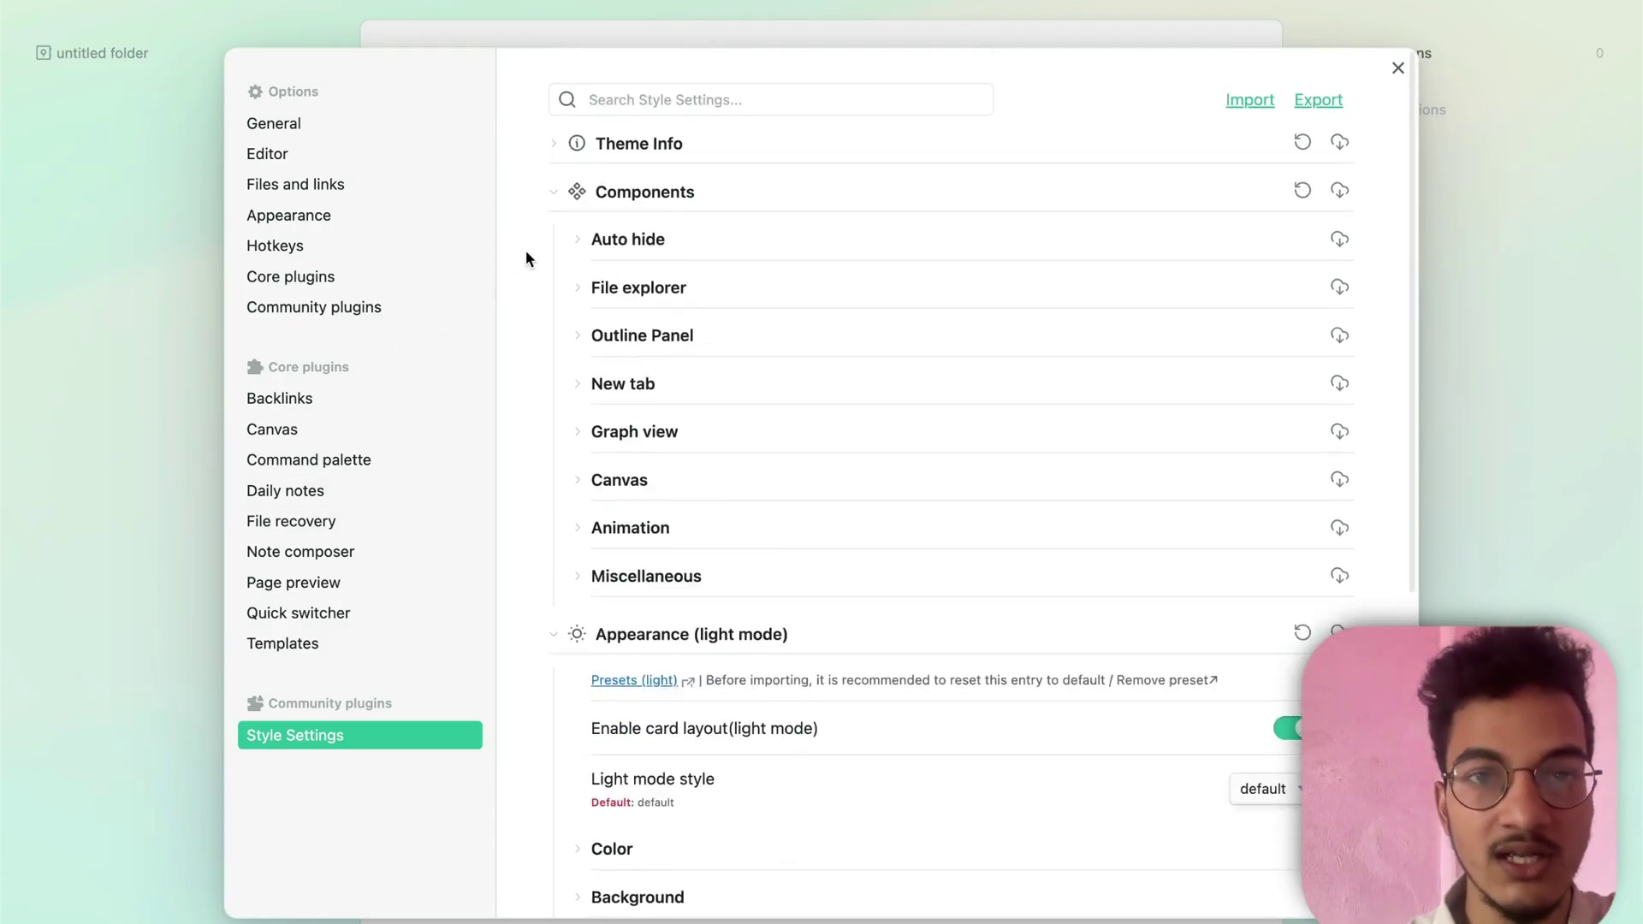
left_click(363, 224)
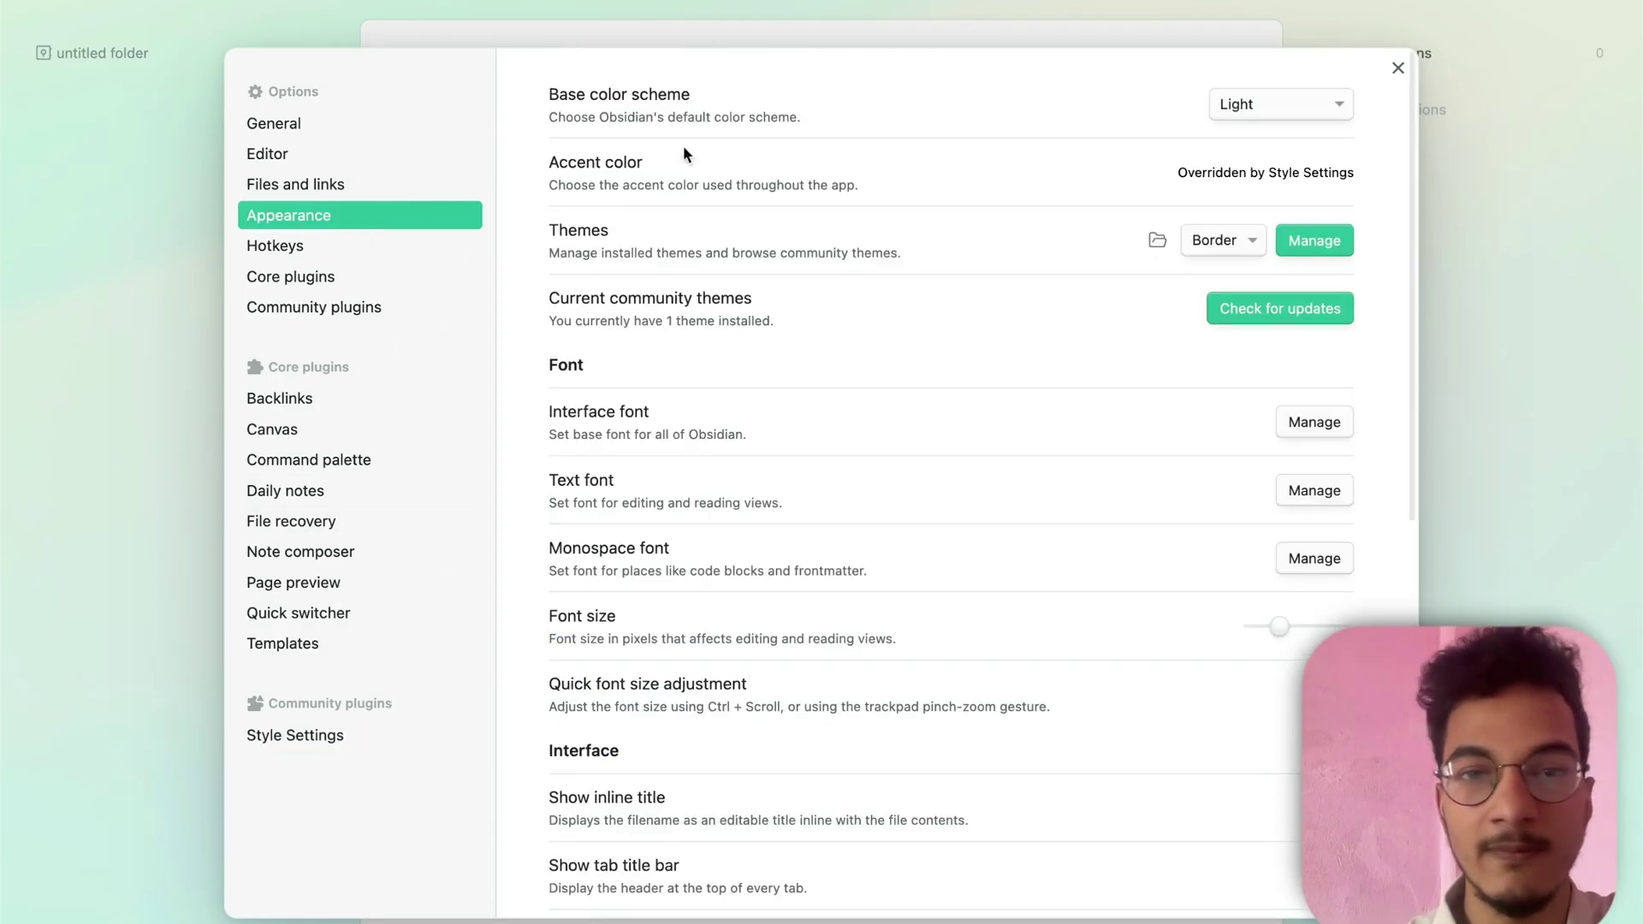
left_click(1313, 103)
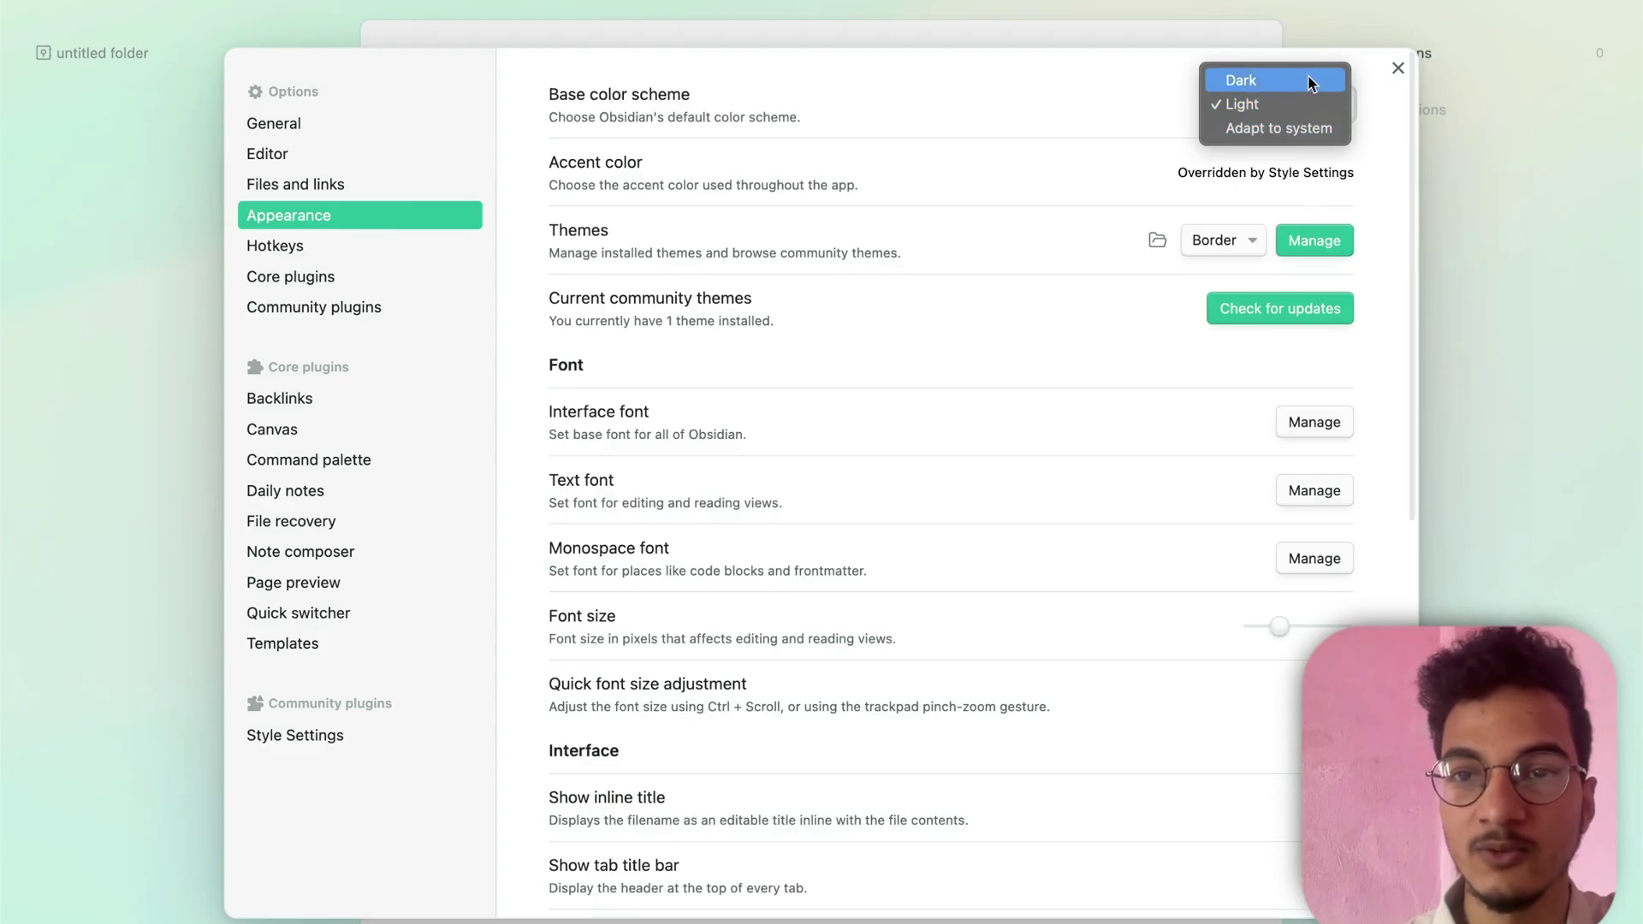
left_click(1309, 81)
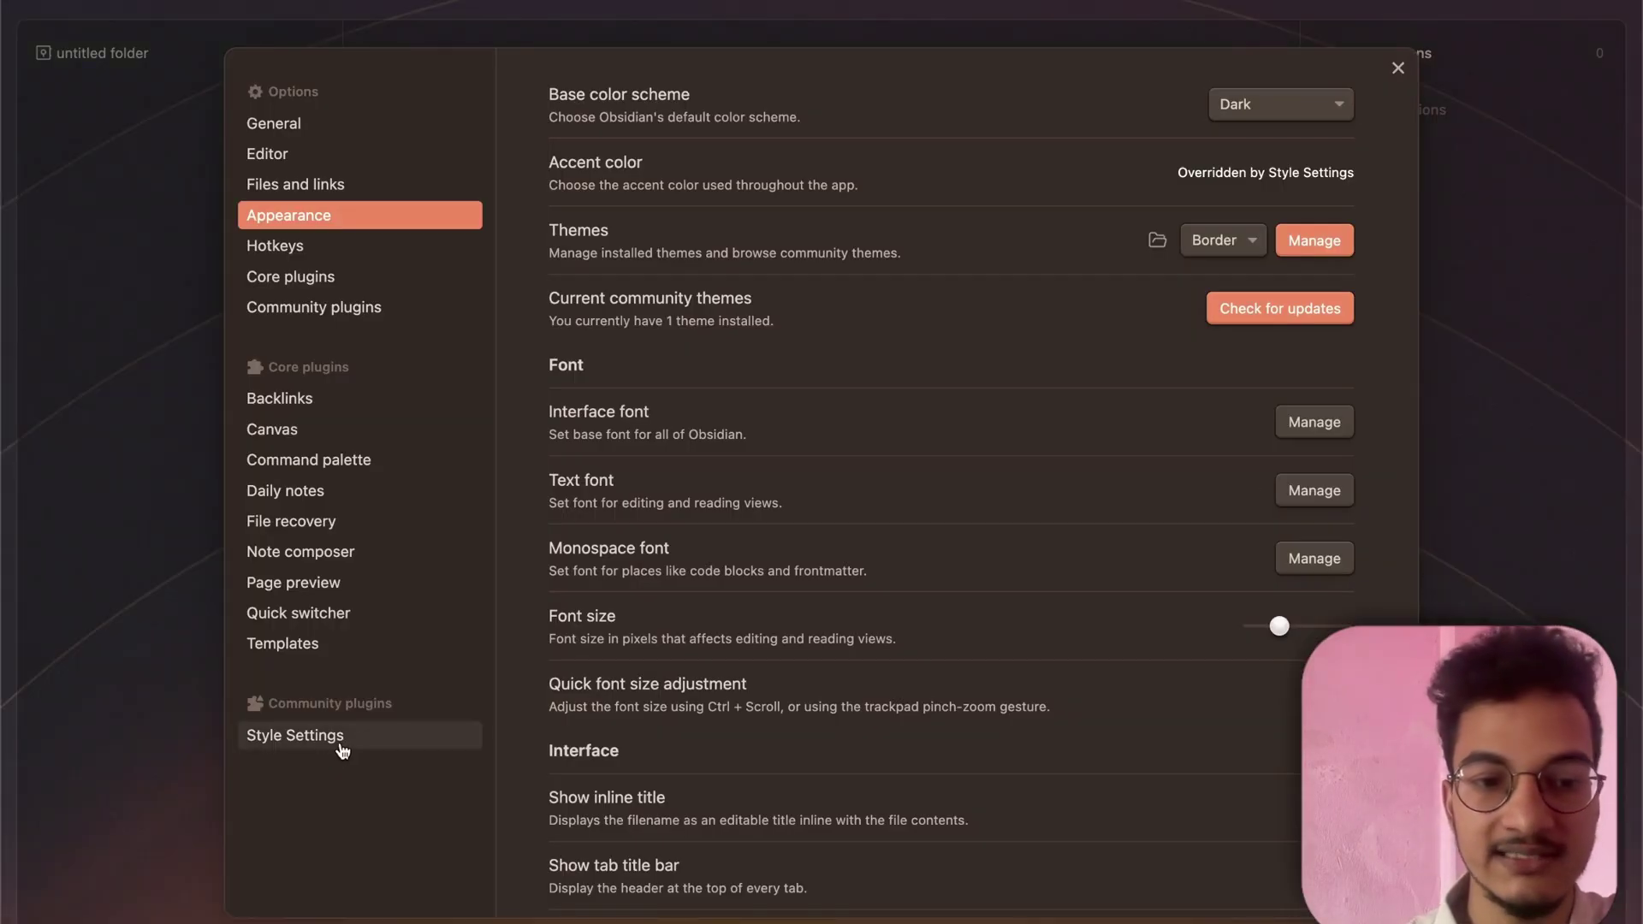
- Enable the card layout for dark mode in Style Settings and close the settings to view the vault
left_click(340, 743)
left_click(744, 294)
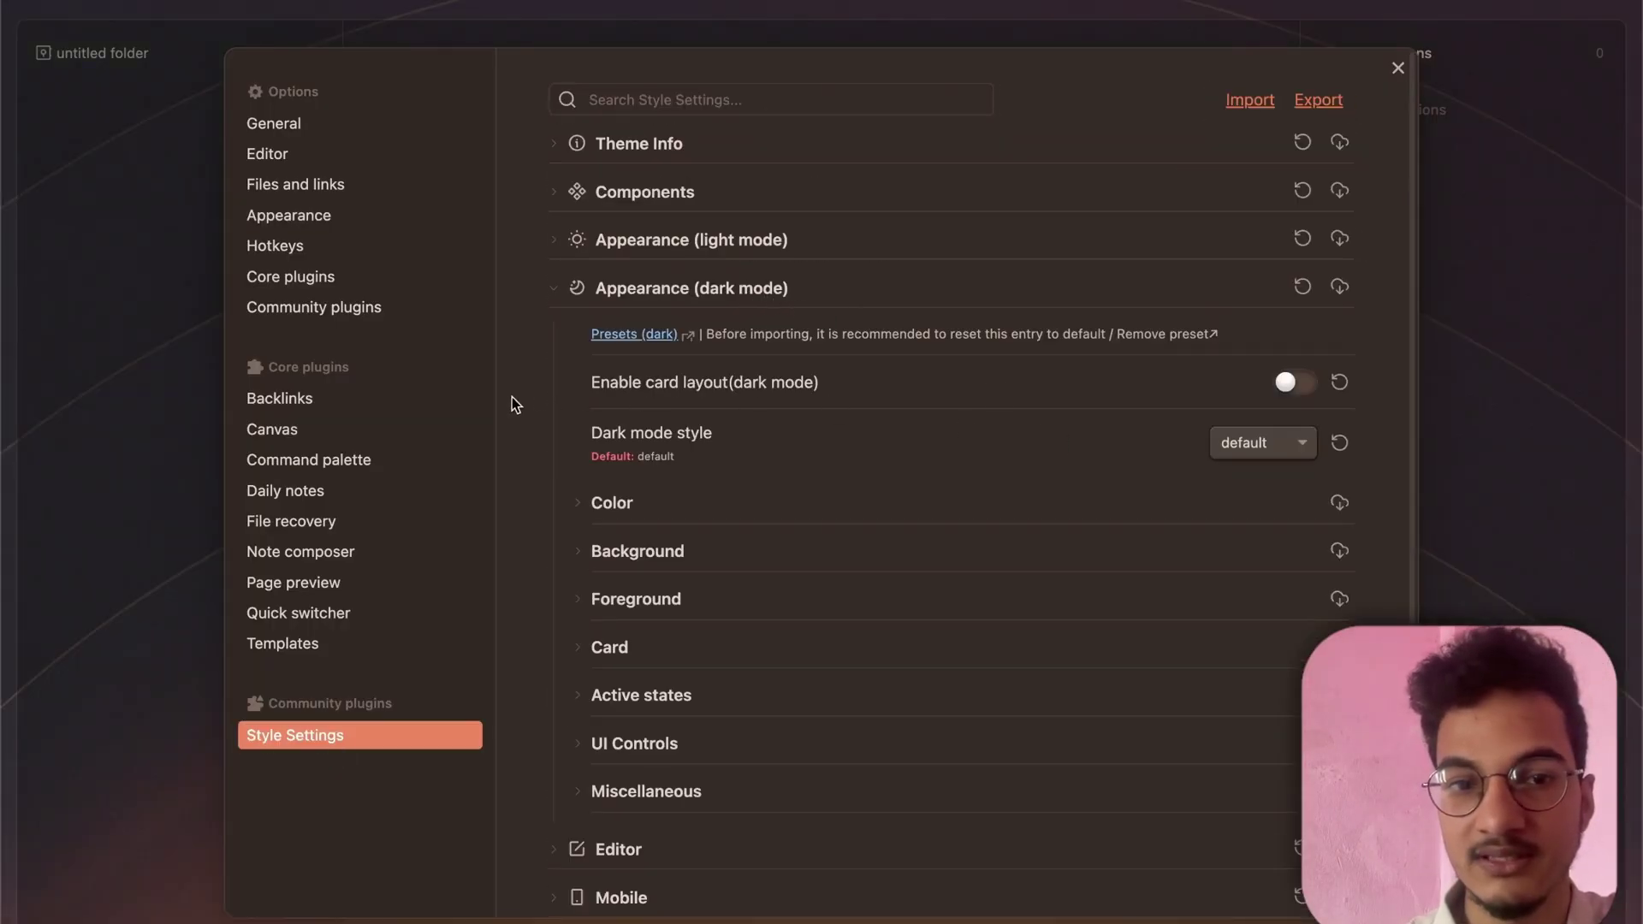
left_click(1294, 384)
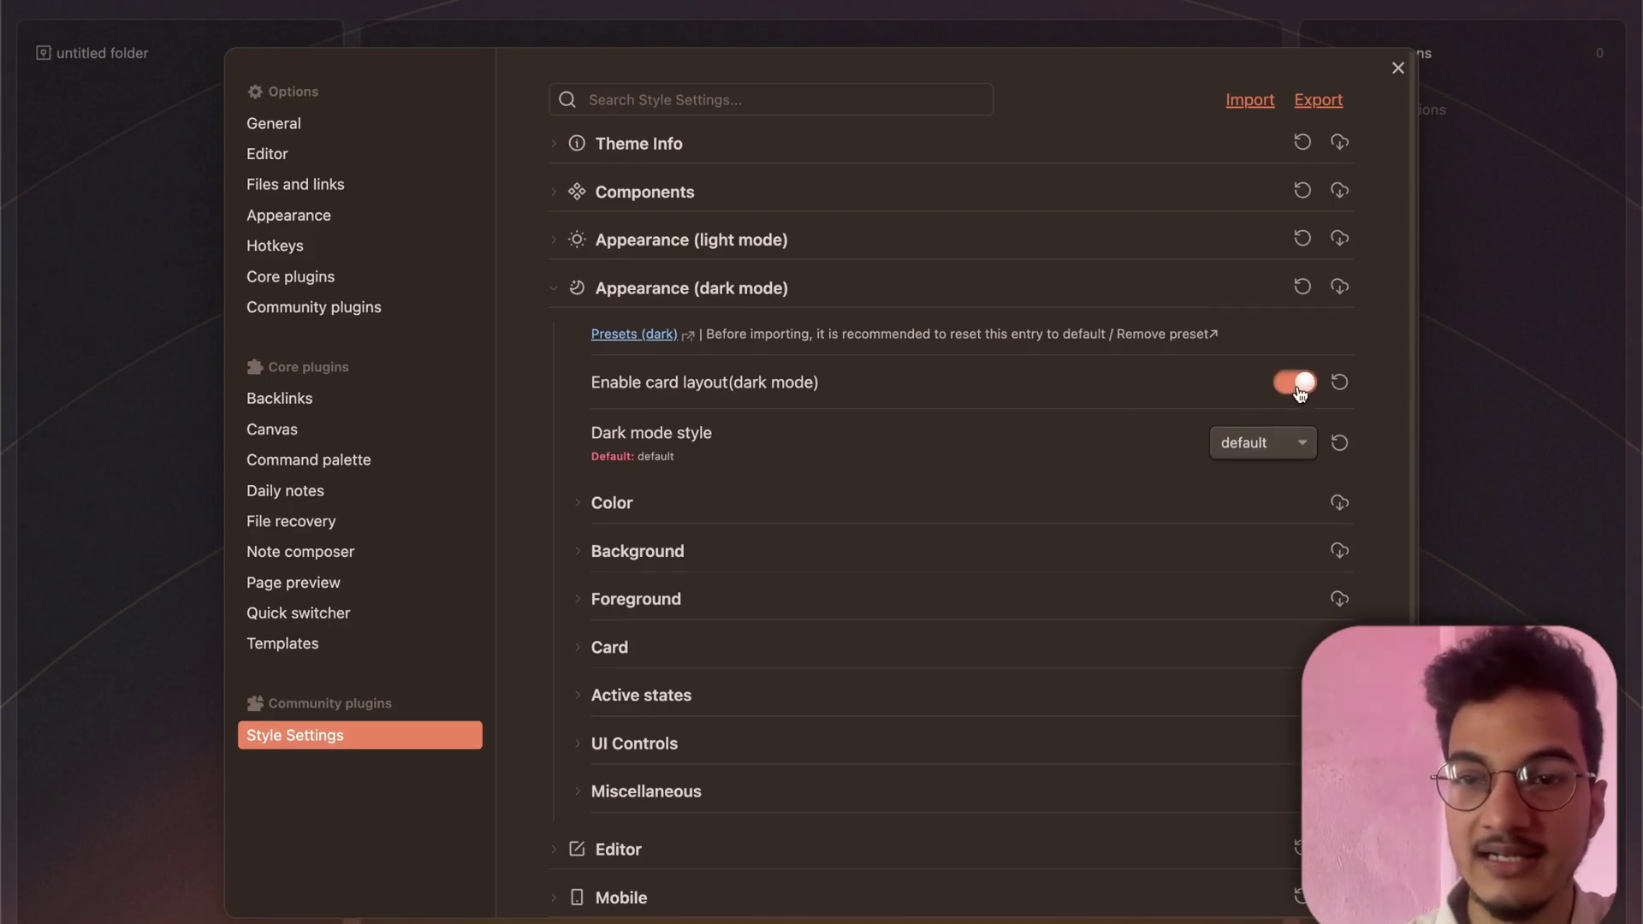
left_click(1475, 379)
mouse_move(314, 32)
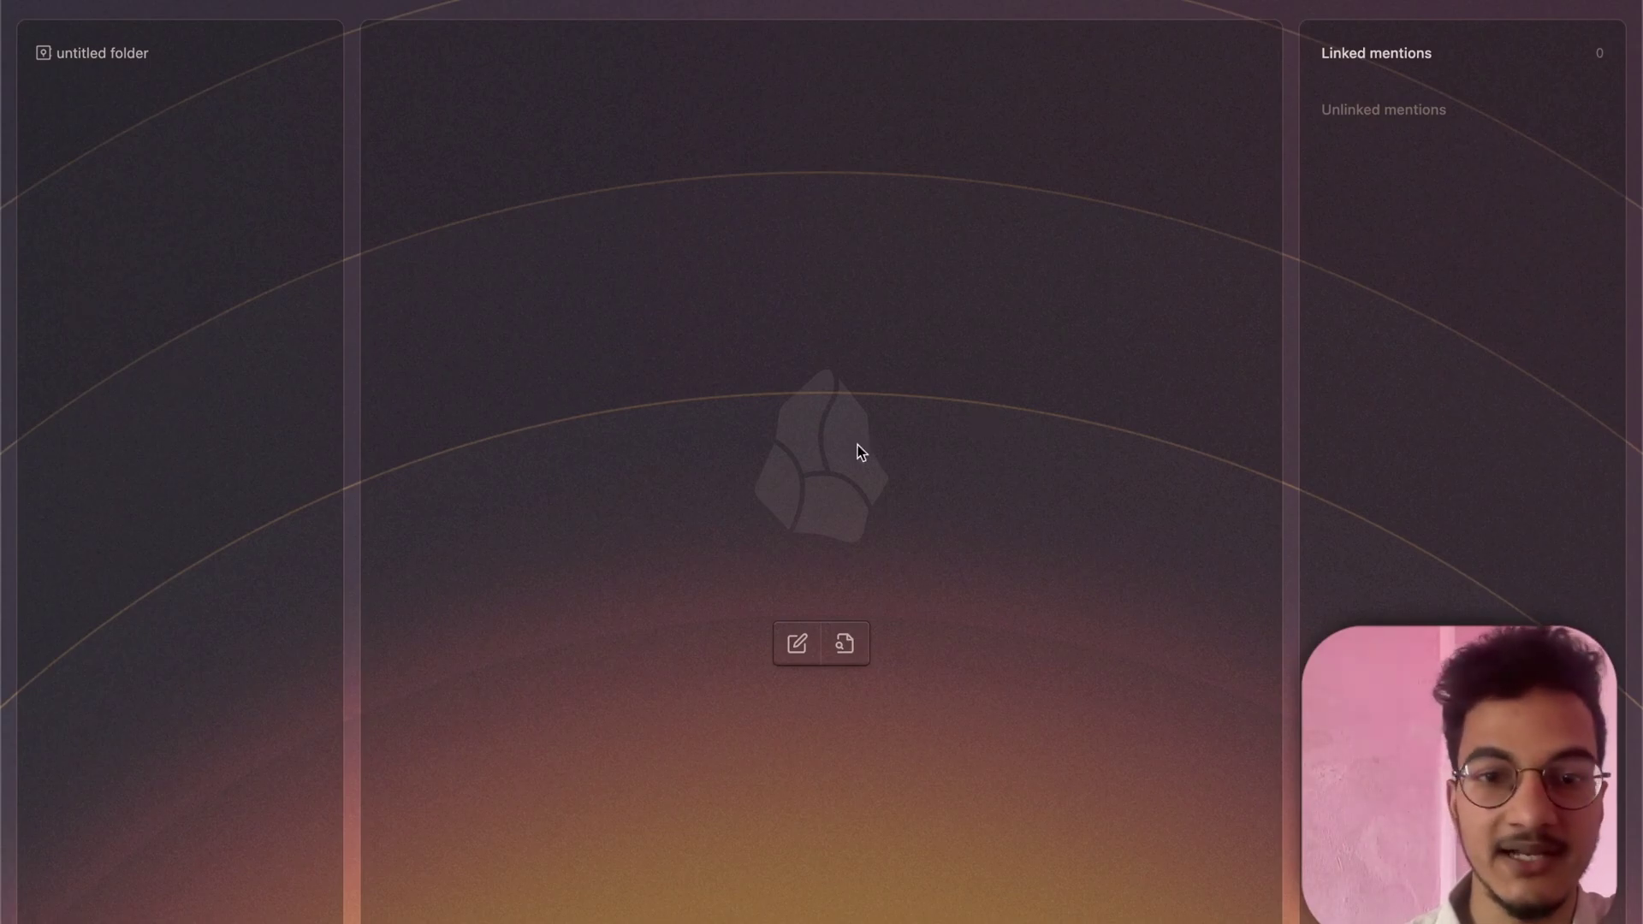
- Reopen Style Settings, collapse the dark mode section and look through the Editor section, including its Paragraph options
key("super+comma")
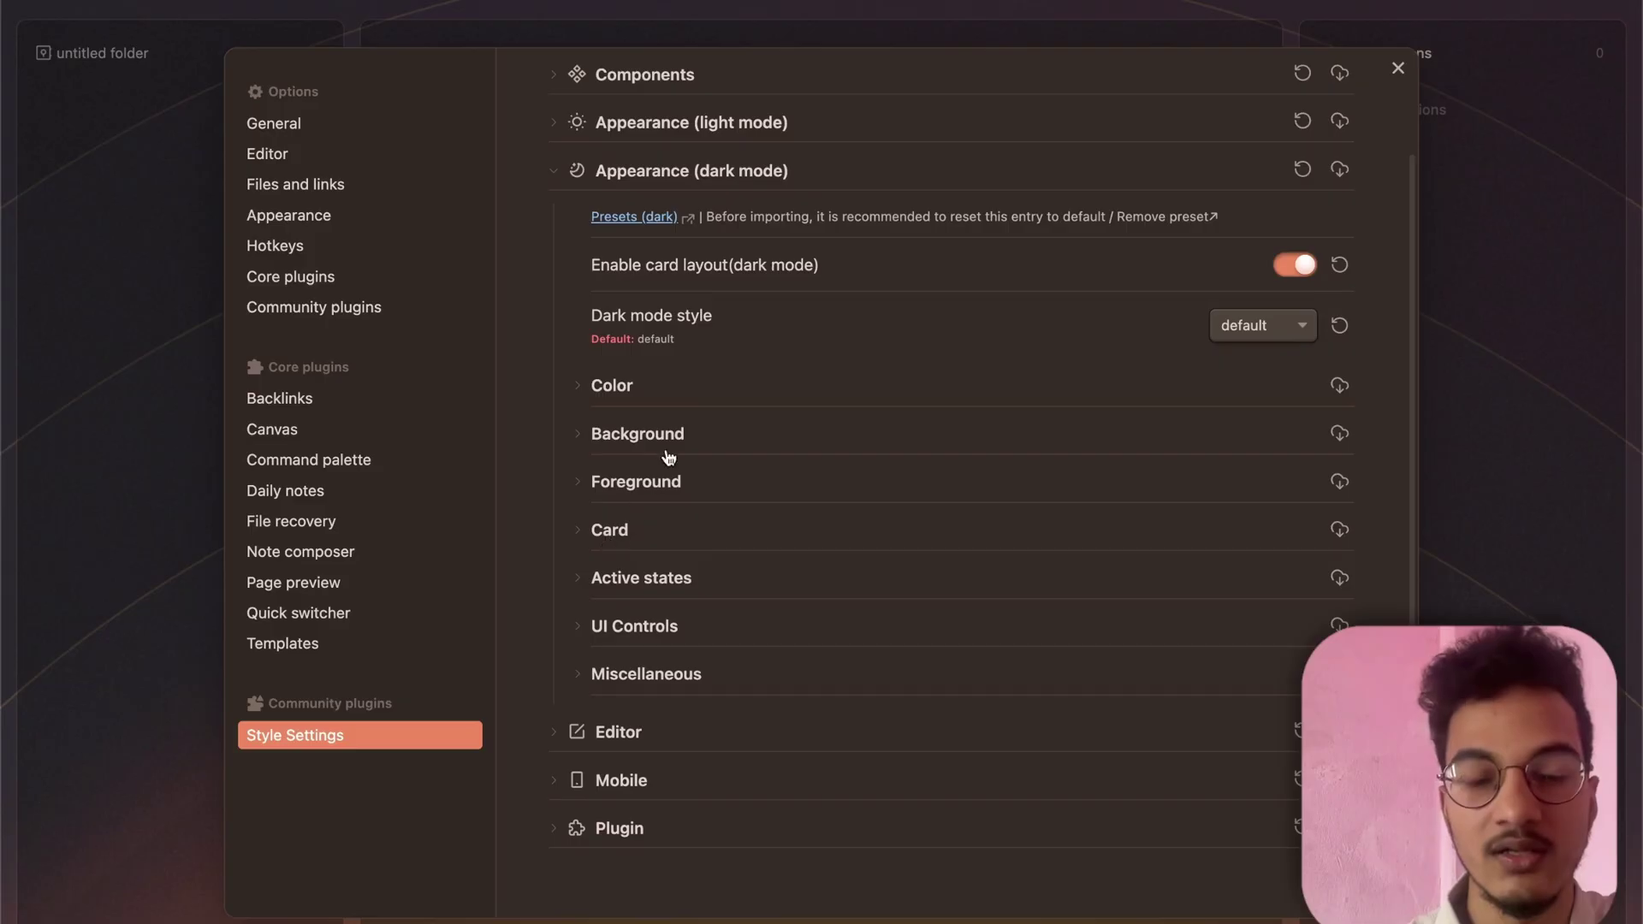
left_click(778, 168)
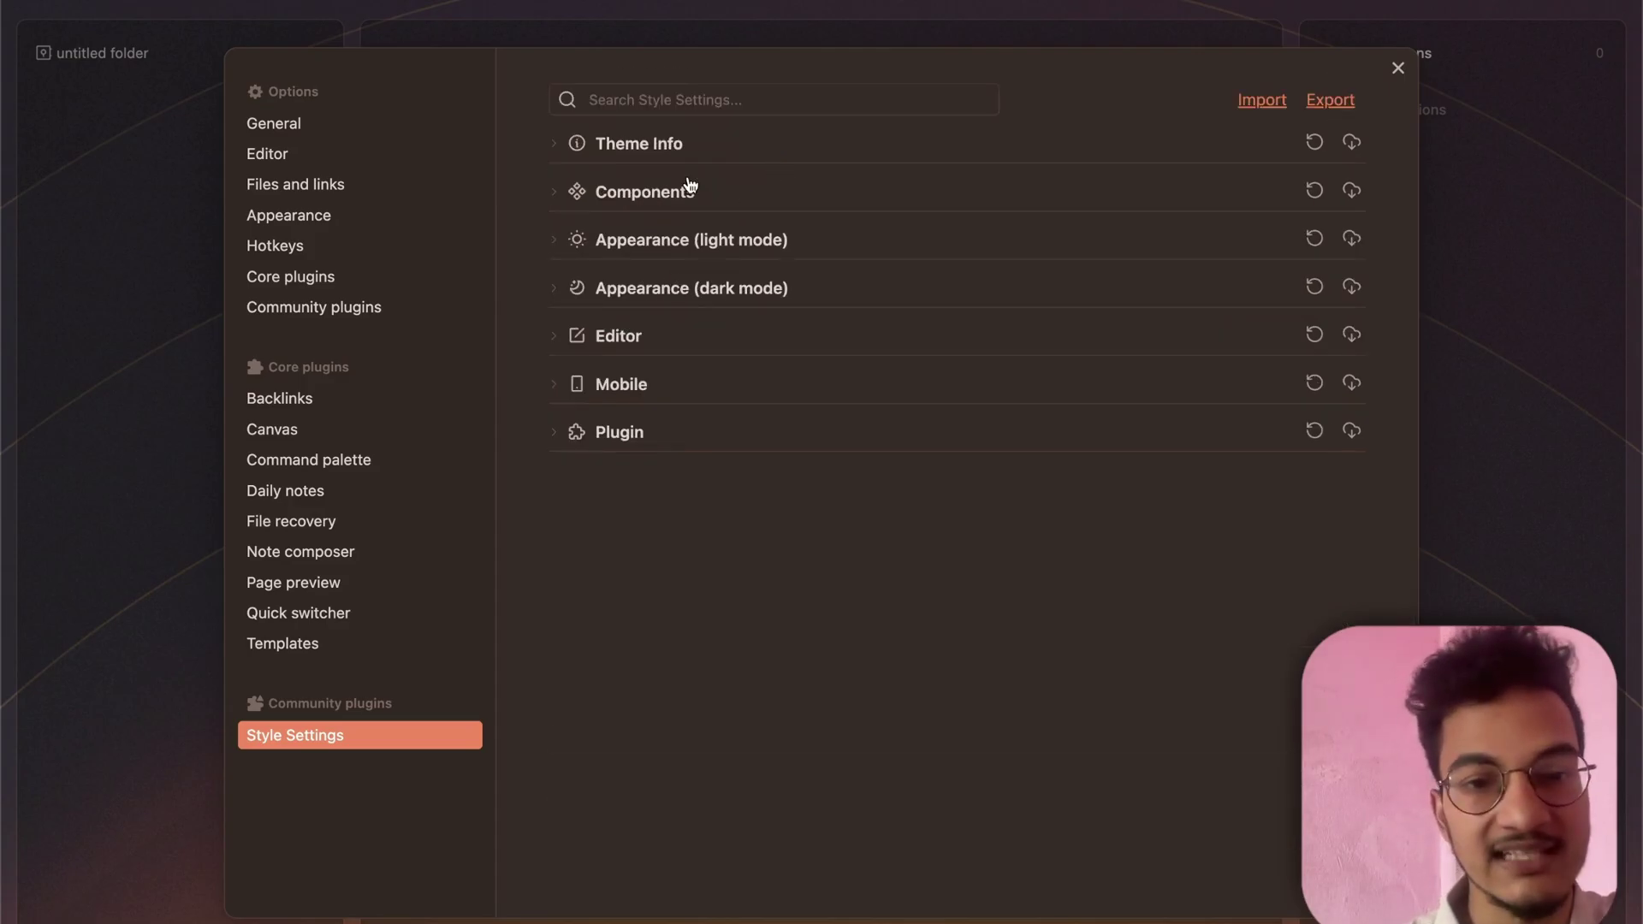
left_click(605, 335)
scroll(605, 337, "down", 3)
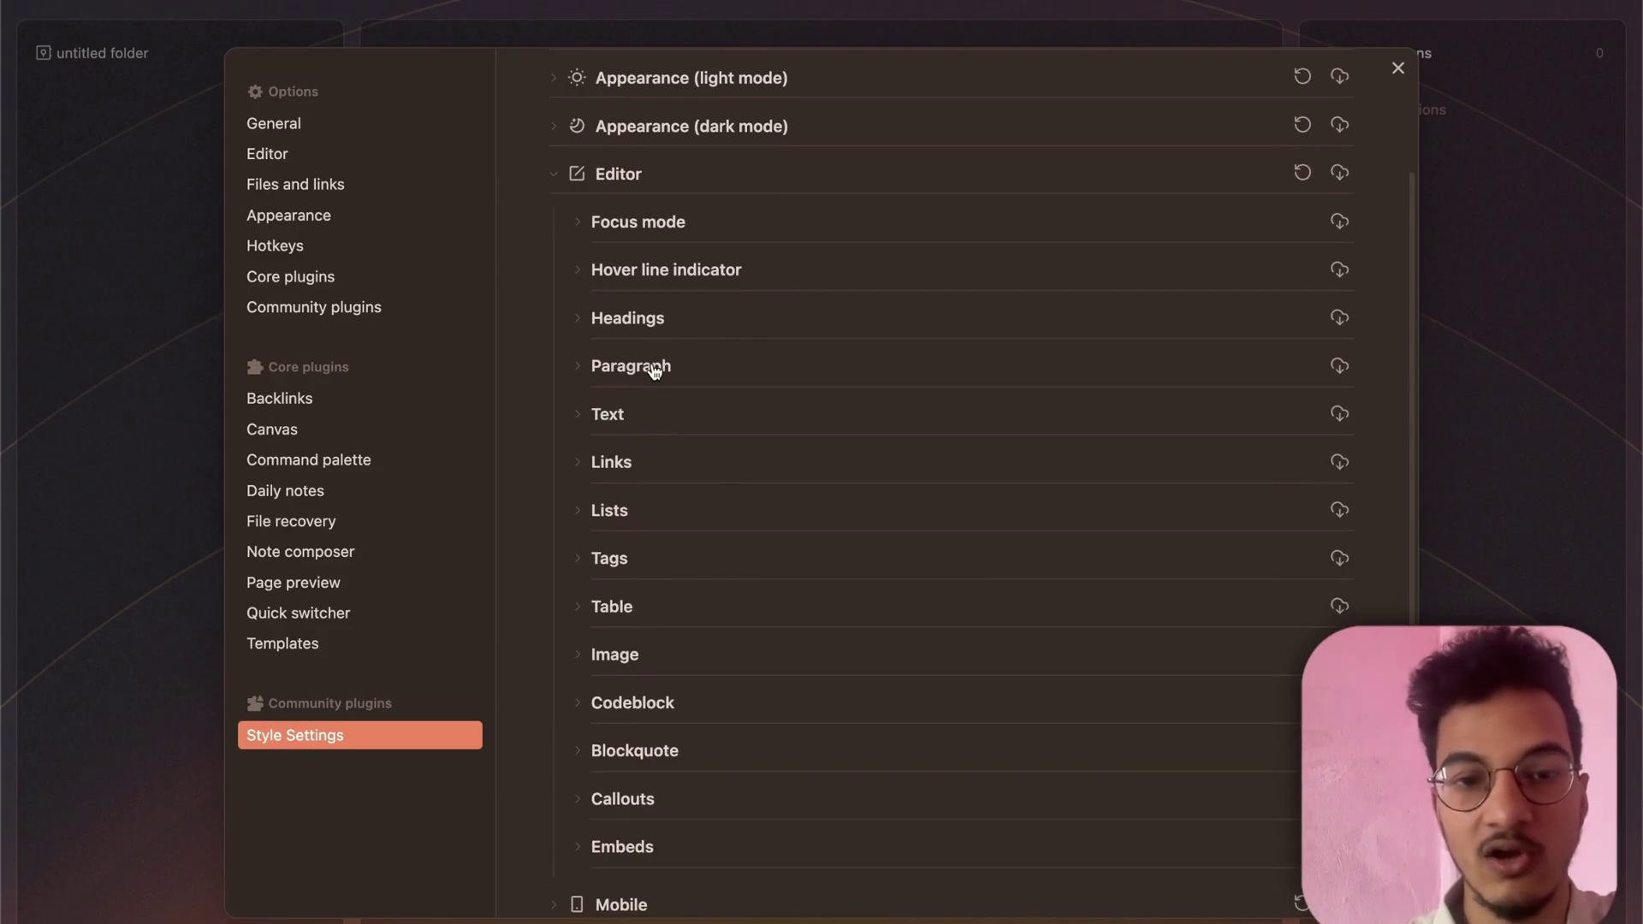
left_click(630, 366)
left_click(629, 366)
scroll(593, 646, "down", 2)
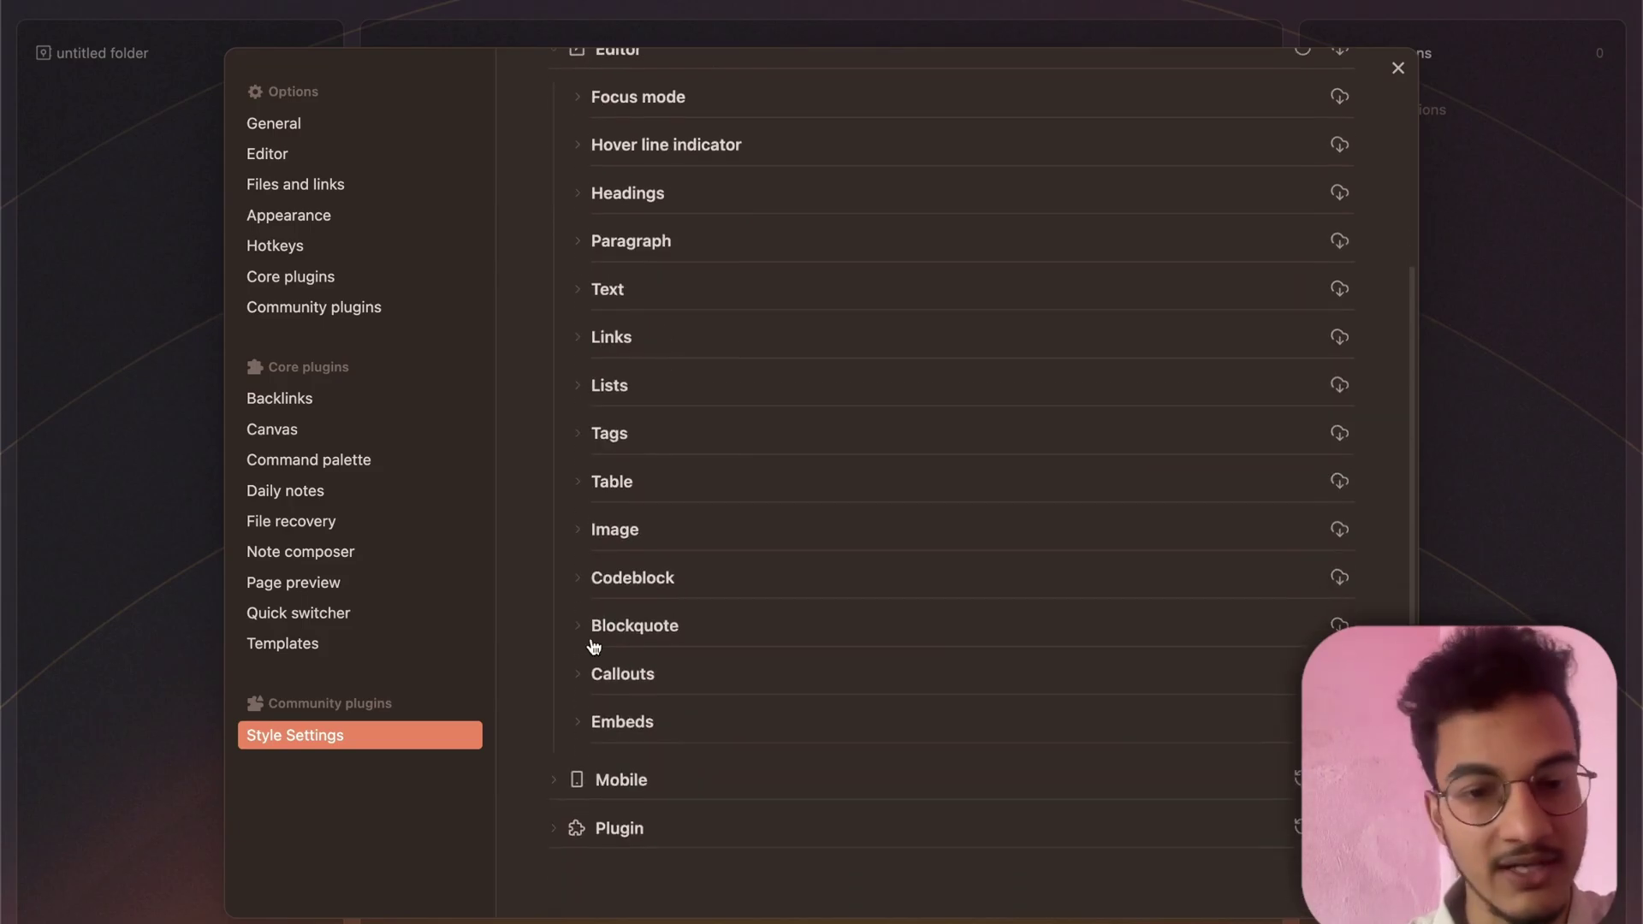
- Examine the Callouts options and the available callout styles, leaving the style set to Customize
left_click(637, 676)
scroll(778, 704, "down", 3)
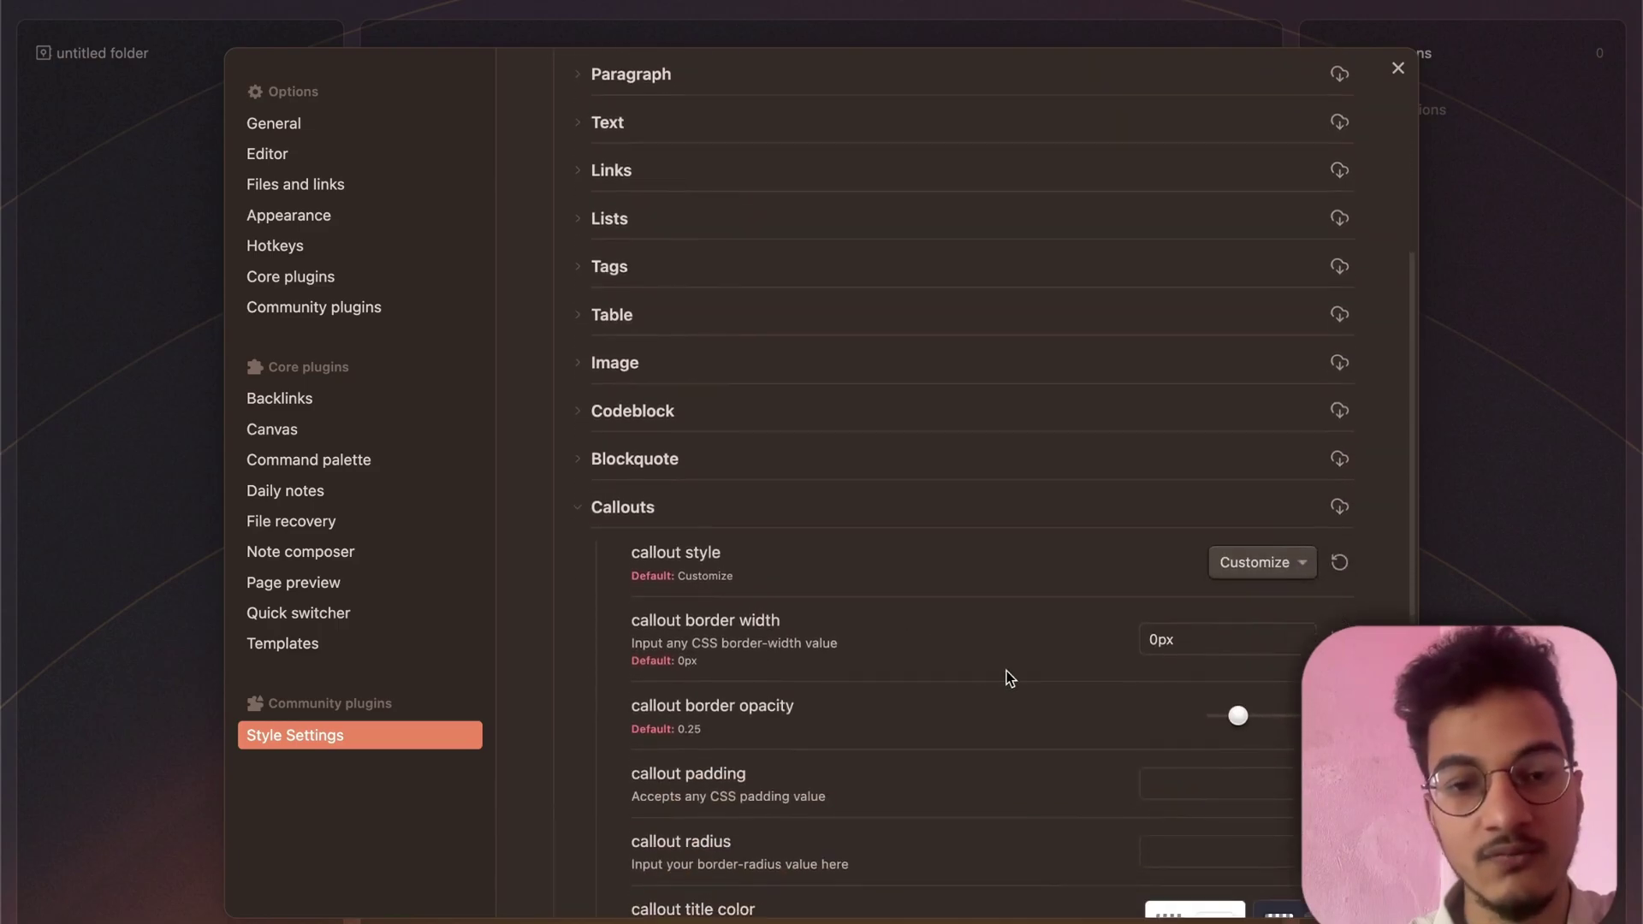
left_click(1236, 571)
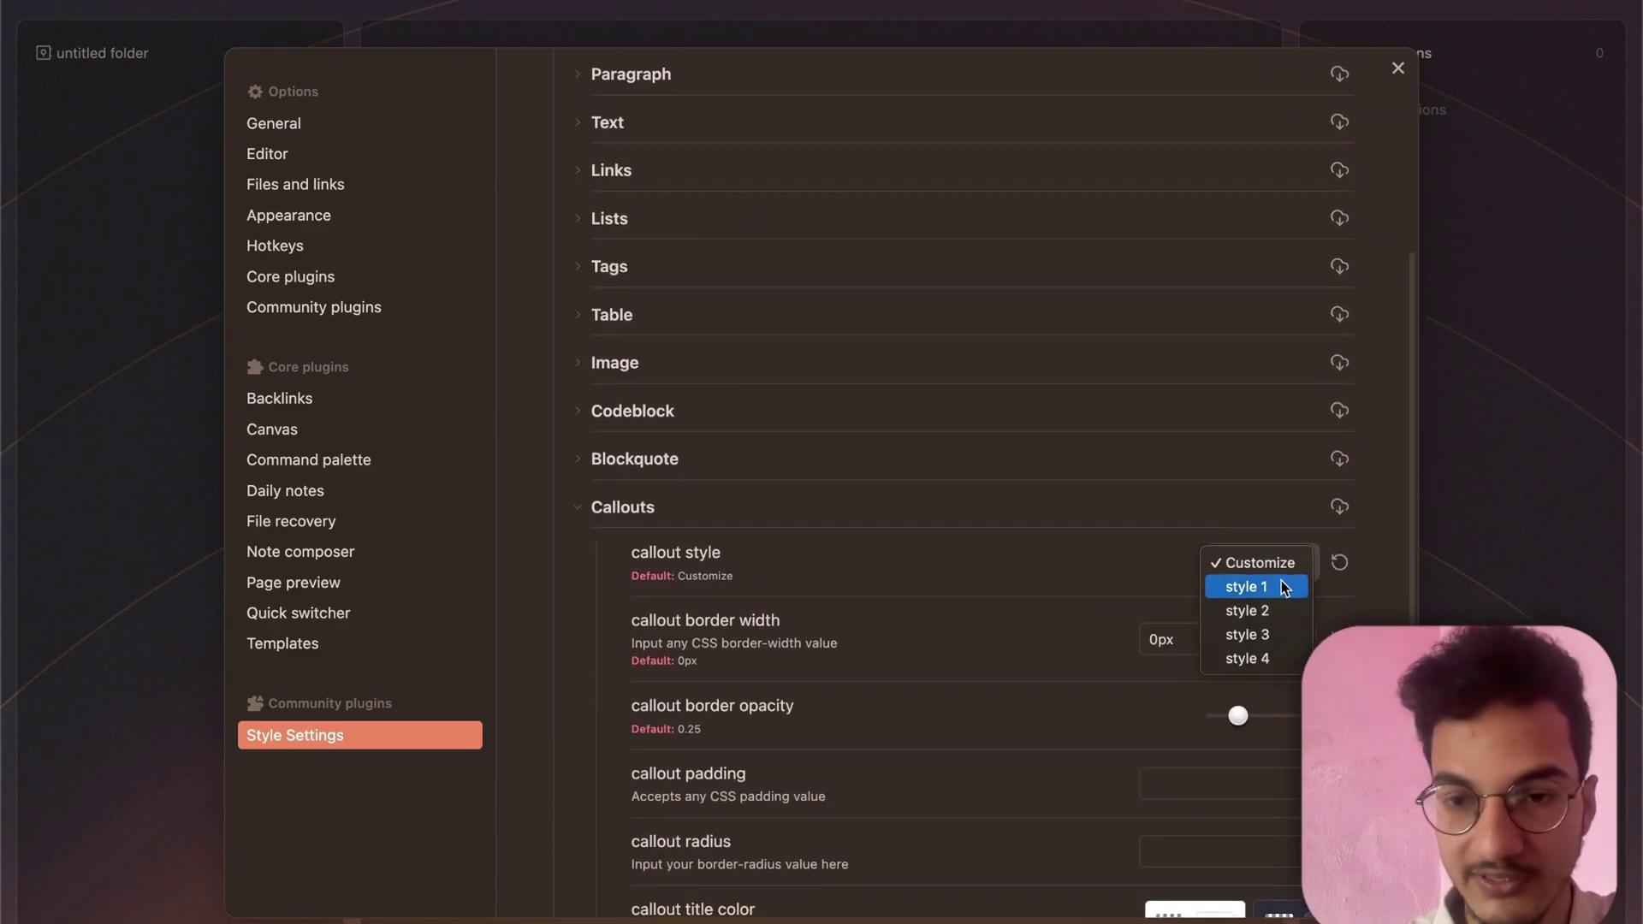
left_click(1096, 592)
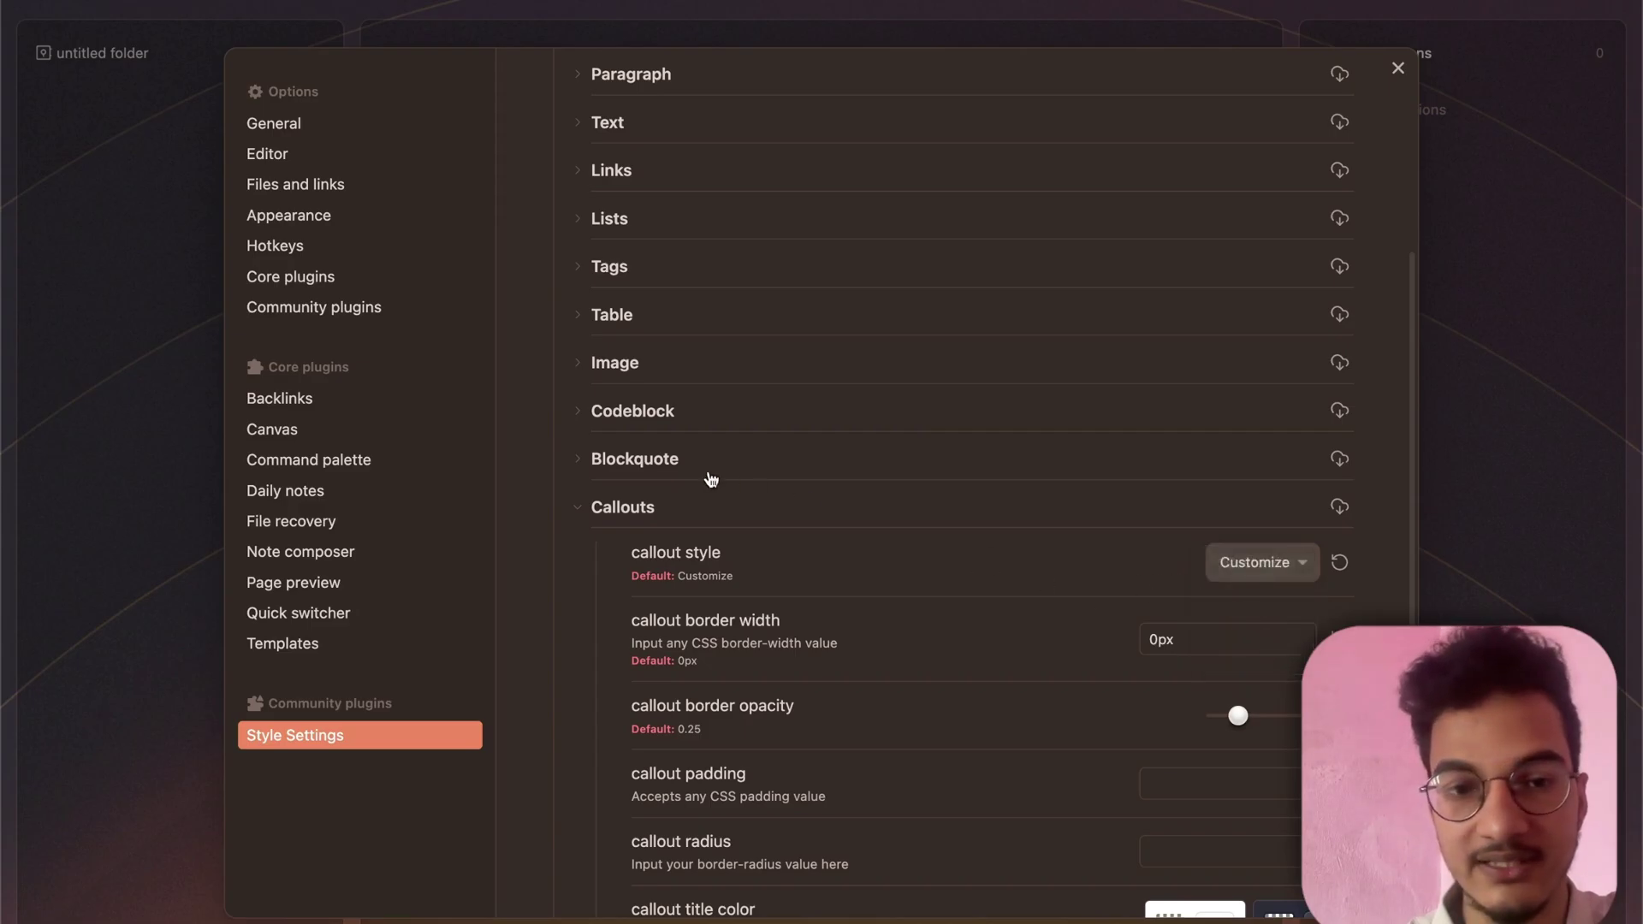
left_click(637, 506)
- Examine the Codeblock options and the available codeblock themes, keeping Customize, and review the remaining Editor categories
left_click(633, 589)
scroll(637, 591, "down", 2)
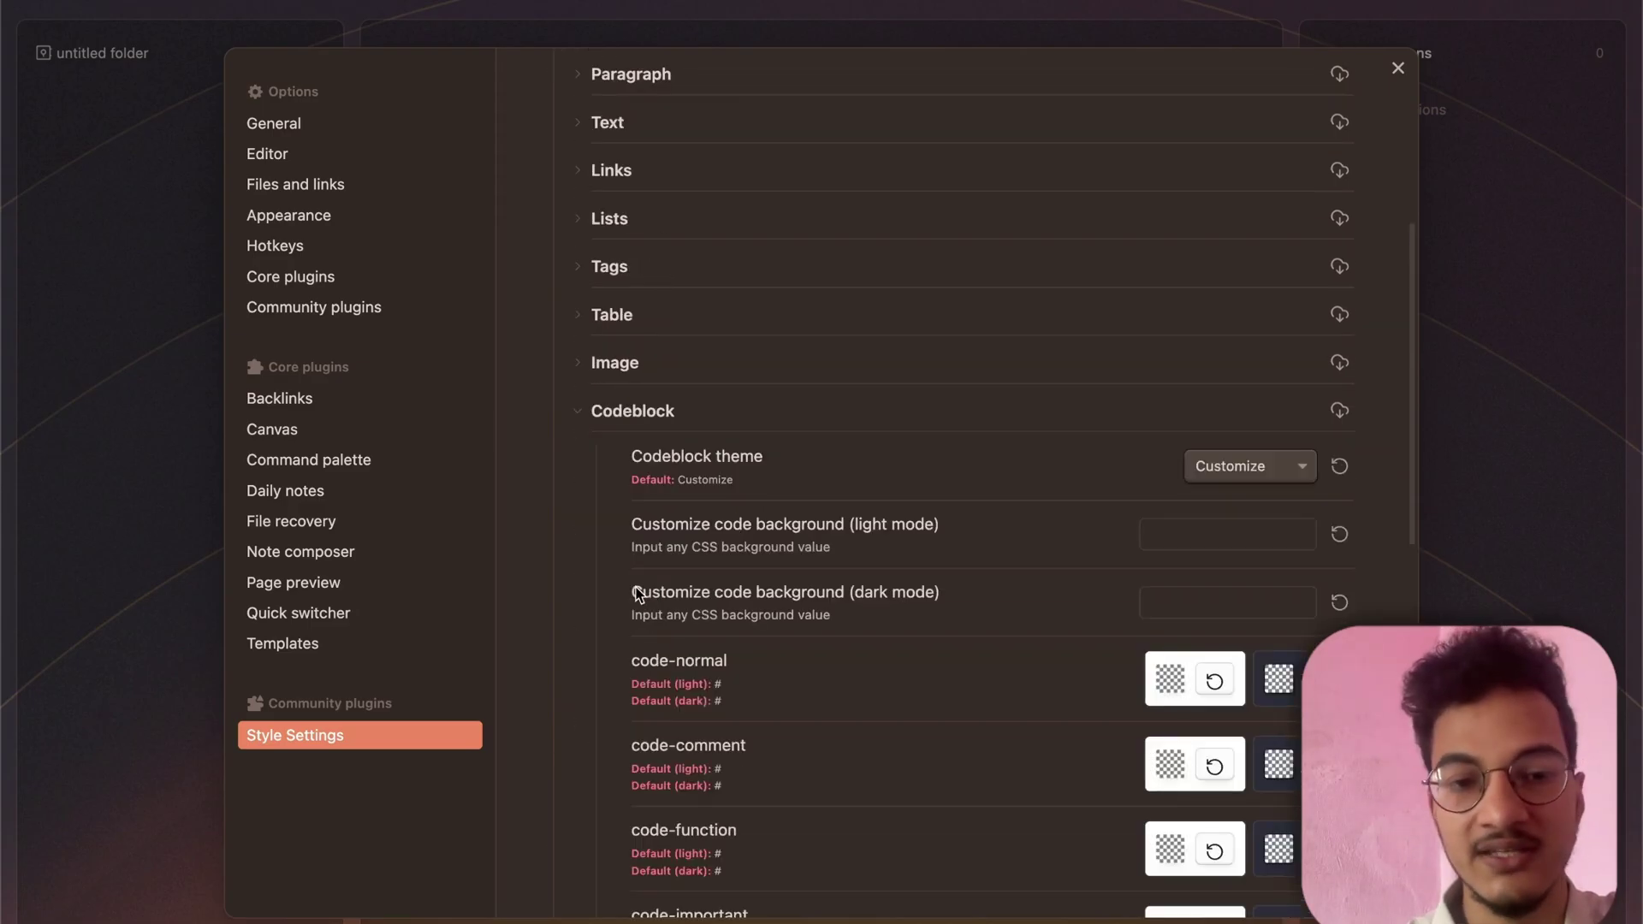
left_click(1232, 465)
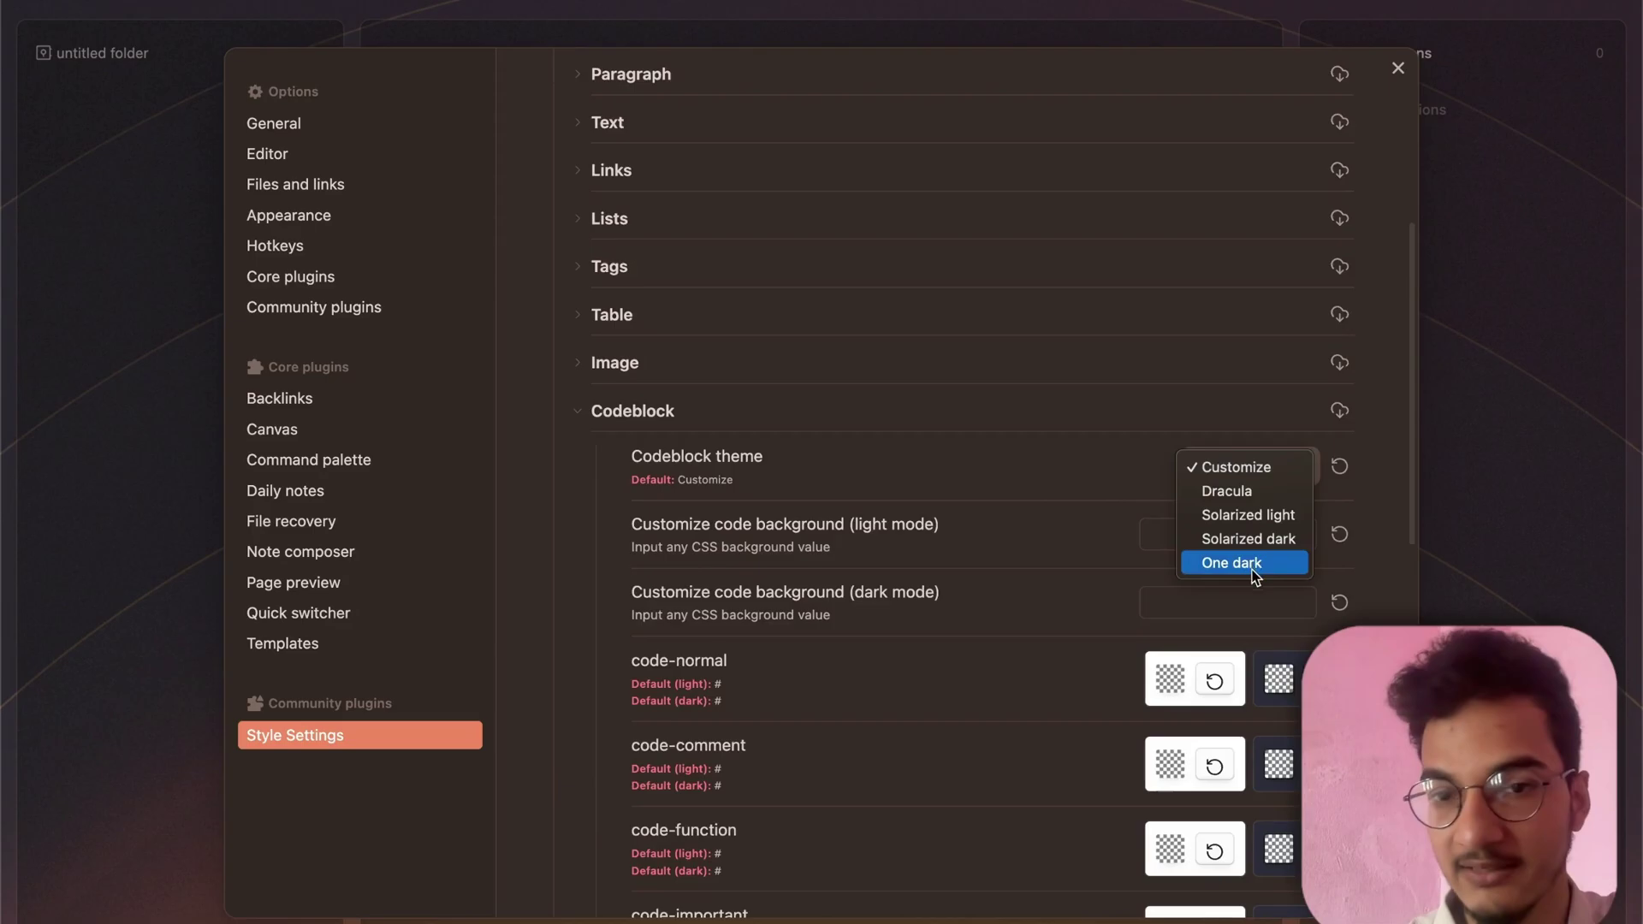
left_click(741, 423)
left_click(661, 420)
scroll(611, 482, "up", 3)
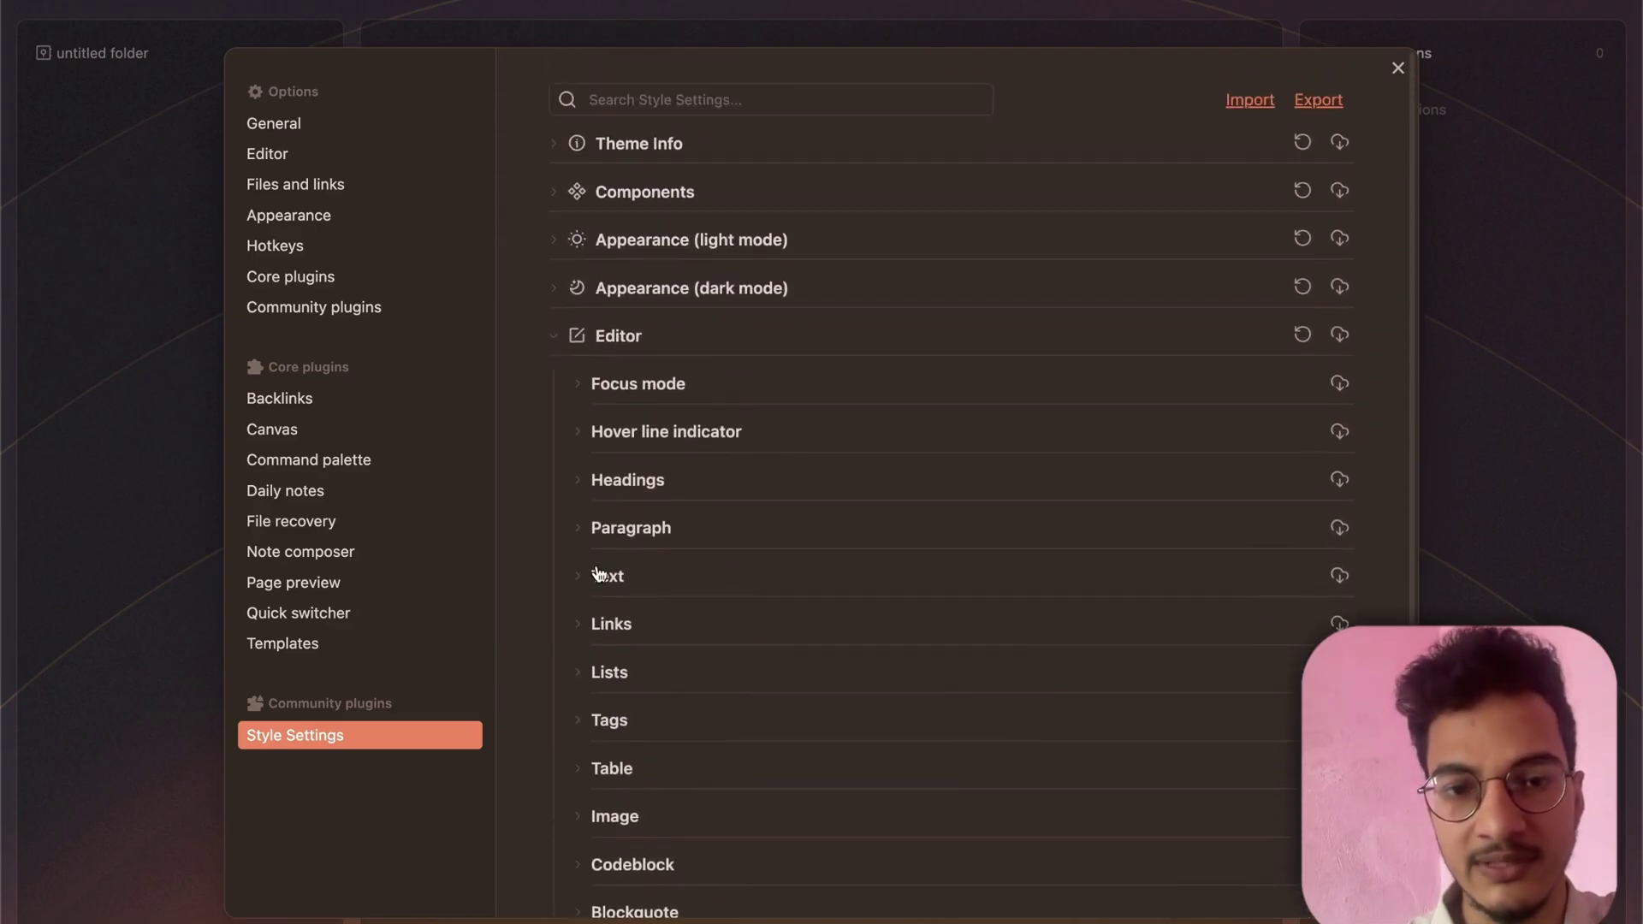
scroll(599, 573, "down", 2)
scroll(599, 573, "up", 2)
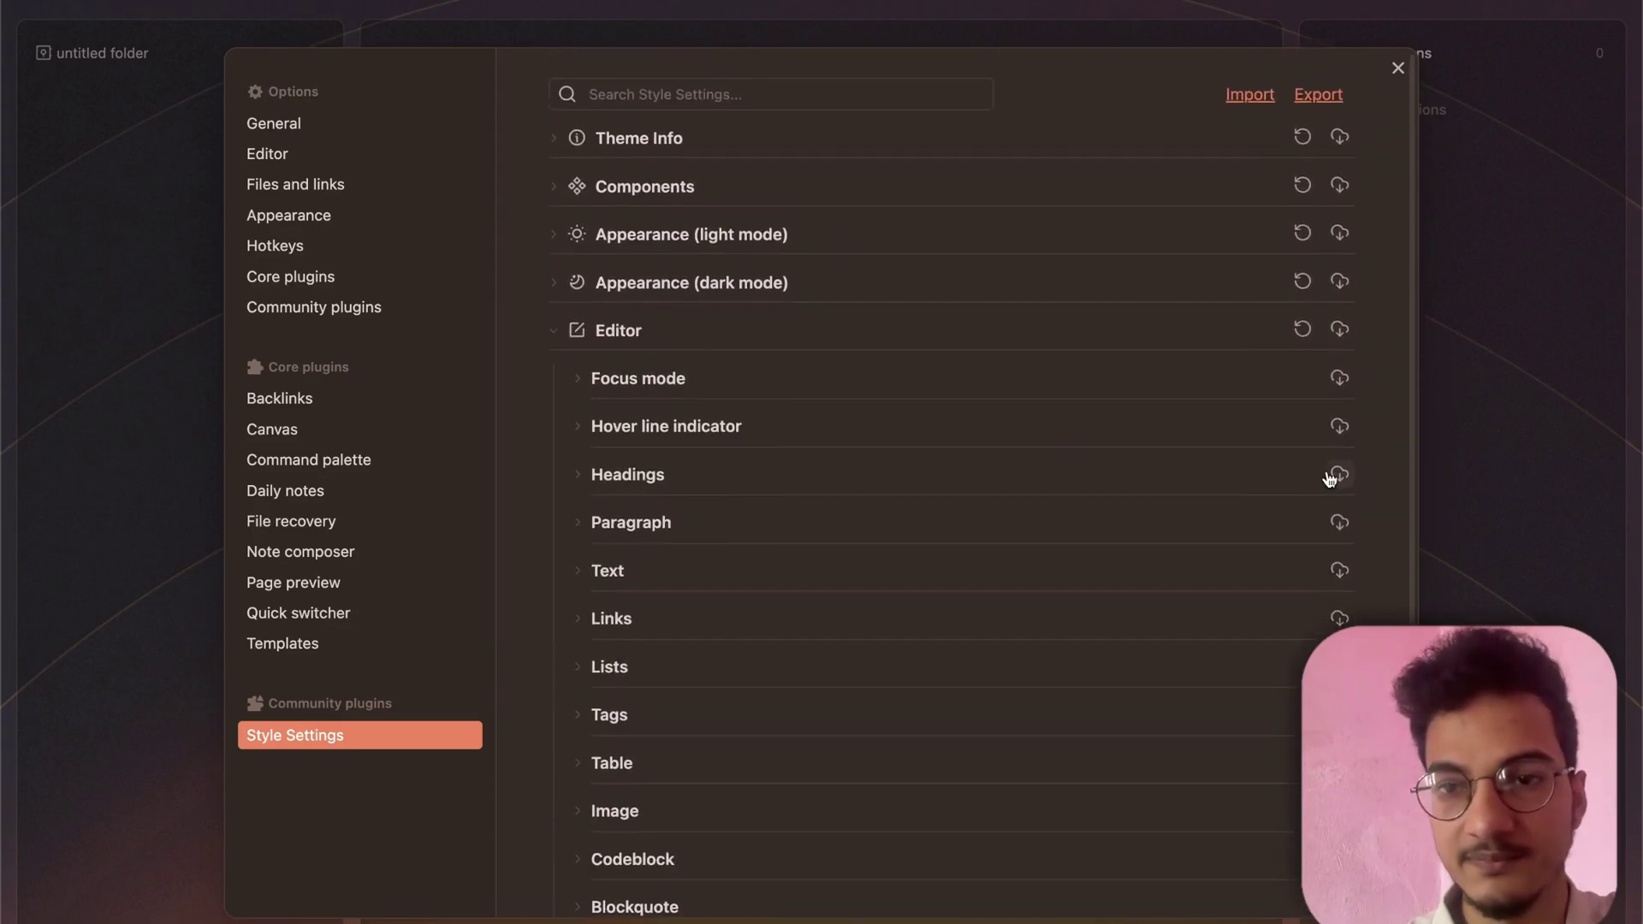
- Collapse the Editor section and look through the Plugin section, including the DB Folder entry
left_click(618, 331)
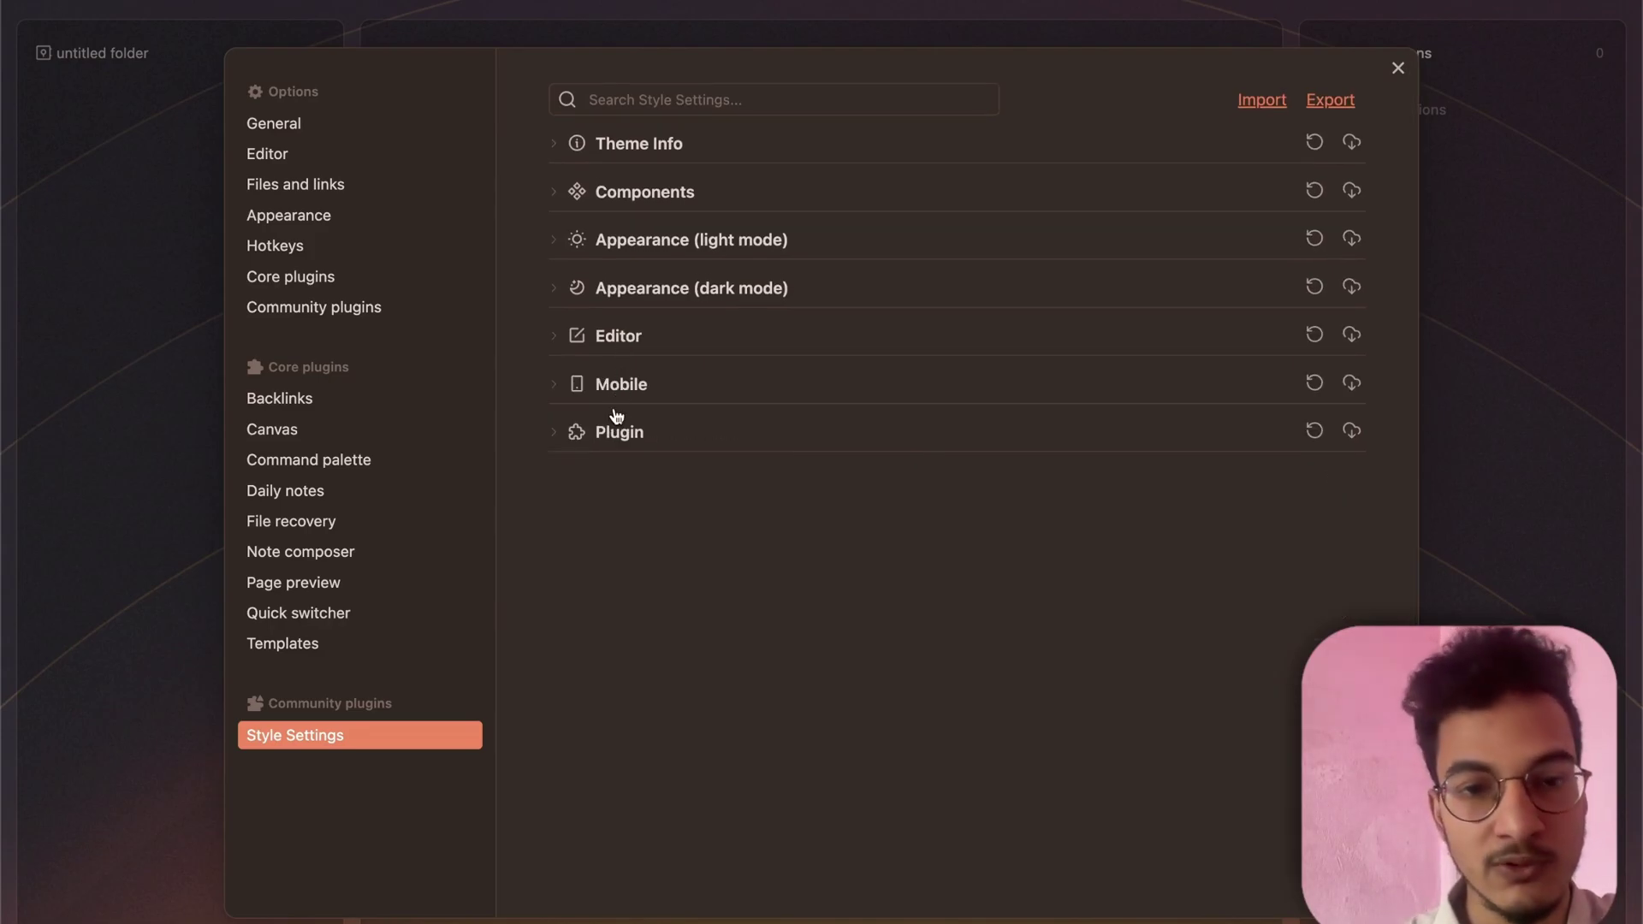
left_click(621, 438)
left_click(629, 486)
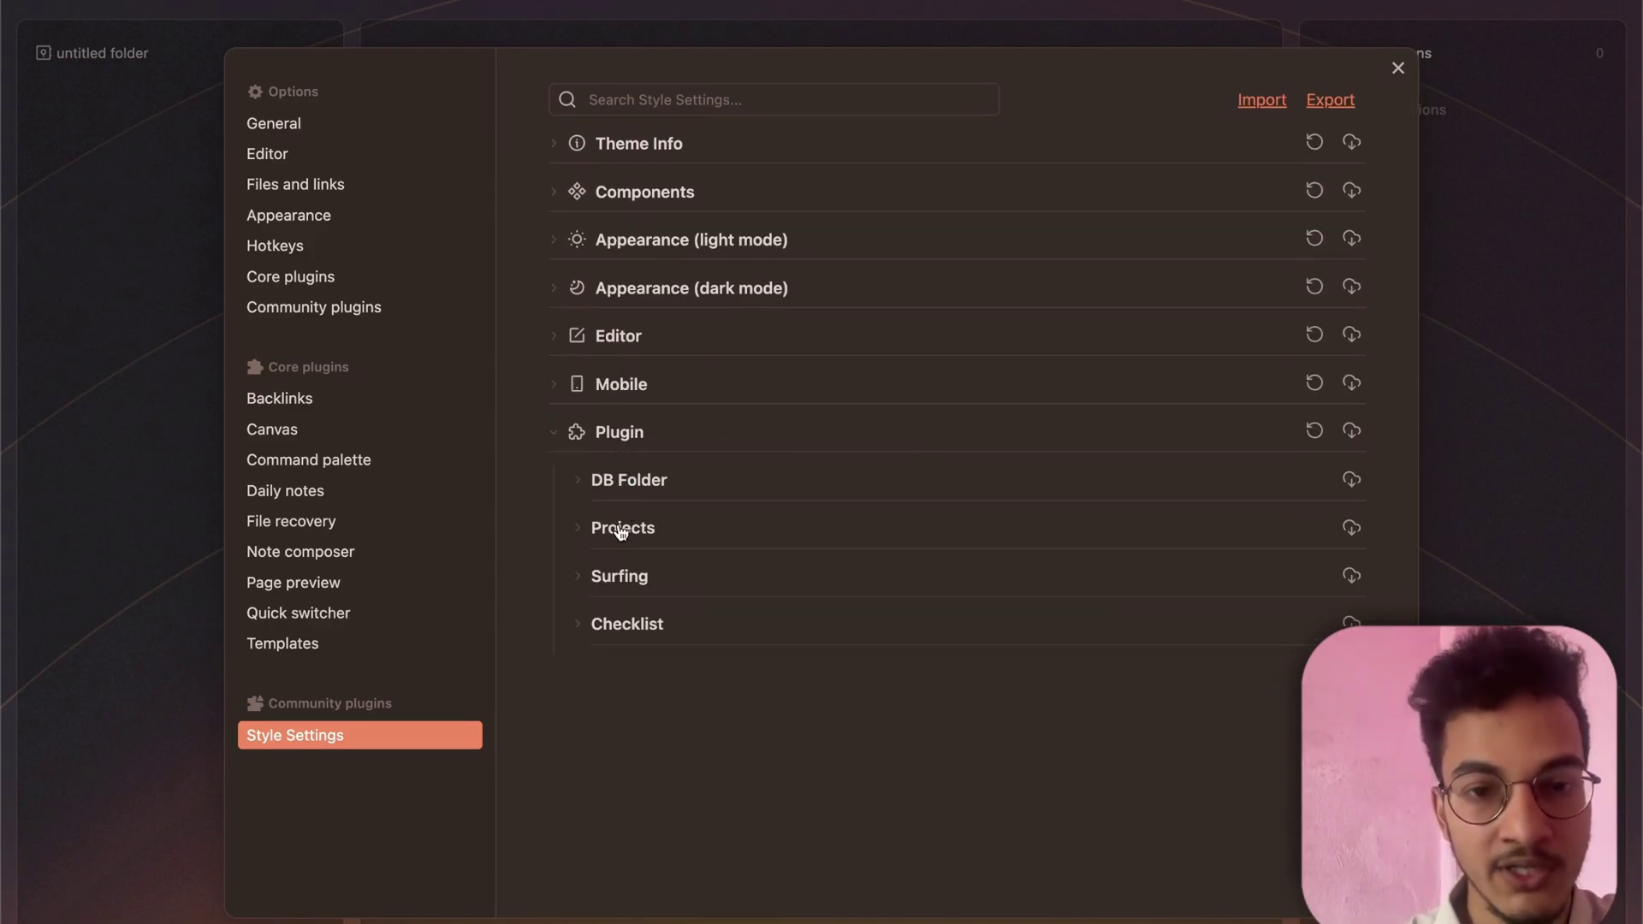
- Examine the Projects entry in the Plugin section, including its background color option, and collapse the entry
left_click(622, 532)
left_click(620, 676)
left_click(620, 676)
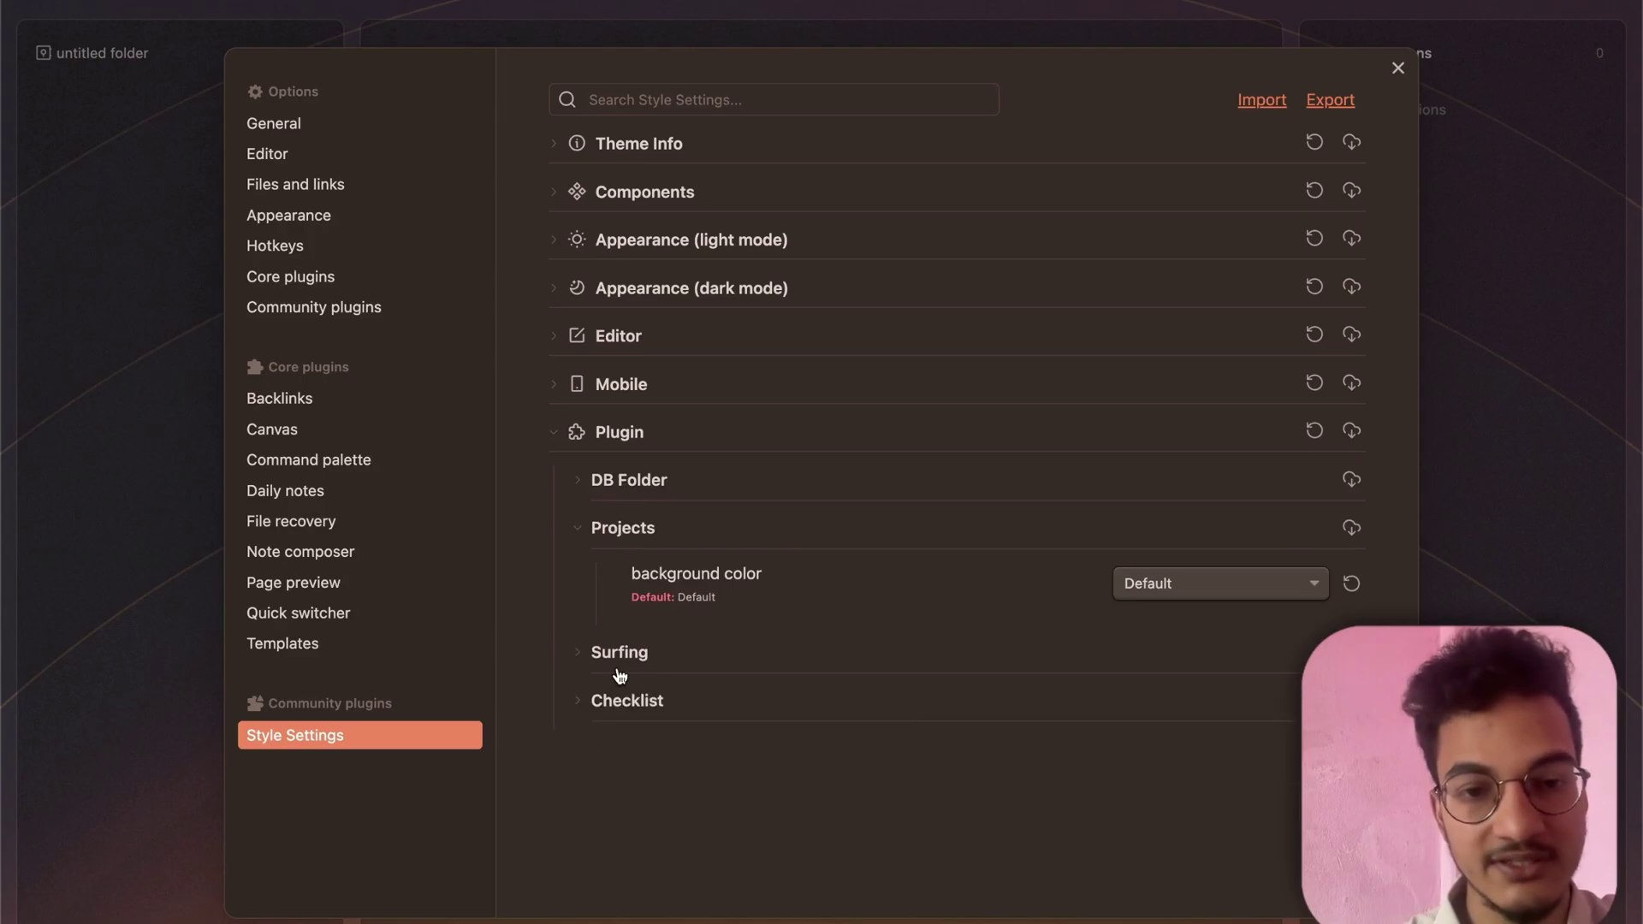
left_click(645, 535)
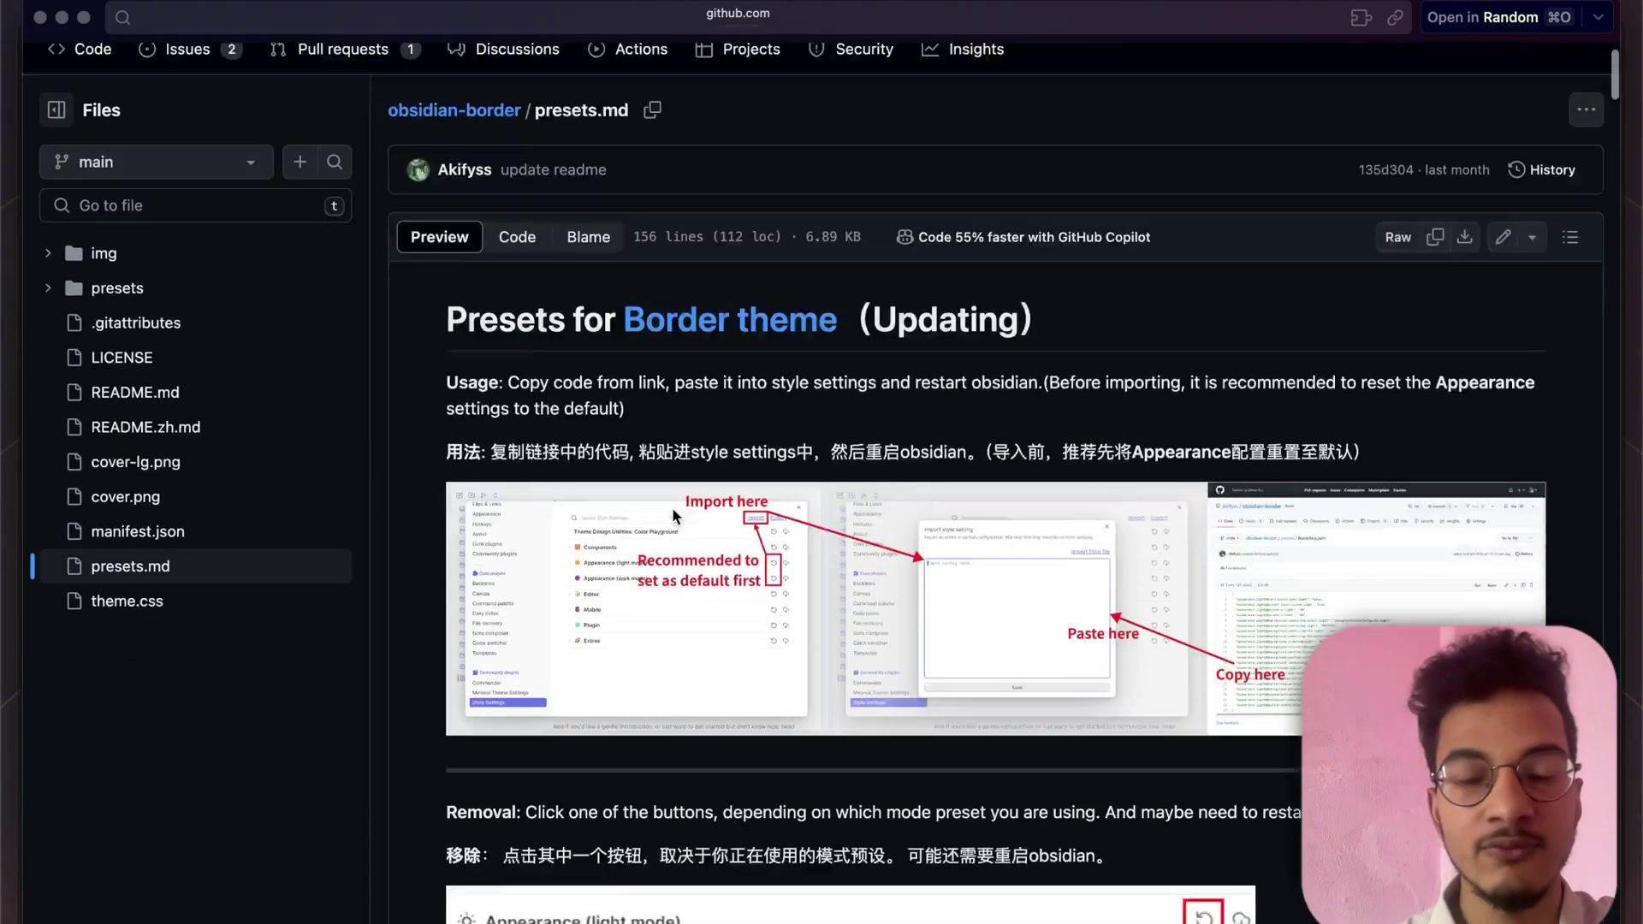
- Browse the Border theme presets page and view the Second Brain vault's layout for comparison before returning to the new vault
scroll(670, 506, "down", 15)
scroll(672, 516, "down", 7)
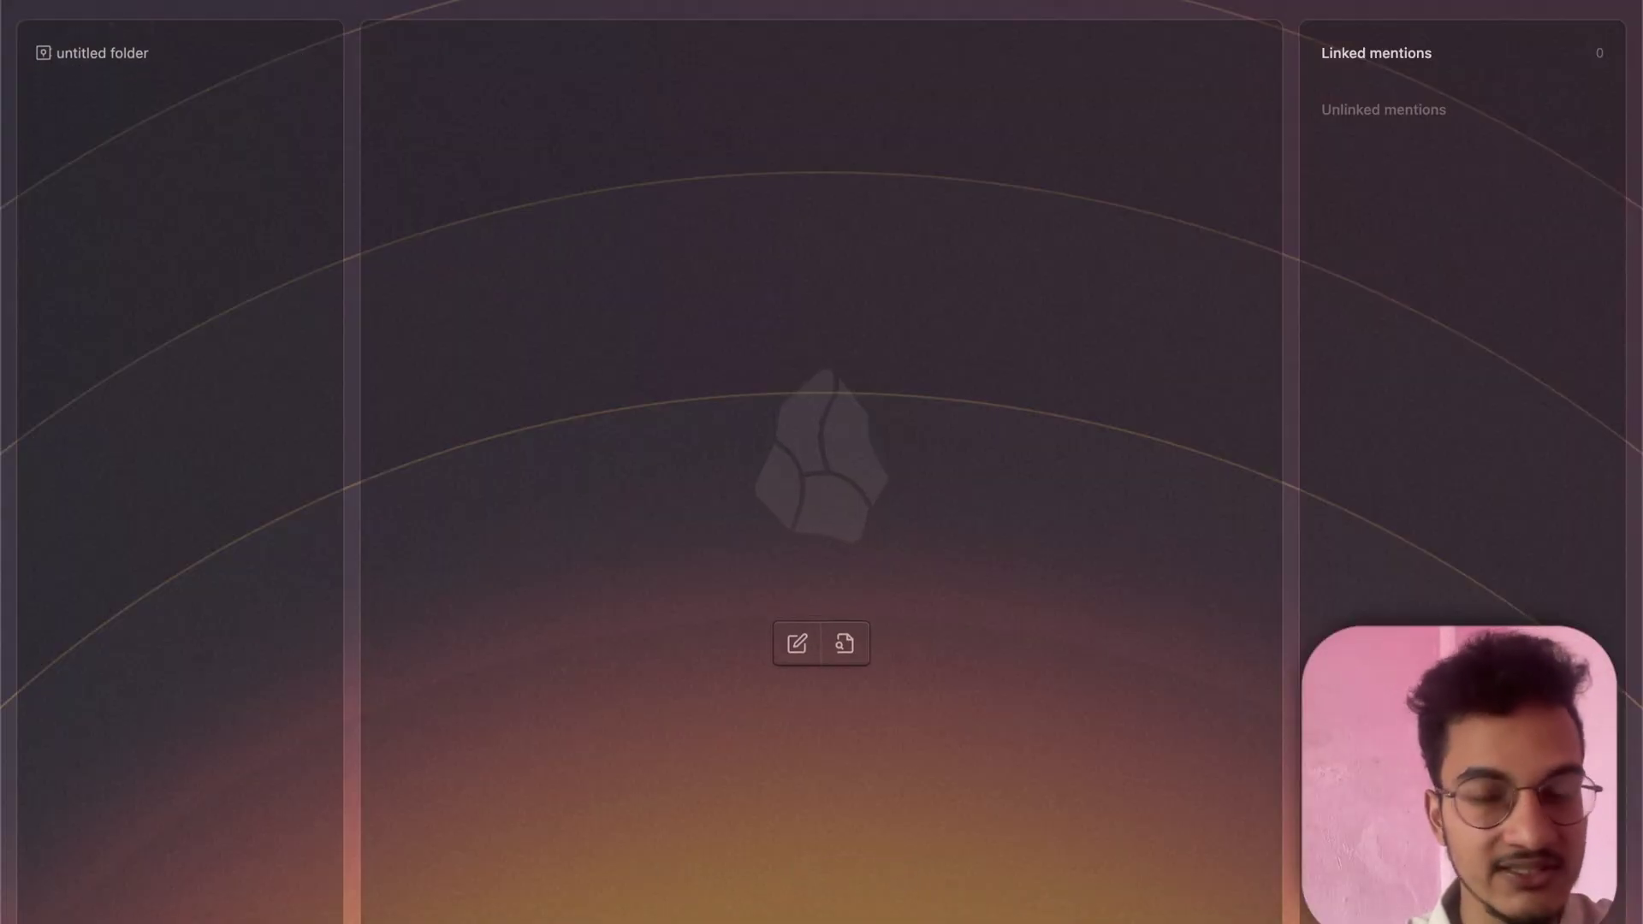
left_click(759, 917)
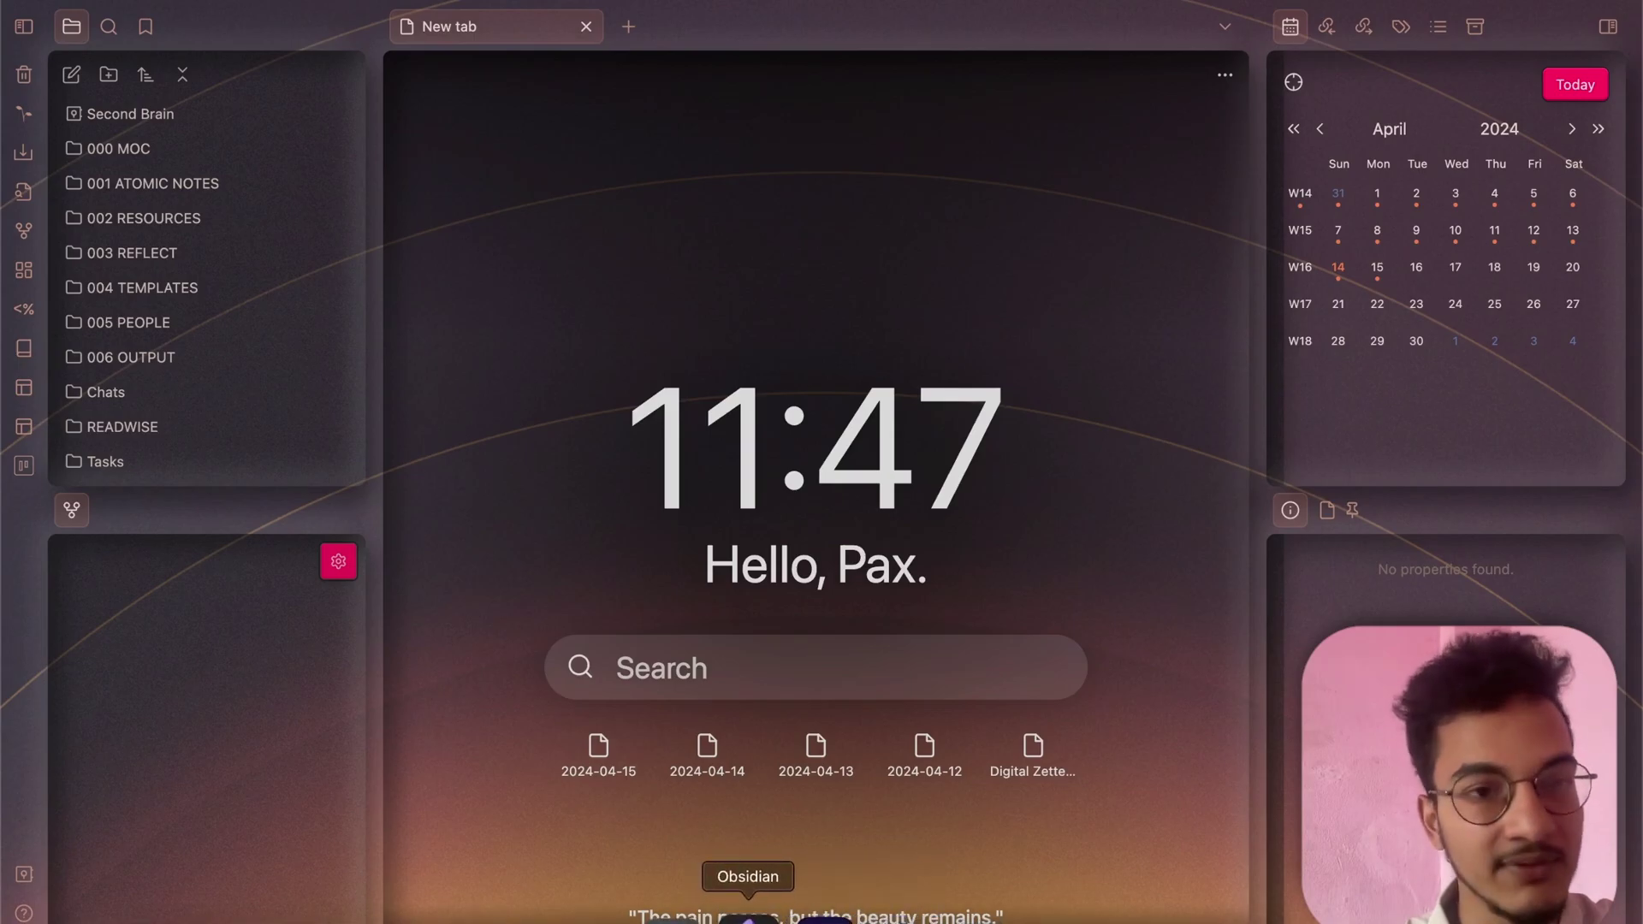
key("super+grave")
key("super+grave")
key("super+grave")
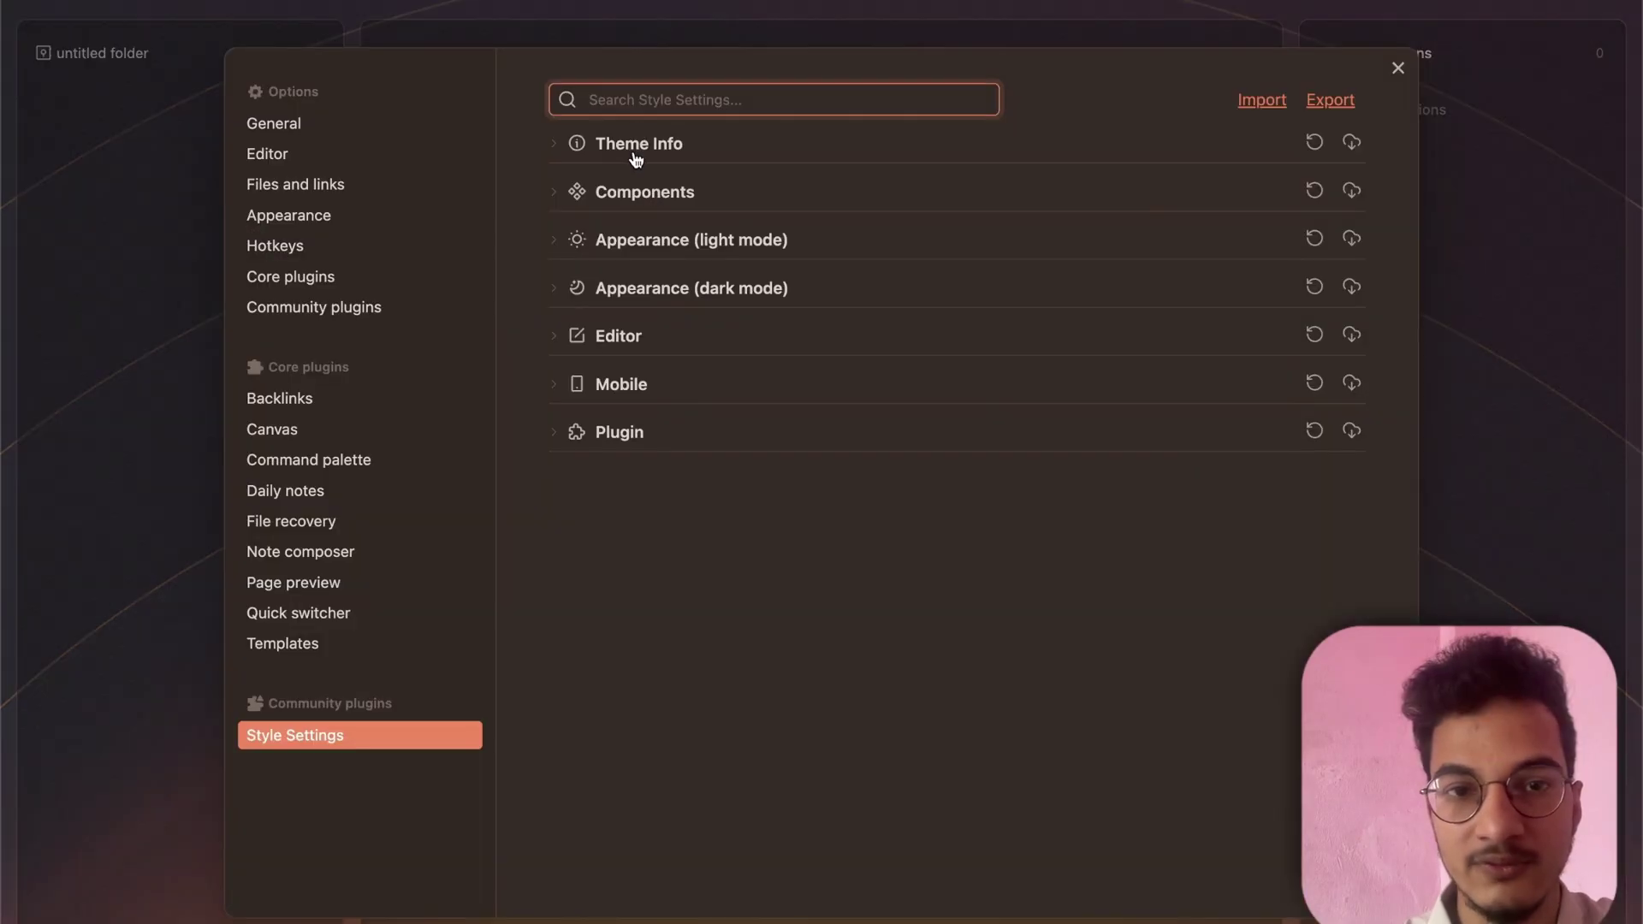
- Open the presets page from Style Settings' Theme Info section, find the Neumorphism preset and open its JSON file
left_click(633, 151)
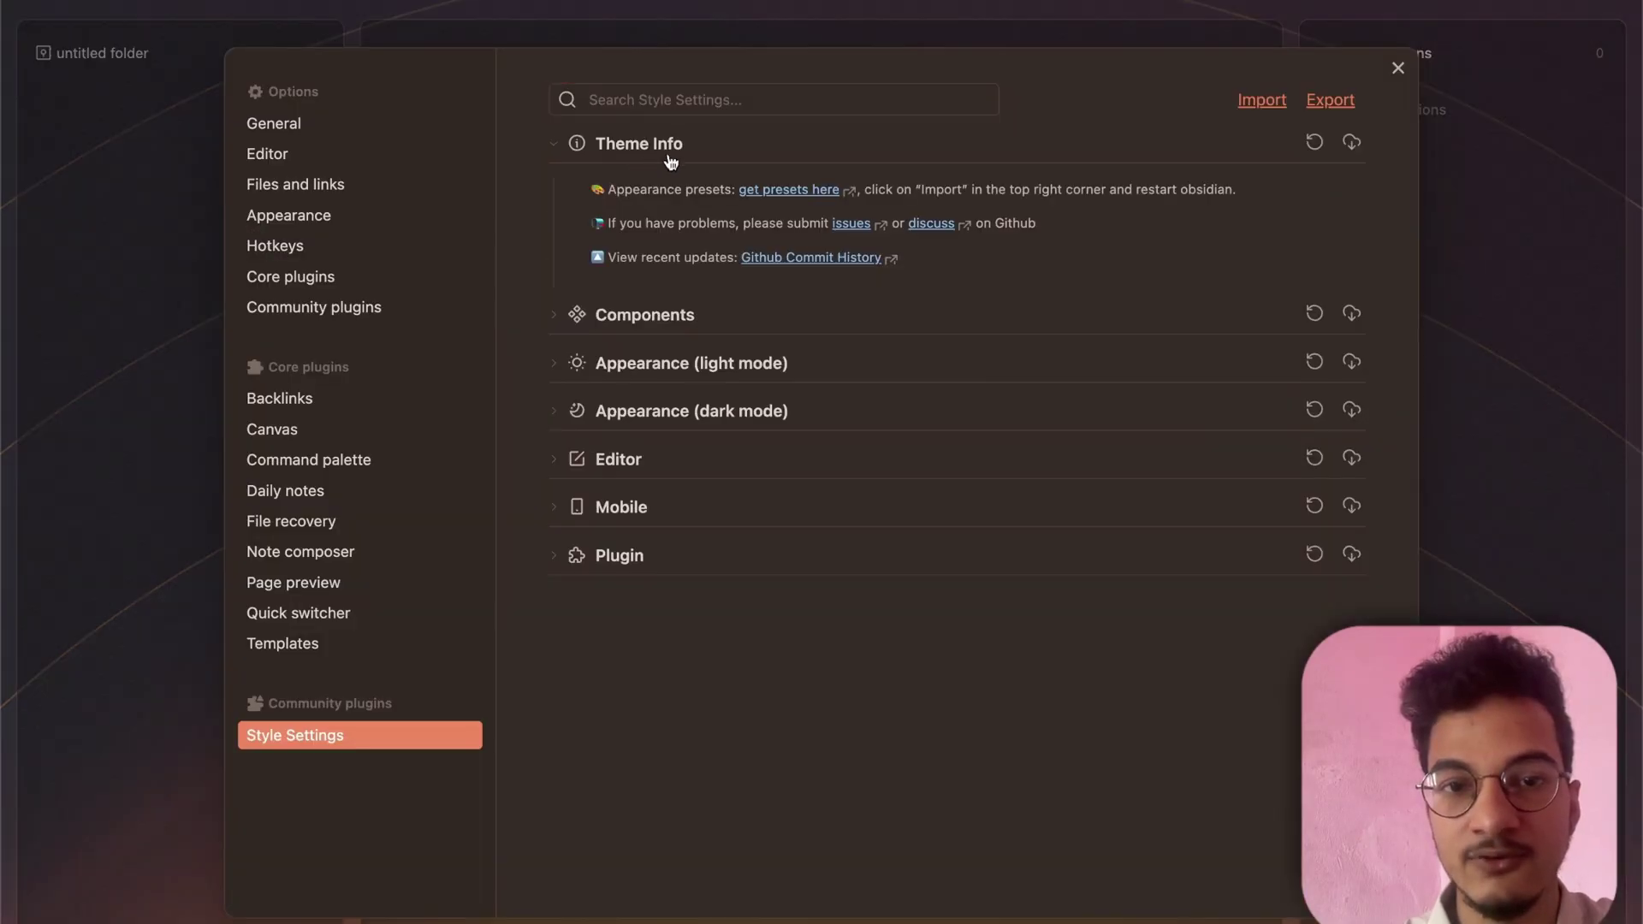
left_click(804, 189)
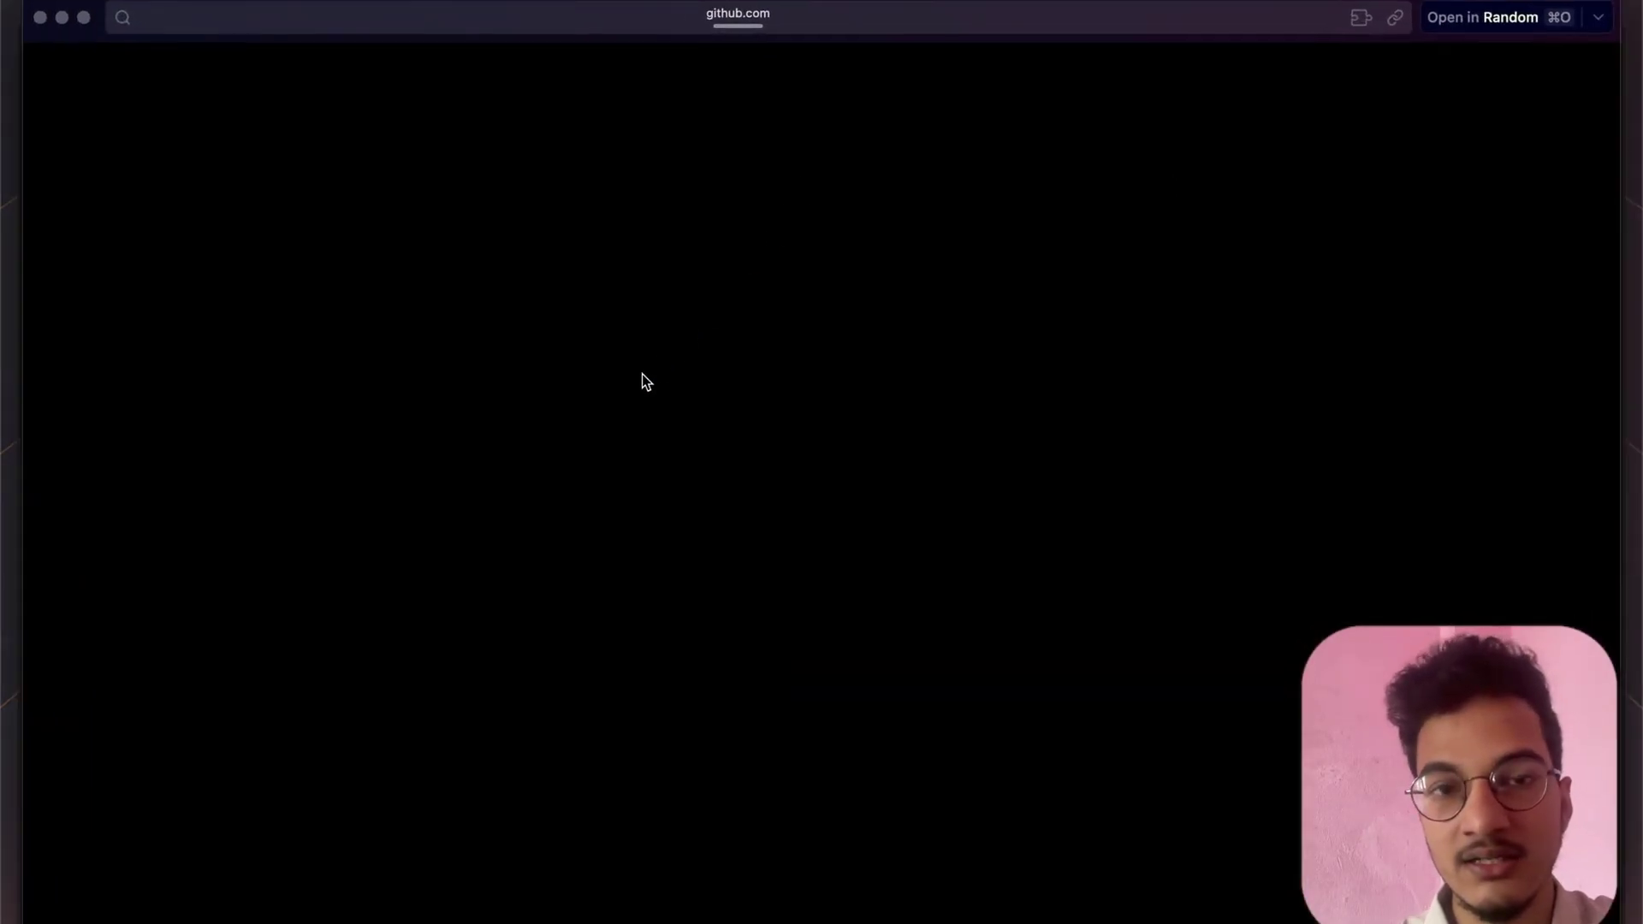
scroll(642, 381, "down", 10)
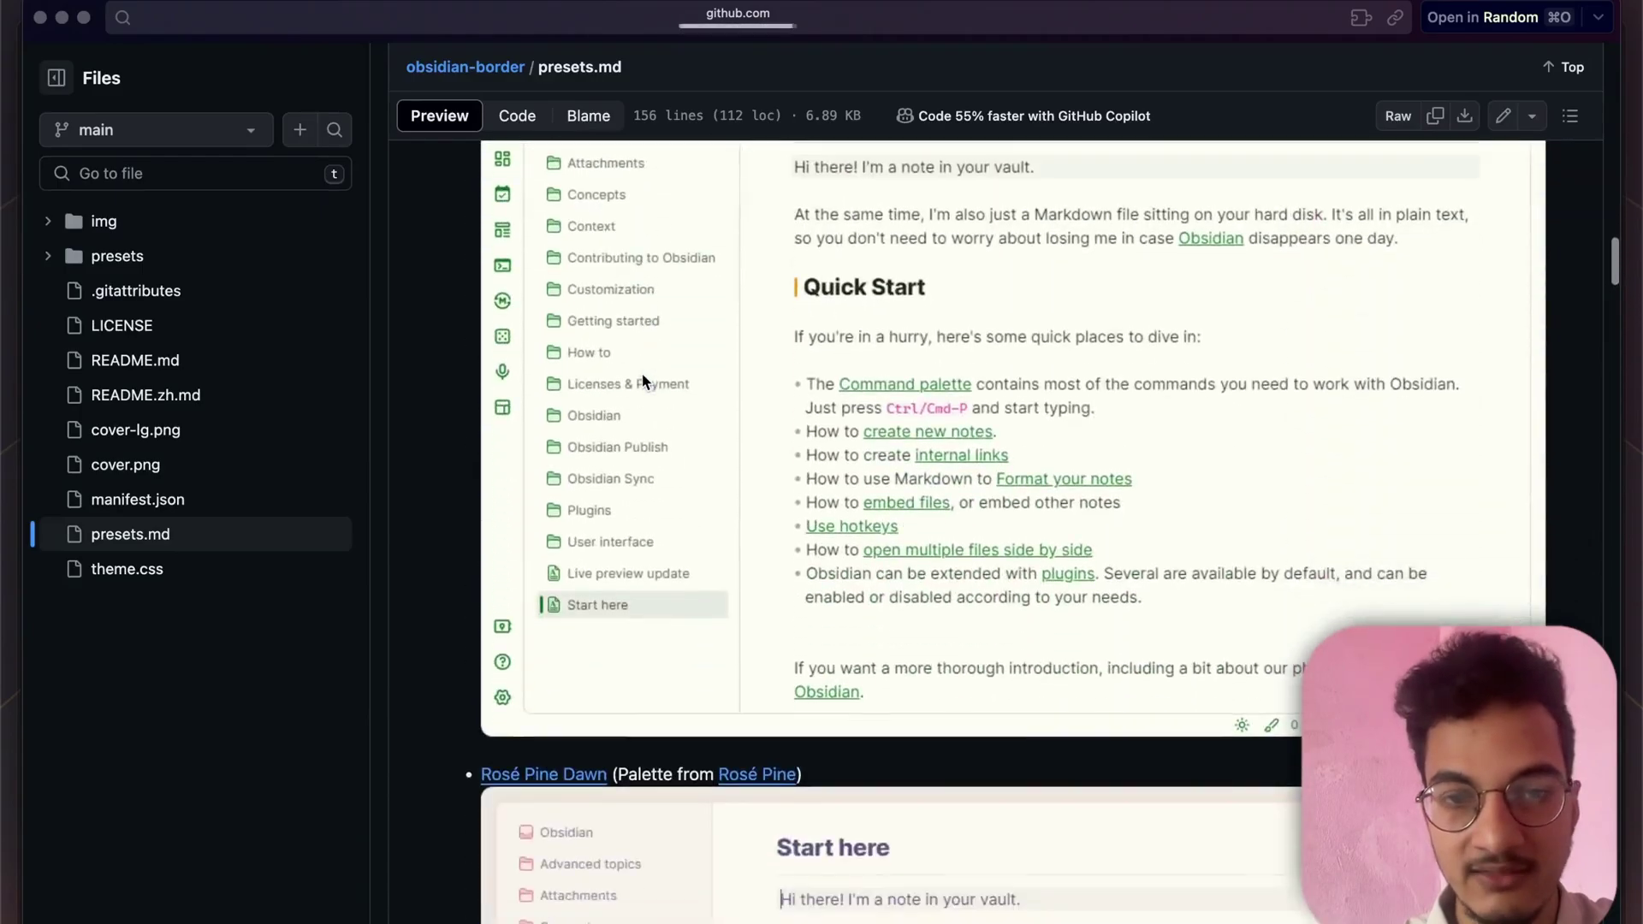
scroll(642, 381, "down", 15)
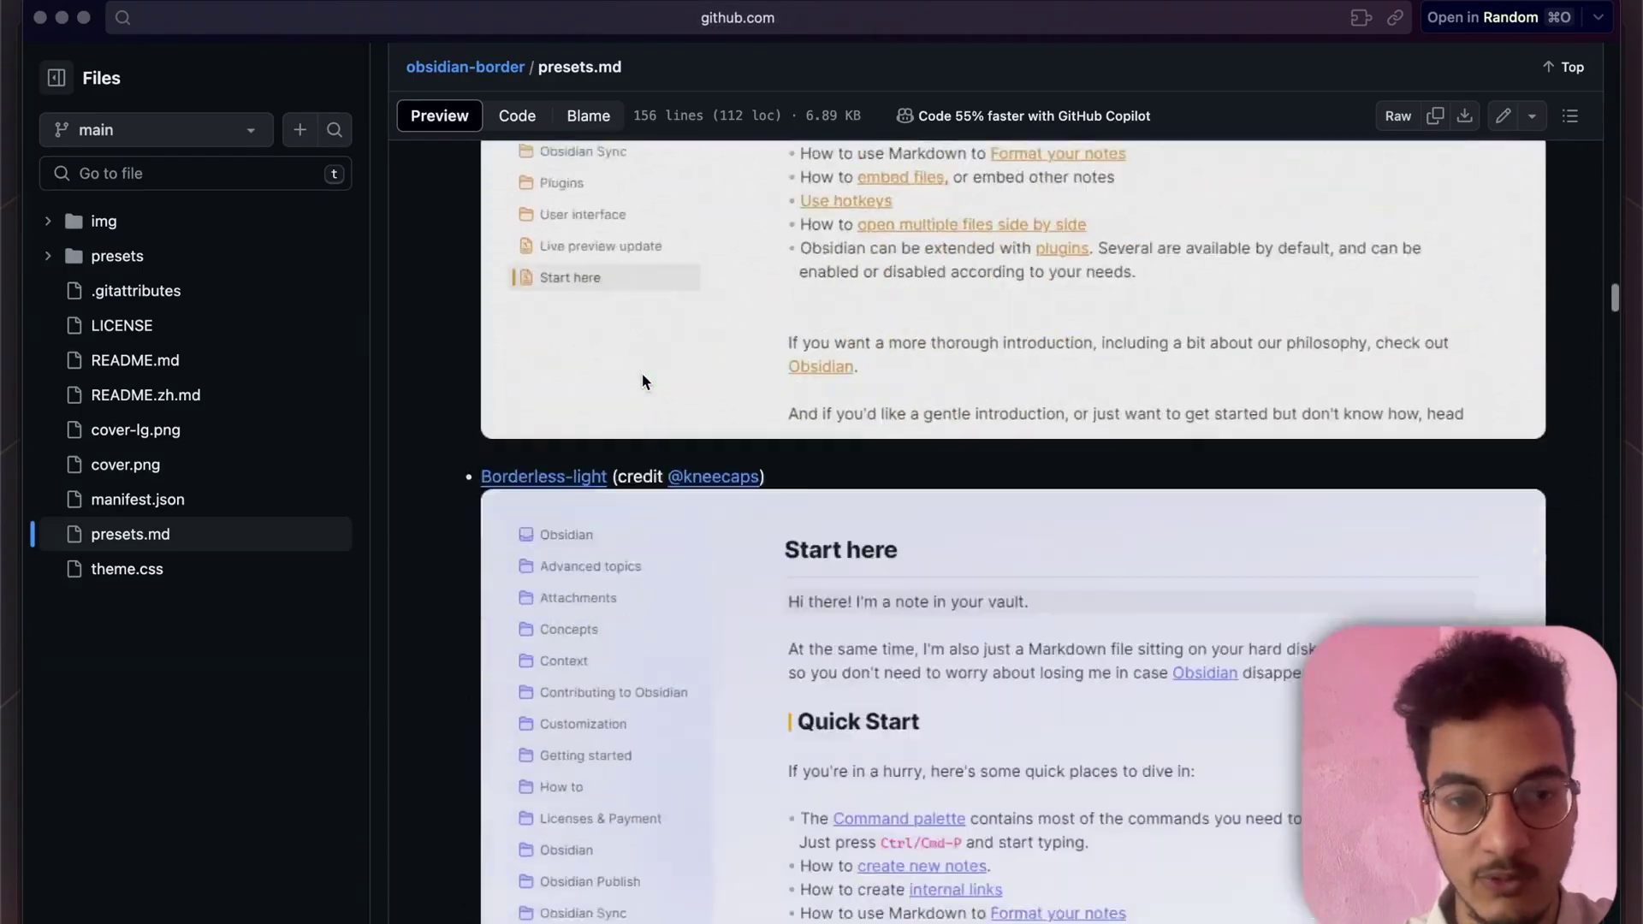
scroll(644, 380, "down", 12)
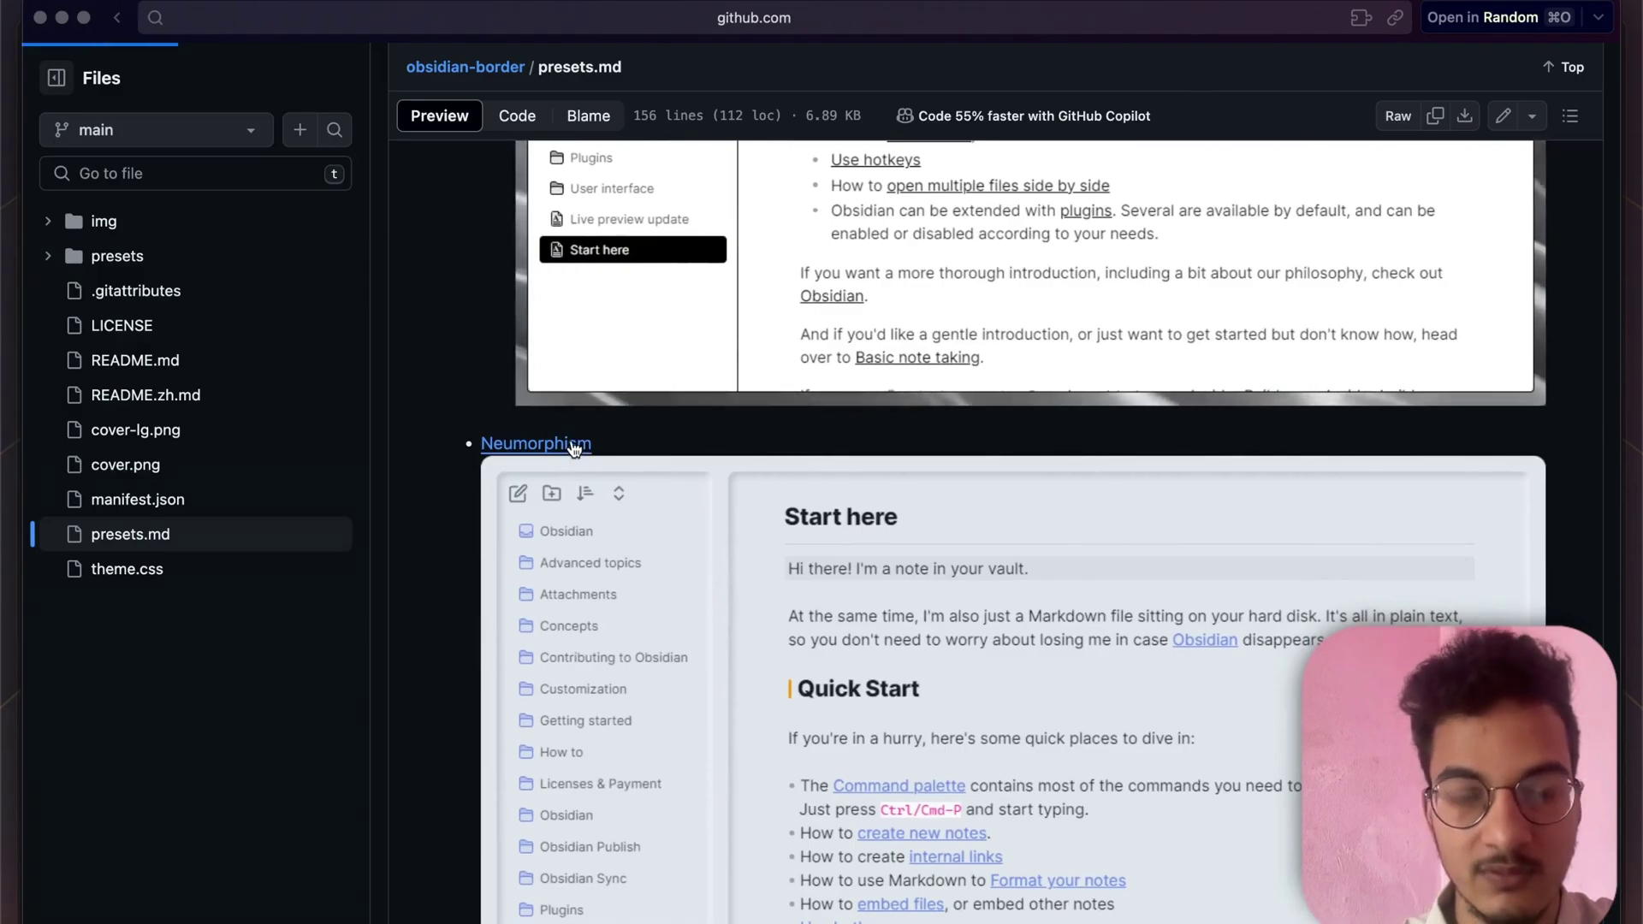
left_click(572, 457)
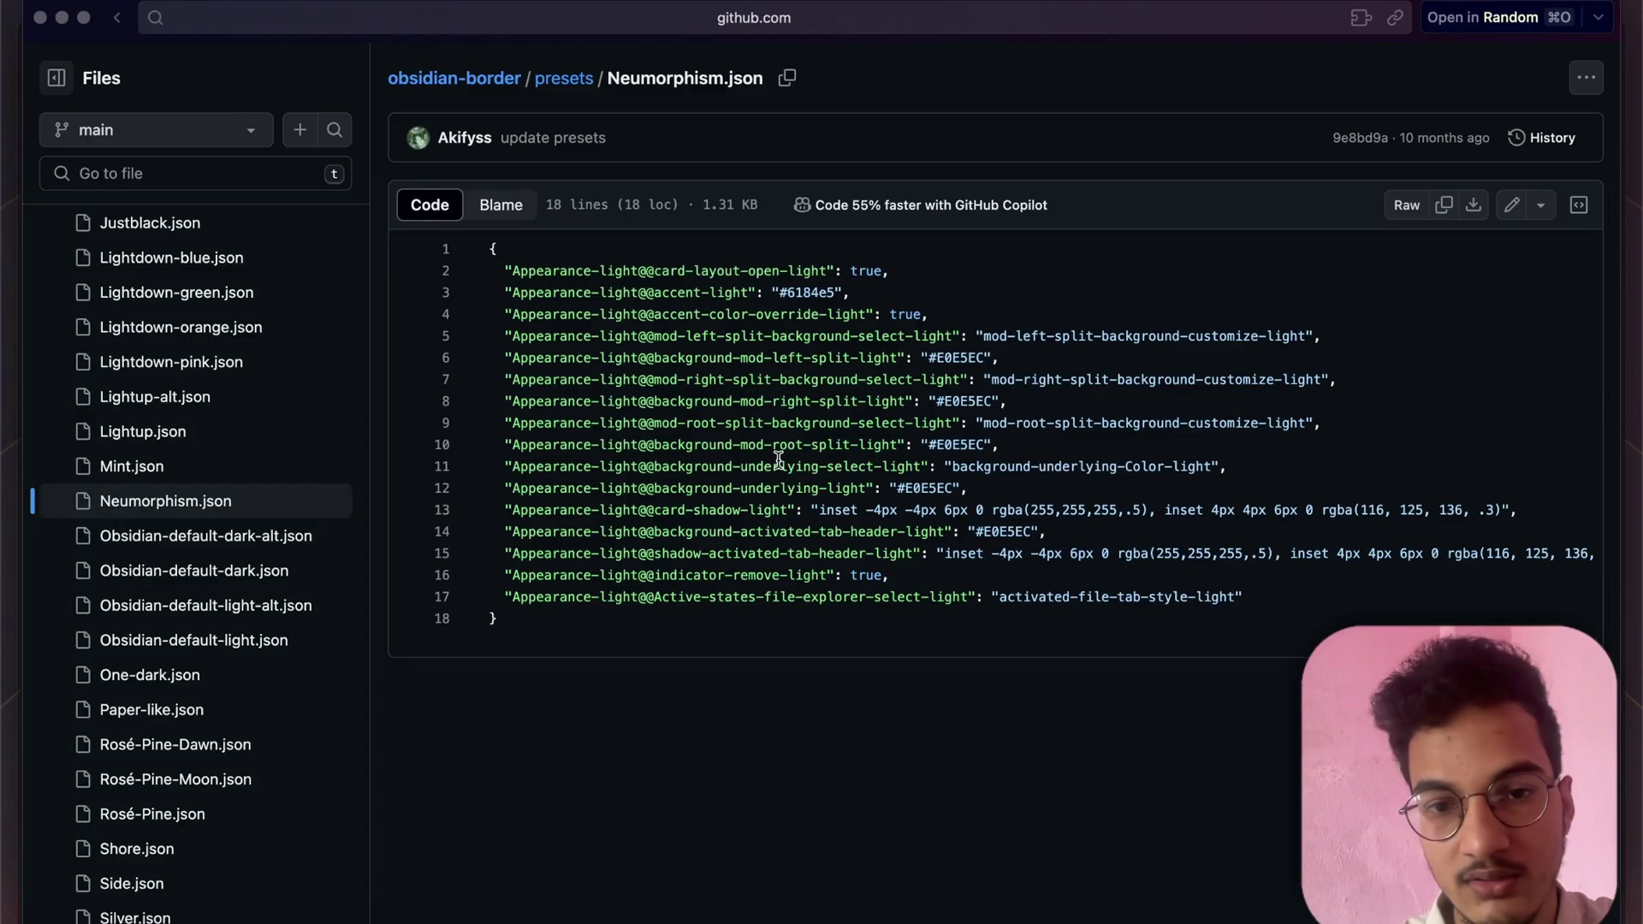
- Copy the quoted card-shadow-light value from line 13 of Neumorphism.json
left_click_drag(811, 510, 1511, 510)
right_click(963, 510)
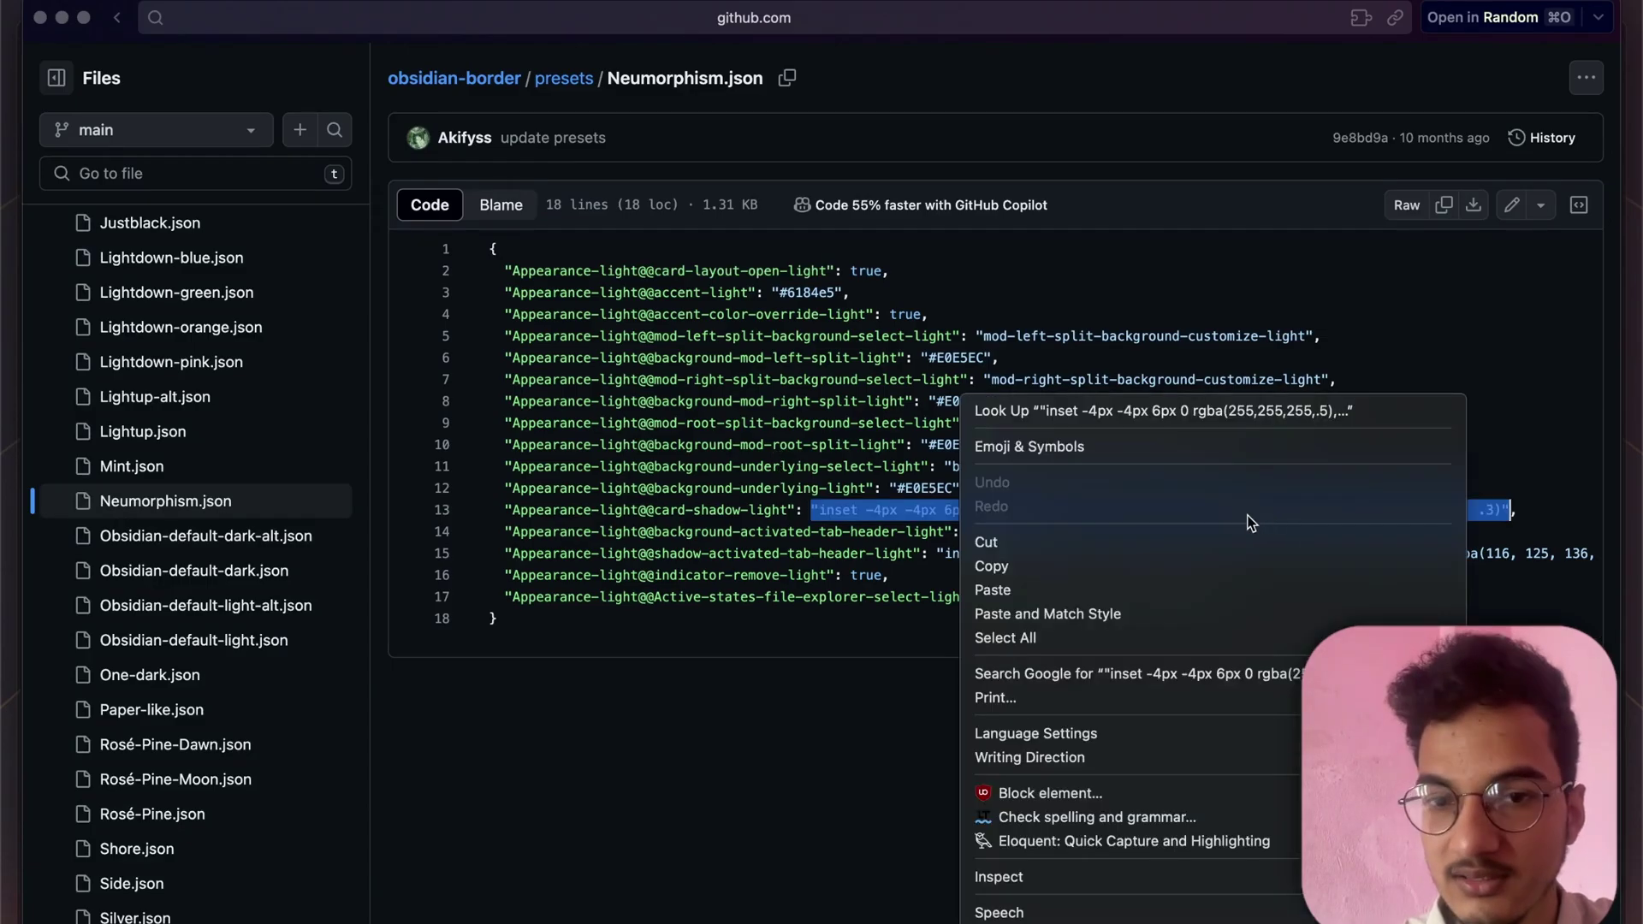
left_click(1225, 564)
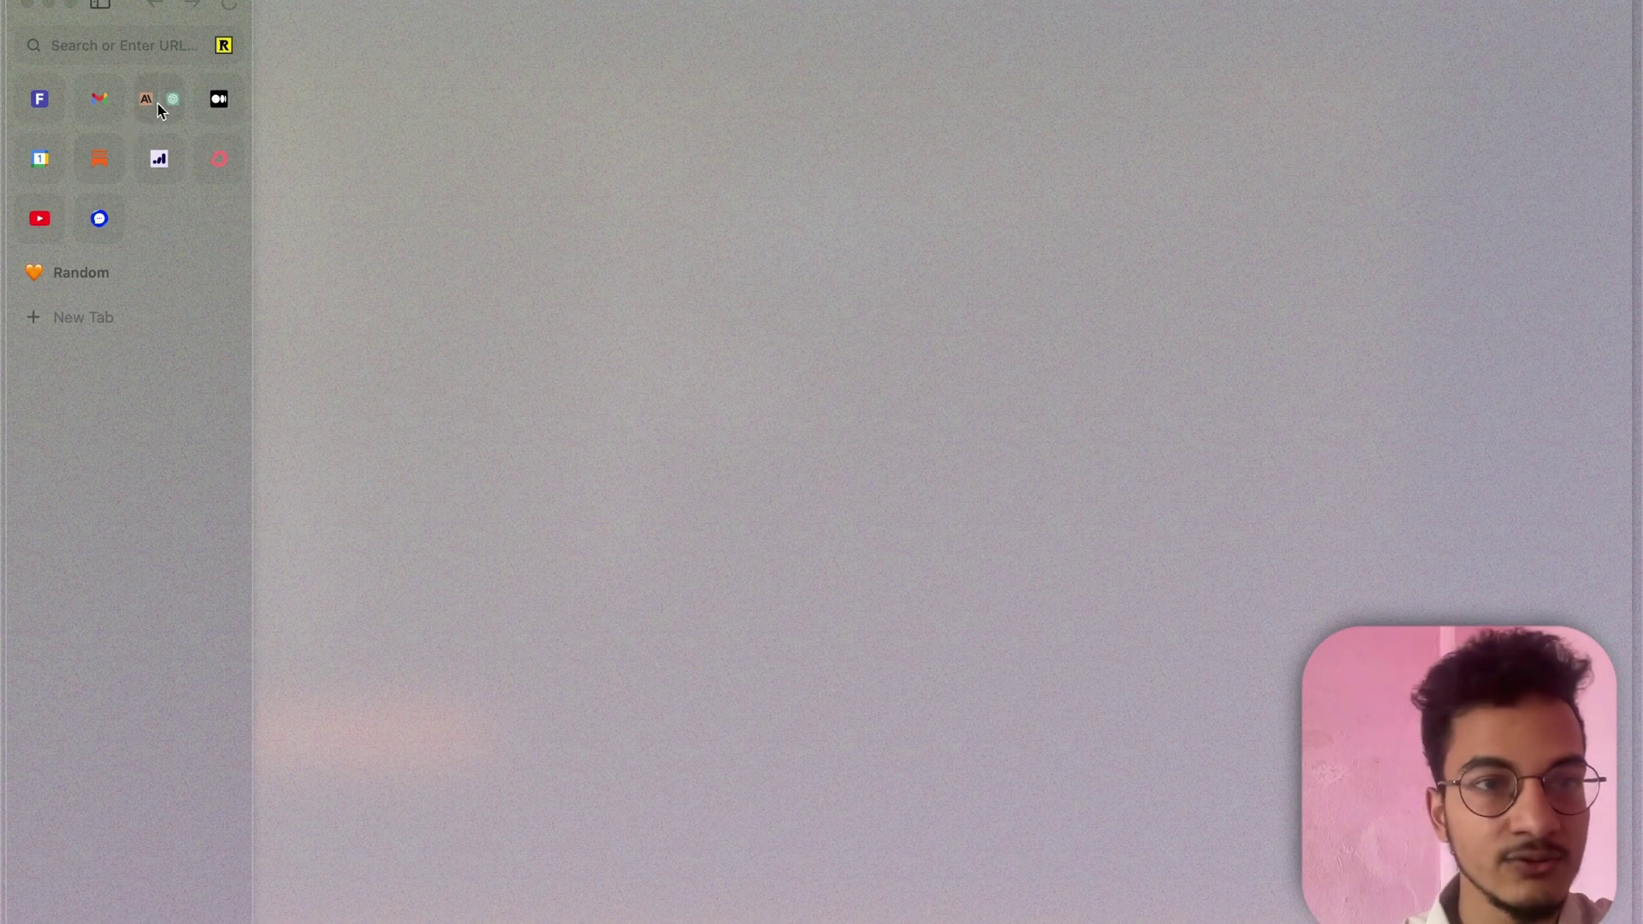
- Switch to Claude, submit the copied neumorphic light-mode shadow with a request to change its colors for dark mode, and copy the returned code
left_click(158, 104)
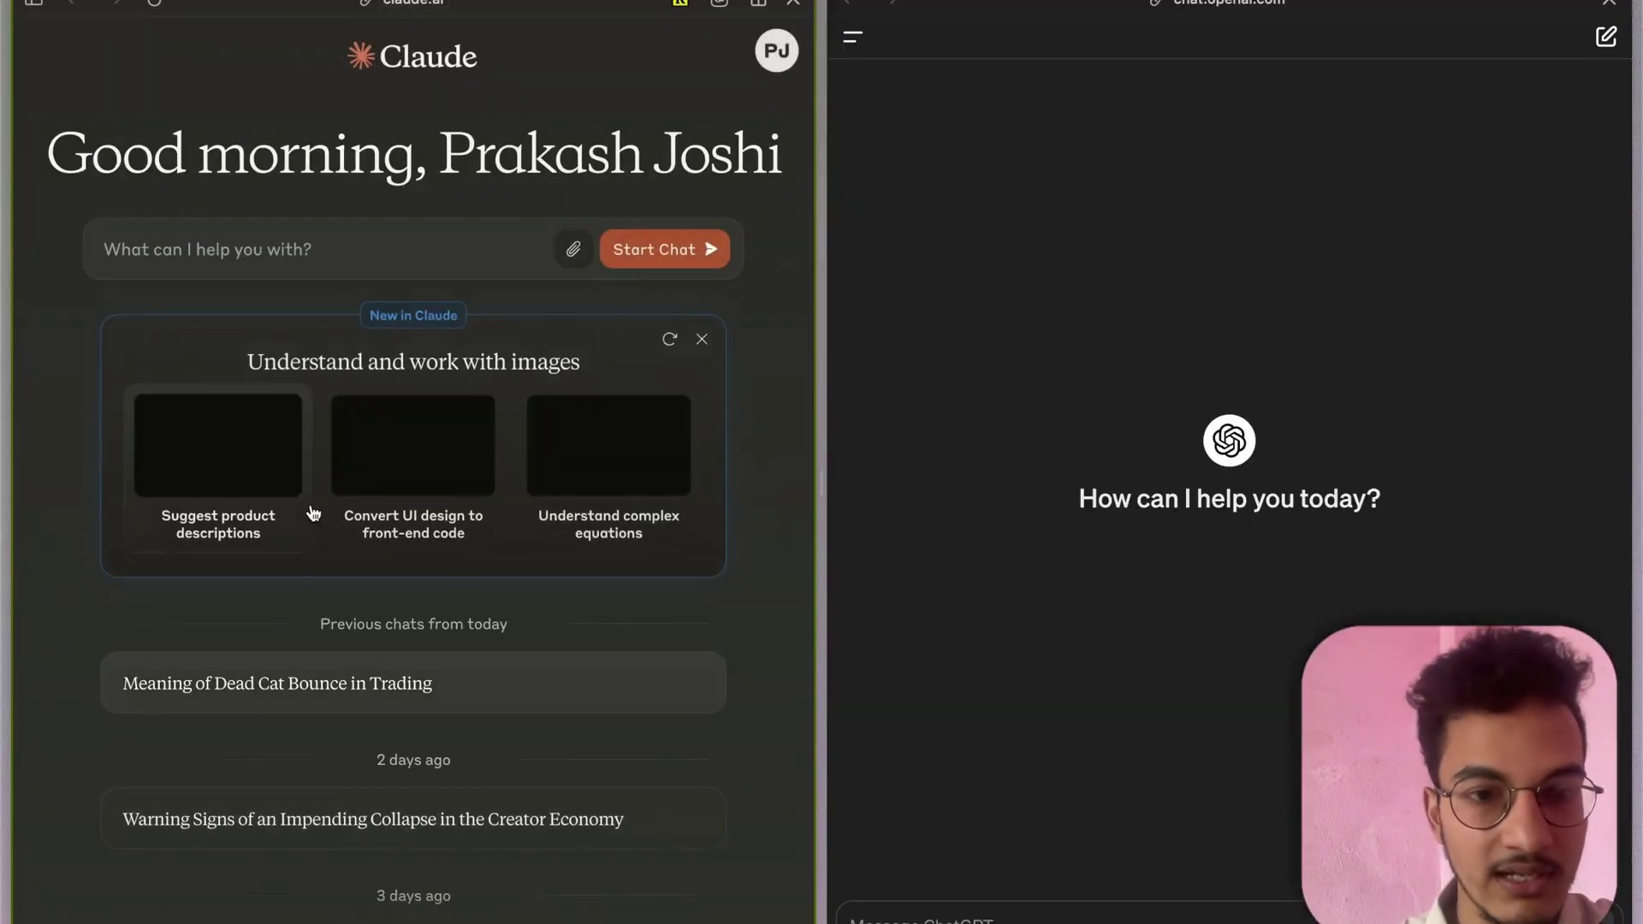
left_click(261, 250)
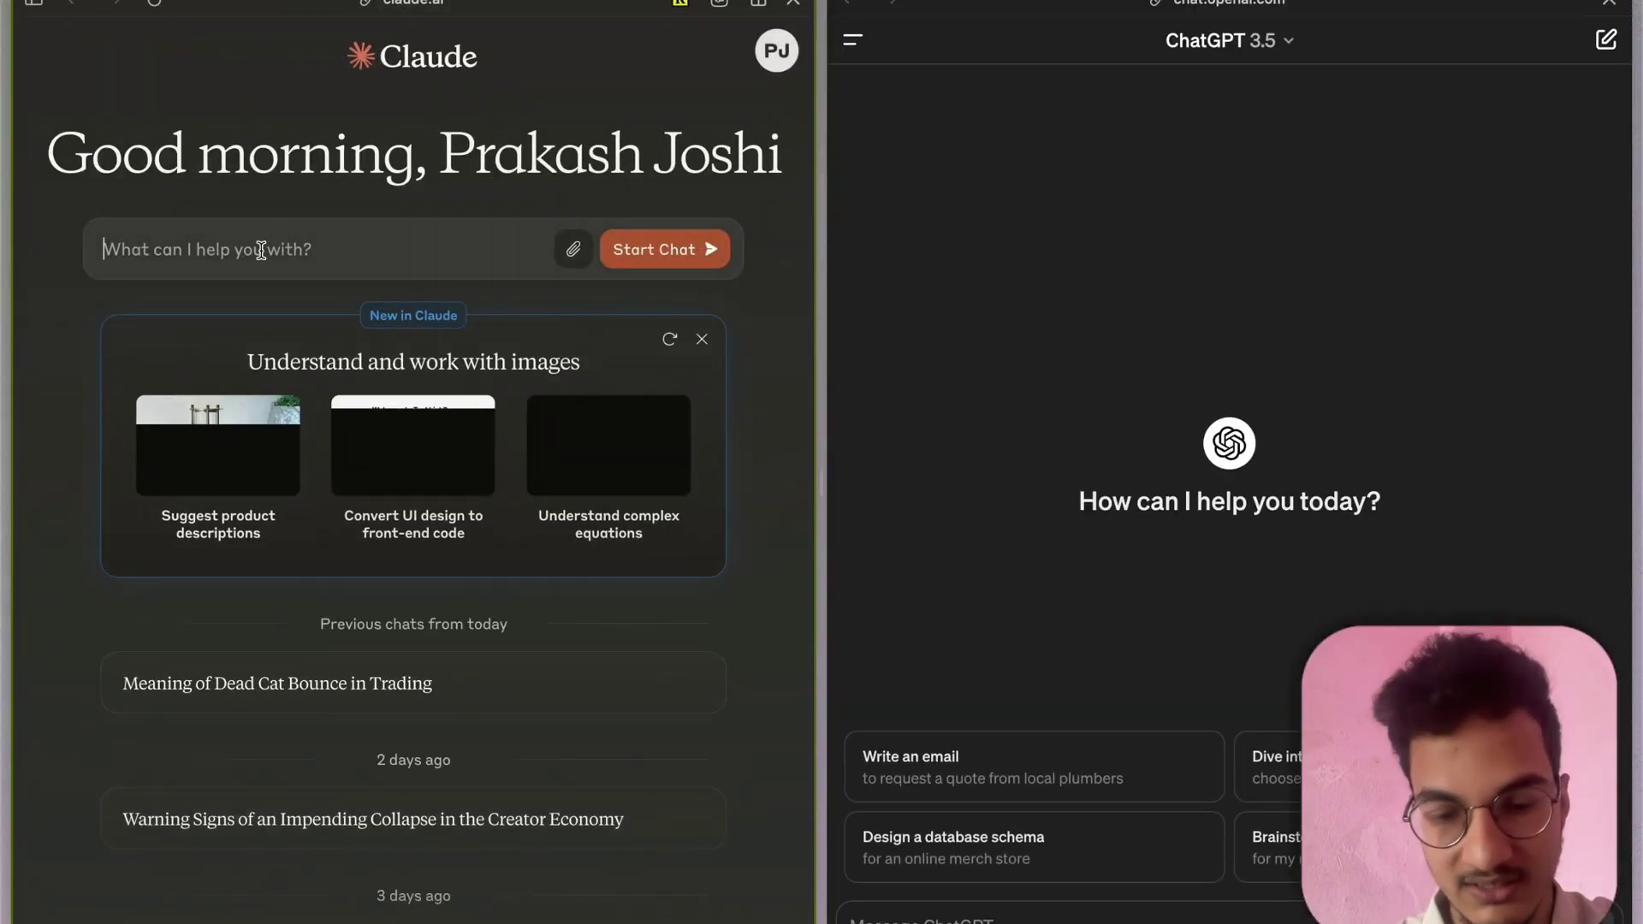
key("super+v")
key("shift+Return")
key("shift+Return")
type("T")
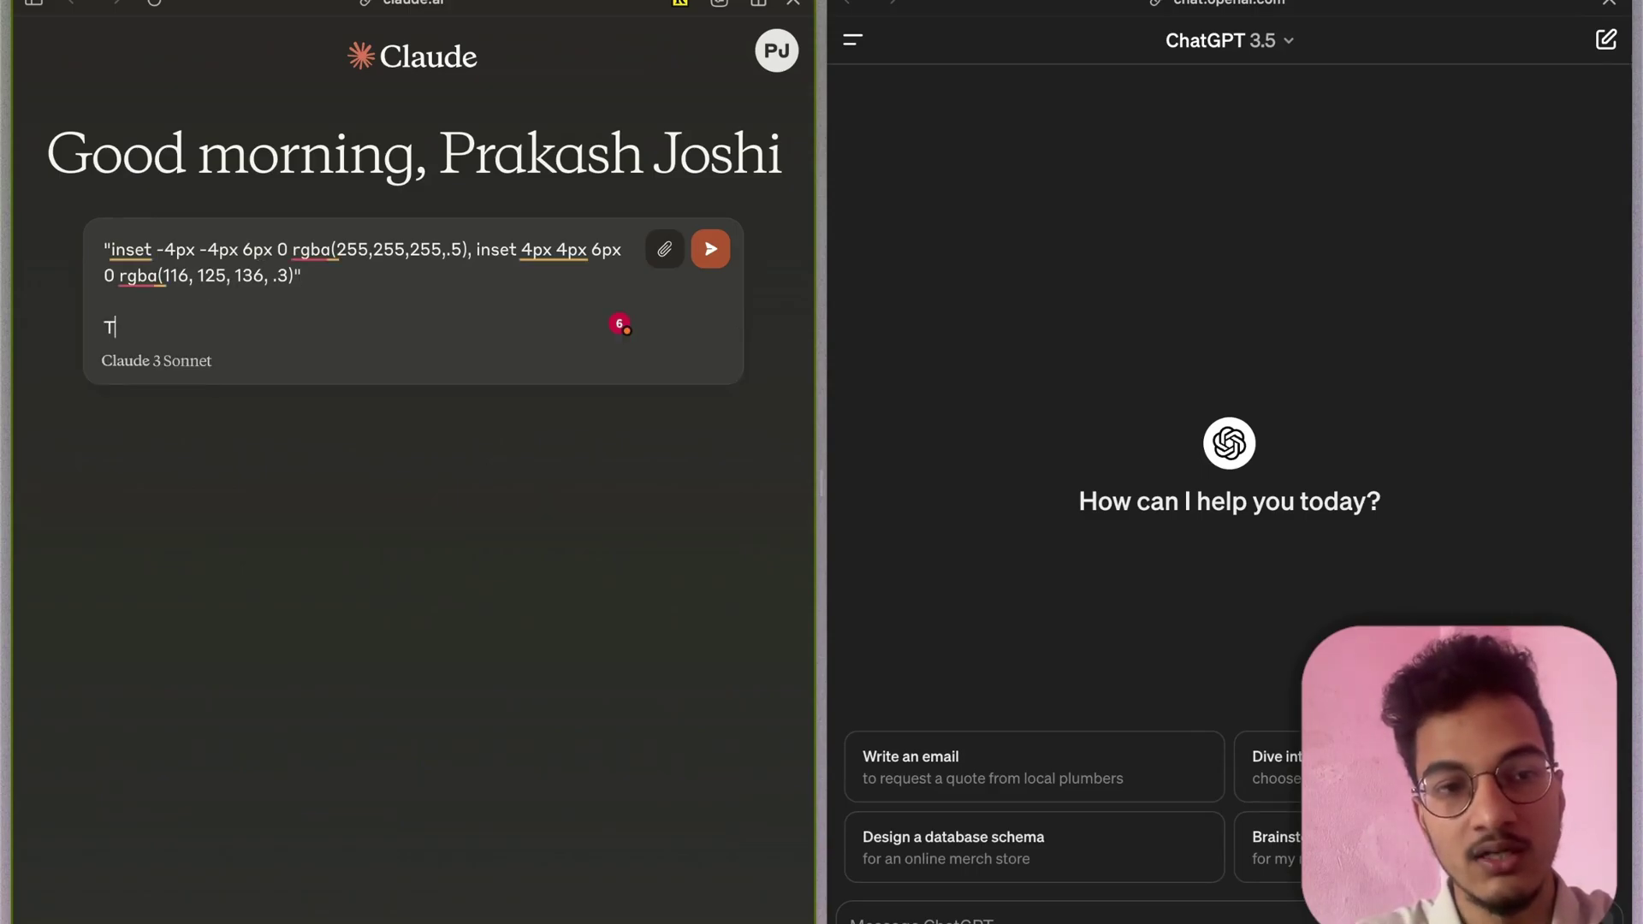
type("his")
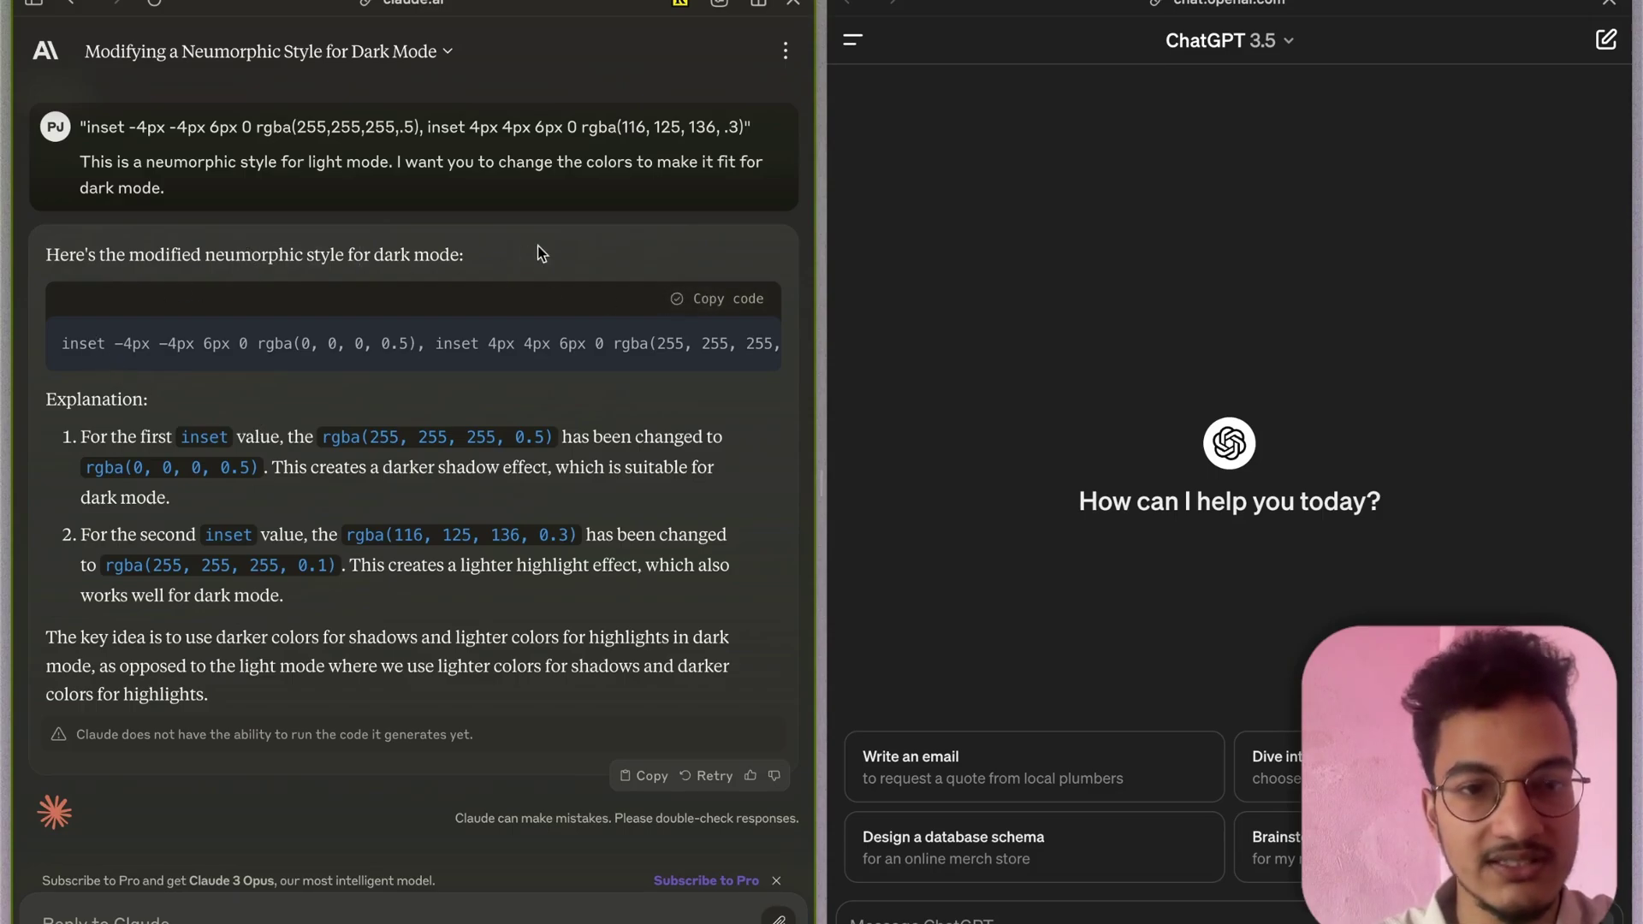
- Return to Obsidian's Style Settings, expand Appearance (dark mode) and toggle the card layout off and on again
mouse_move(880, 917)
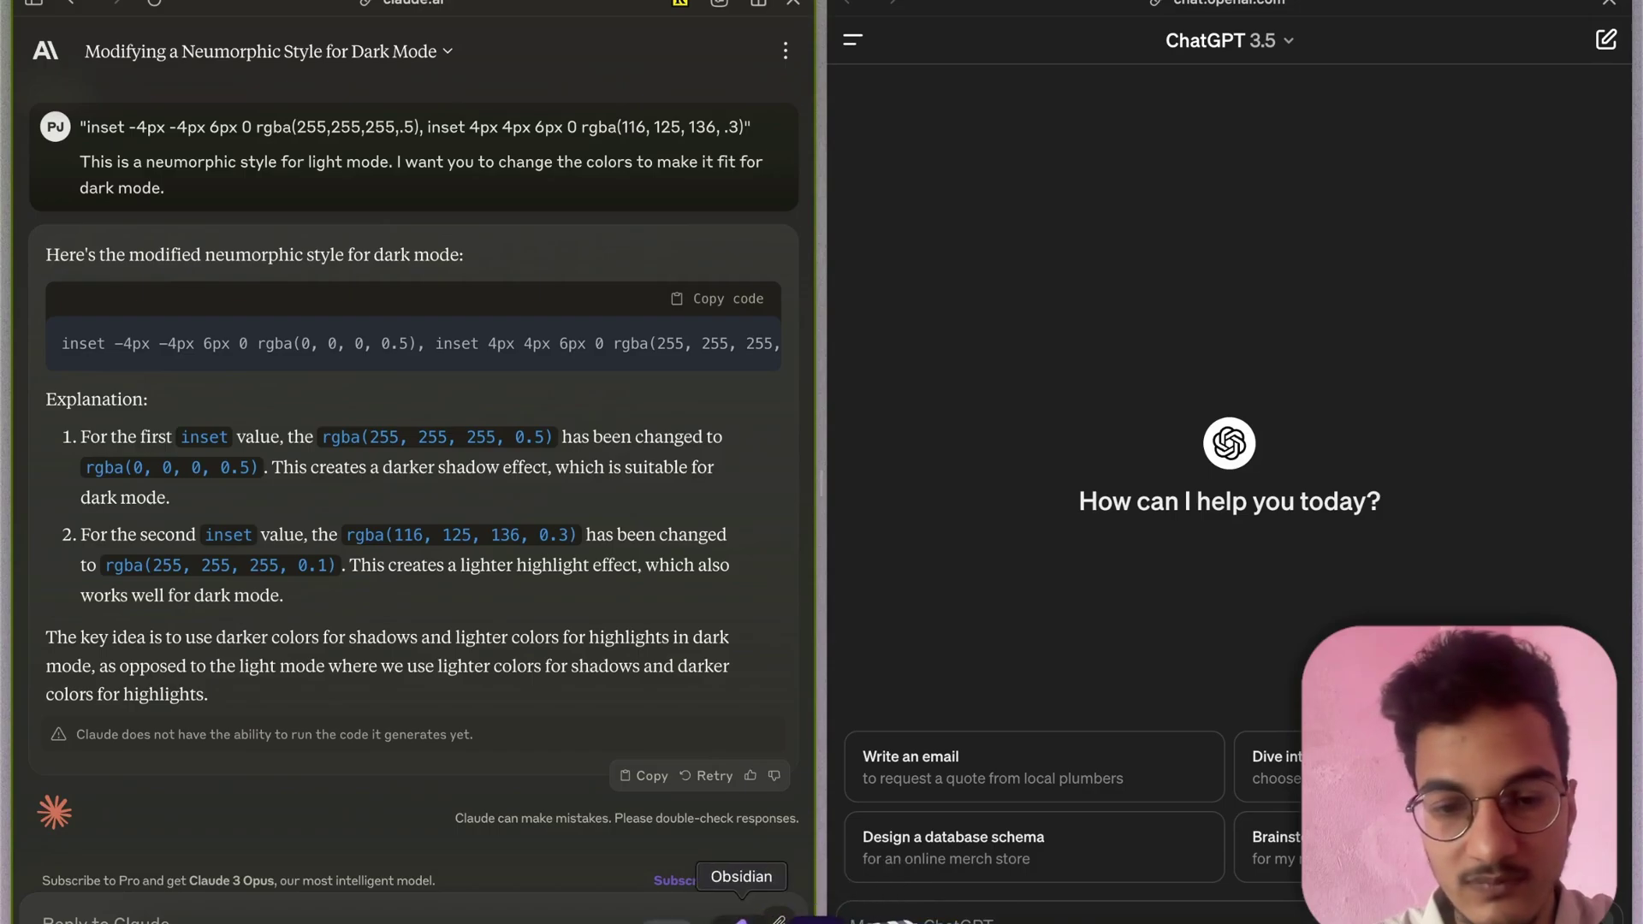
left_click(748, 917)
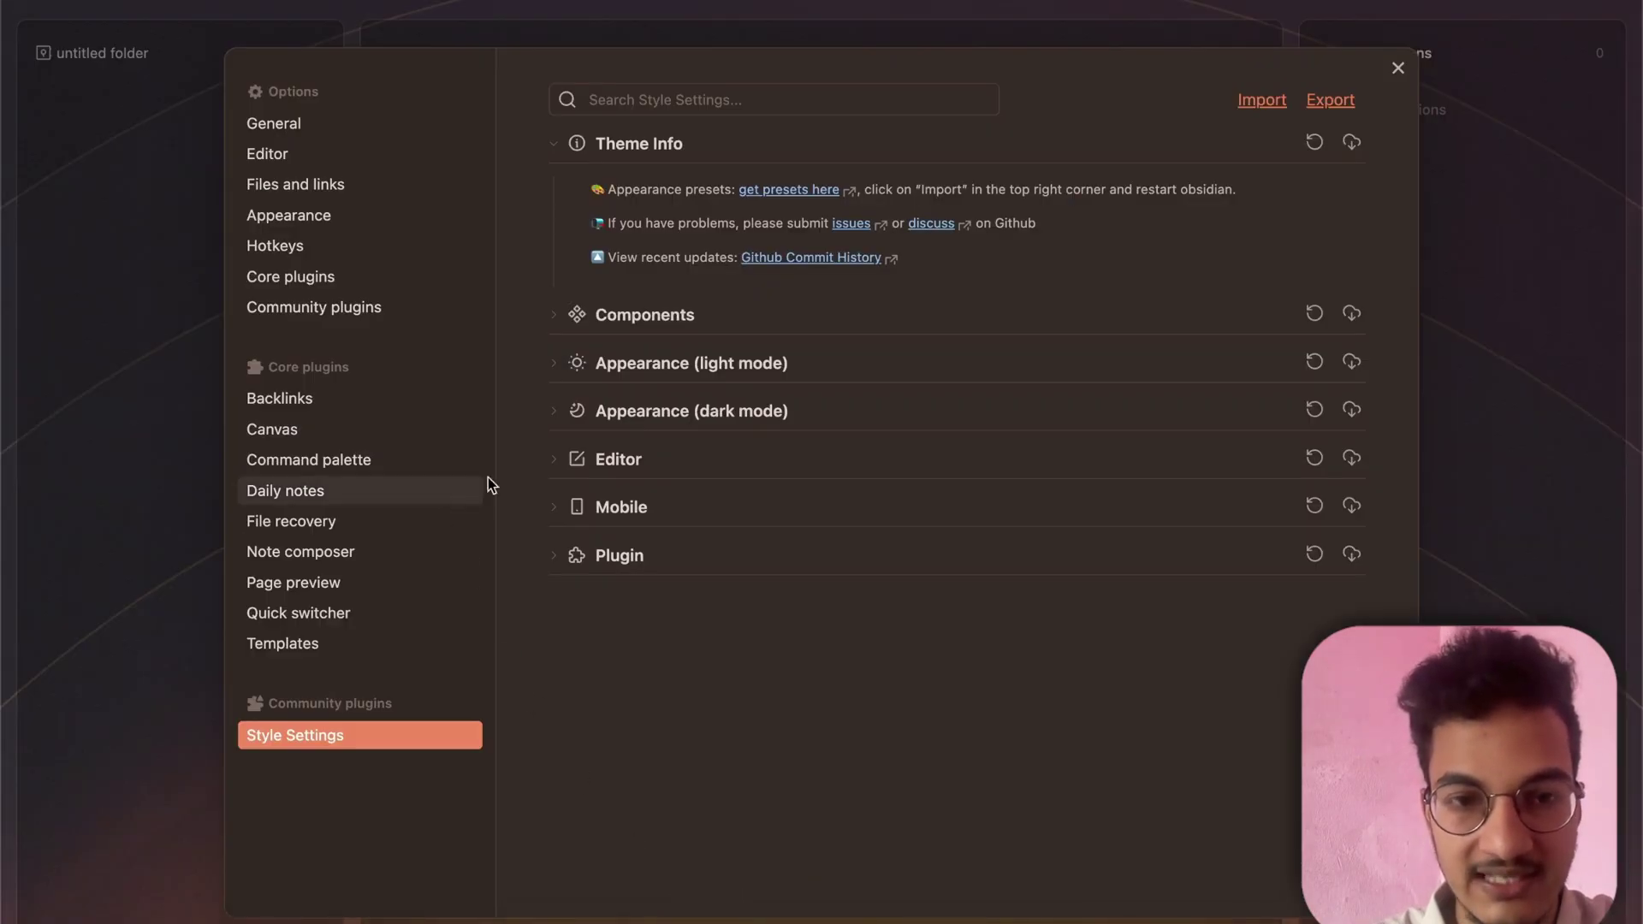
left_click(687, 414)
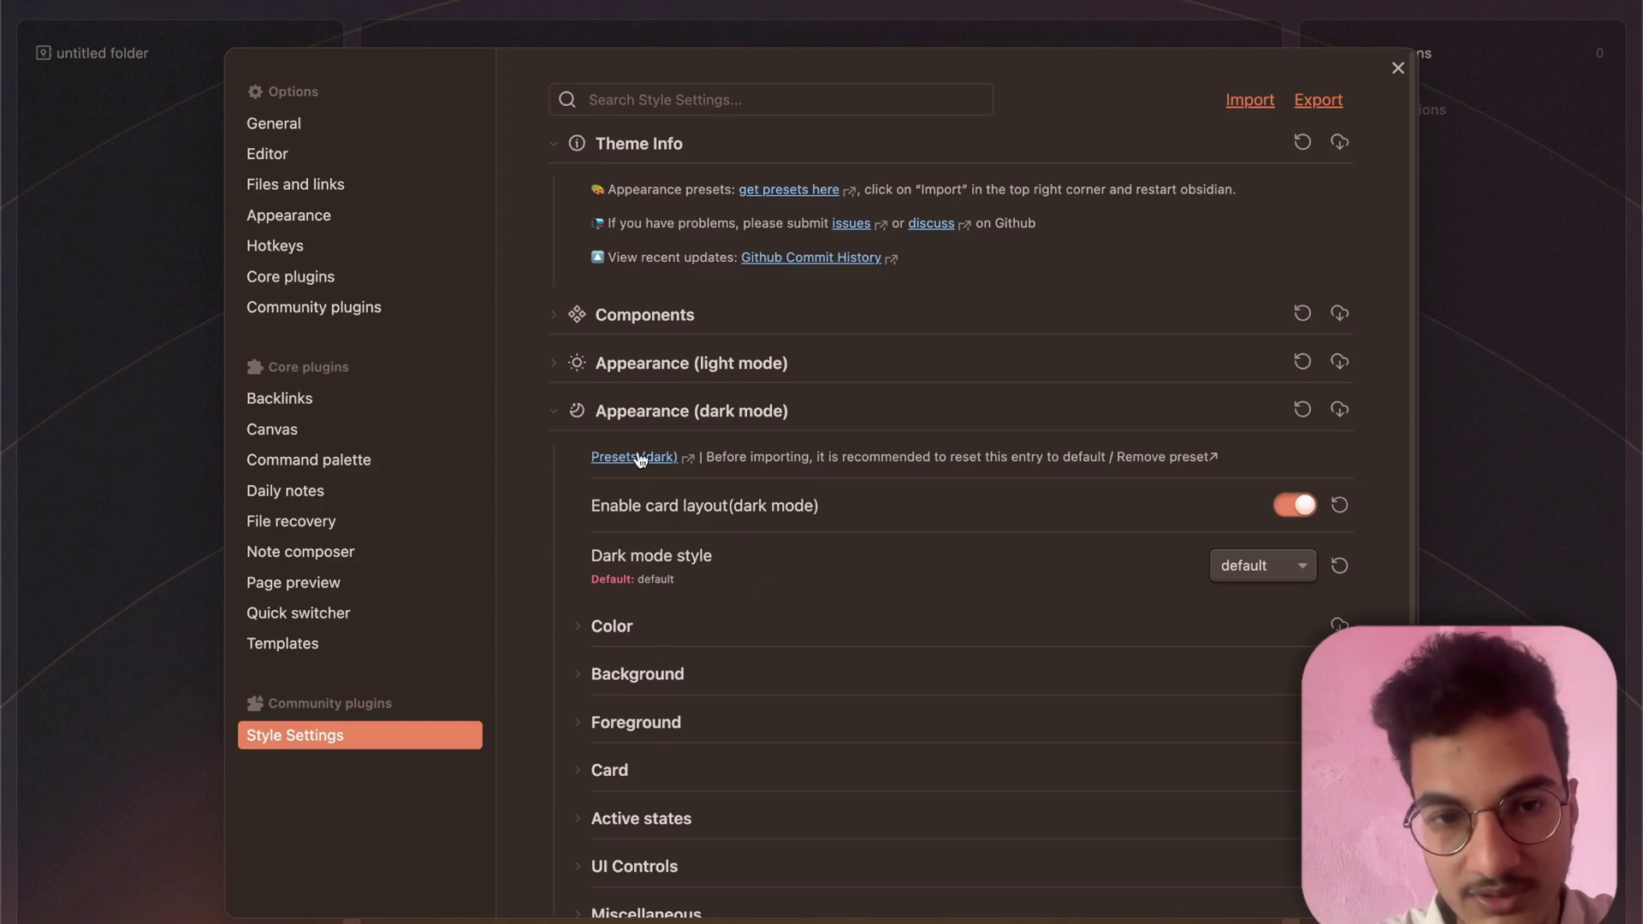
left_click(1290, 507)
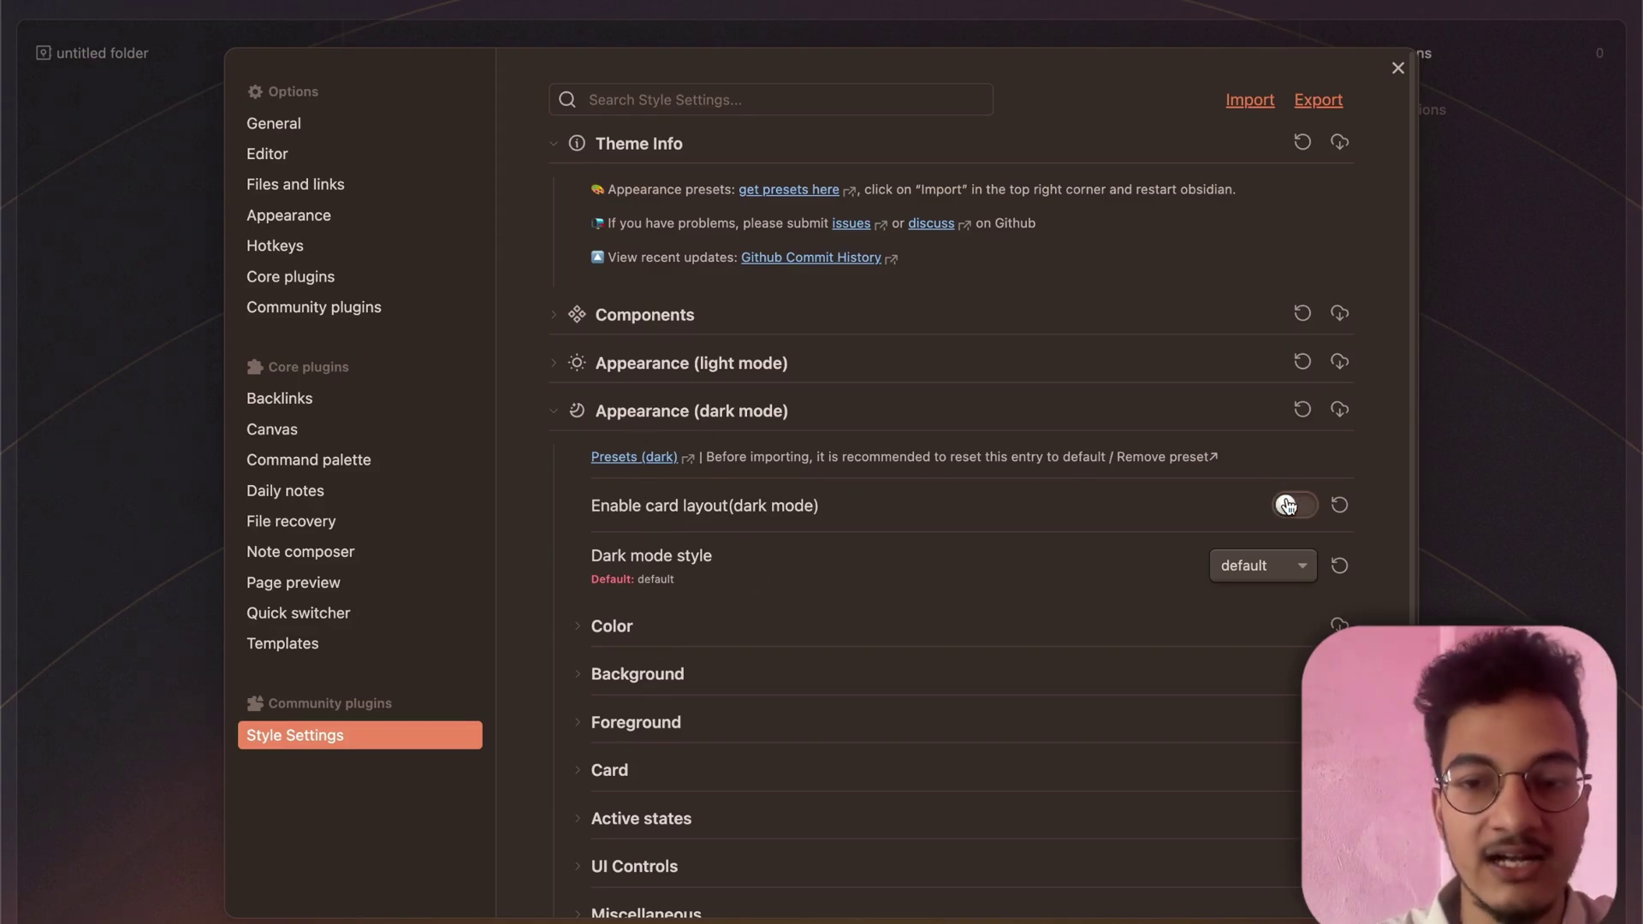
left_click(1289, 505)
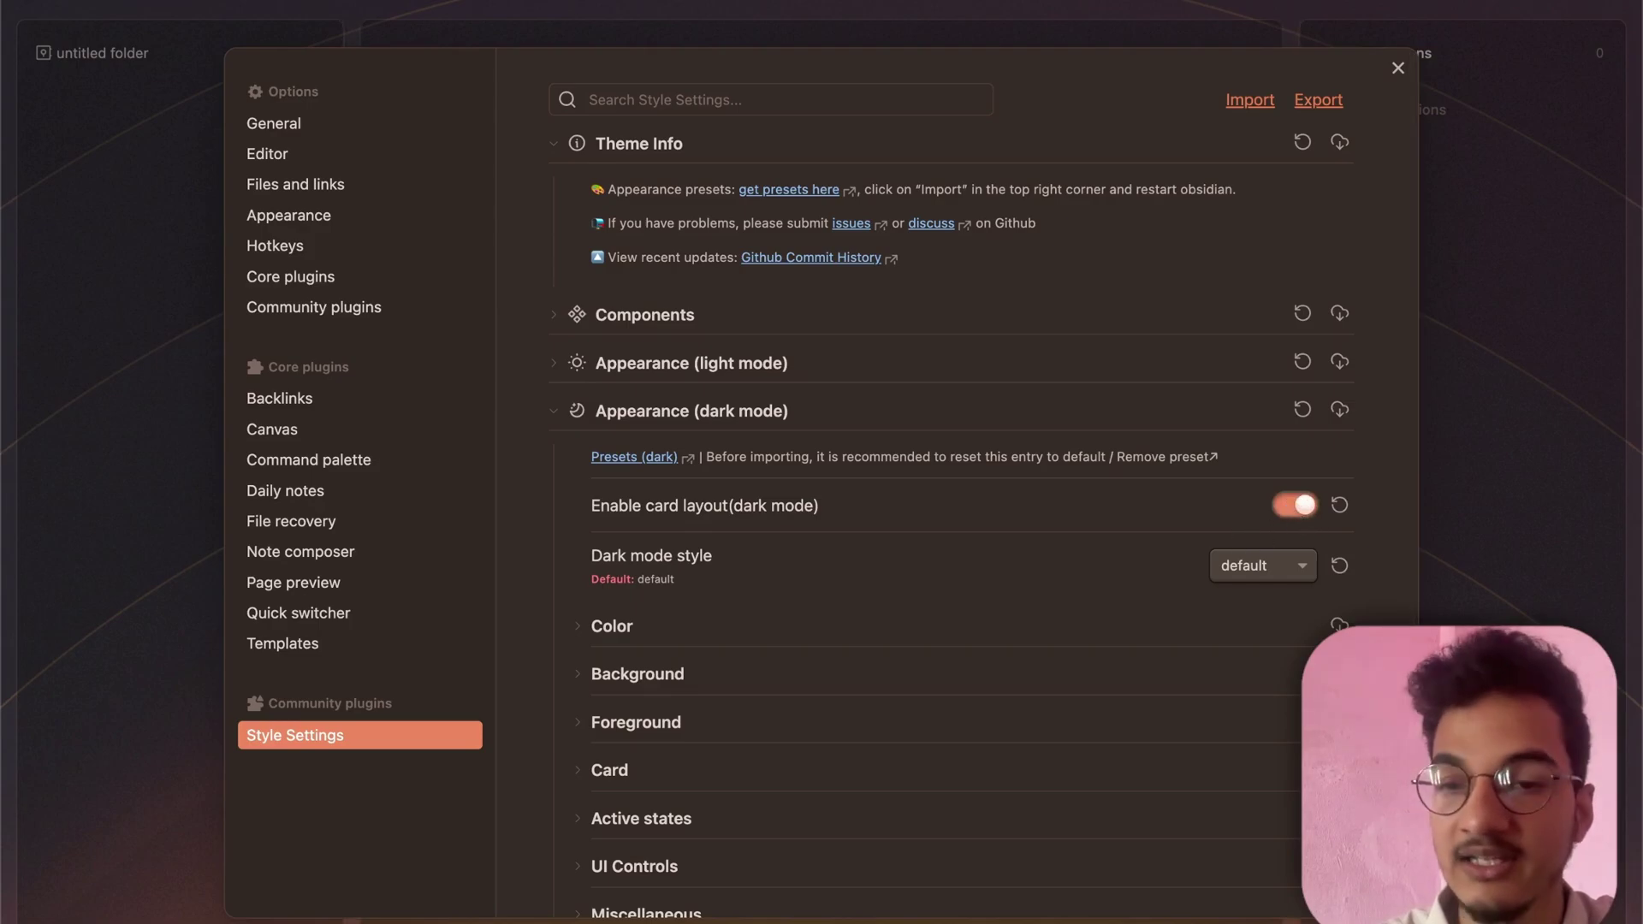
- Set the dark mode custom card shadow to inset -4px -4px 6px 0 rgba(0, 0, 0, 0.5), inset 4px 4px 6px 0 rgba(255, 255, 255, 0.1)
scroll(1144, 645, "down", 1)
scroll(966, 664, "down", 3)
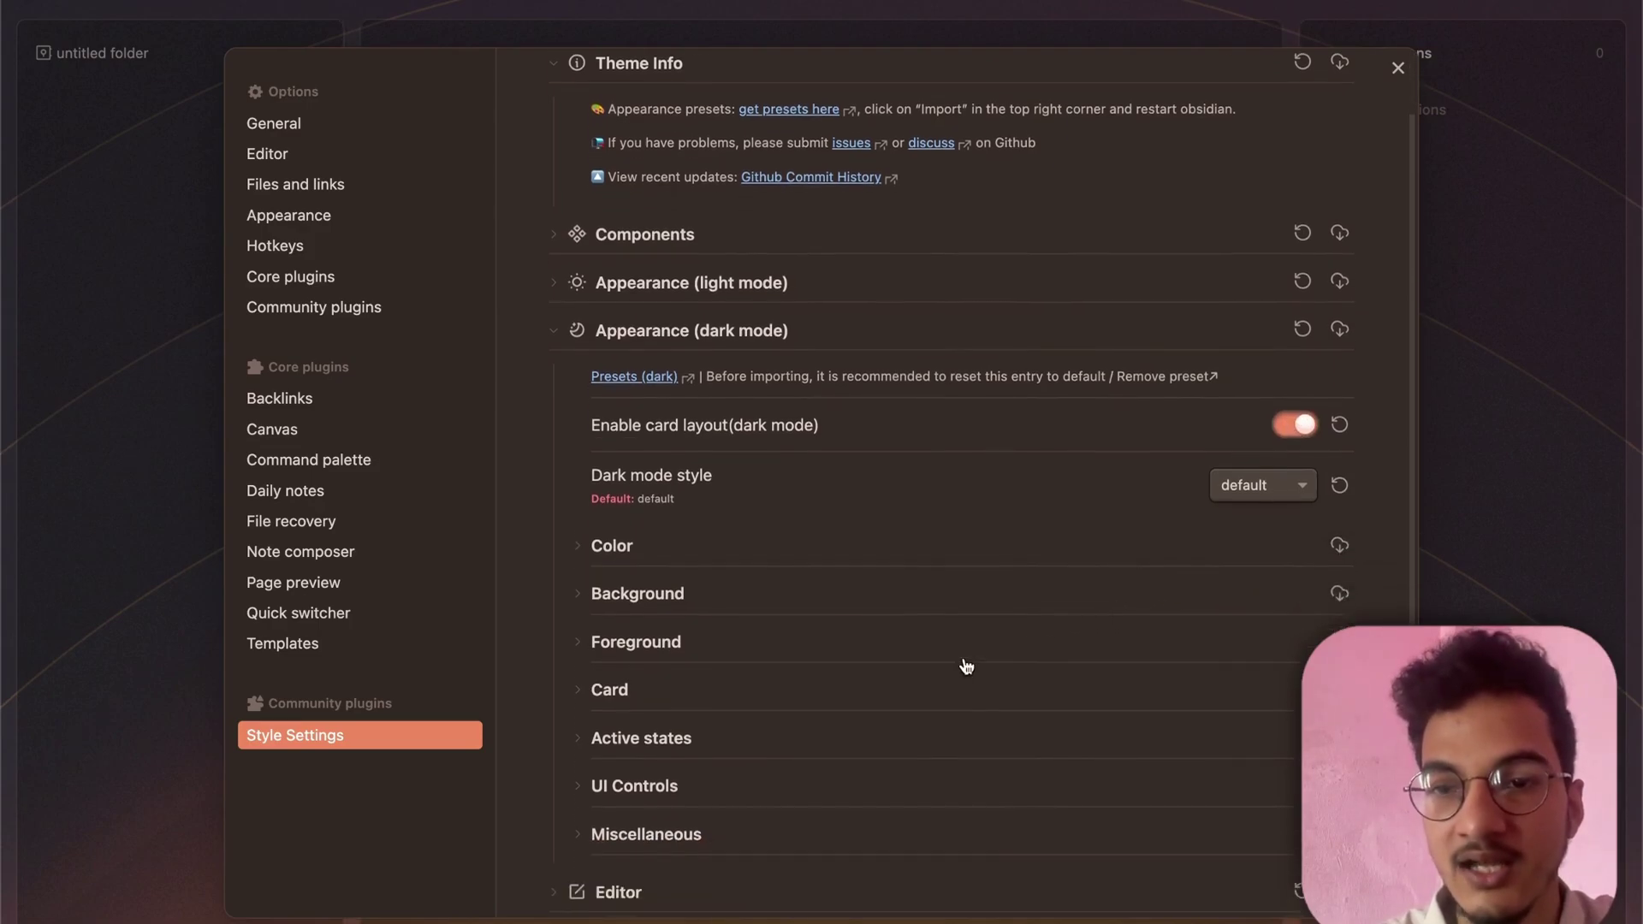
scroll(966, 664, "down", 3)
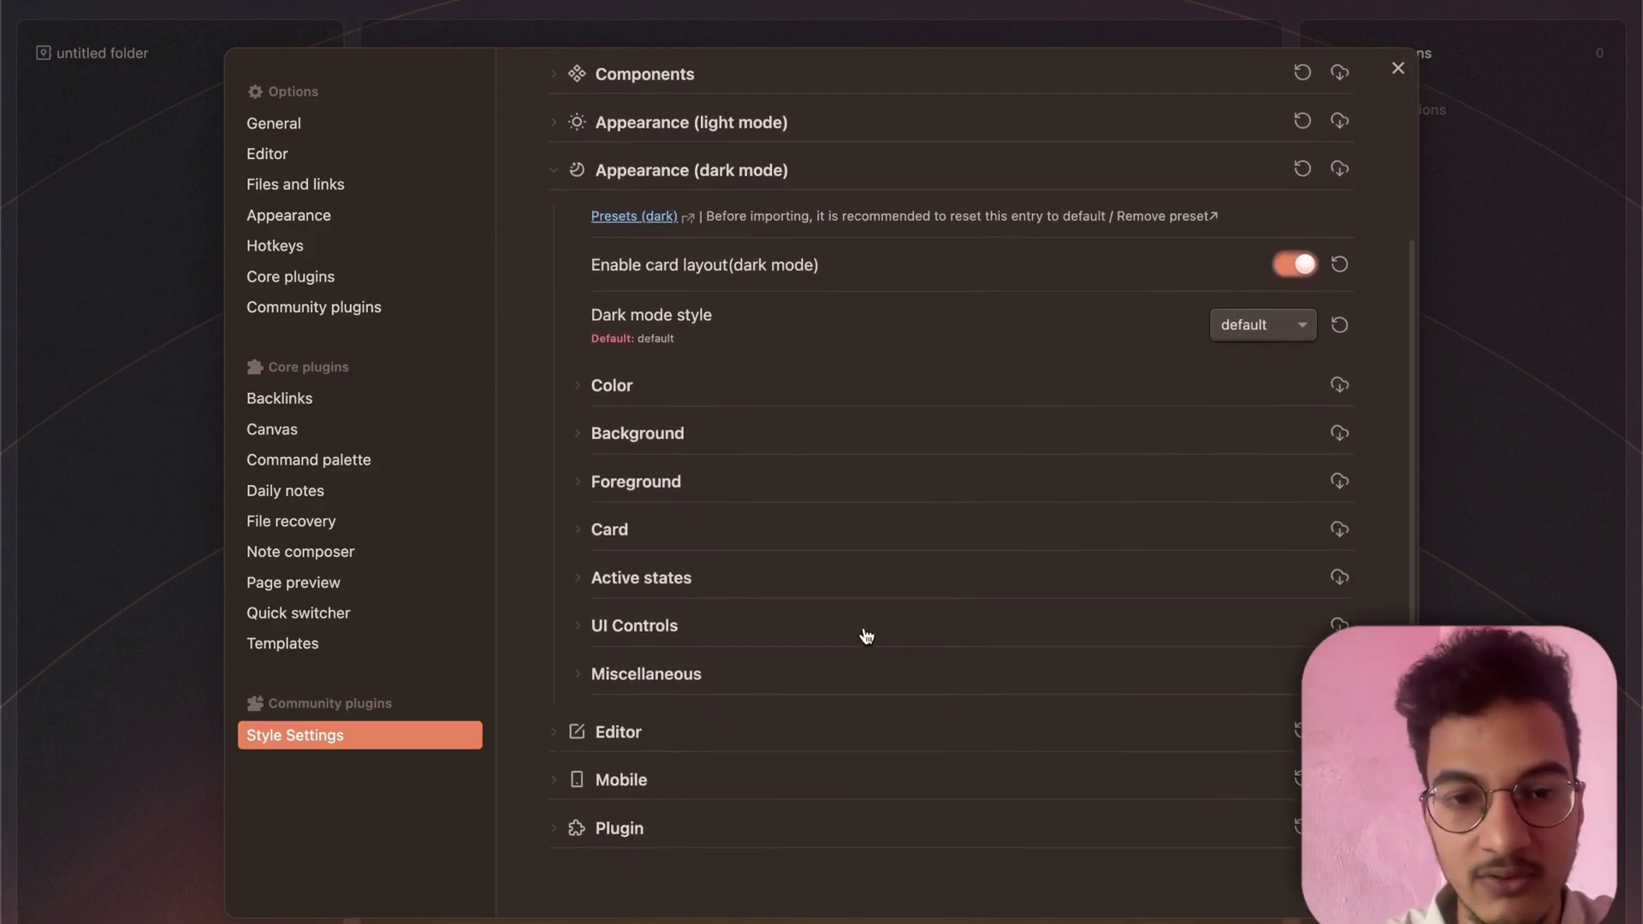
left_click(618, 531)
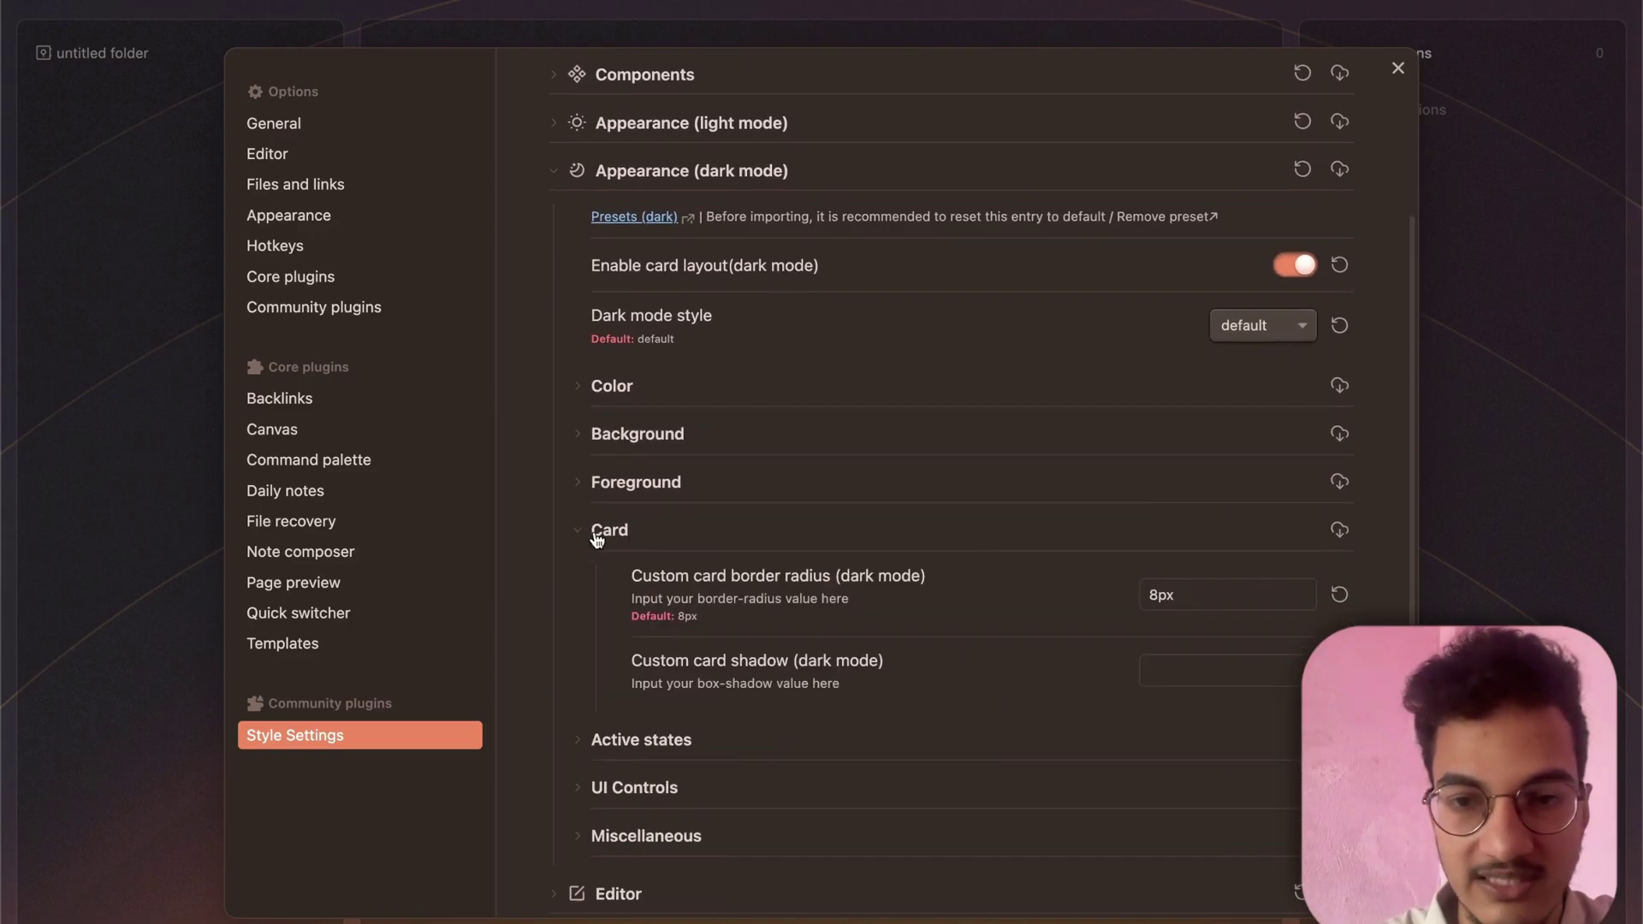
left_click(1151, 595)
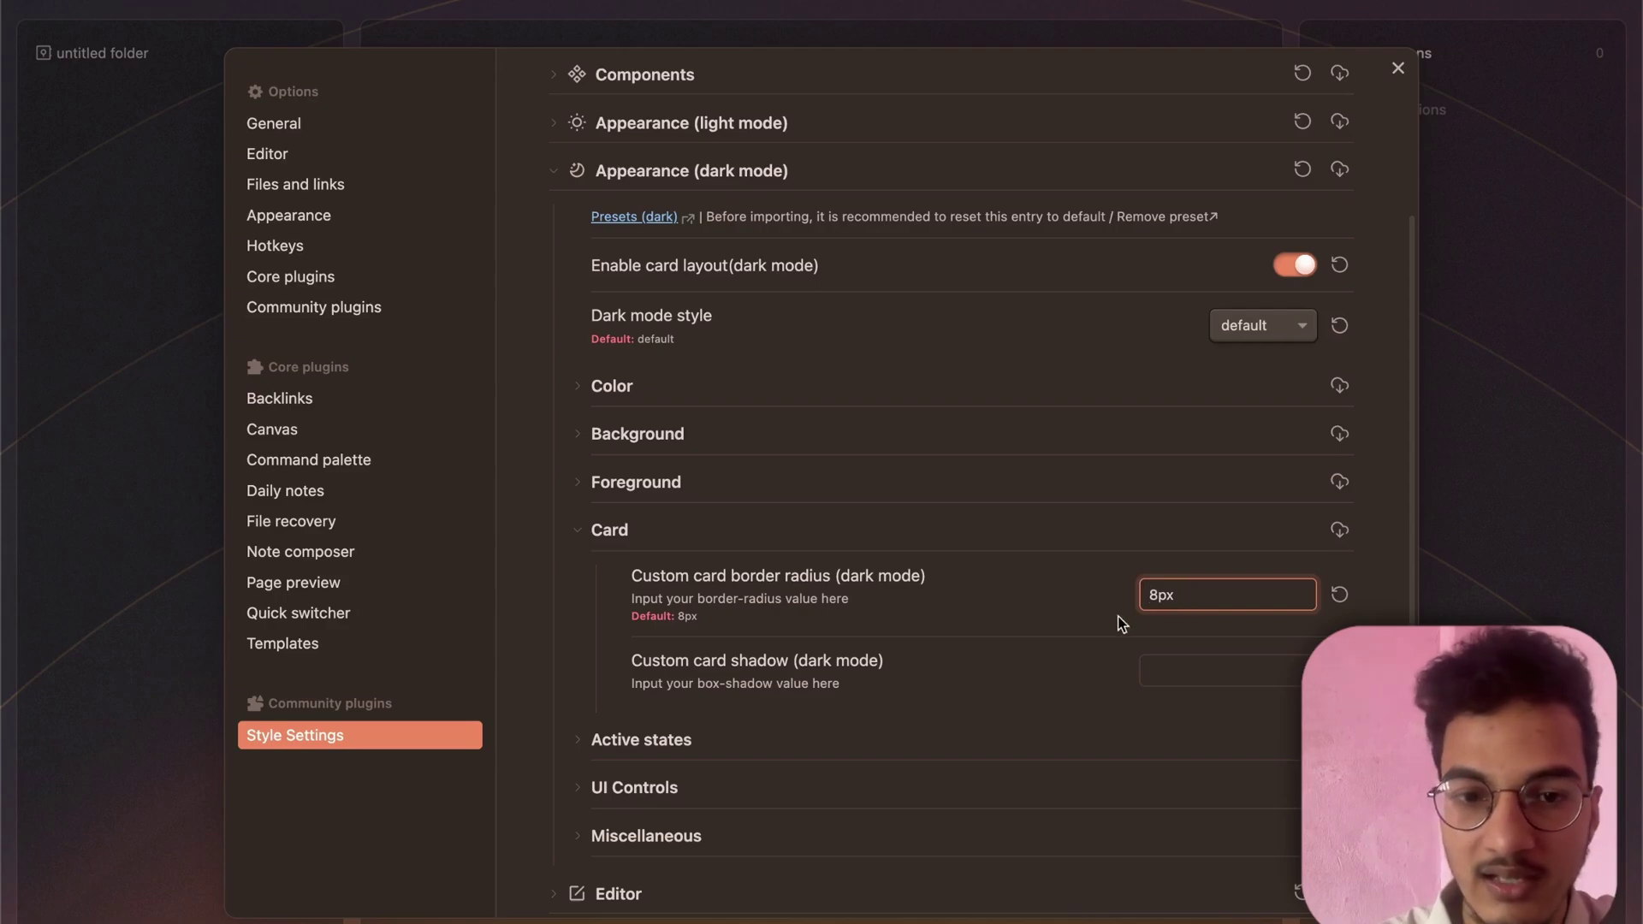
left_click(1185, 671)
key("super+v")
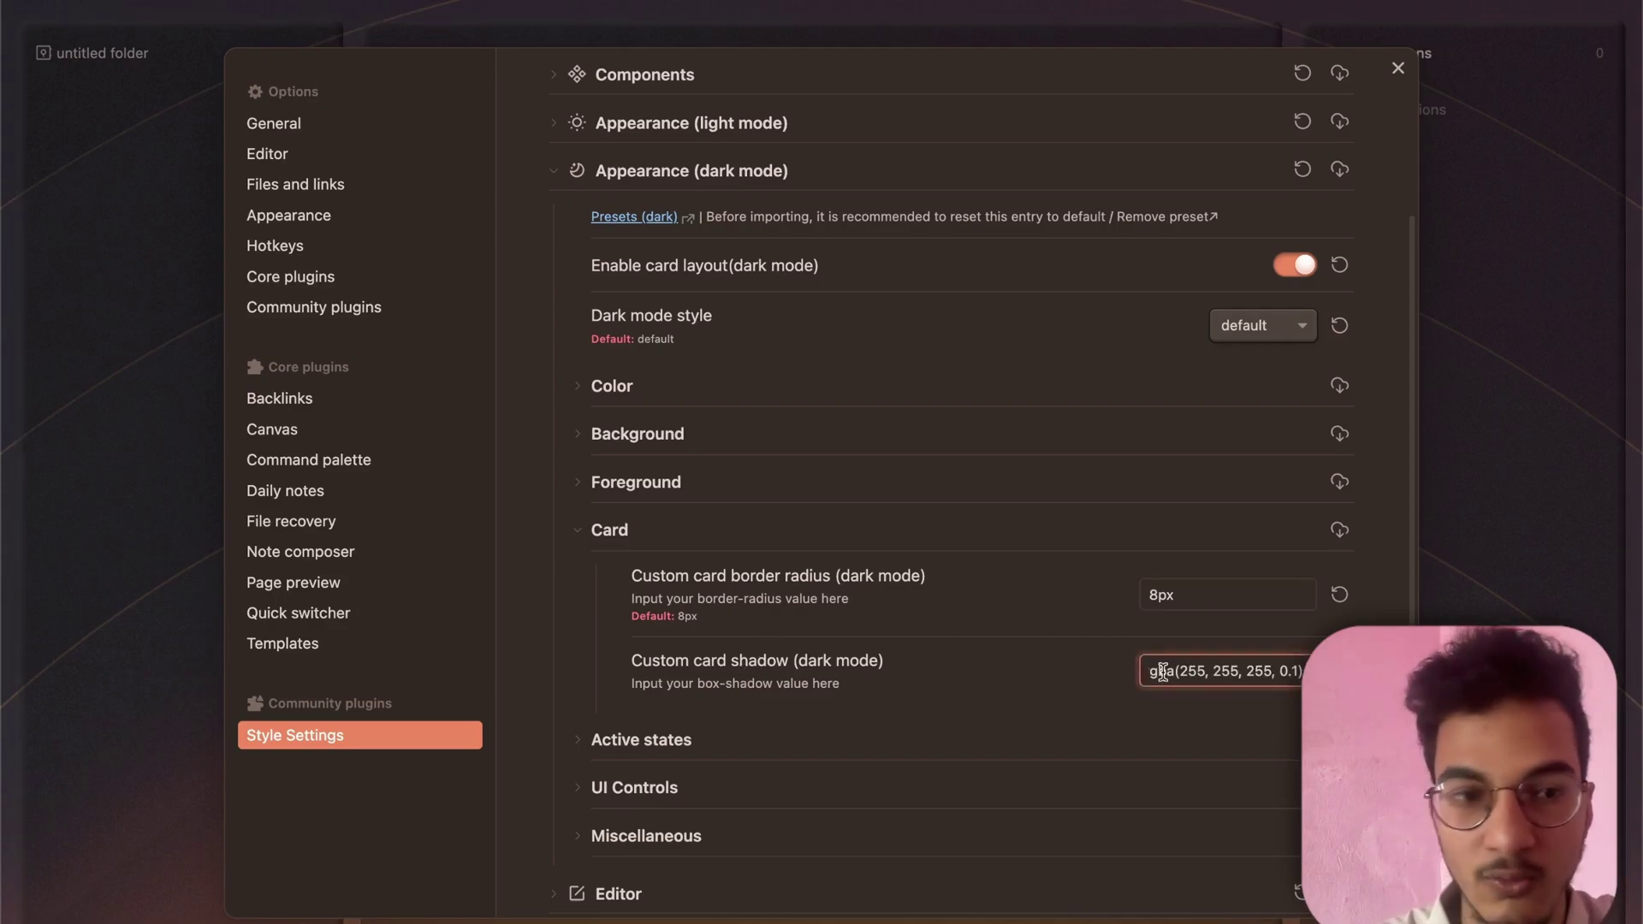
left_click(1073, 671)
key("Escape")
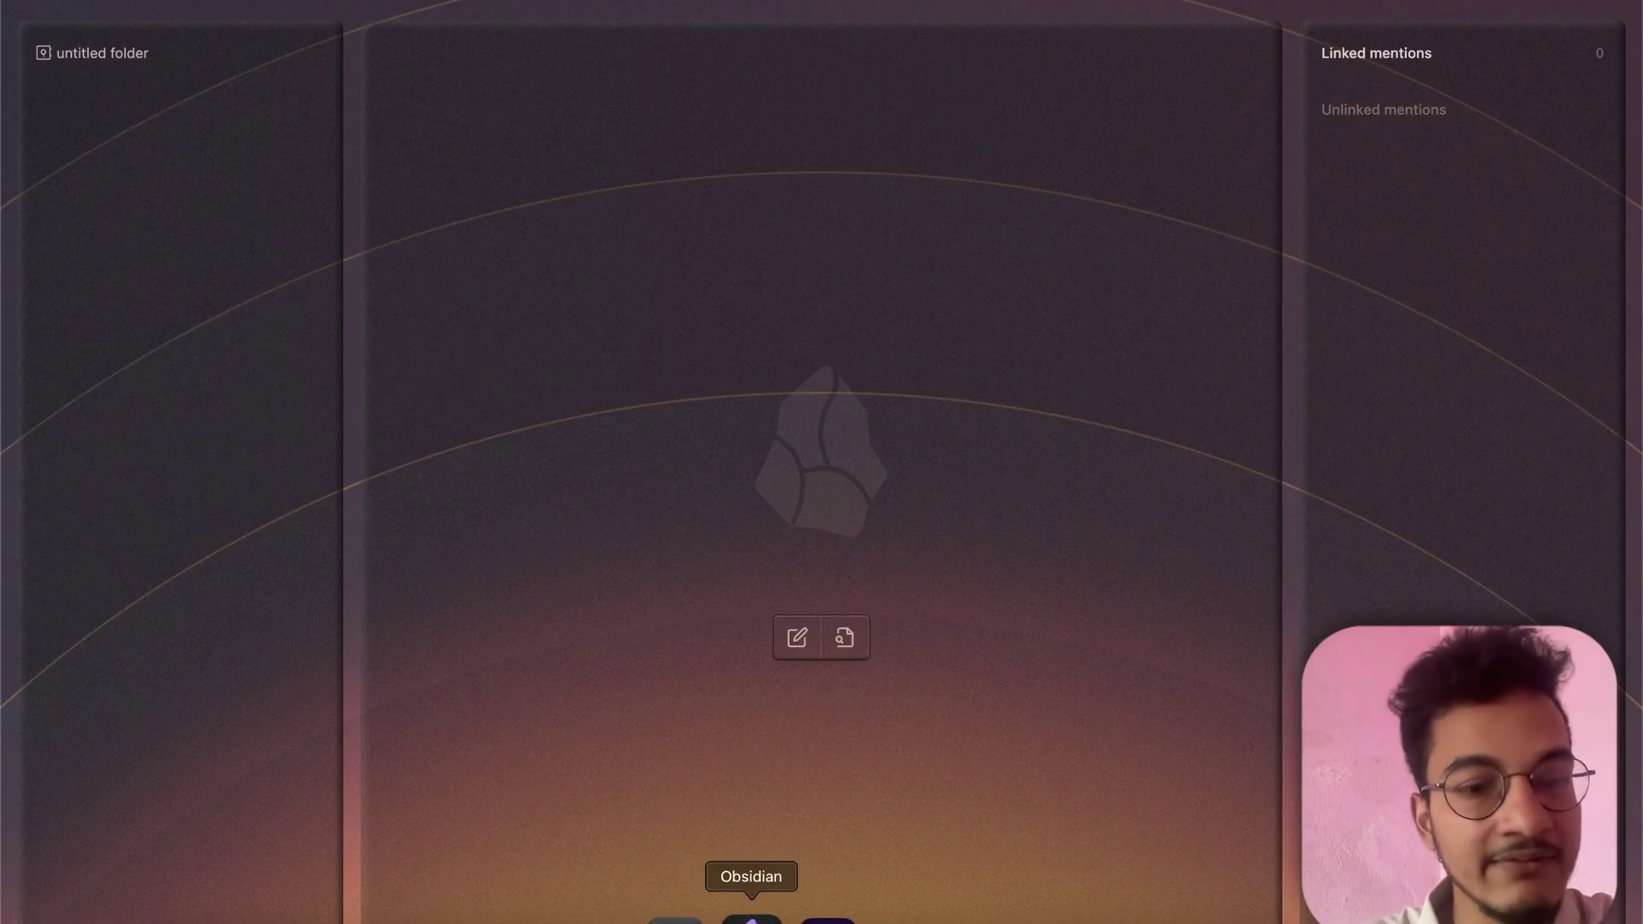
- View the Second Brain vault for comparison, return to the new vault and create a blank note in it
left_click(751, 920)
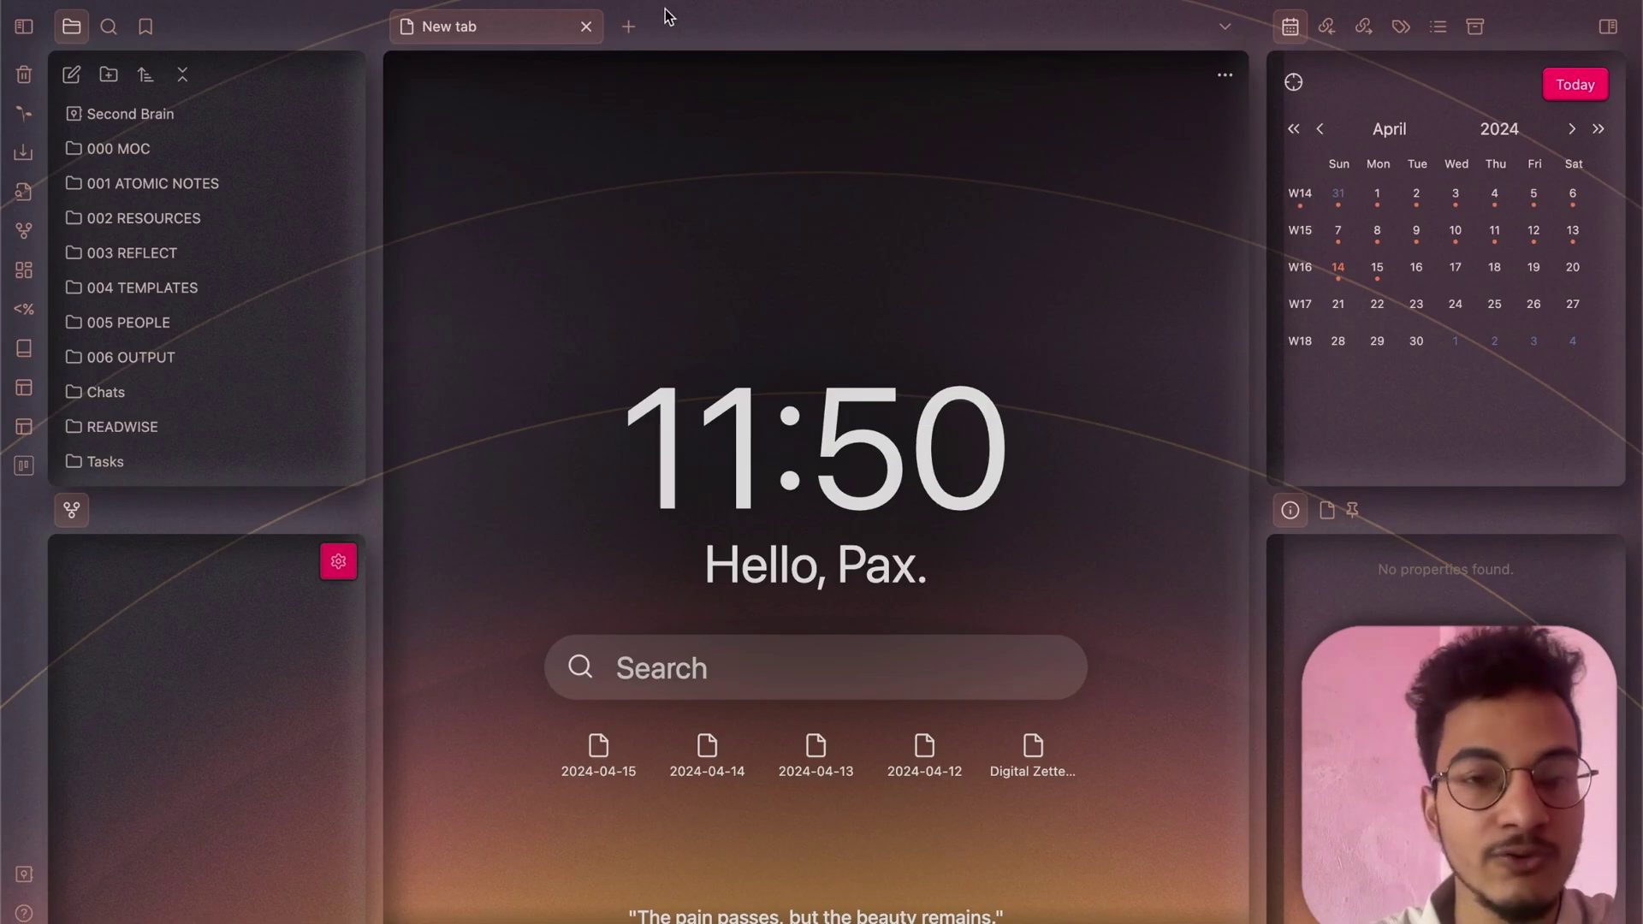
double_click(700, 8)
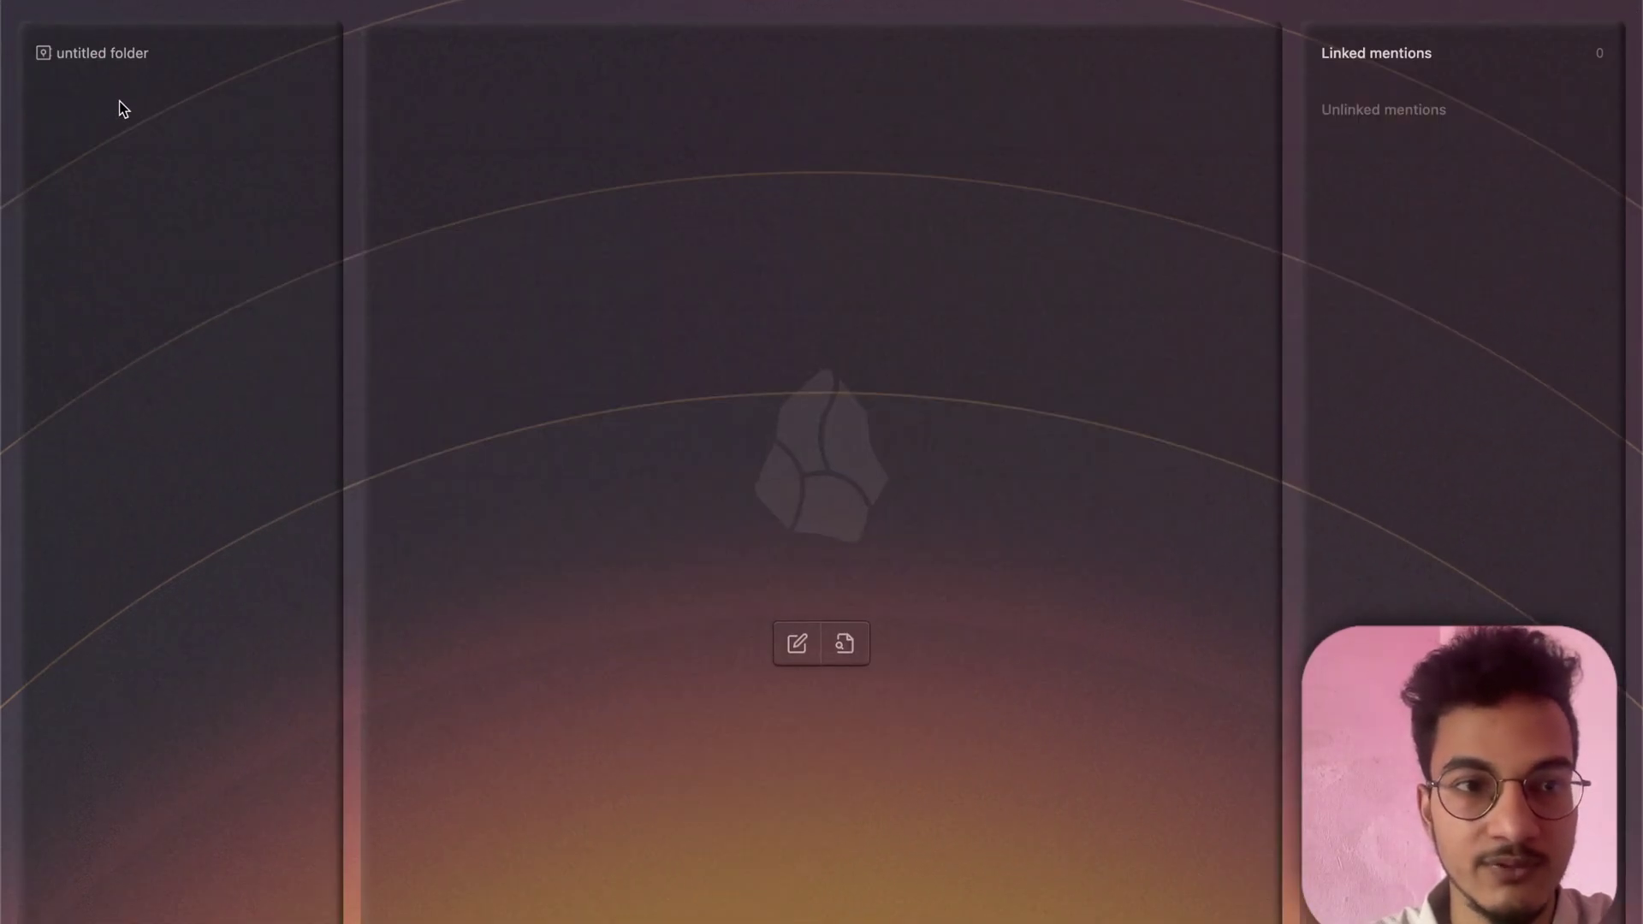
key("super+n")
- Search the available commands for "propert" and dismiss the command list
key("super+p")
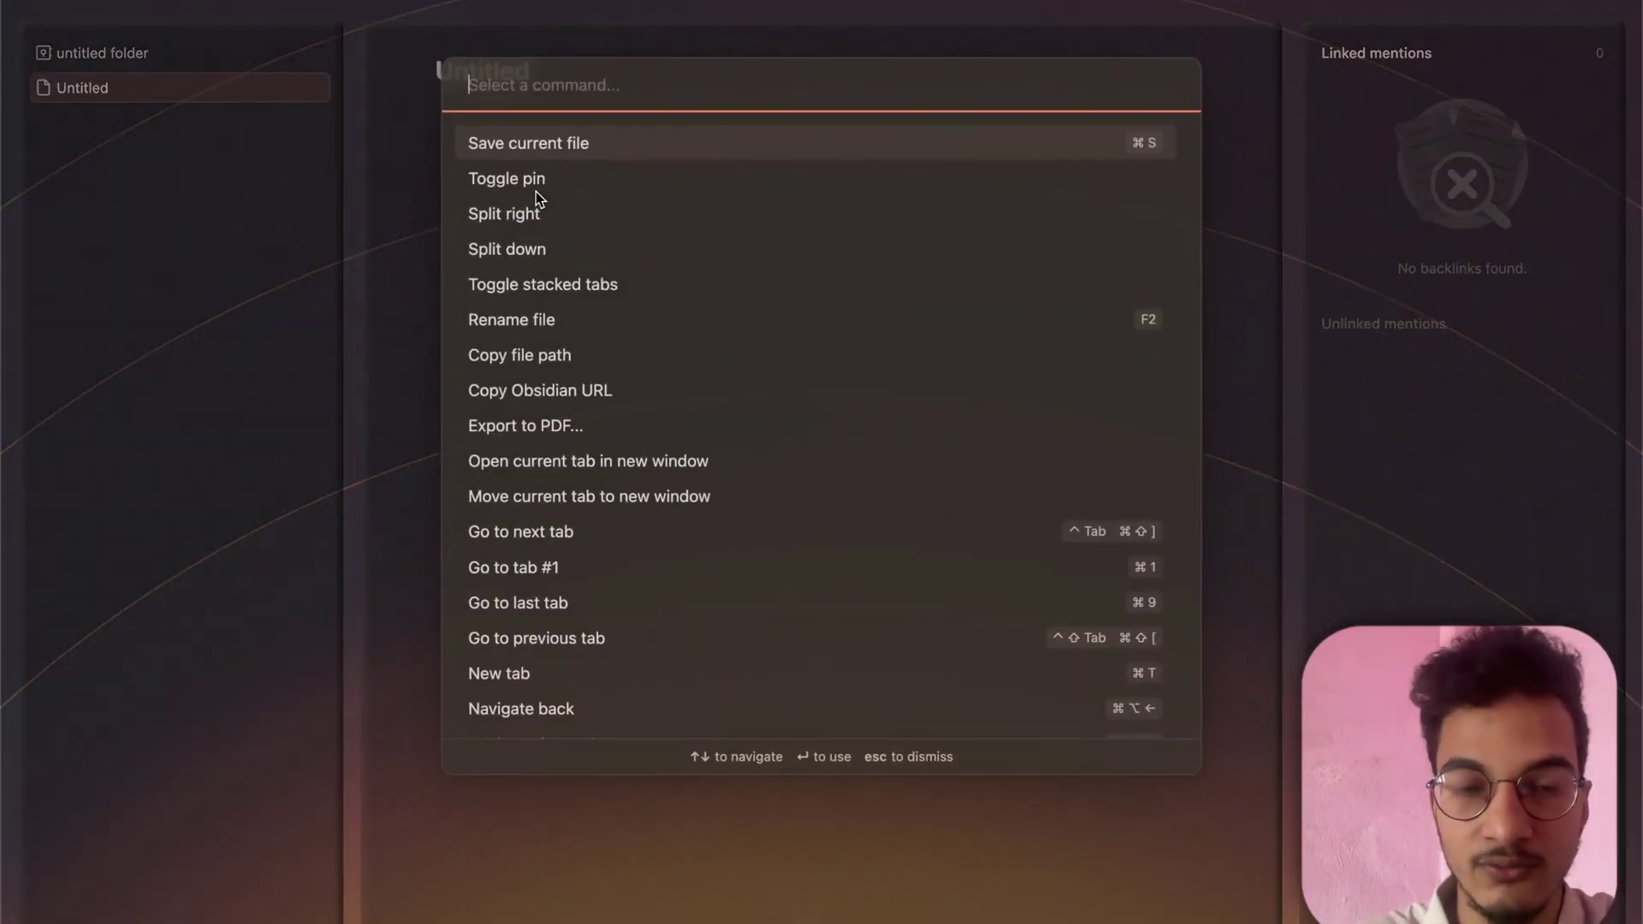
type("propert")
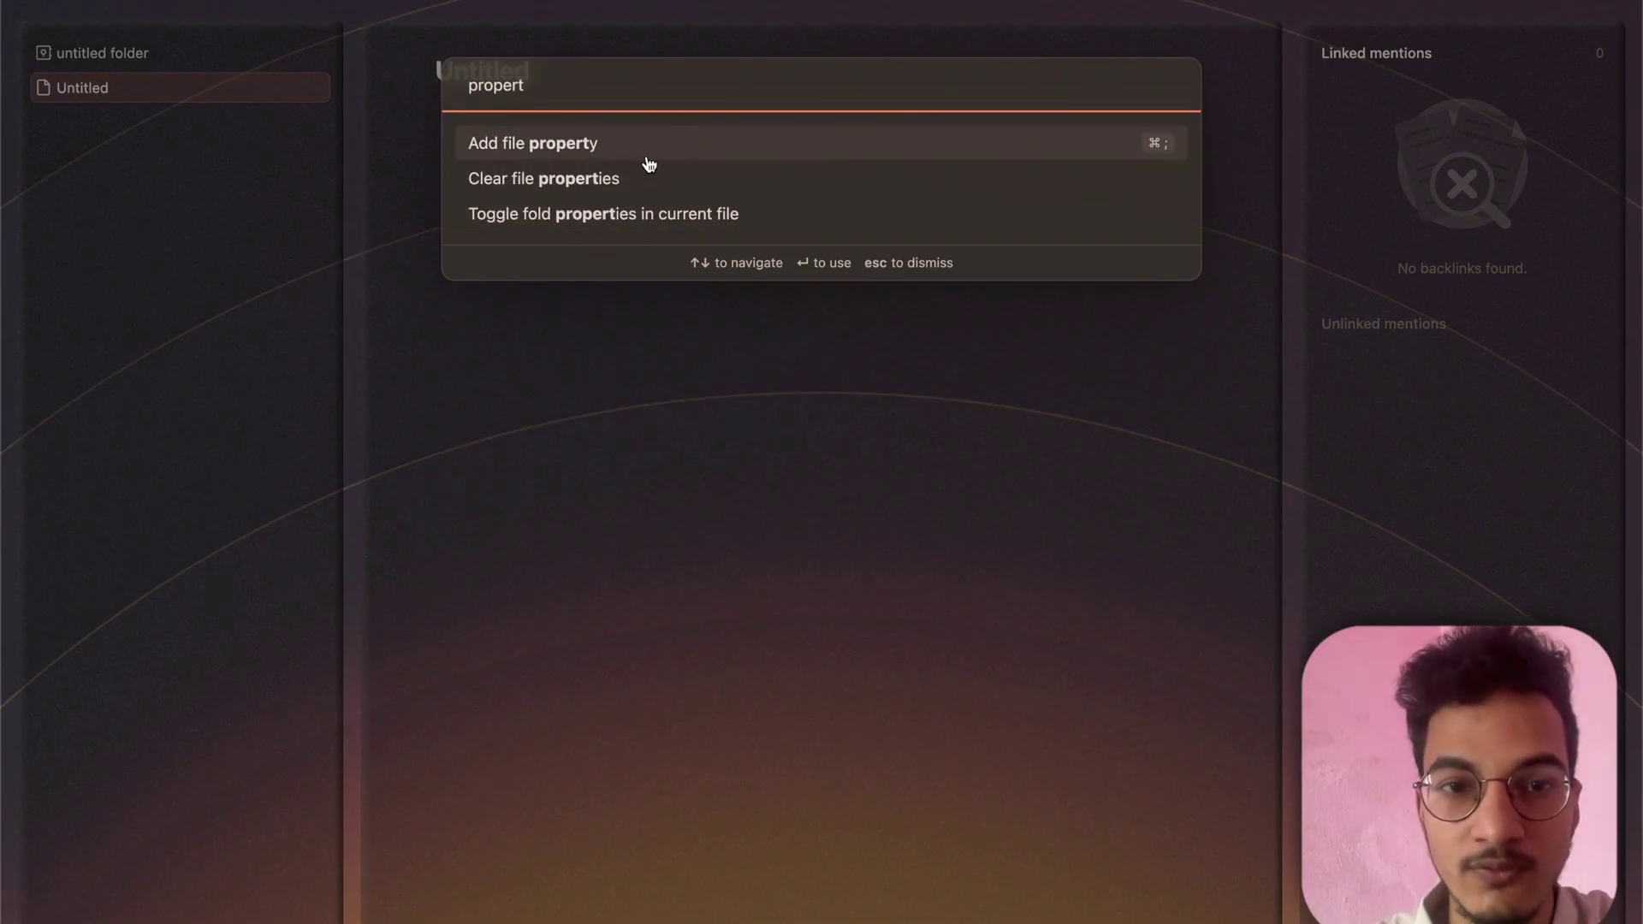
key("Escape")
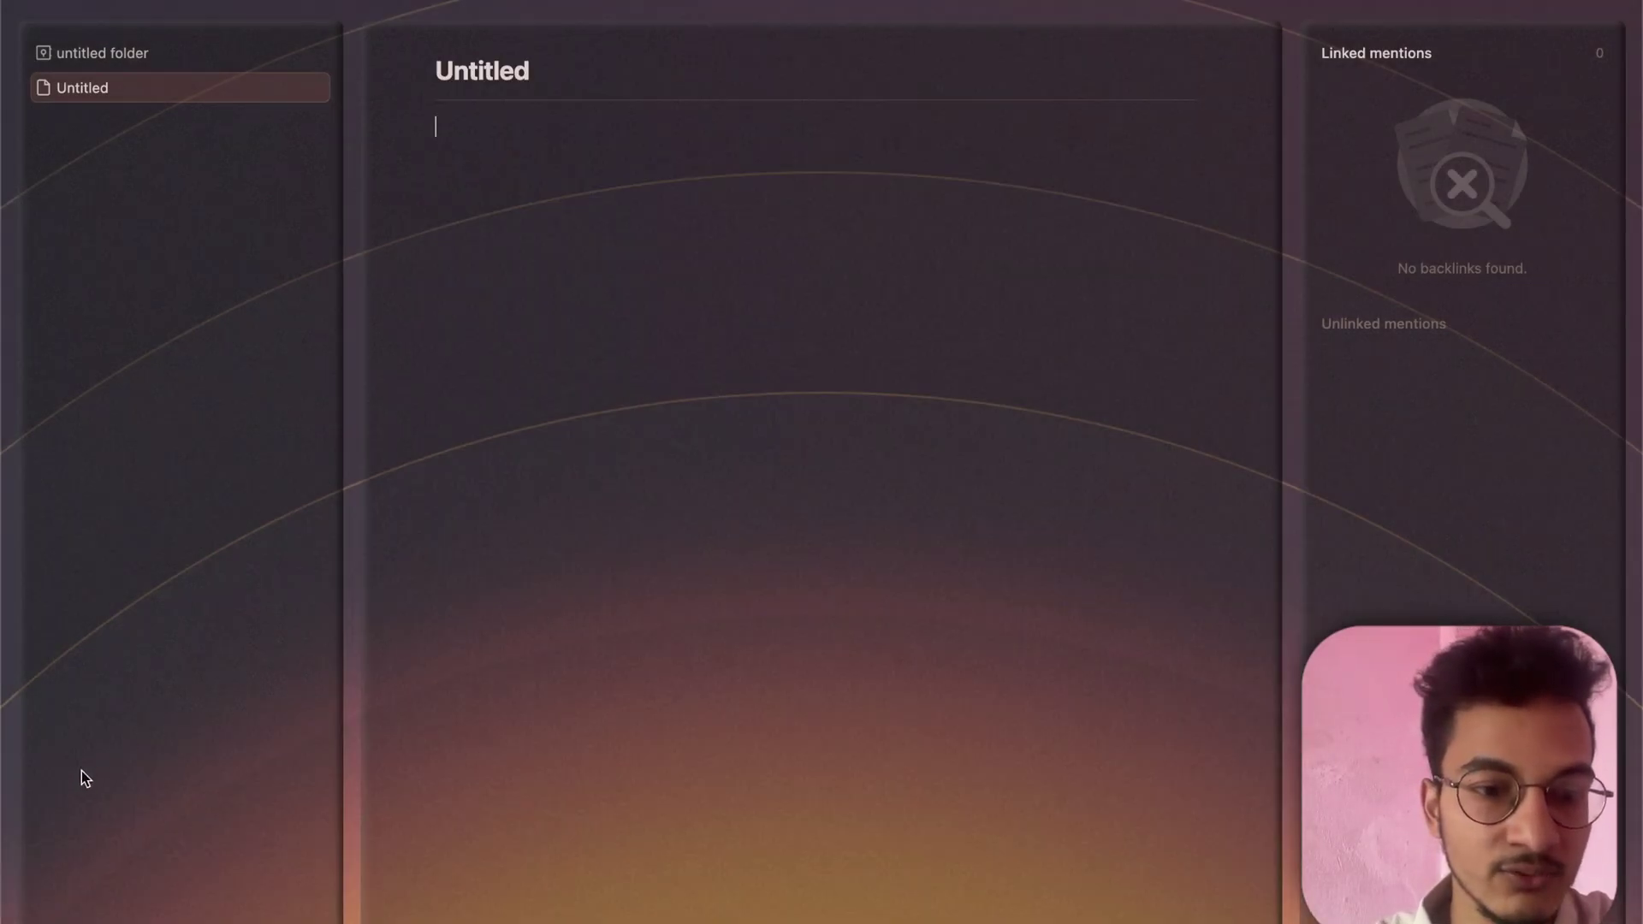
- Enable the Properties view core plugin in the vault settings and return to the blank note
key("super+comma")
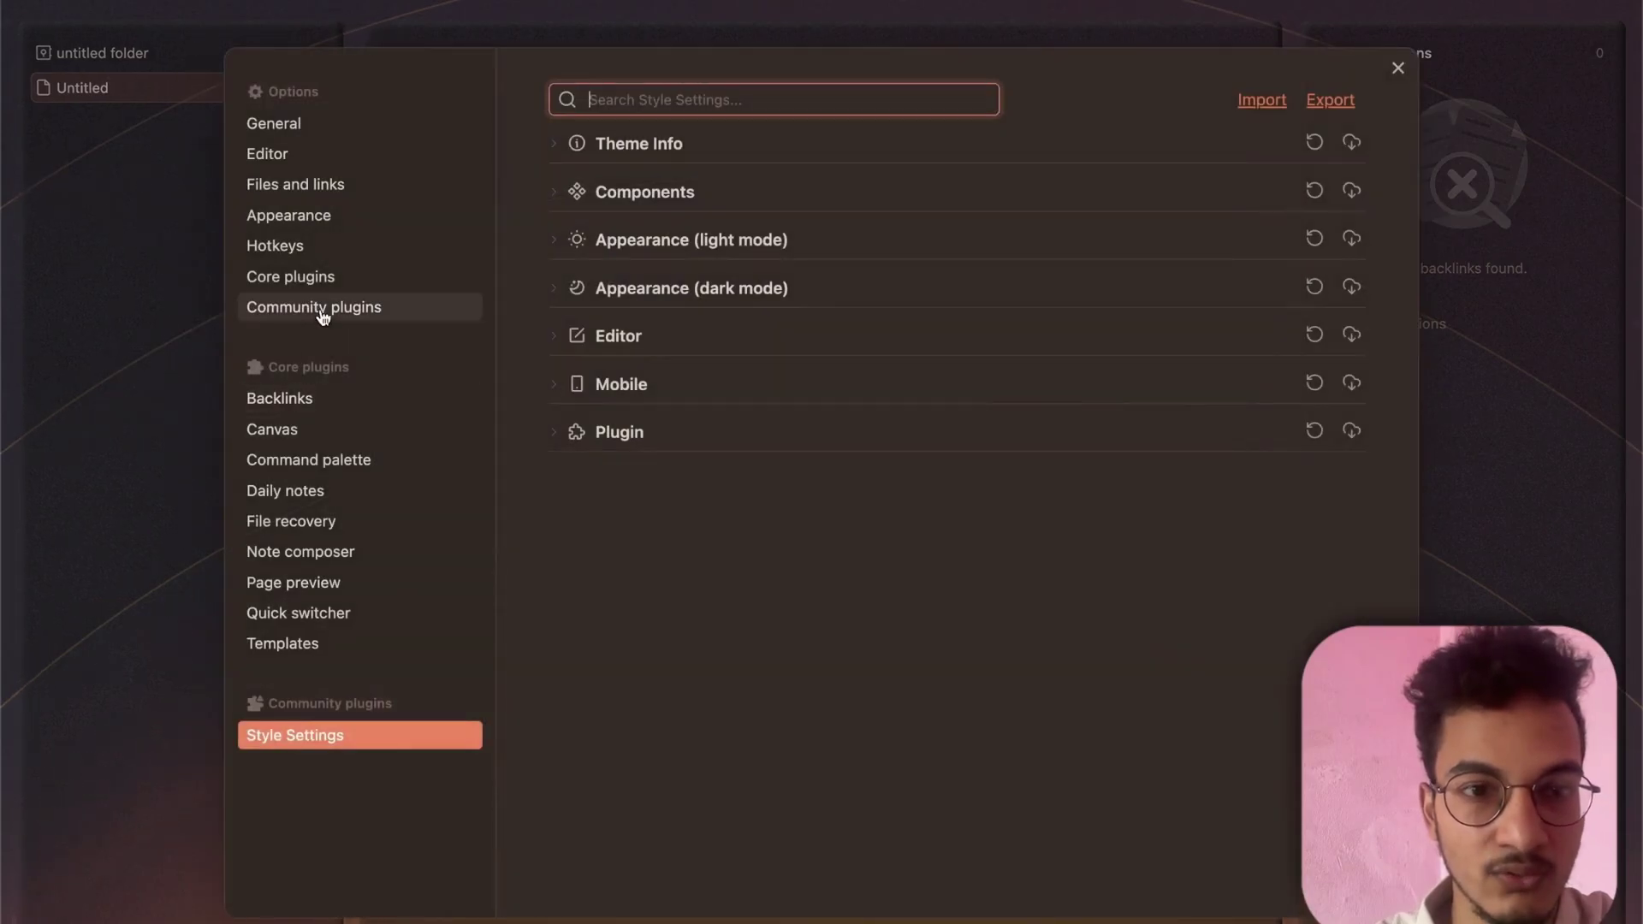
left_click(329, 279)
scroll(783, 696, "down", 4)
scroll(783, 697, "down", 5)
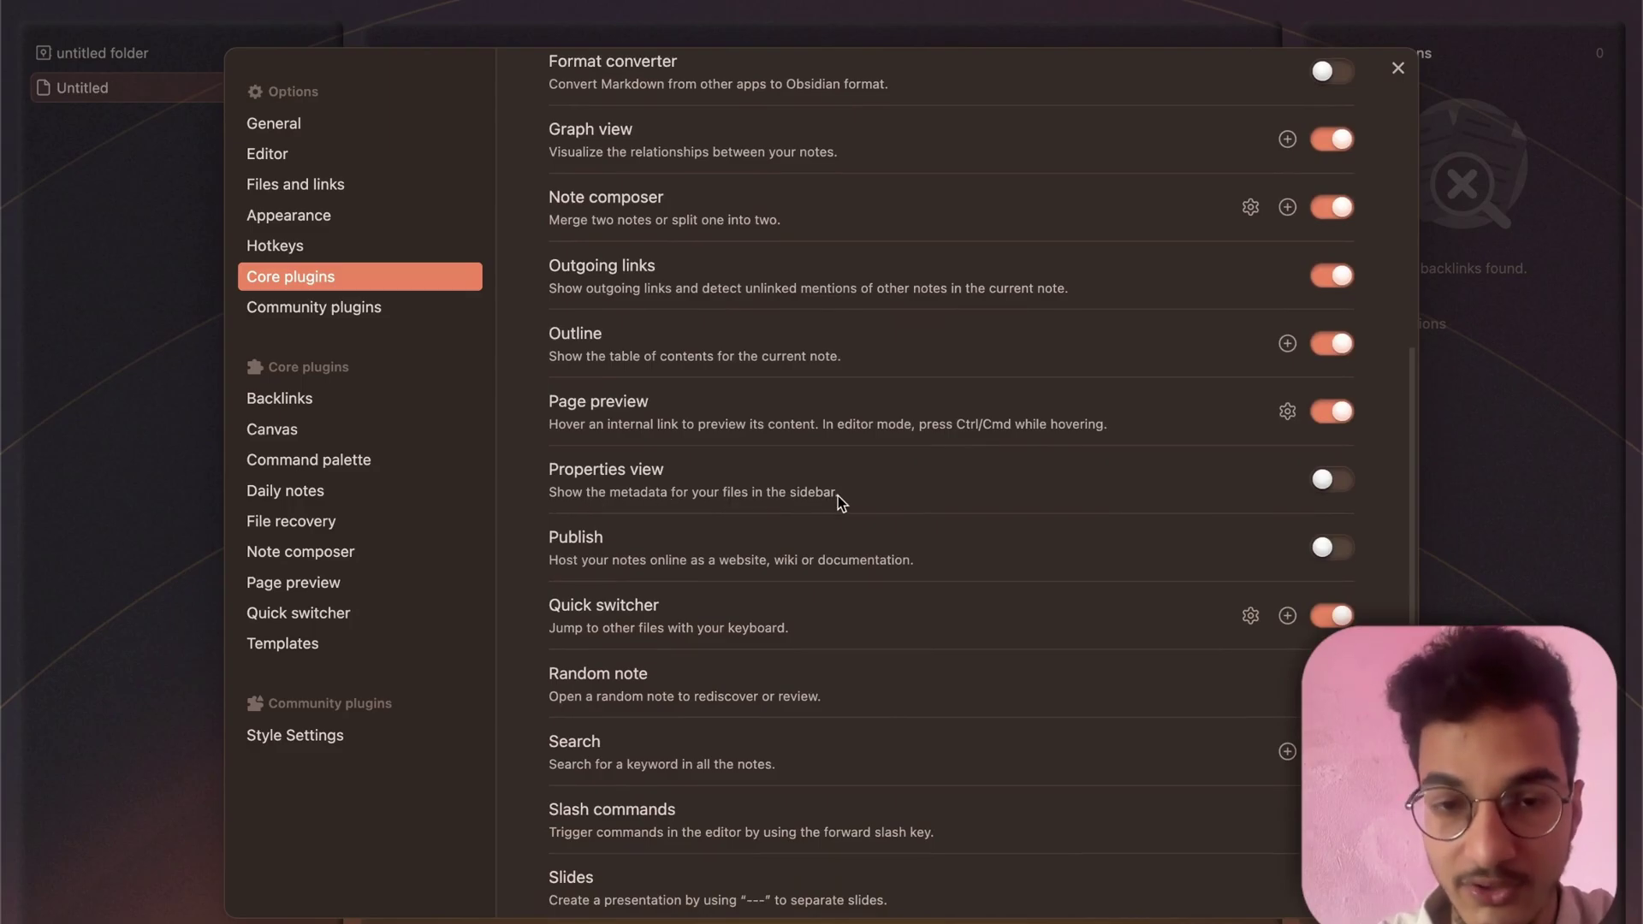
left_click(1328, 482)
key("Escape")
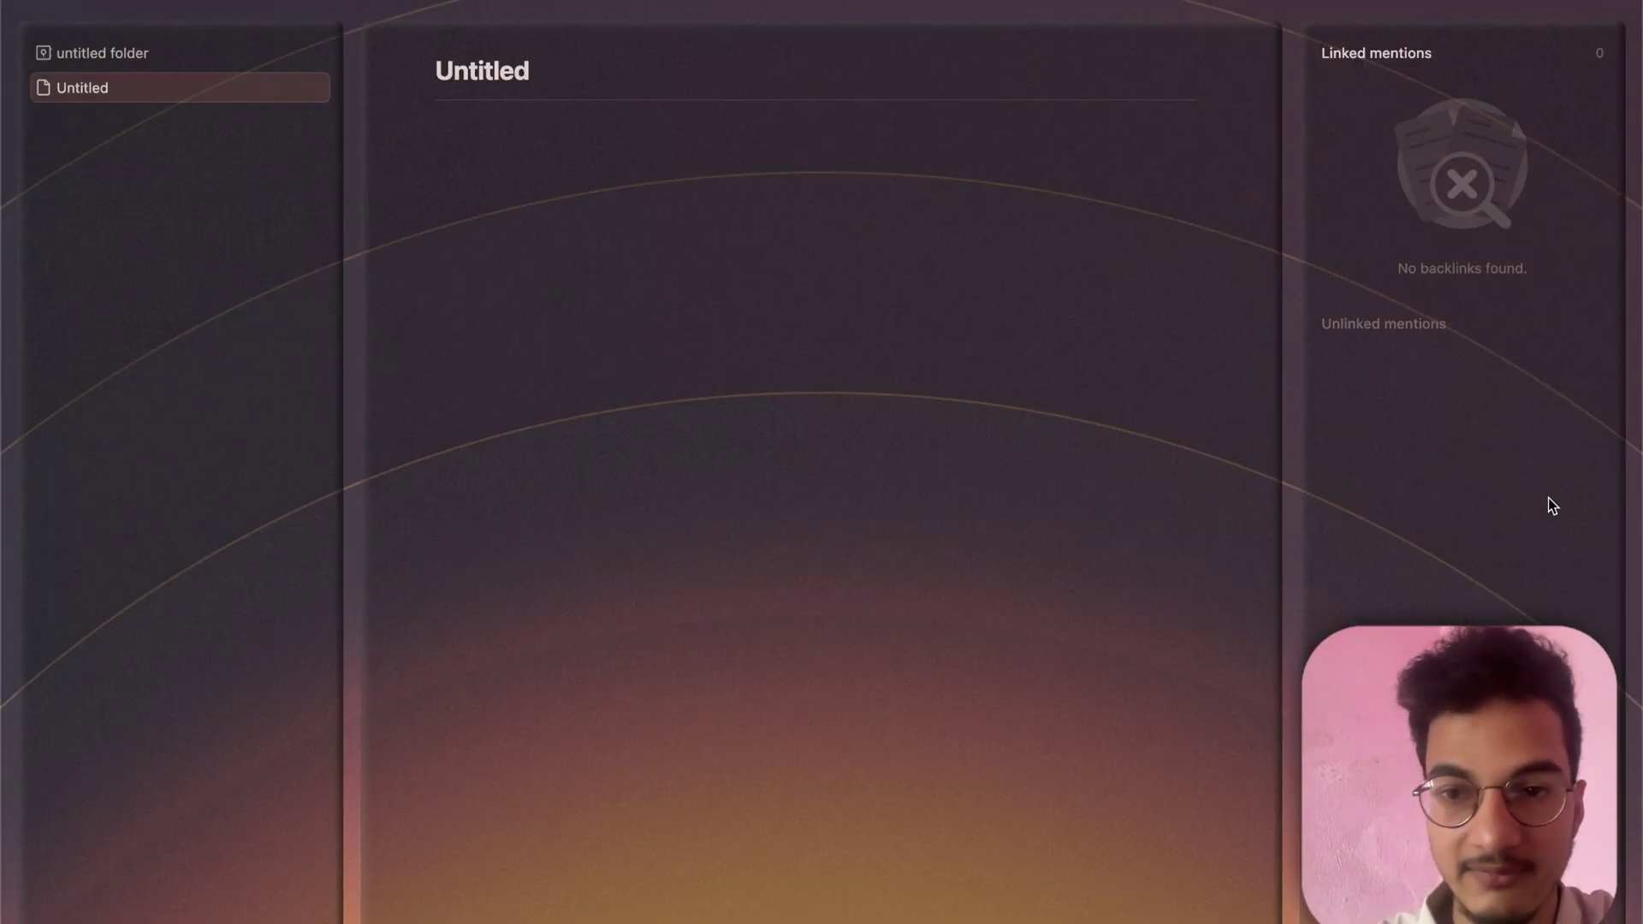
- Show the file properties view and dock it as a separate pane in the lower half of the right sidebar
key("super+p")
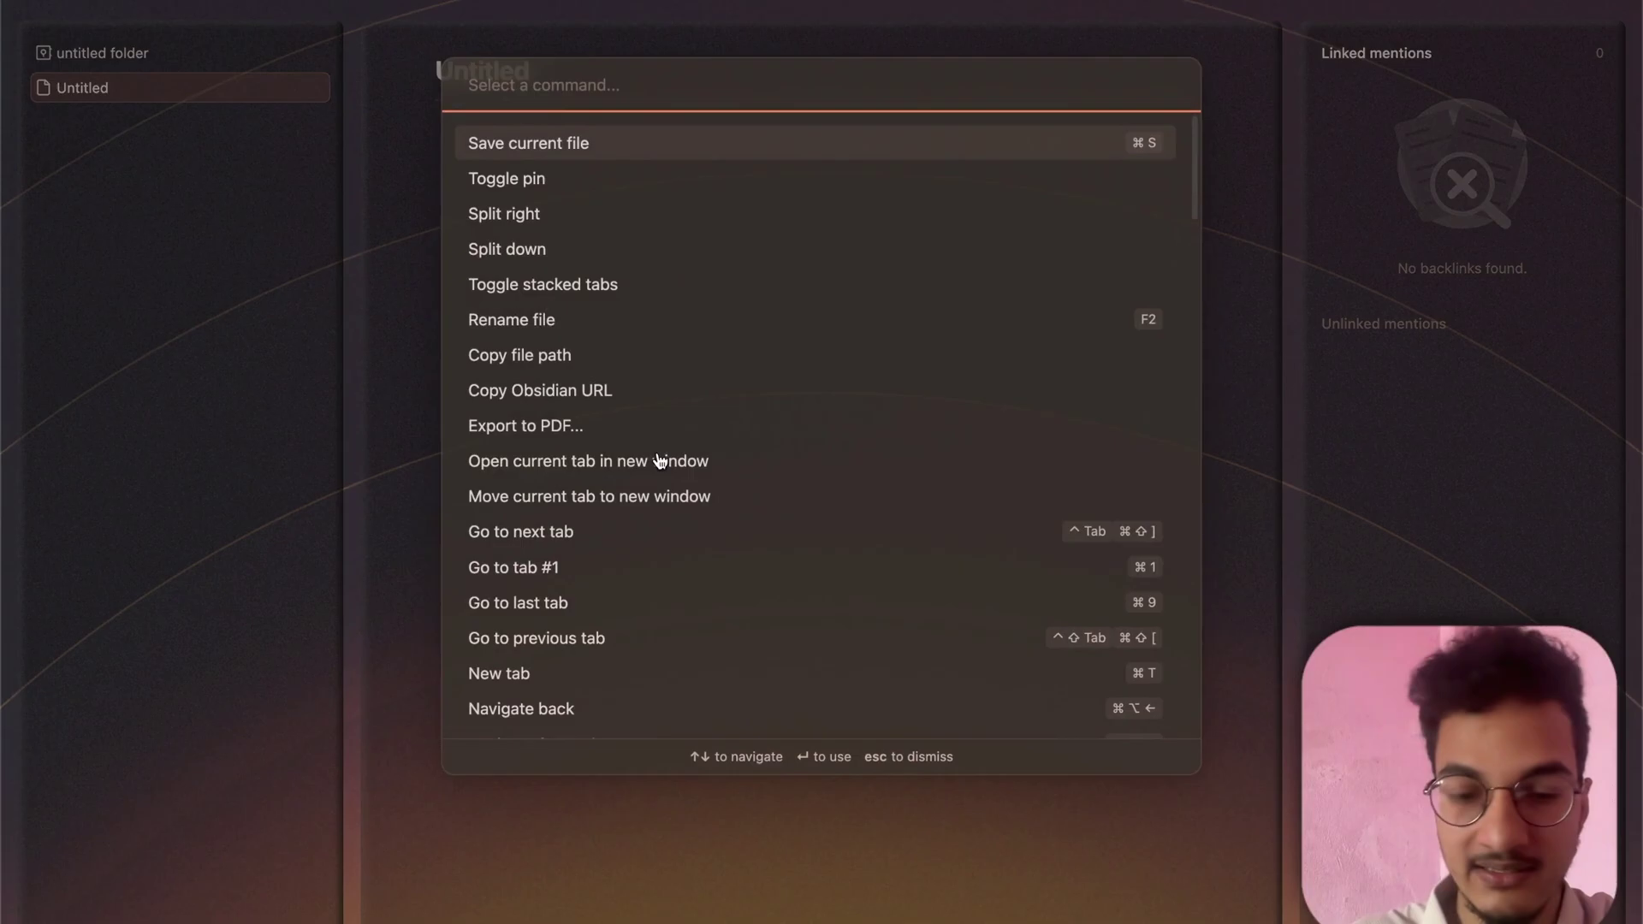
type("file prope")
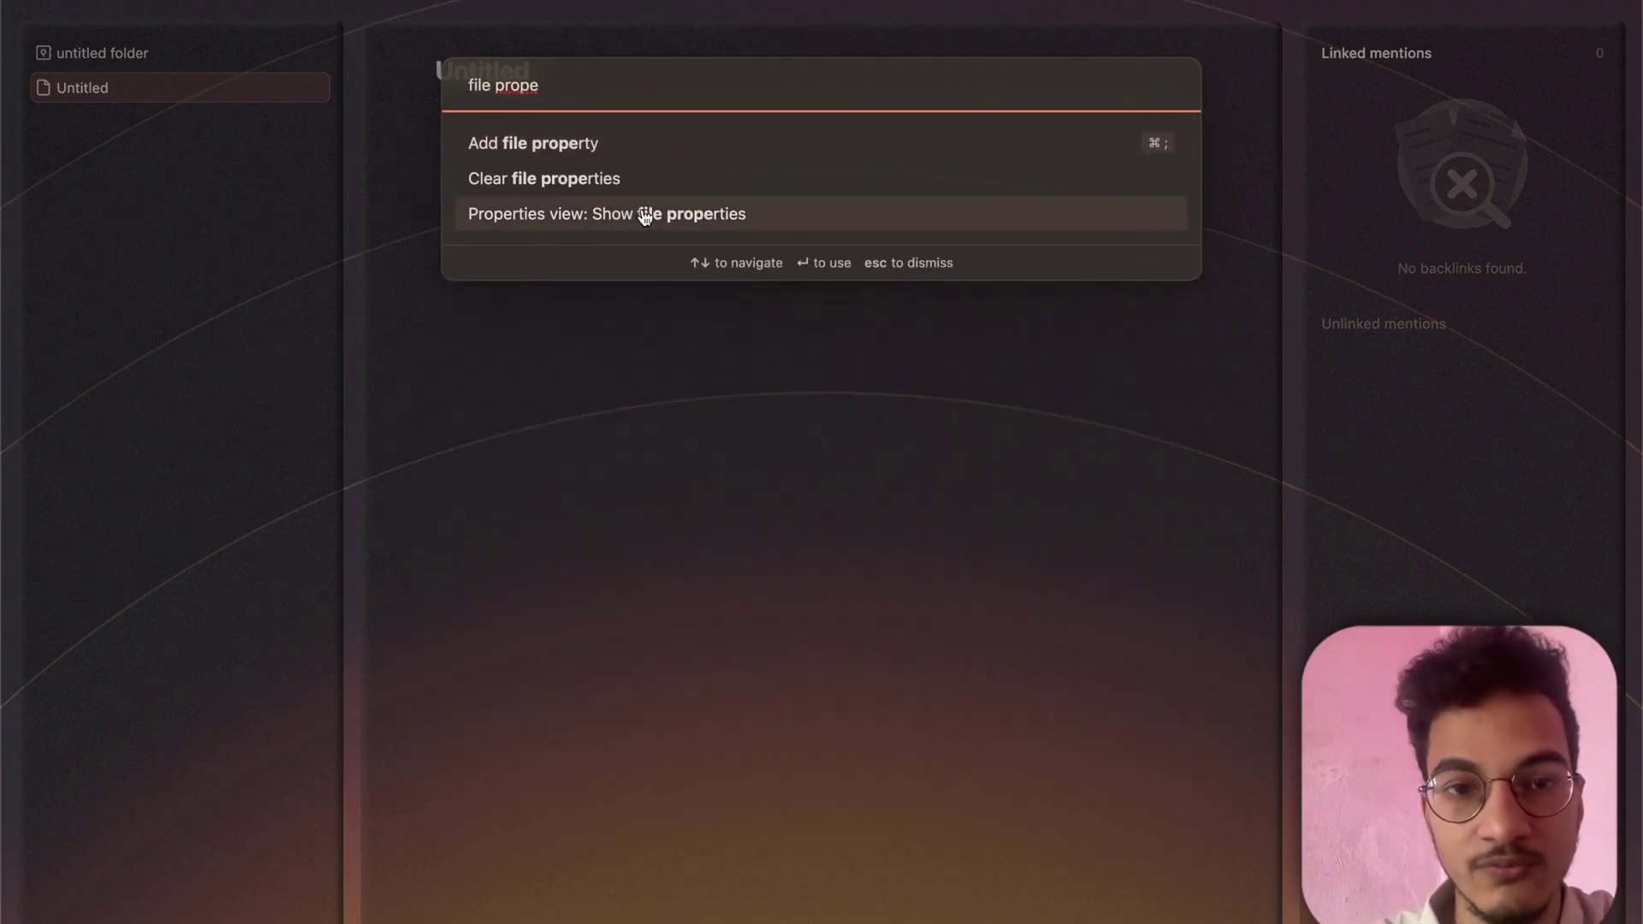
left_click(689, 215)
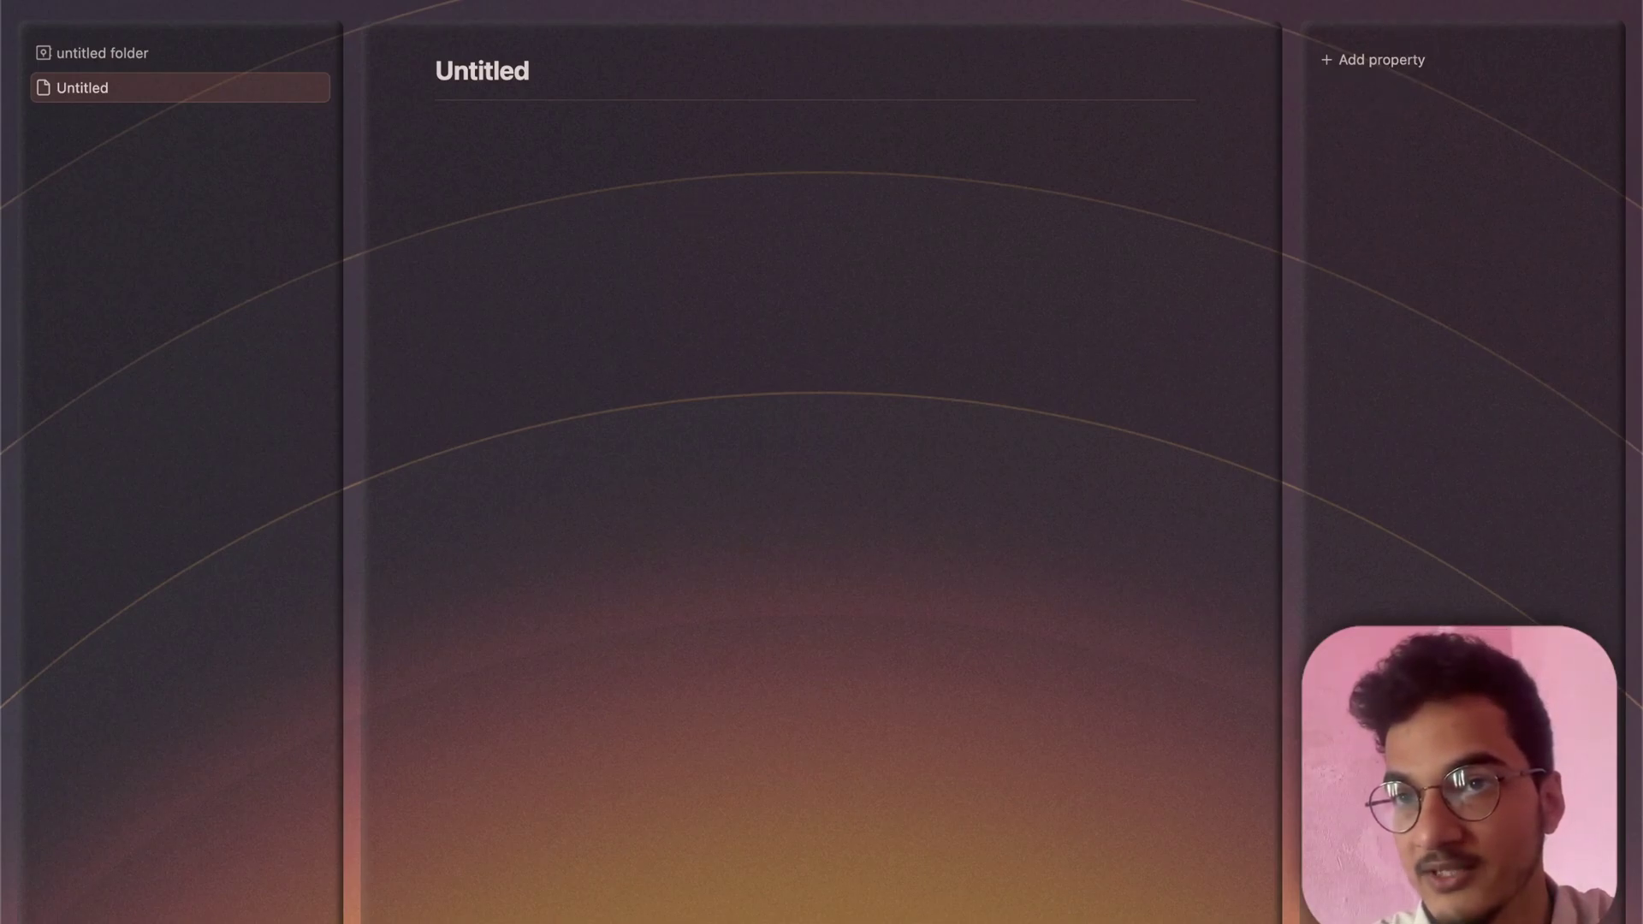
mouse_move(1327, 18)
left_click_drag(1508, 28, 1437, 608)
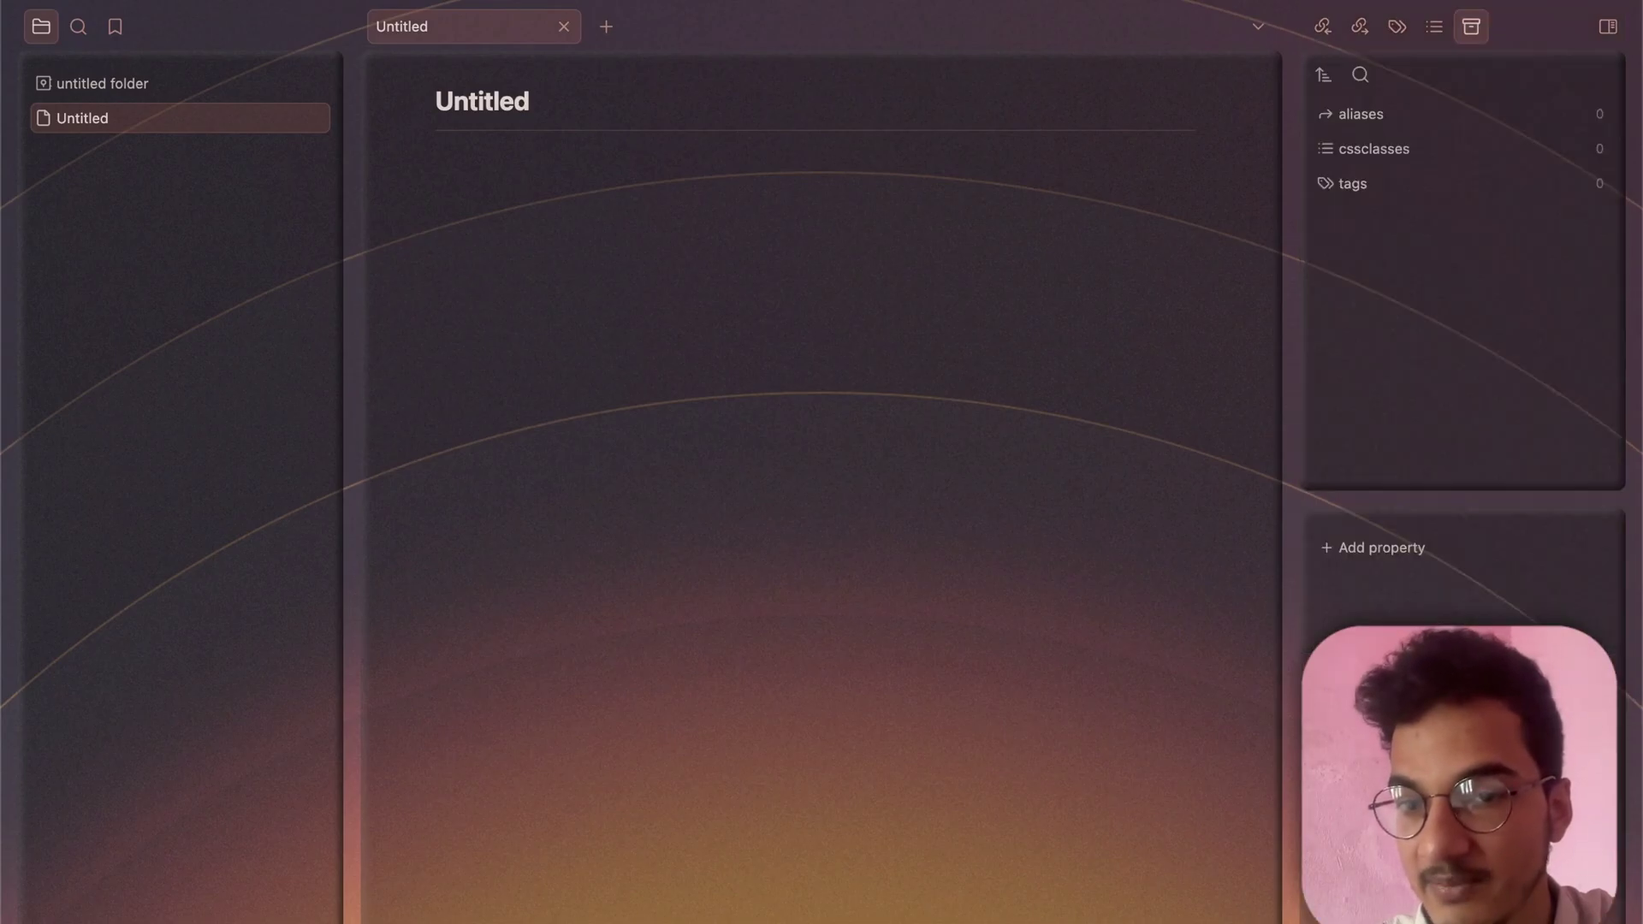
- Add aliases and cssclasses properties to the Untitled note from the file properties pane, leaving their values empty
left_click(1333, 548)
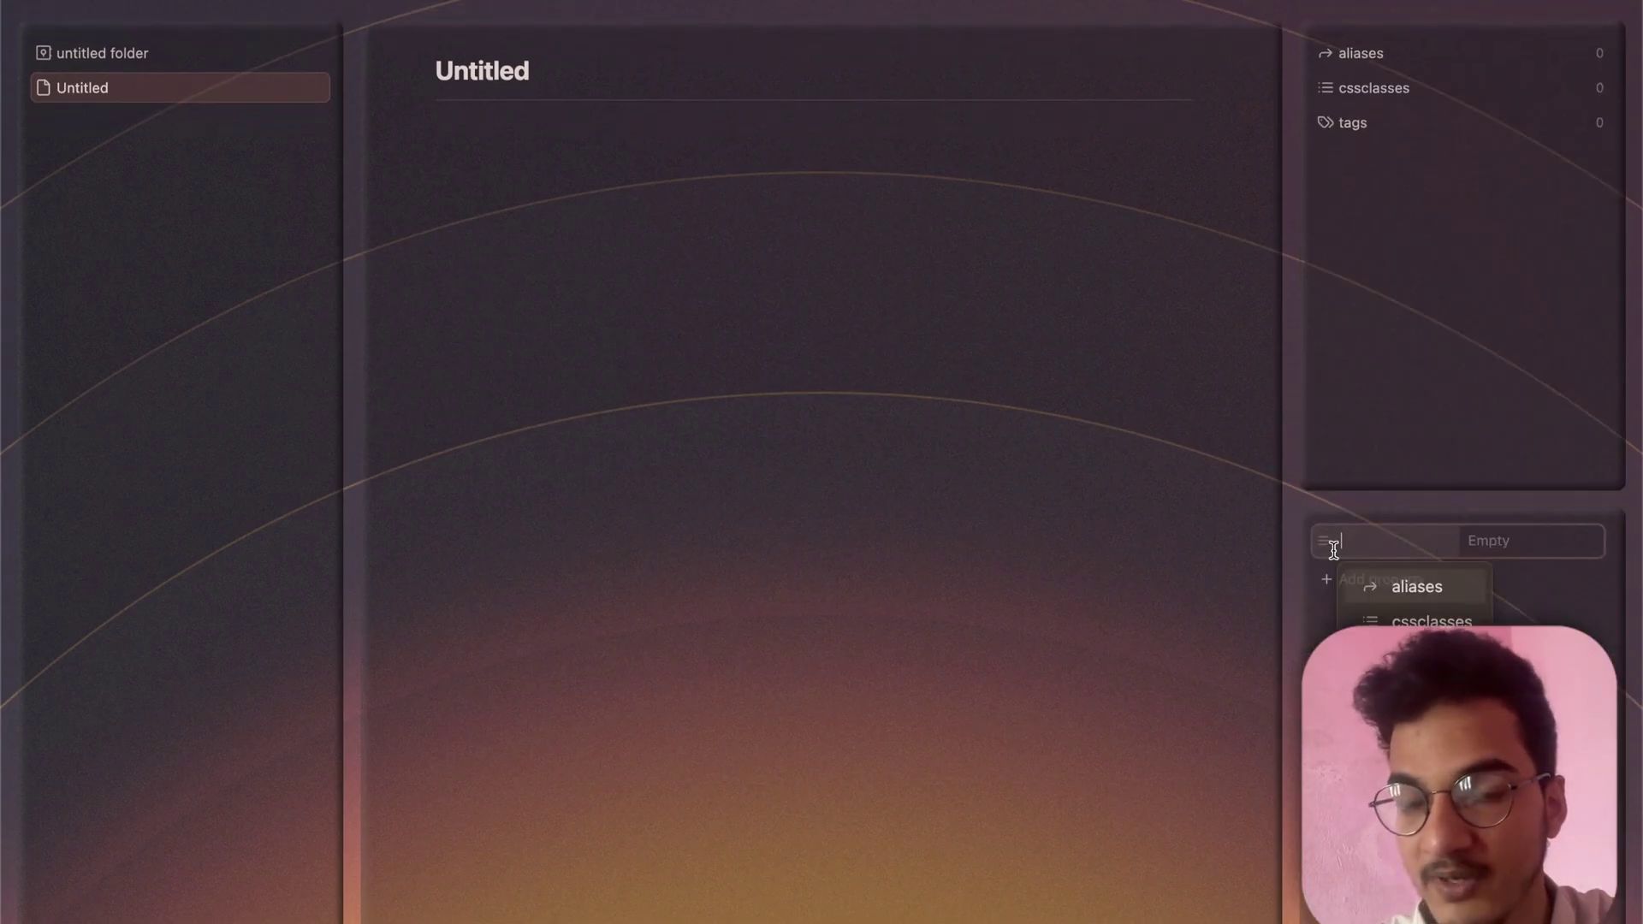
left_click(1466, 587)
left_click(1386, 576)
key("Return")
left_click(1124, 620)
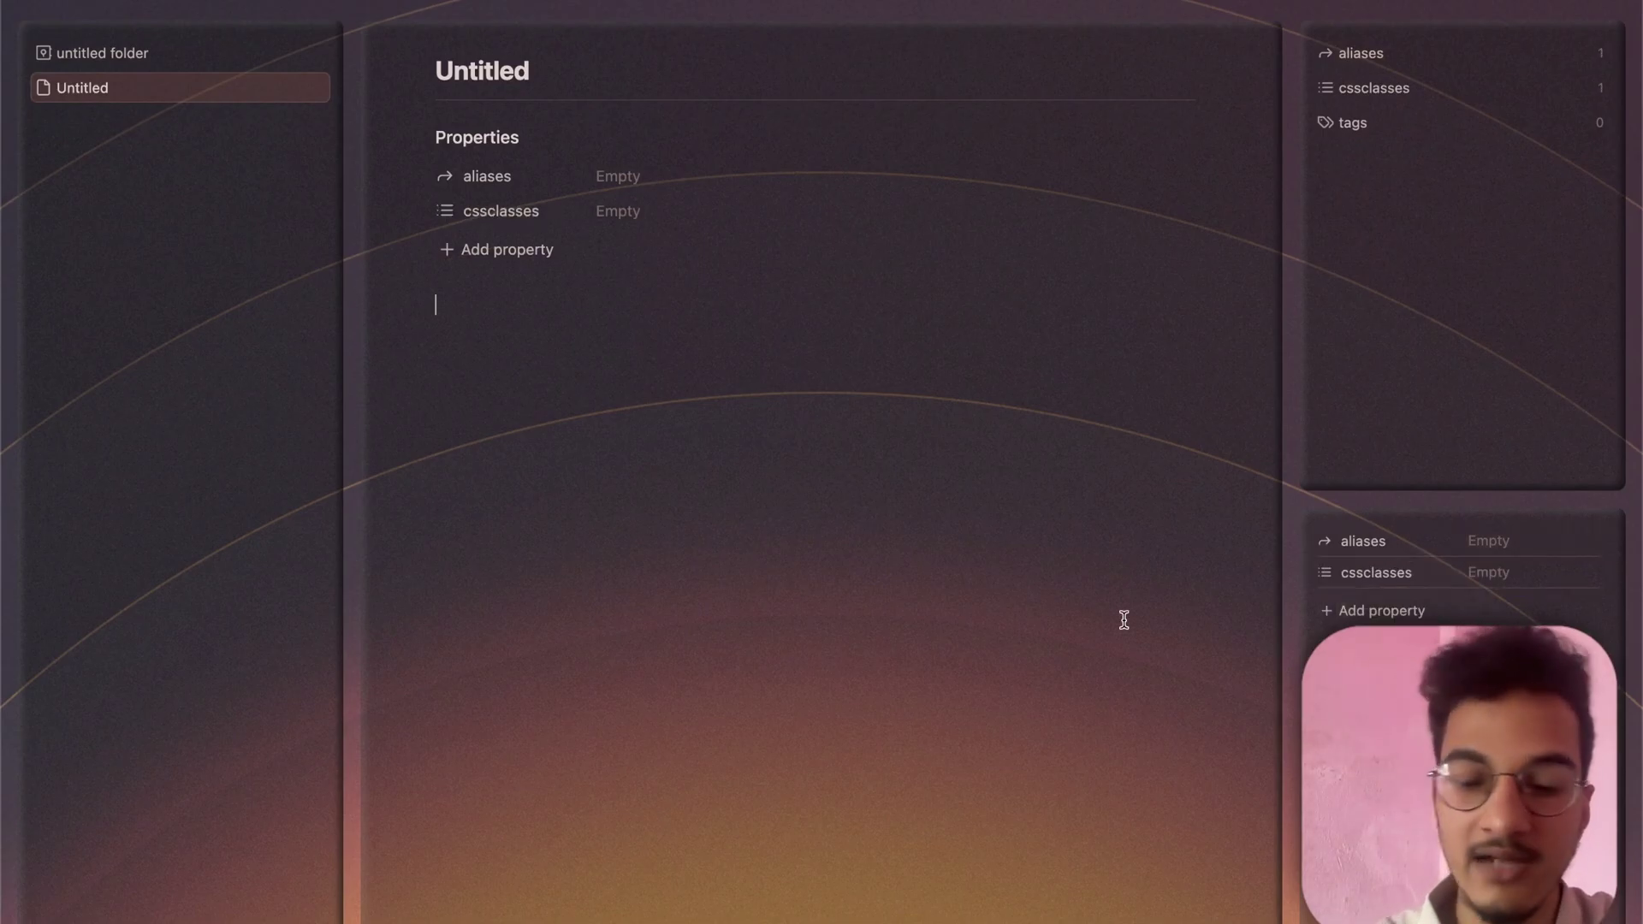
- Open the local graph of the Untitled note, dock it beneath the file list in the left sidebar and collapse its graph settings
key("super+p")
type("local")
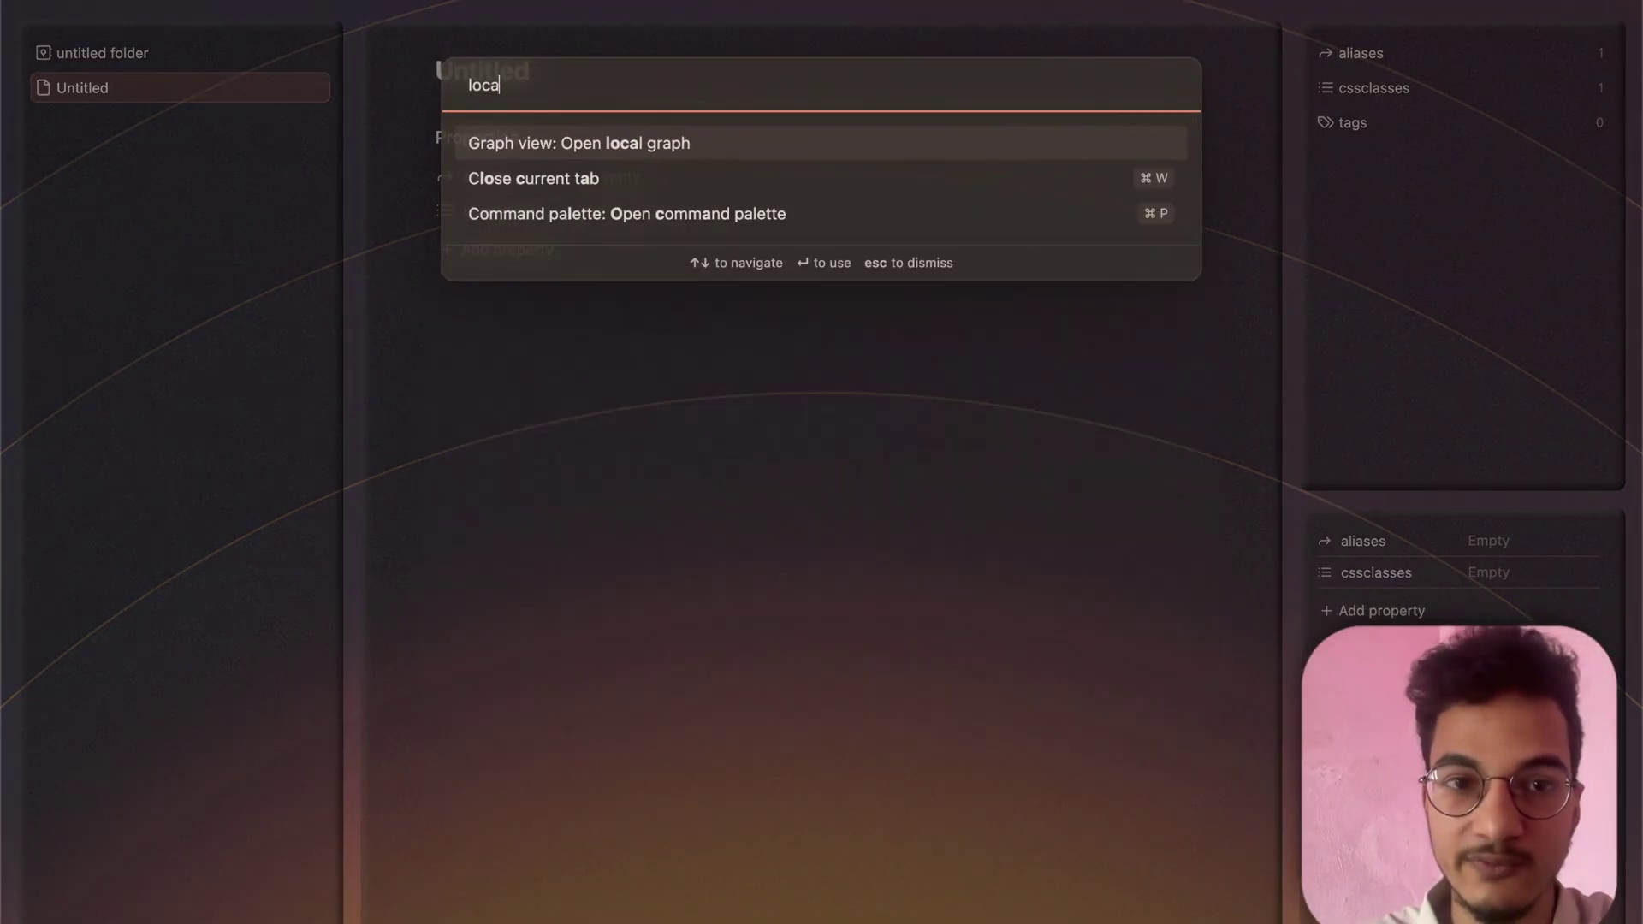
left_click(968, 158)
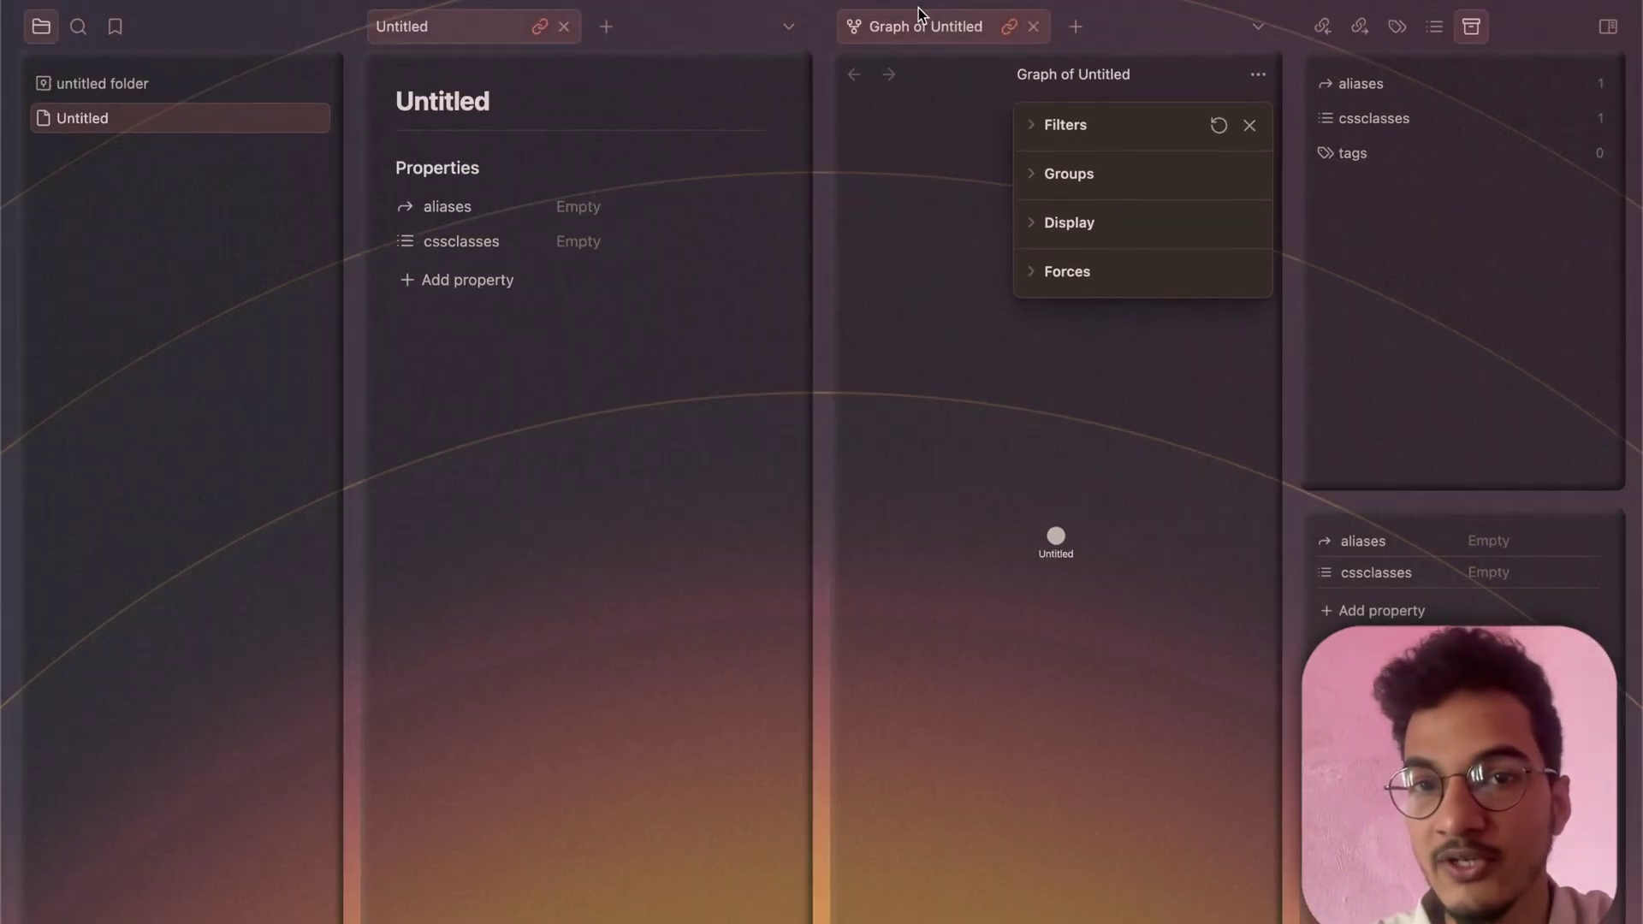
key("ctrl+super+f")
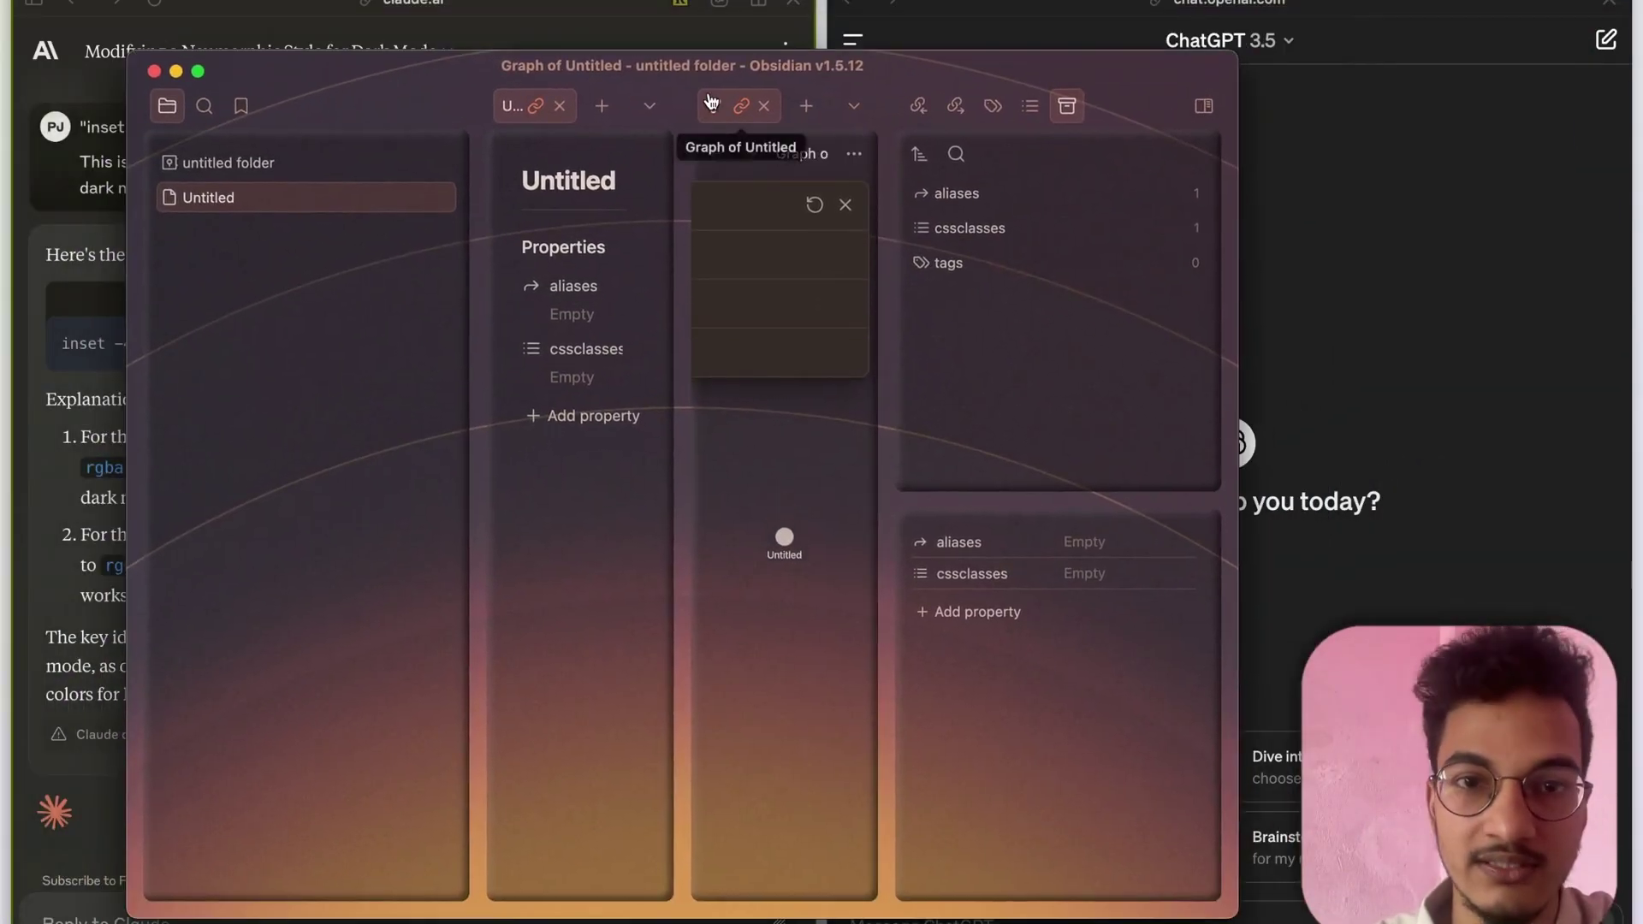
key("ctrl+super+f")
left_click_drag(926, 37, 130, 707)
left_click(312, 541)
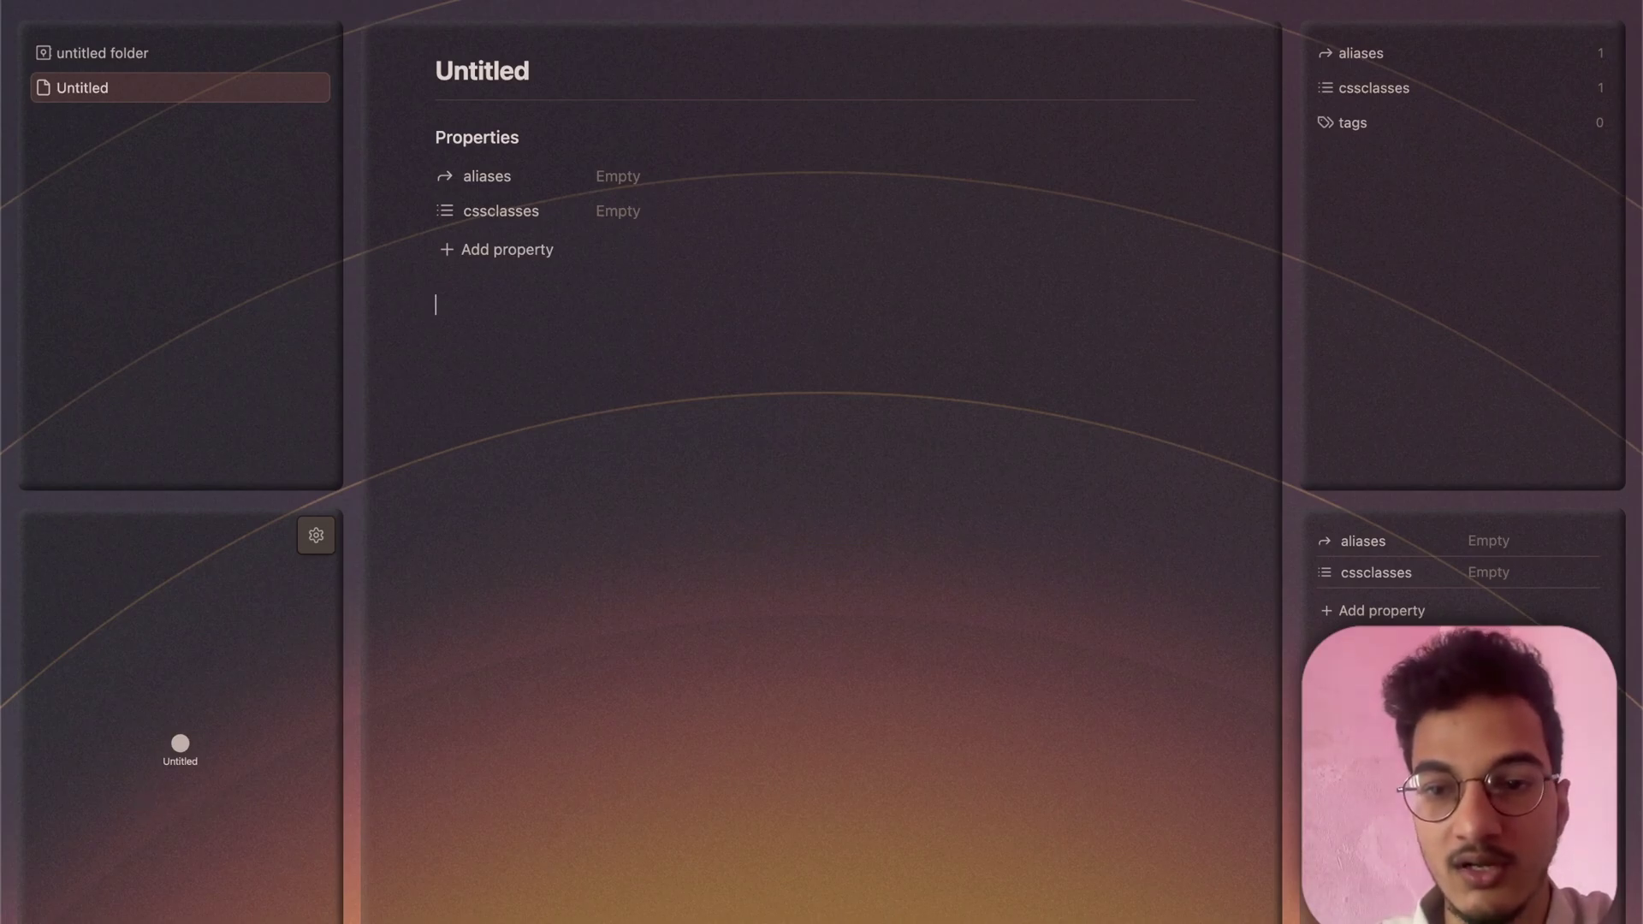
left_click(879, 619)
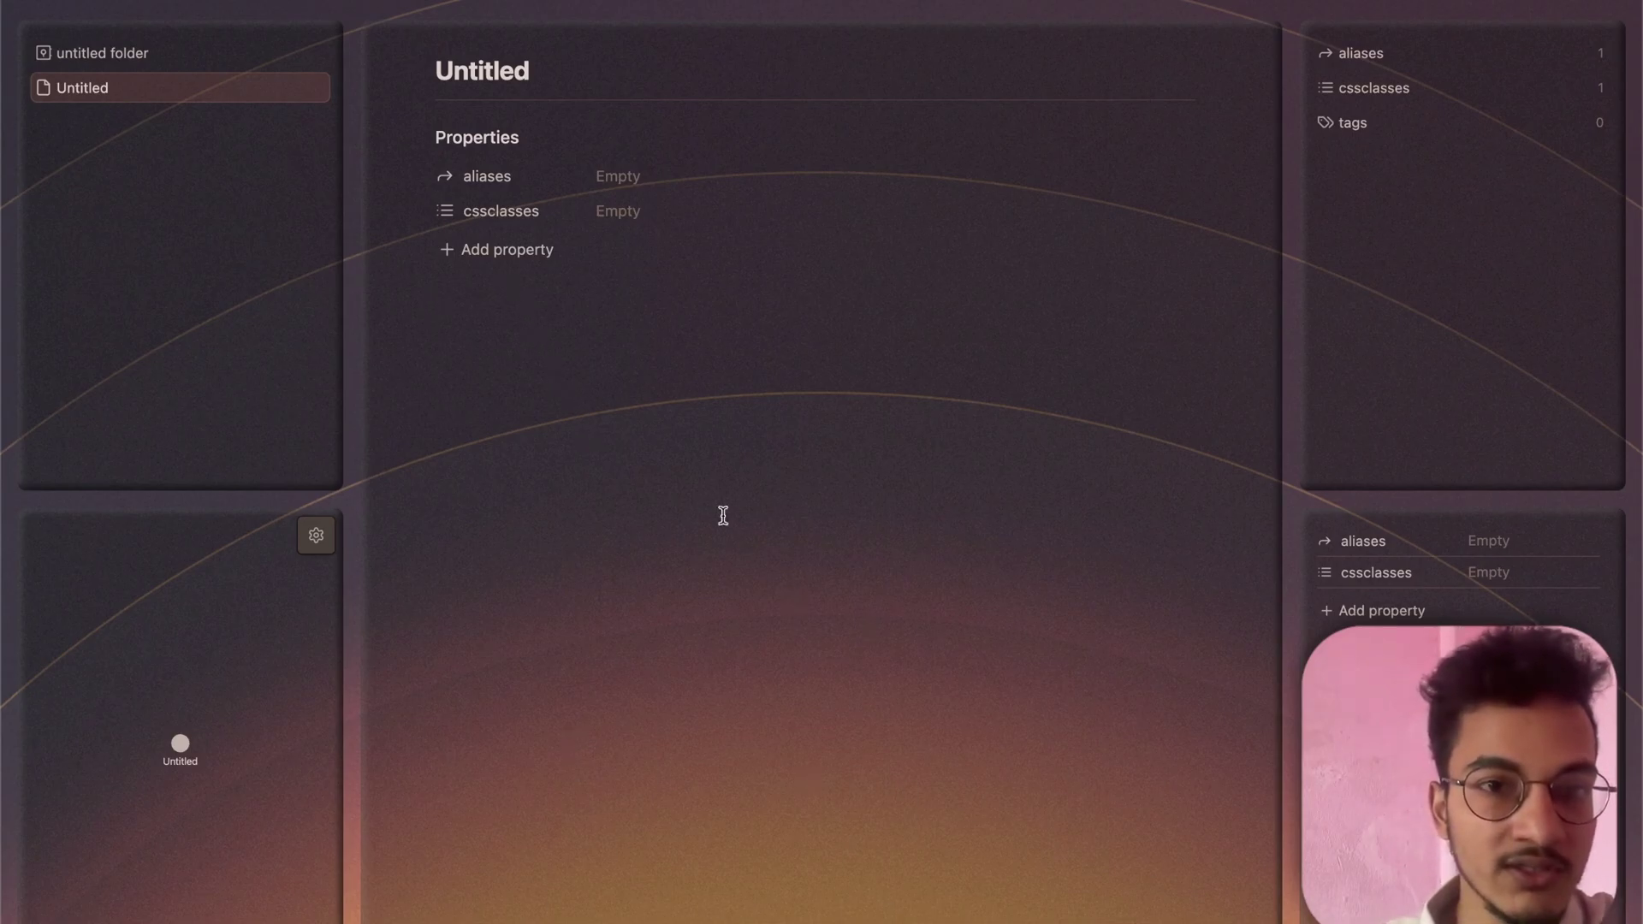
- Create a second blank note and stack the open note tabs
mouse_move(1237, 12)
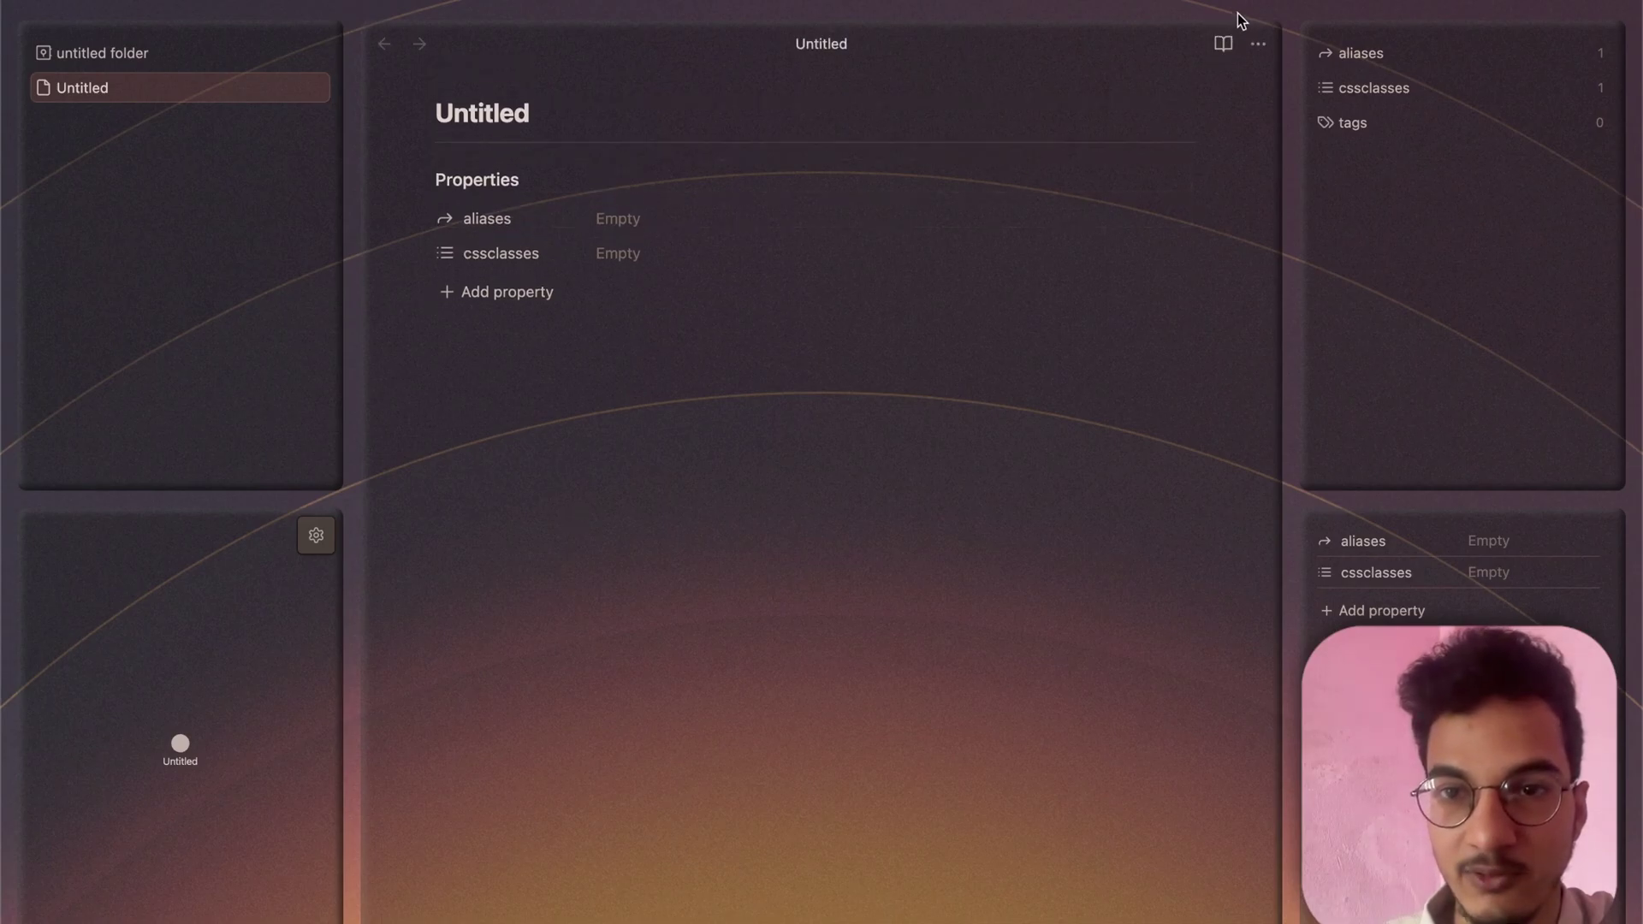
key("ctrl+n")
left_click(1258, 25)
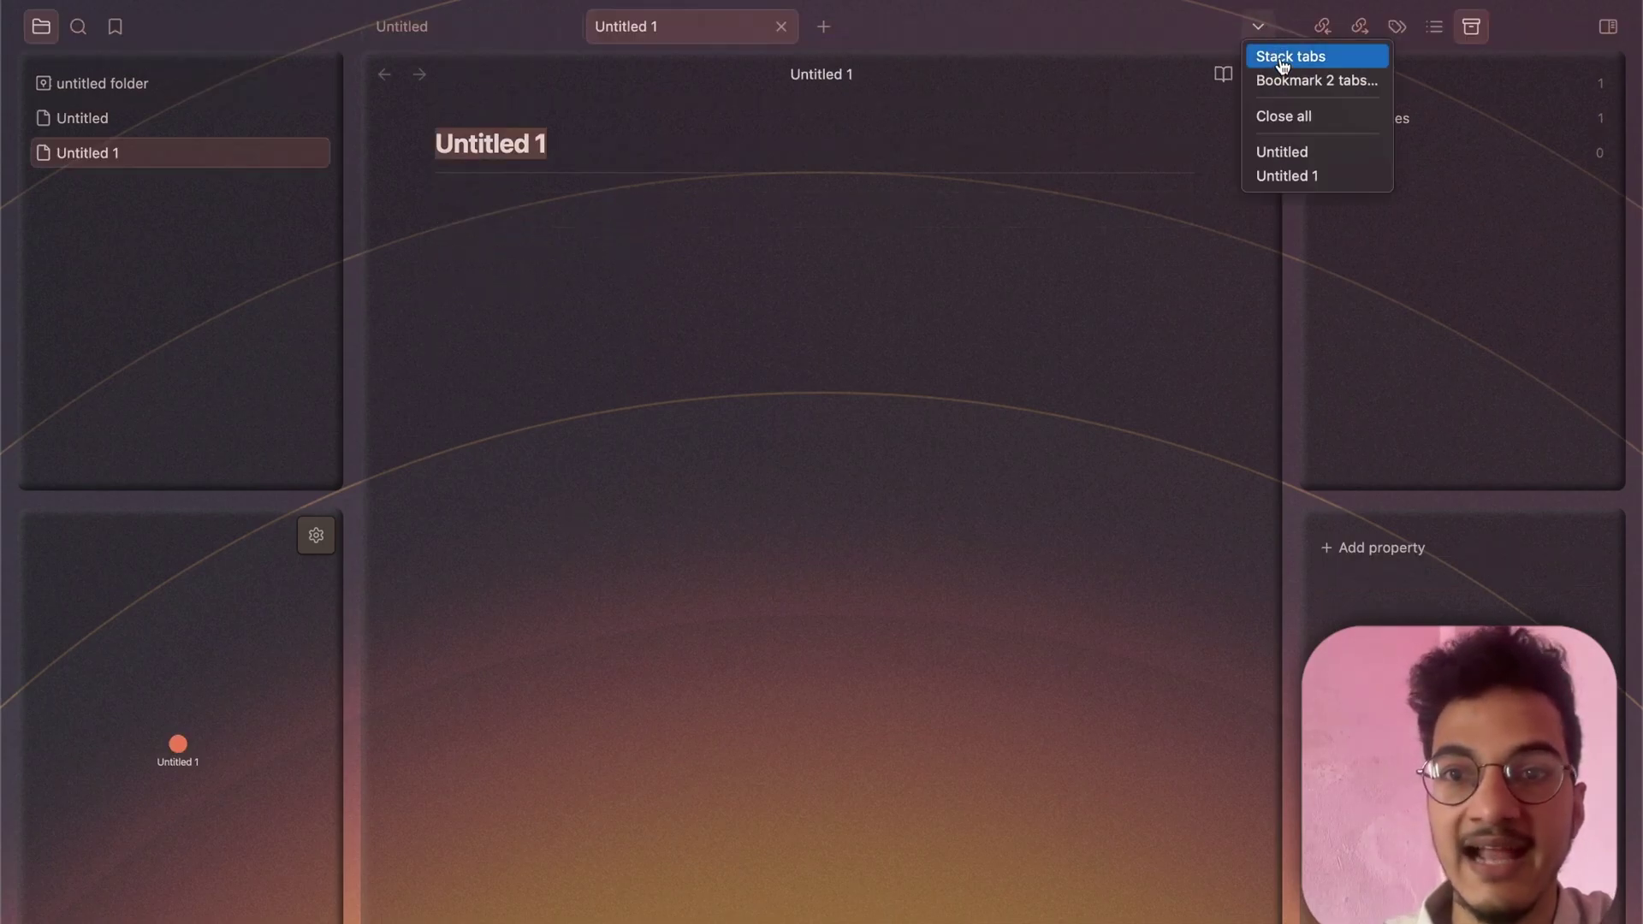
left_click(1282, 58)
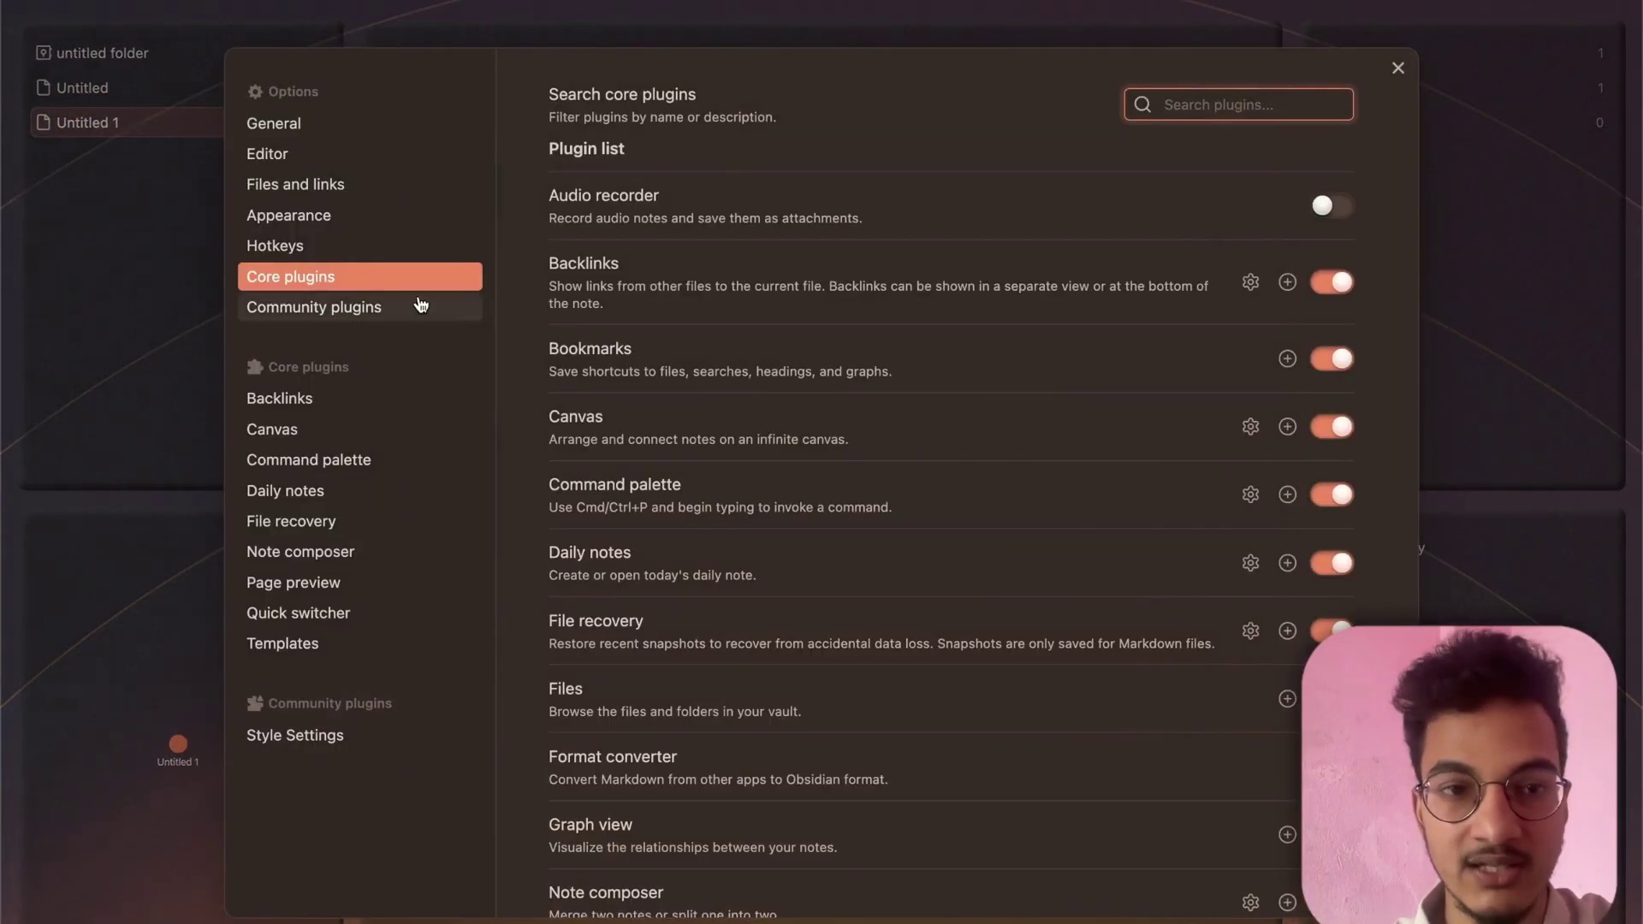
- Search the community plugins for "beauti", then install and enable Beautitab
left_click(418, 307)
left_click(1306, 181)
type("beauti")
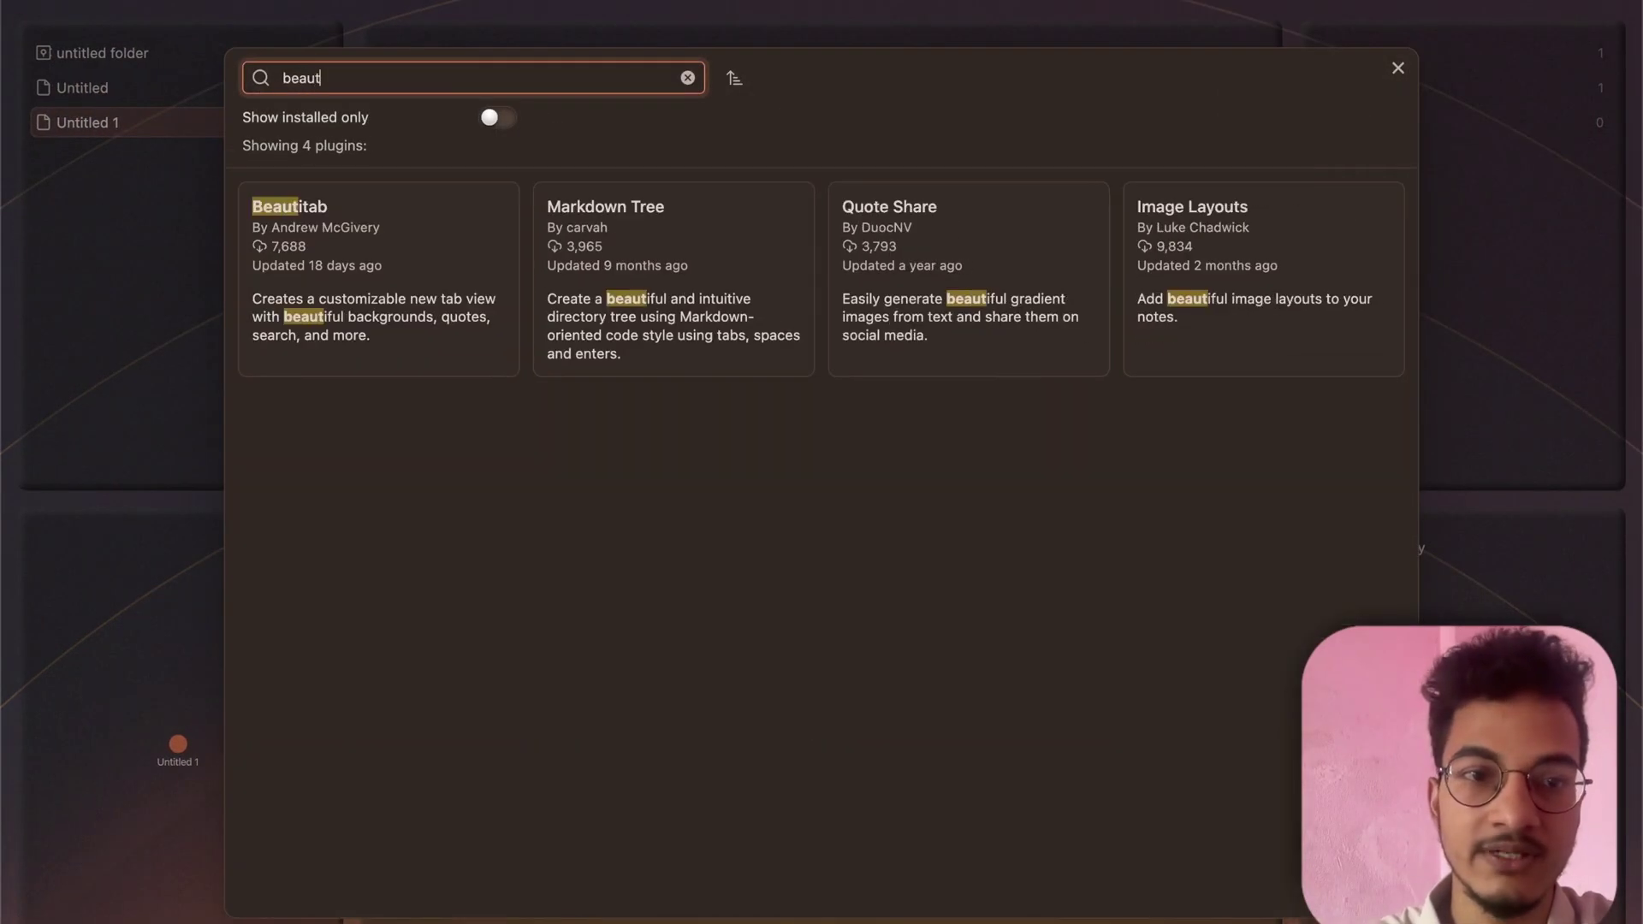
left_click(458, 310)
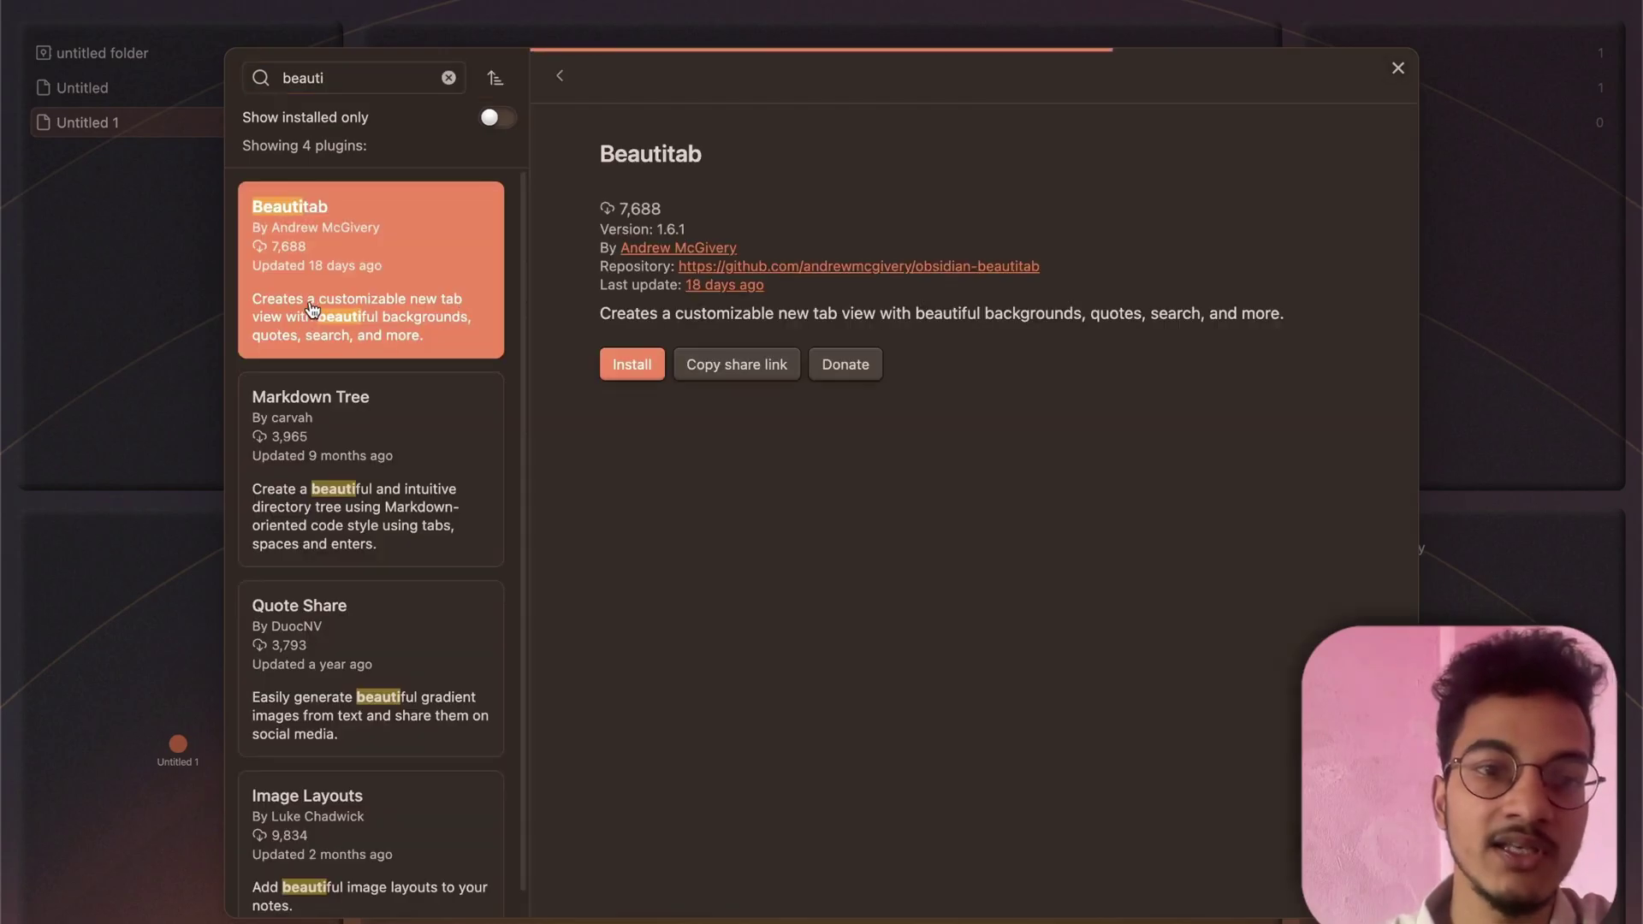
left_click(631, 363)
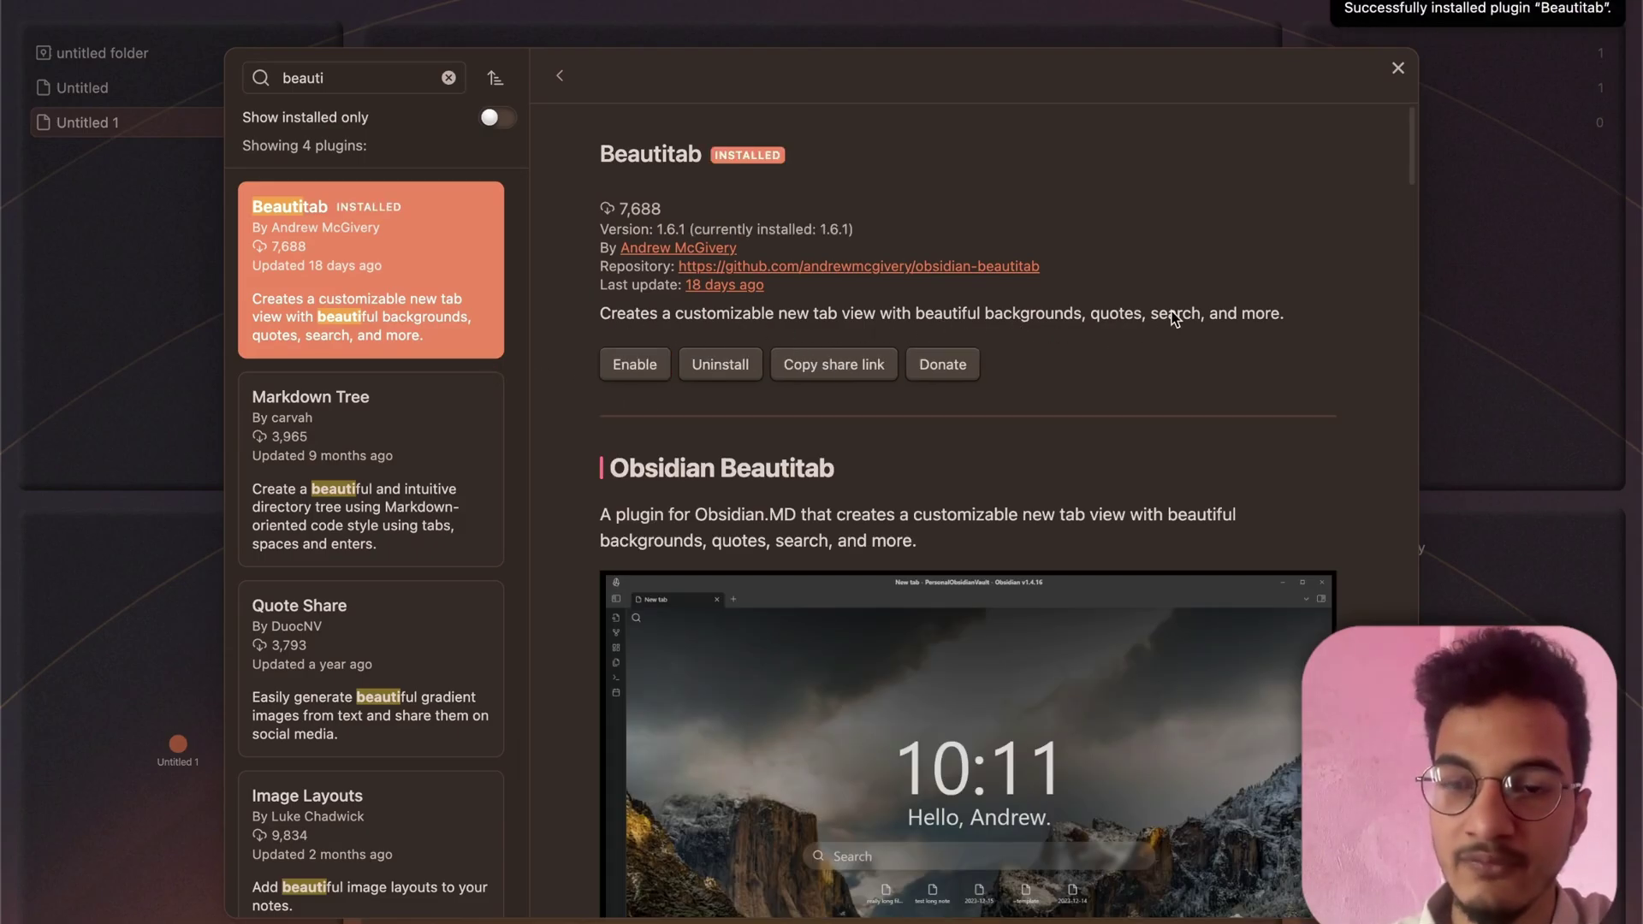
left_click(634, 363)
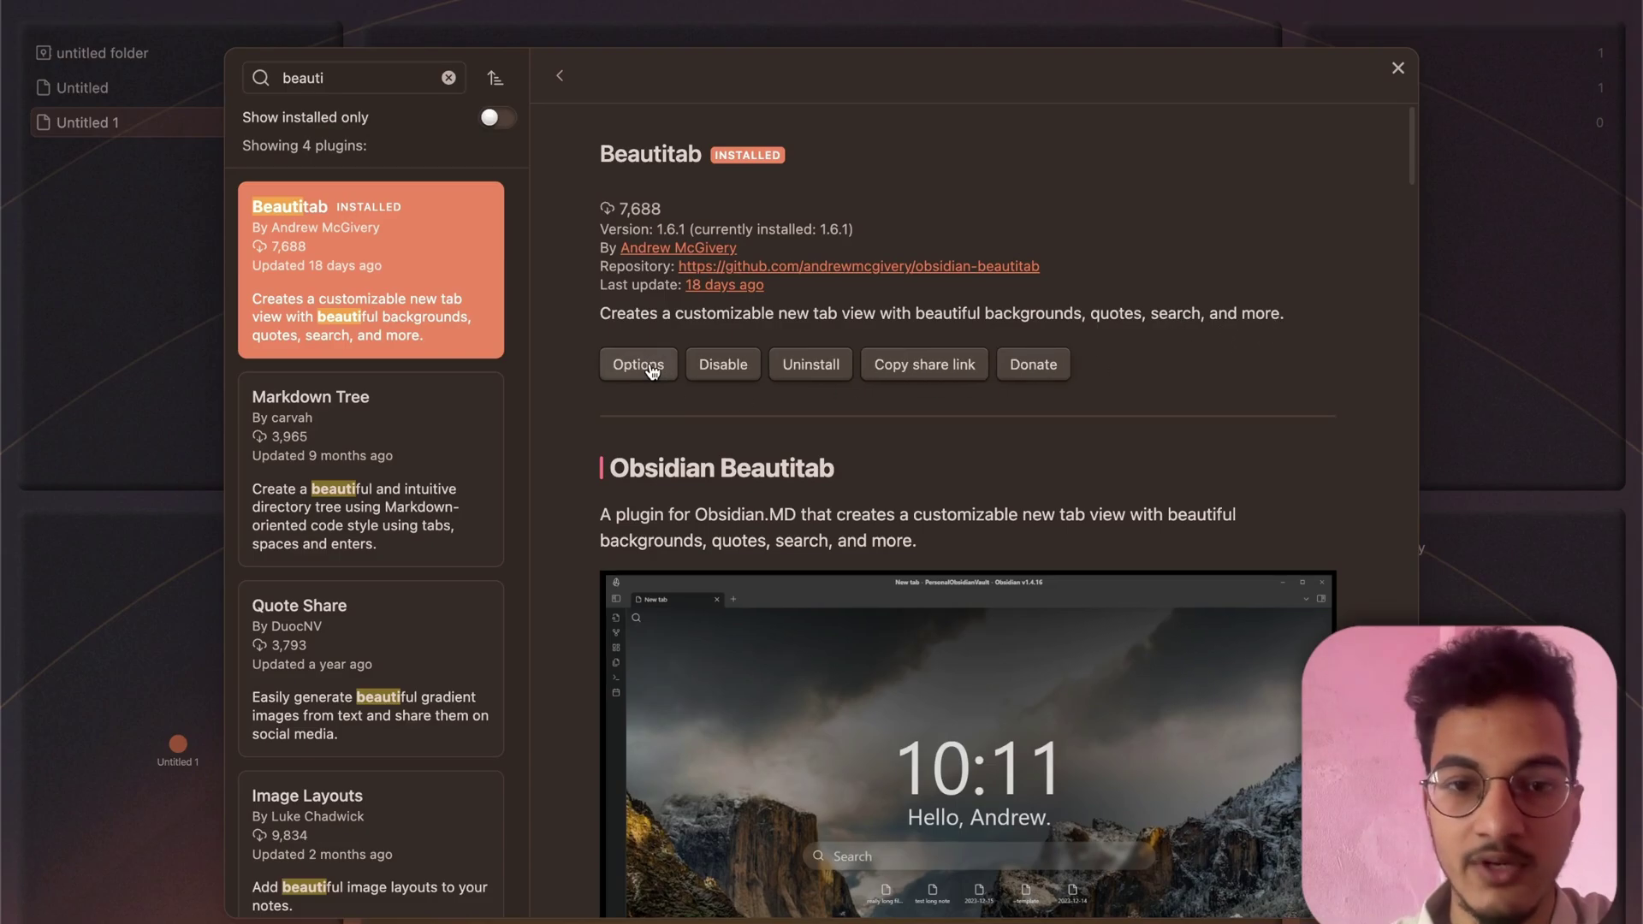
- Leave the plugin settings and open a new tab to view the Beautitab page
left_click(1579, 236)
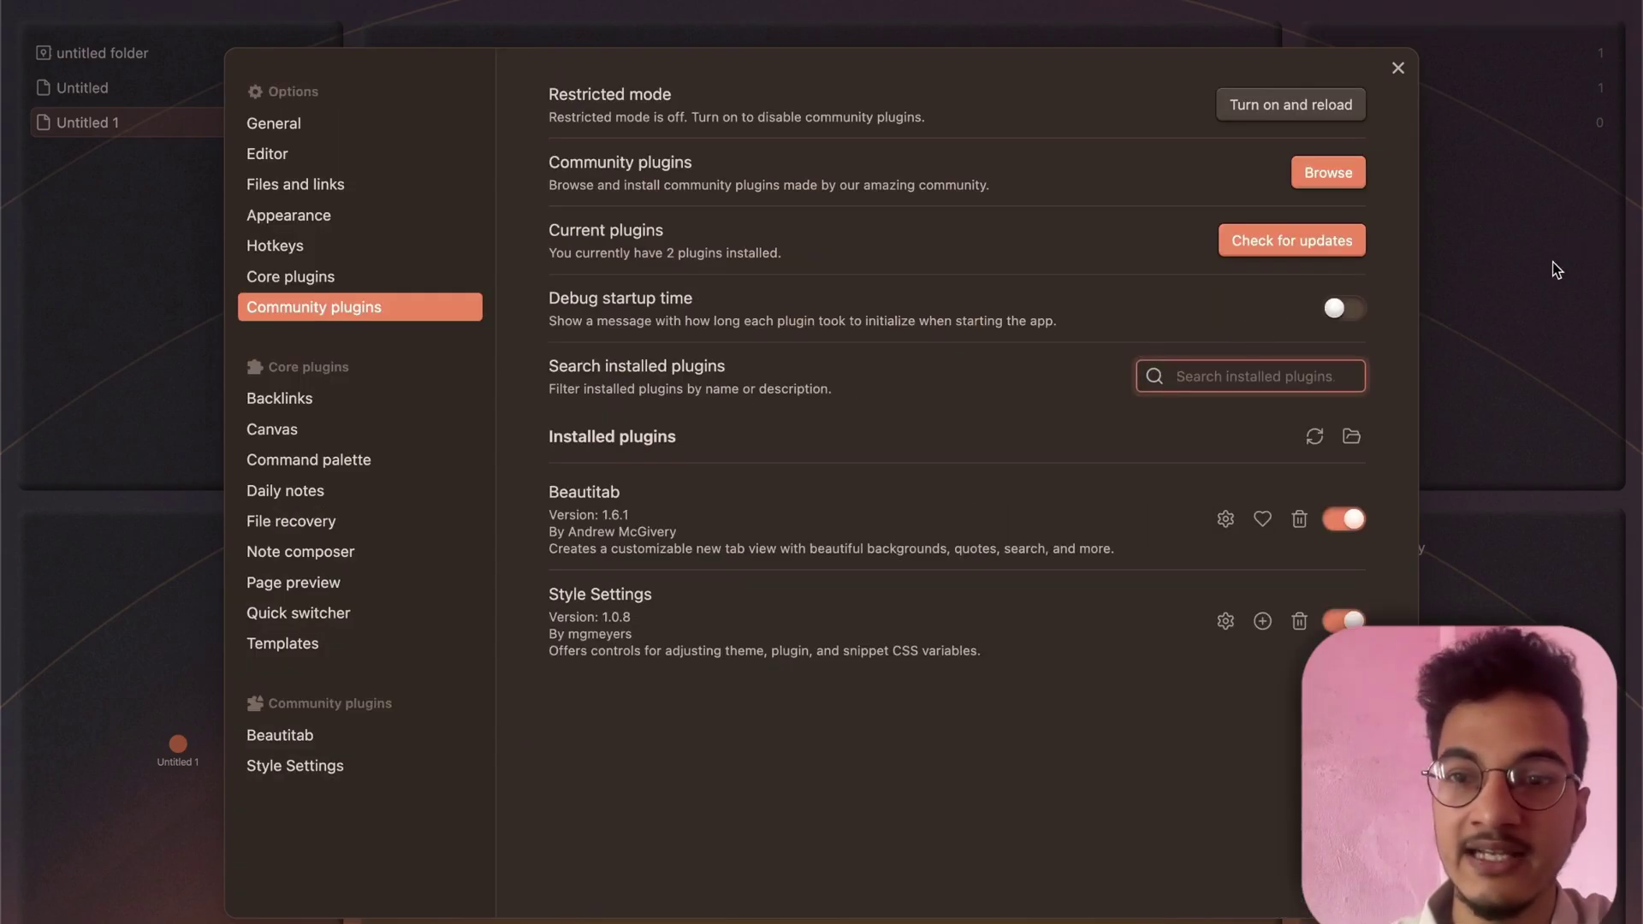
left_click(1552, 262)
key("super+t")
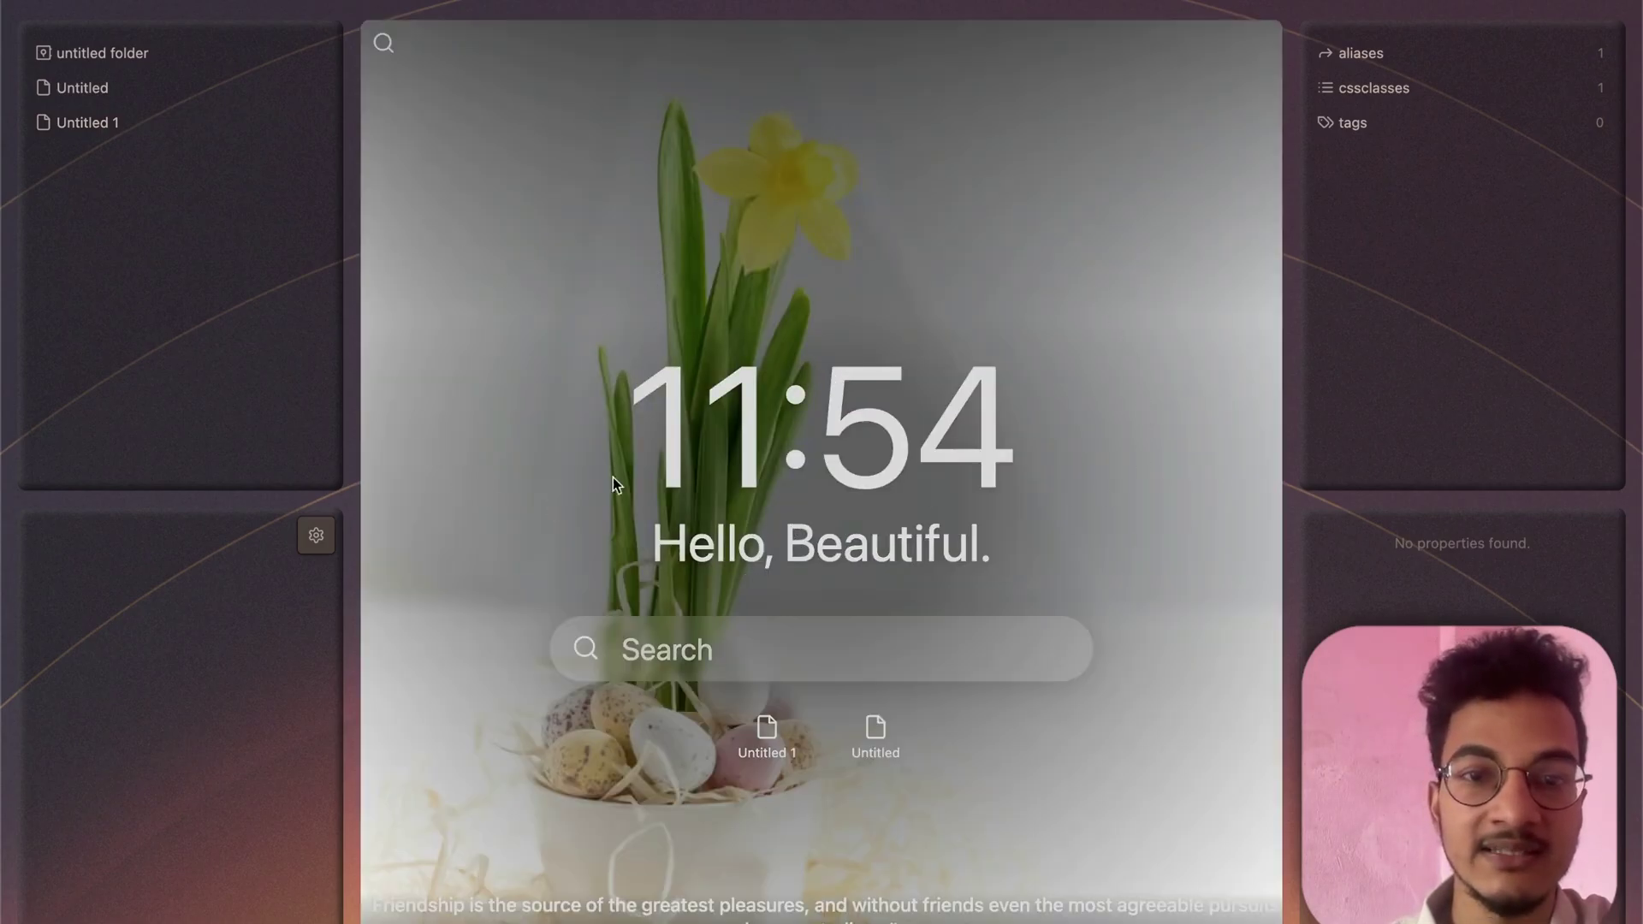
- Open Beautitab's options and set the background theme to Transparent
key("super+comma")
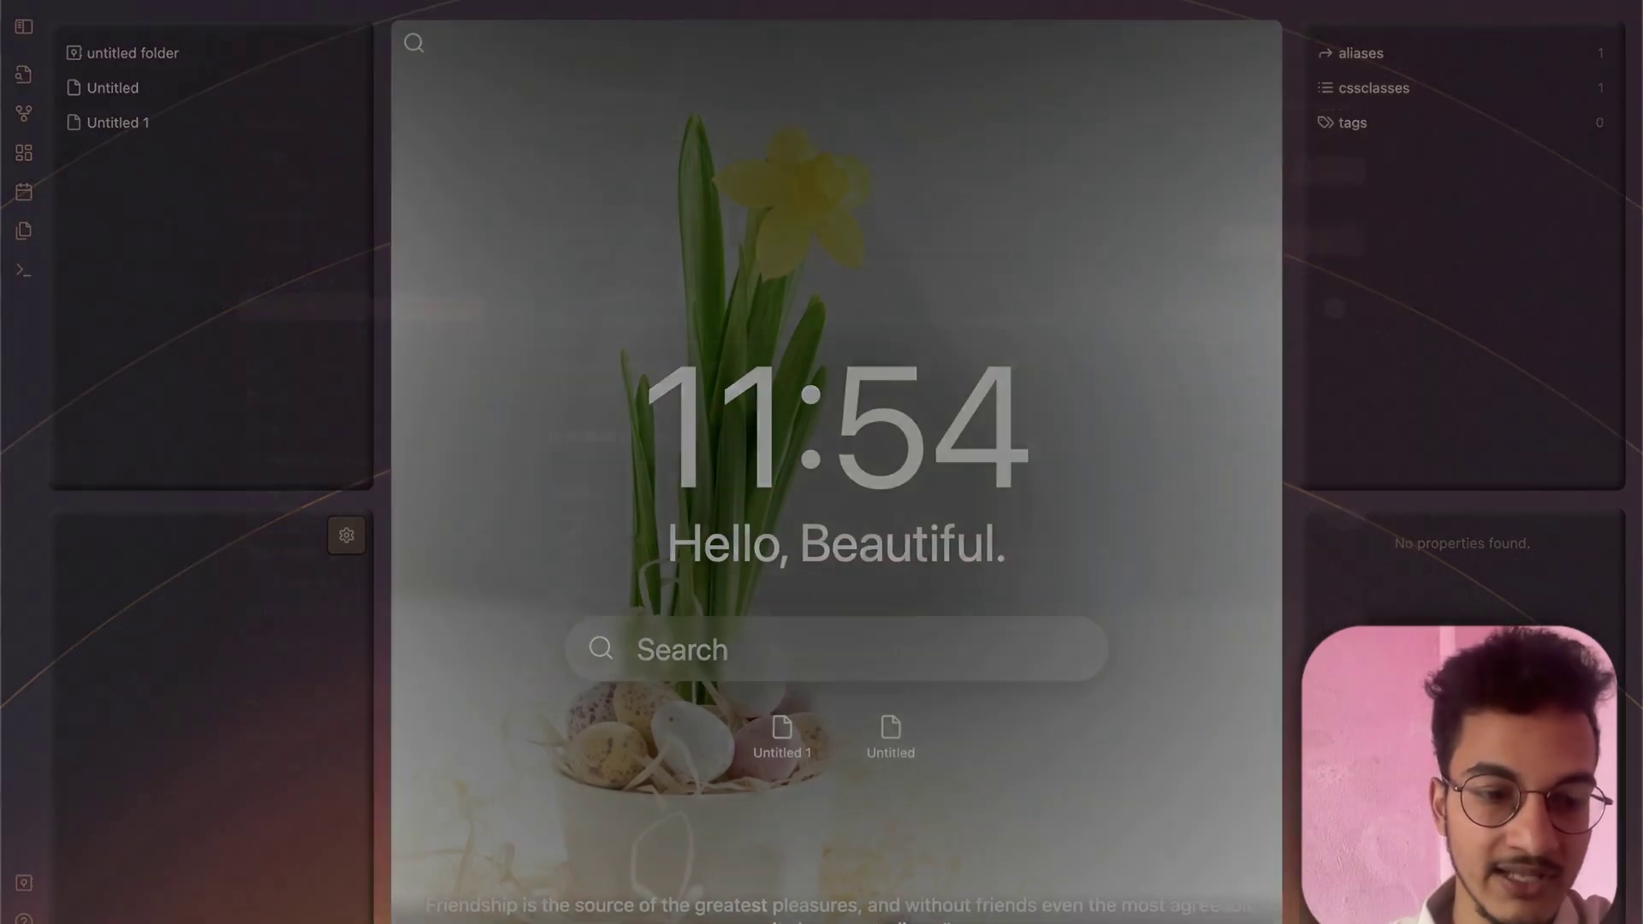
left_click(592, 503)
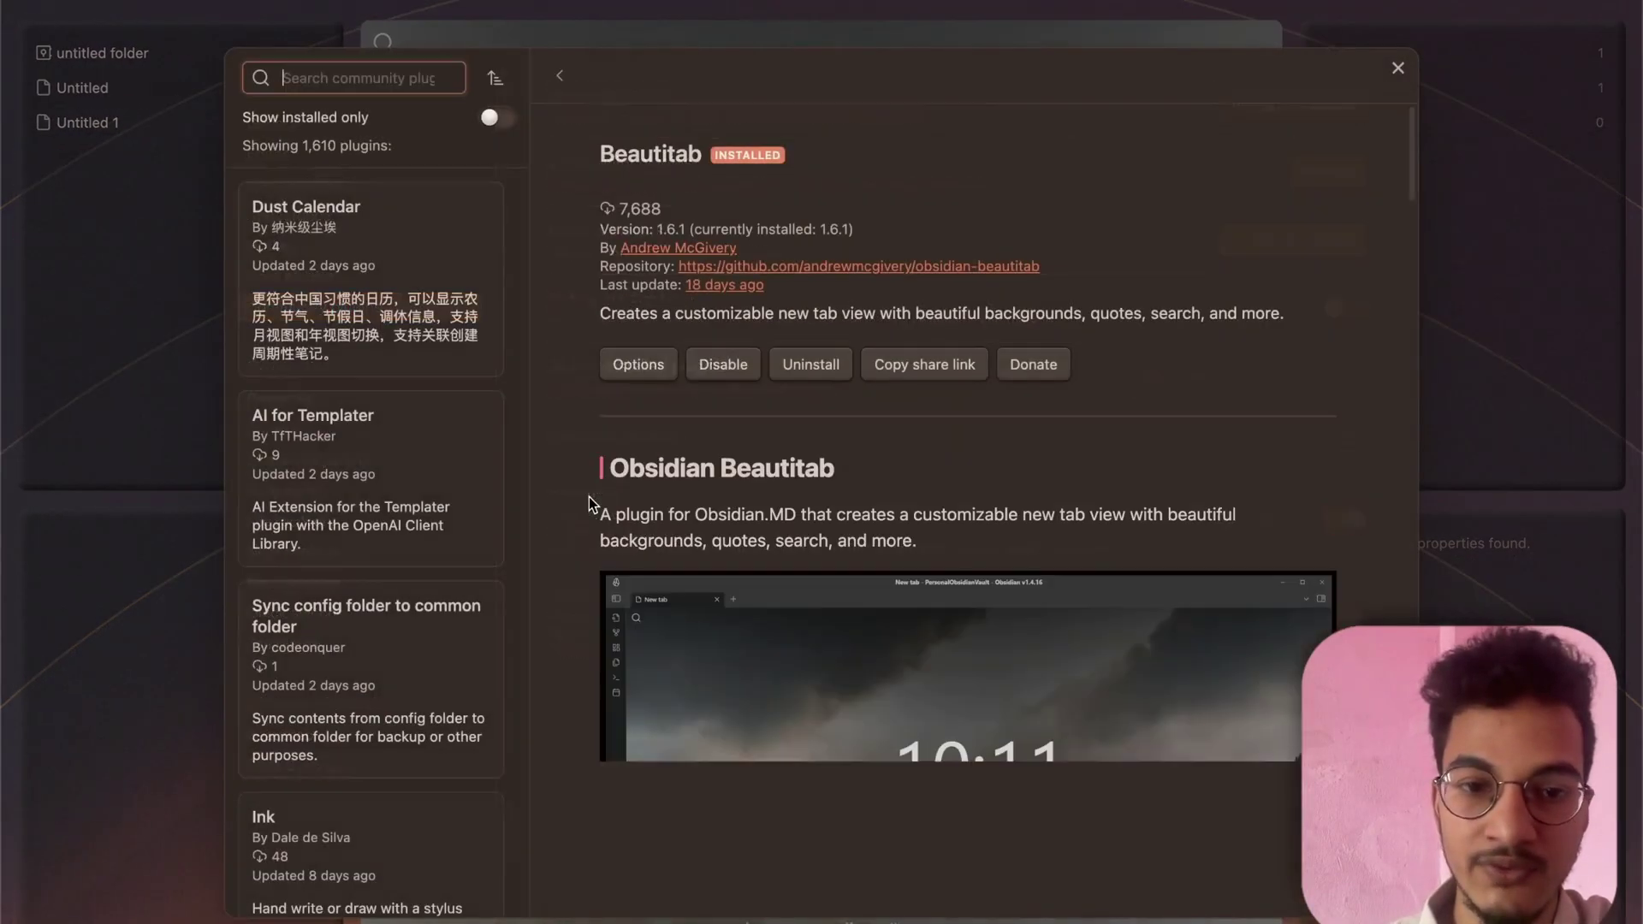
left_click(653, 365)
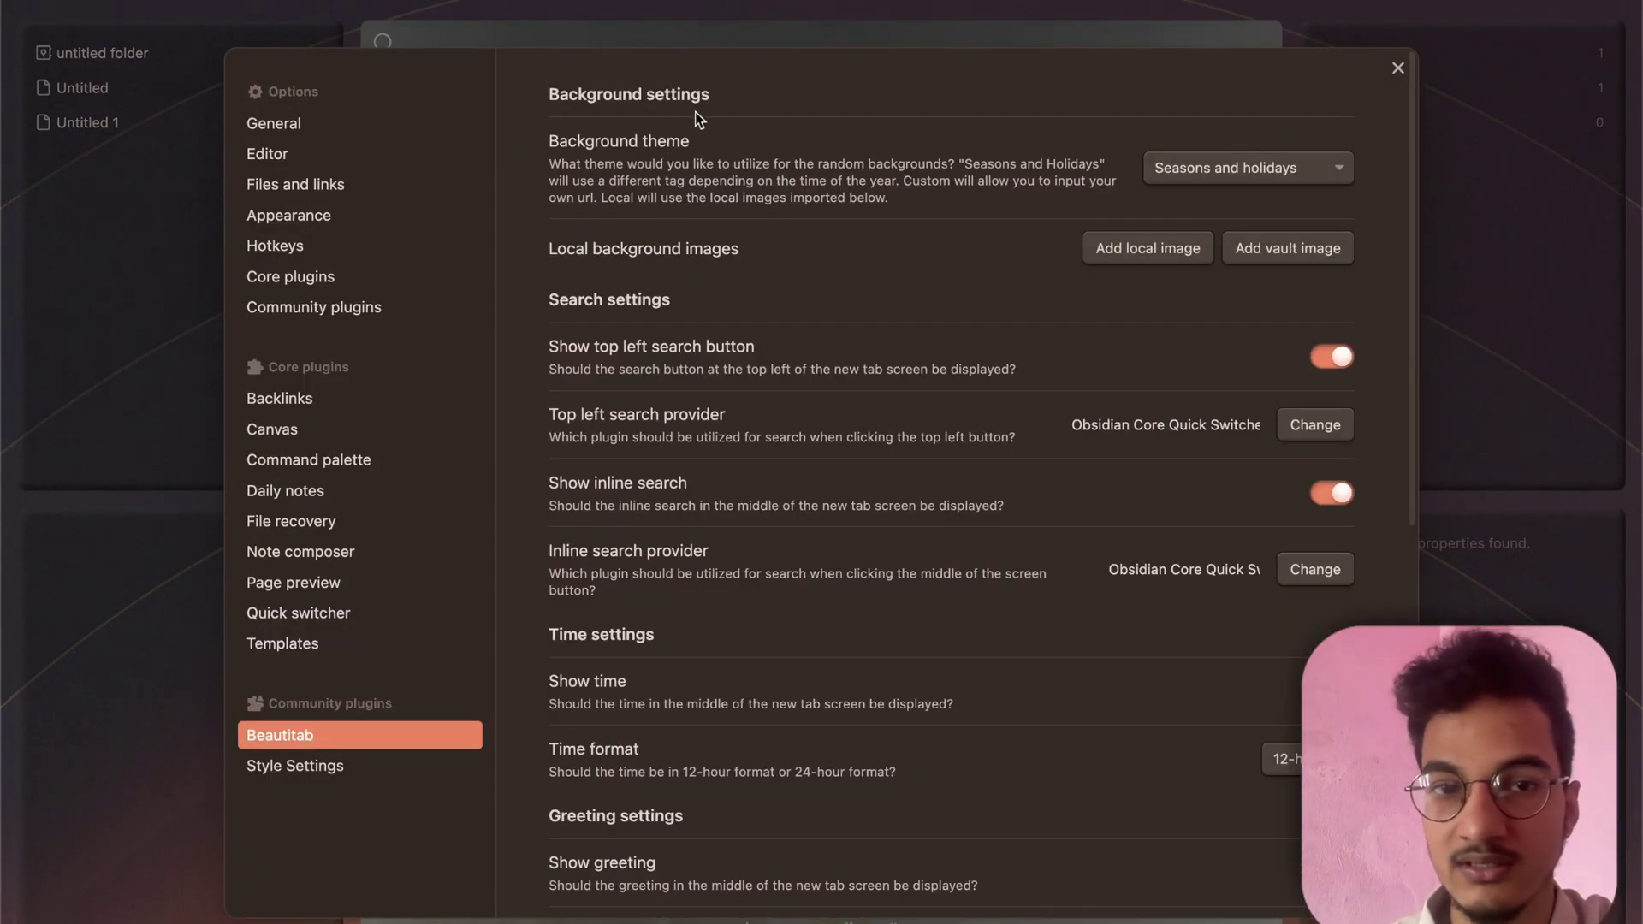
left_click(1193, 173)
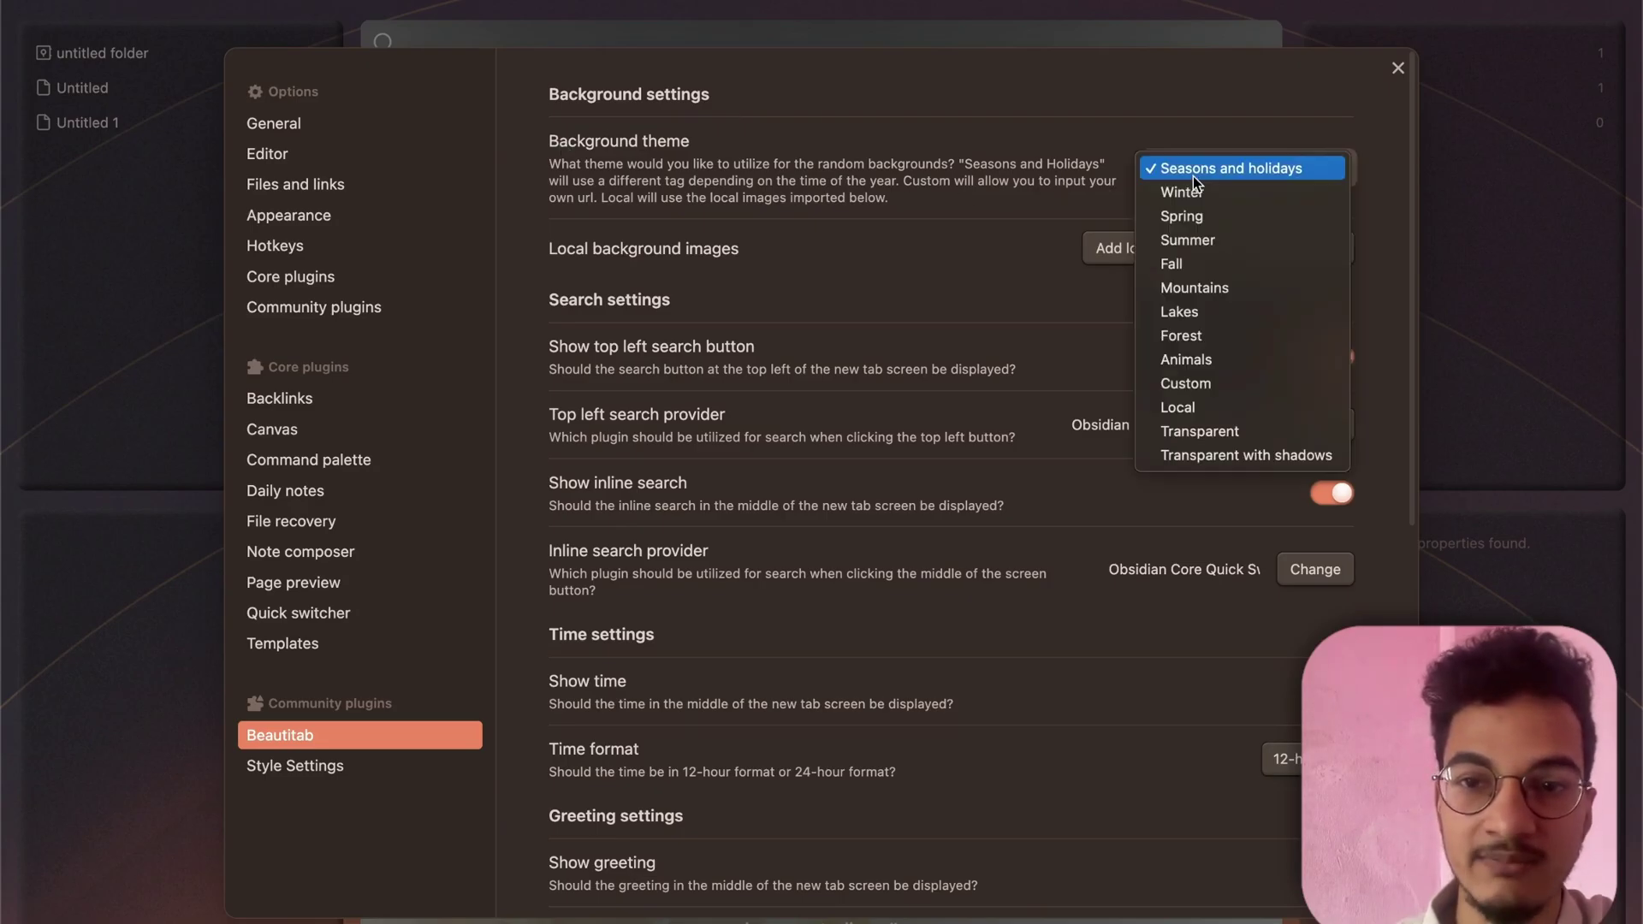
key("Escape")
left_click(1213, 421)
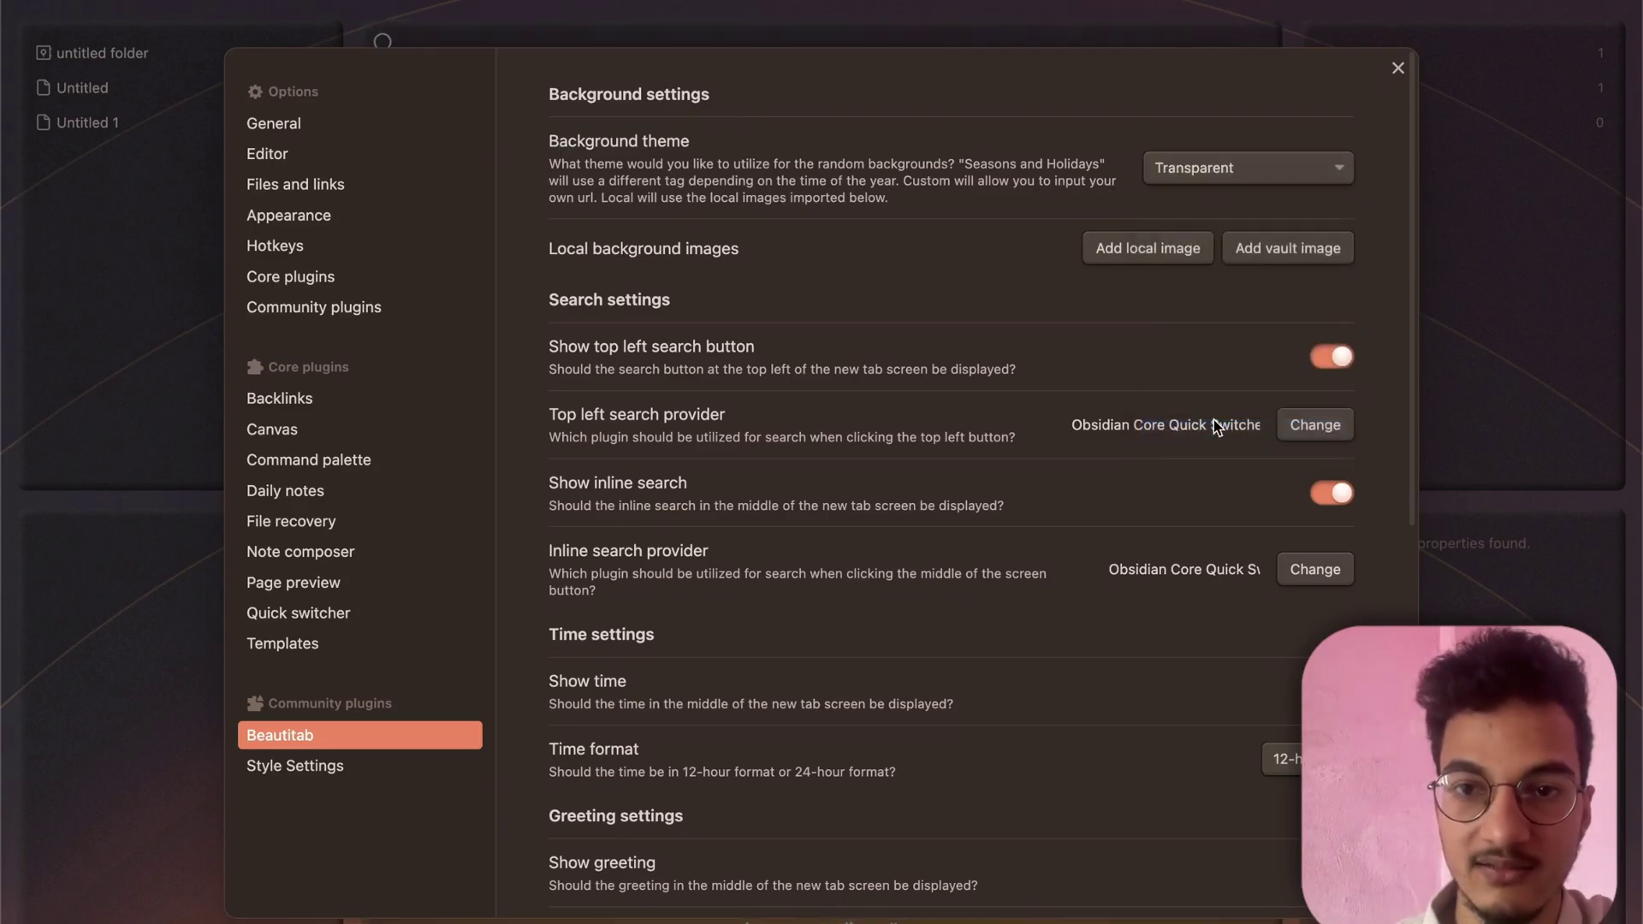
- Try the Local background theme, switch back to Transparent and review the remaining theme choices
left_click(1224, 163)
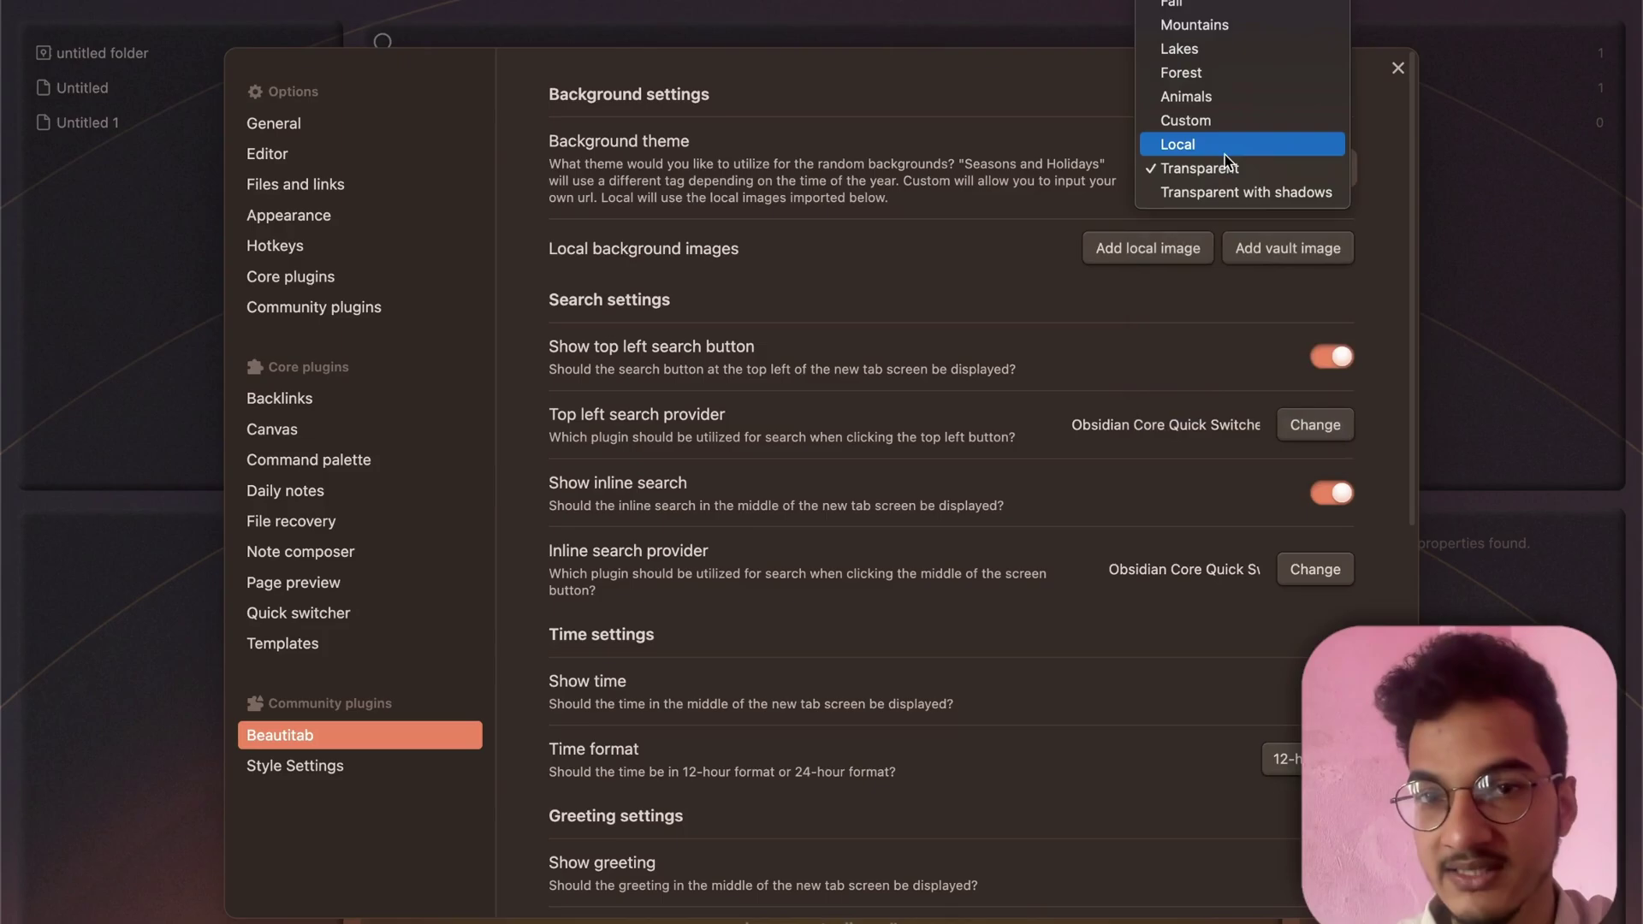
left_click(1205, 147)
left_click(1203, 165)
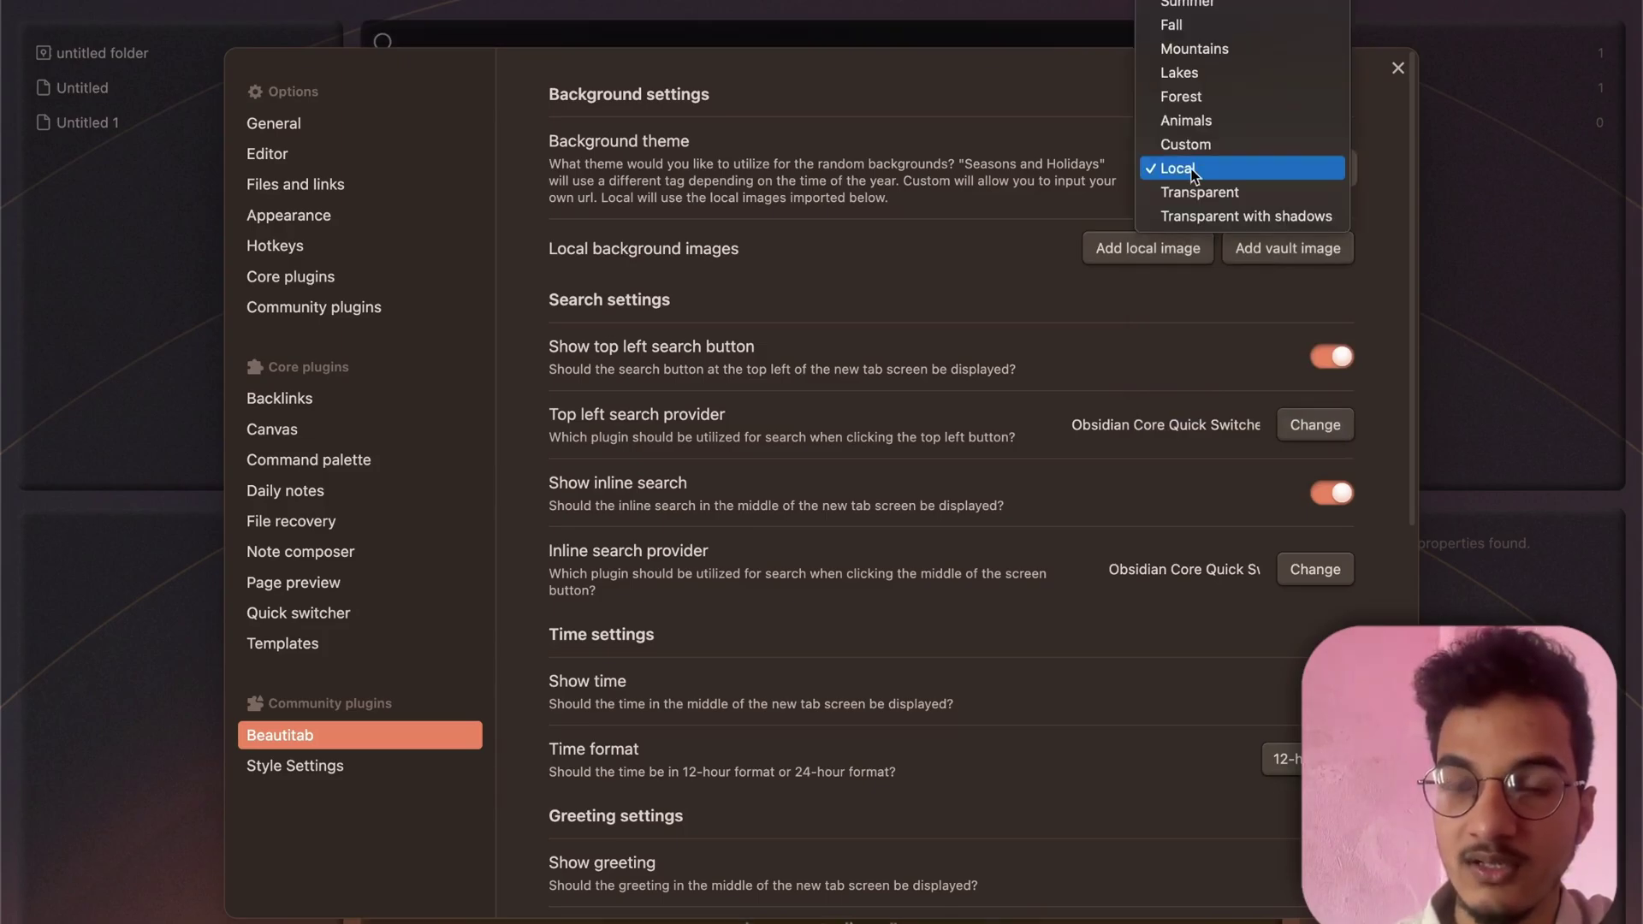
left_click(1002, 195)
left_click(1198, 168)
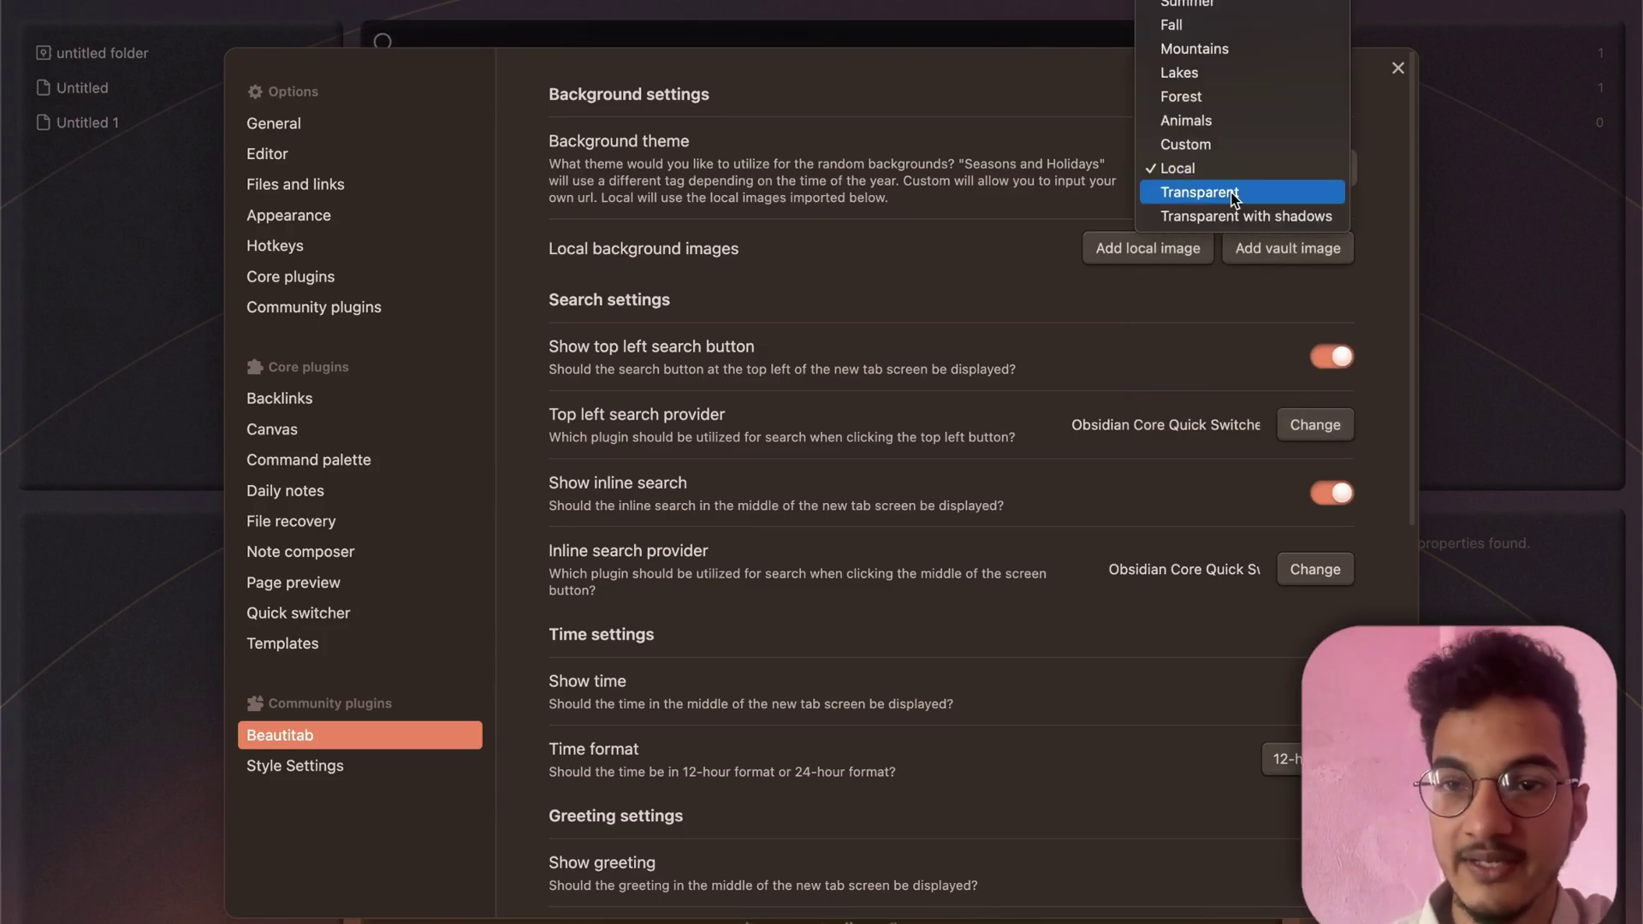
left_click(1200, 191)
left_click(1196, 169)
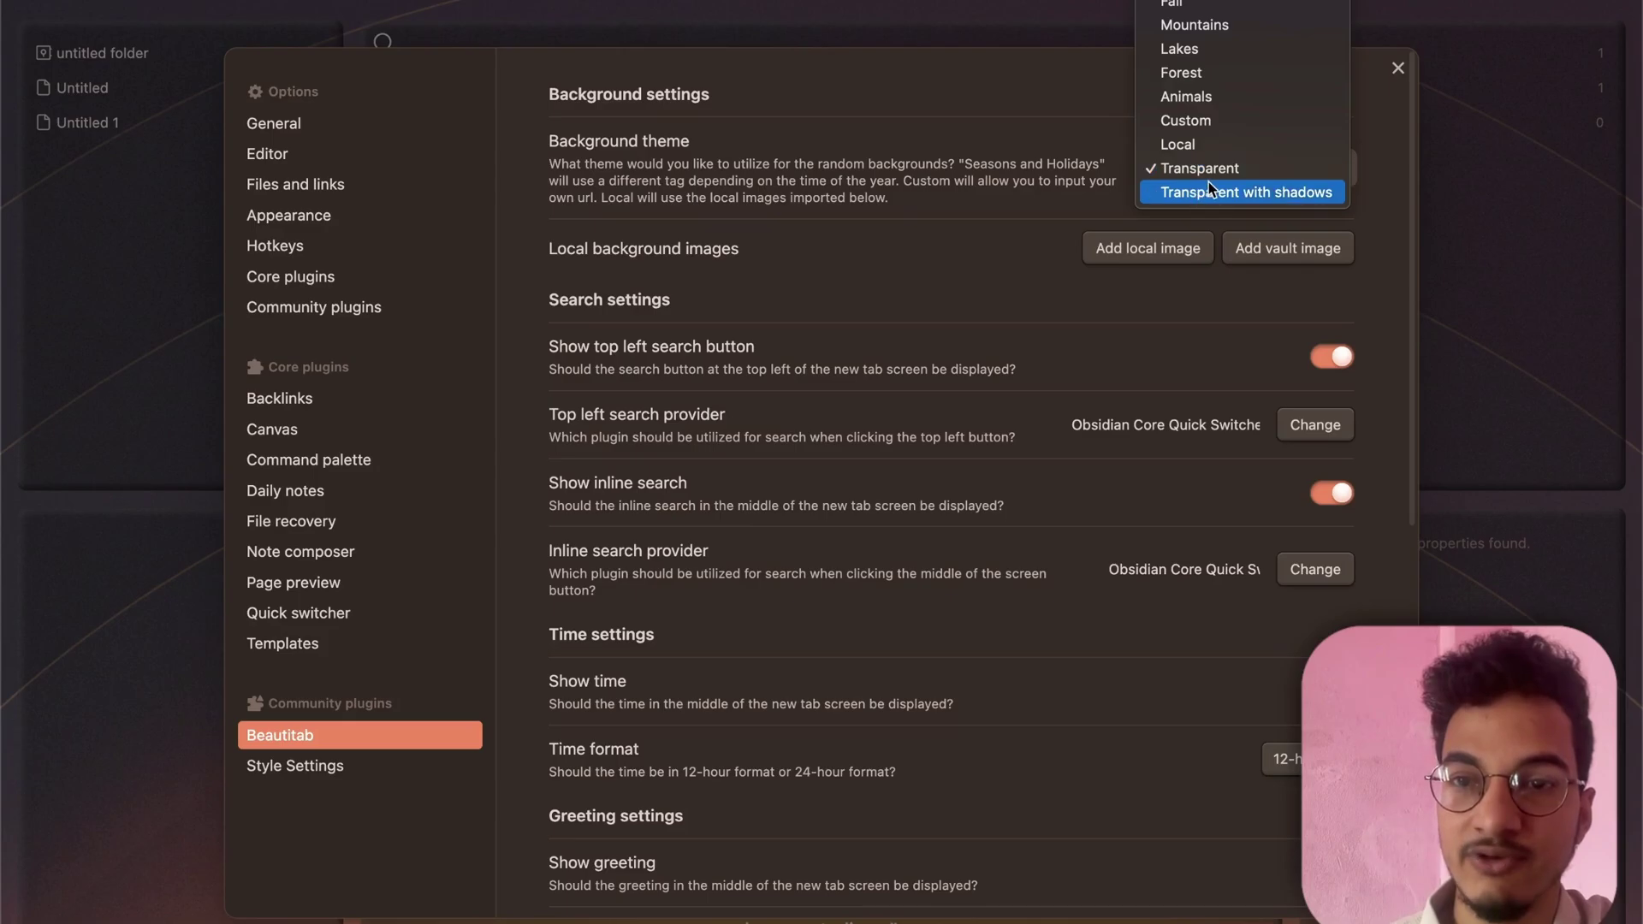
left_click(972, 202)
- Turn off Show time in Beautitab's time settings and continue to the greeting, recent file and bookmark settings
scroll(855, 188, "down", 5)
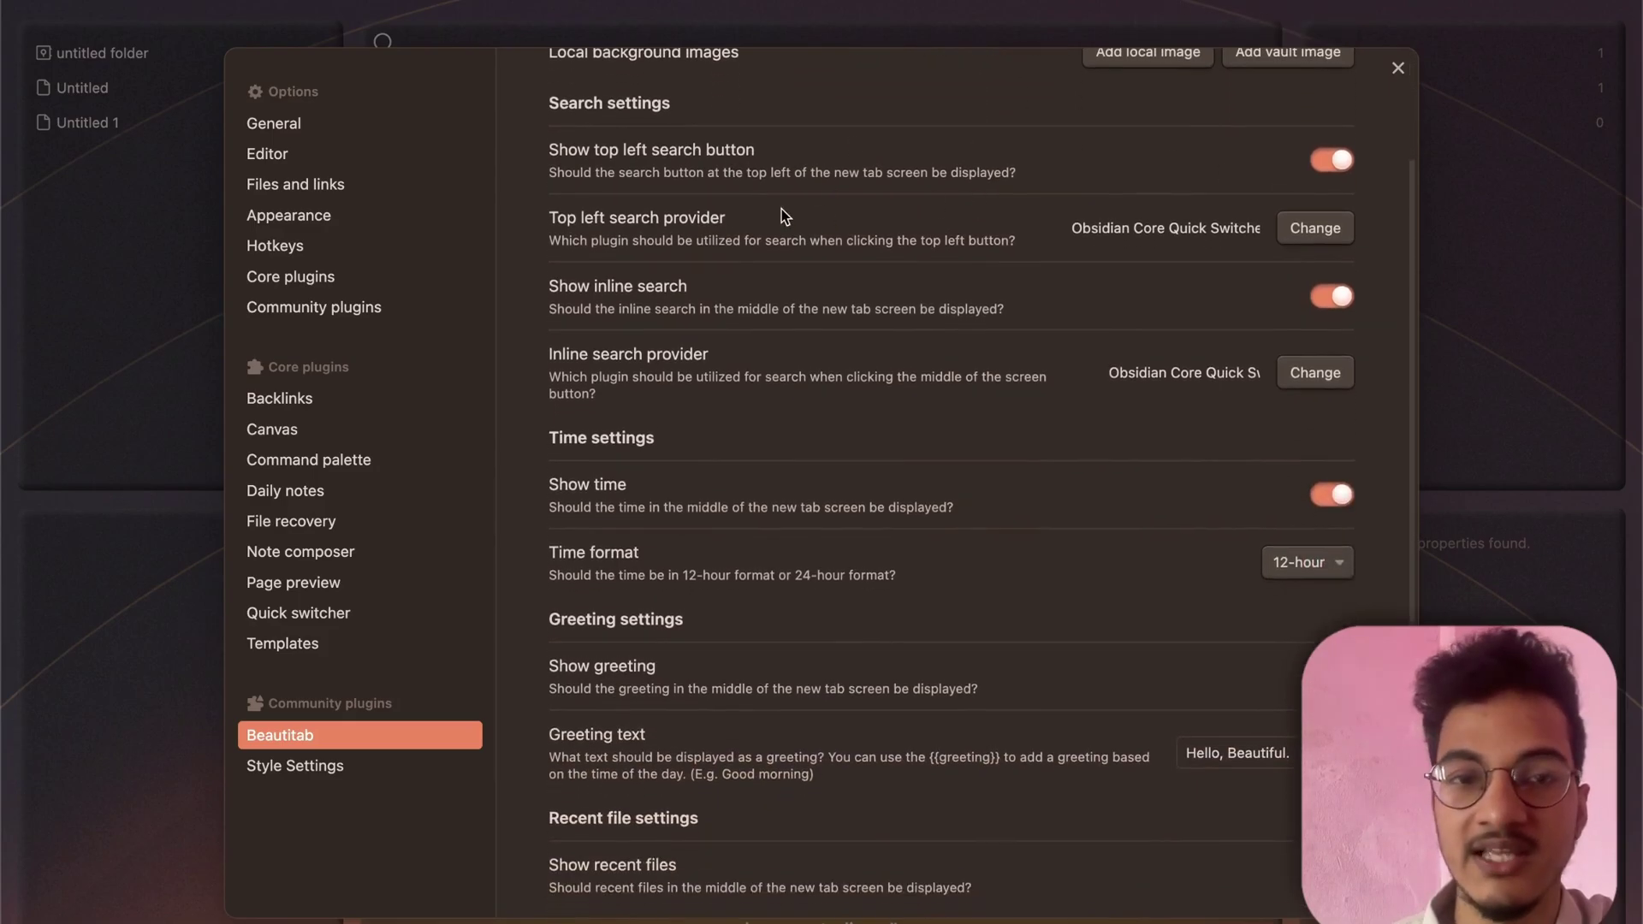
scroll(923, 197, "down", 2)
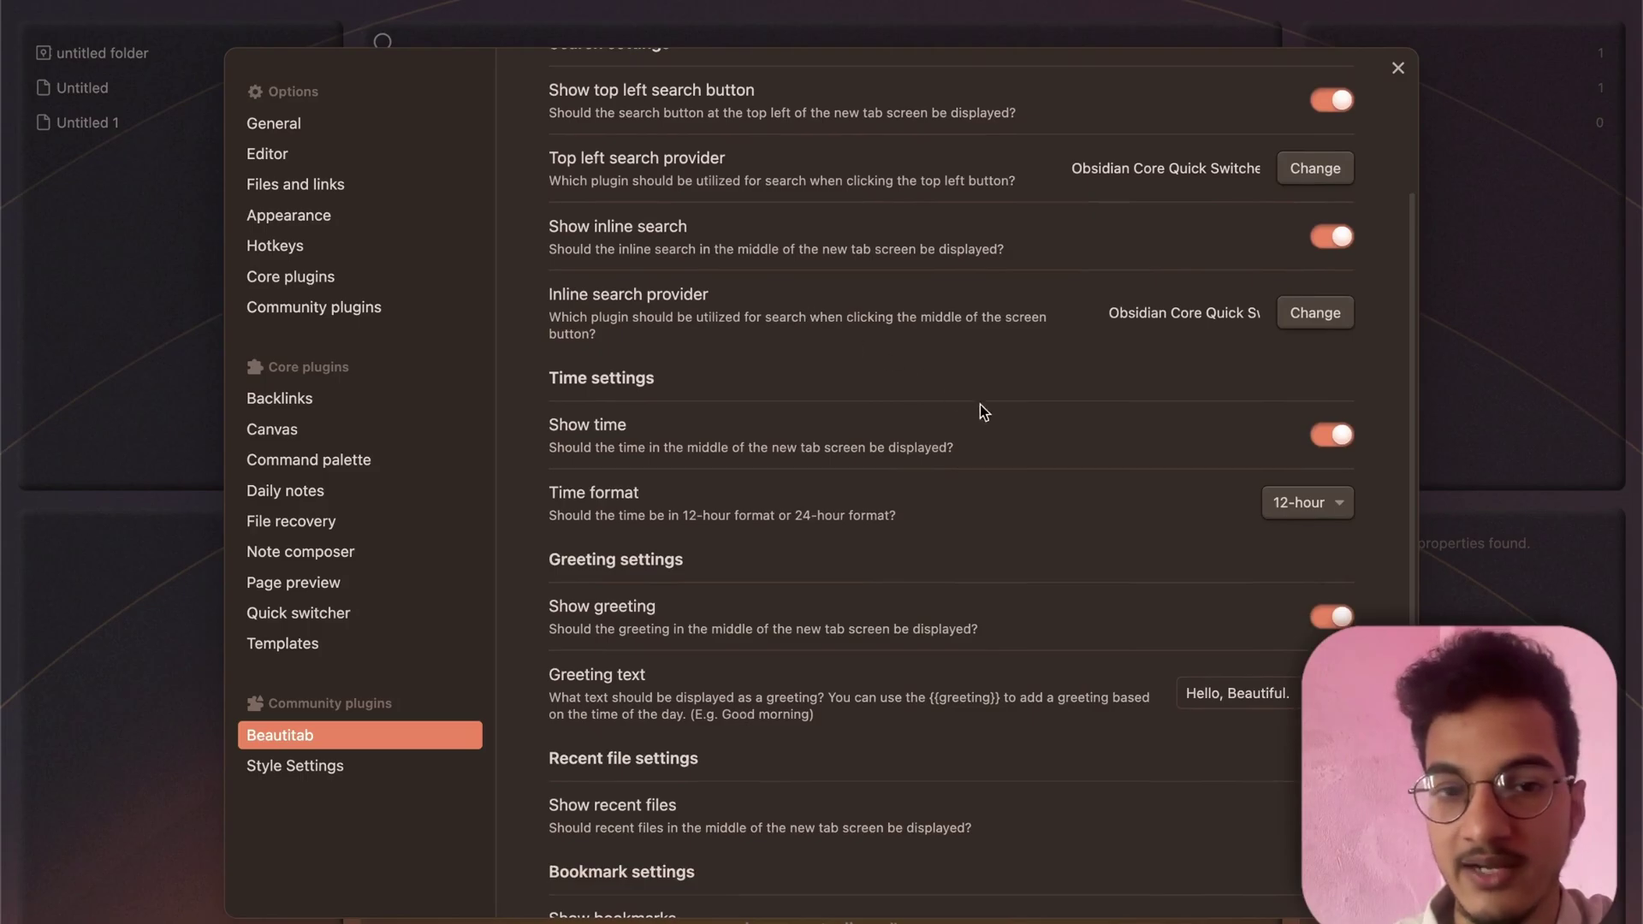
left_click(1332, 435)
scroll(1331, 435, "down", 5)
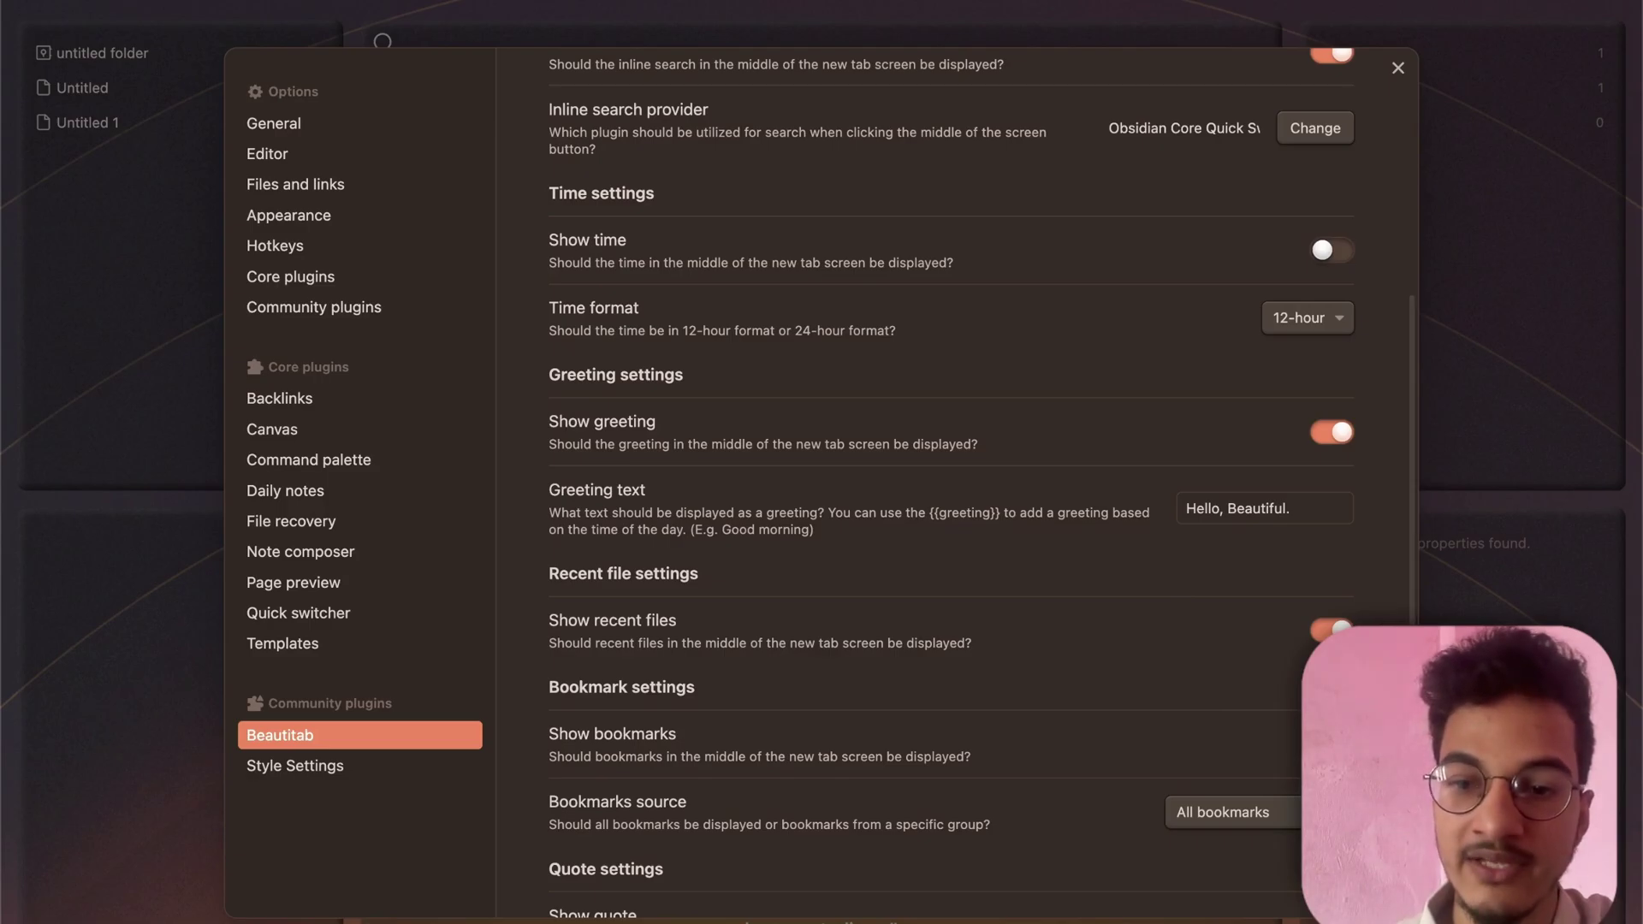
- Close the settings to view the new tab page, go back to the Untitled 1 note and return to the new tab page
key("Escape")
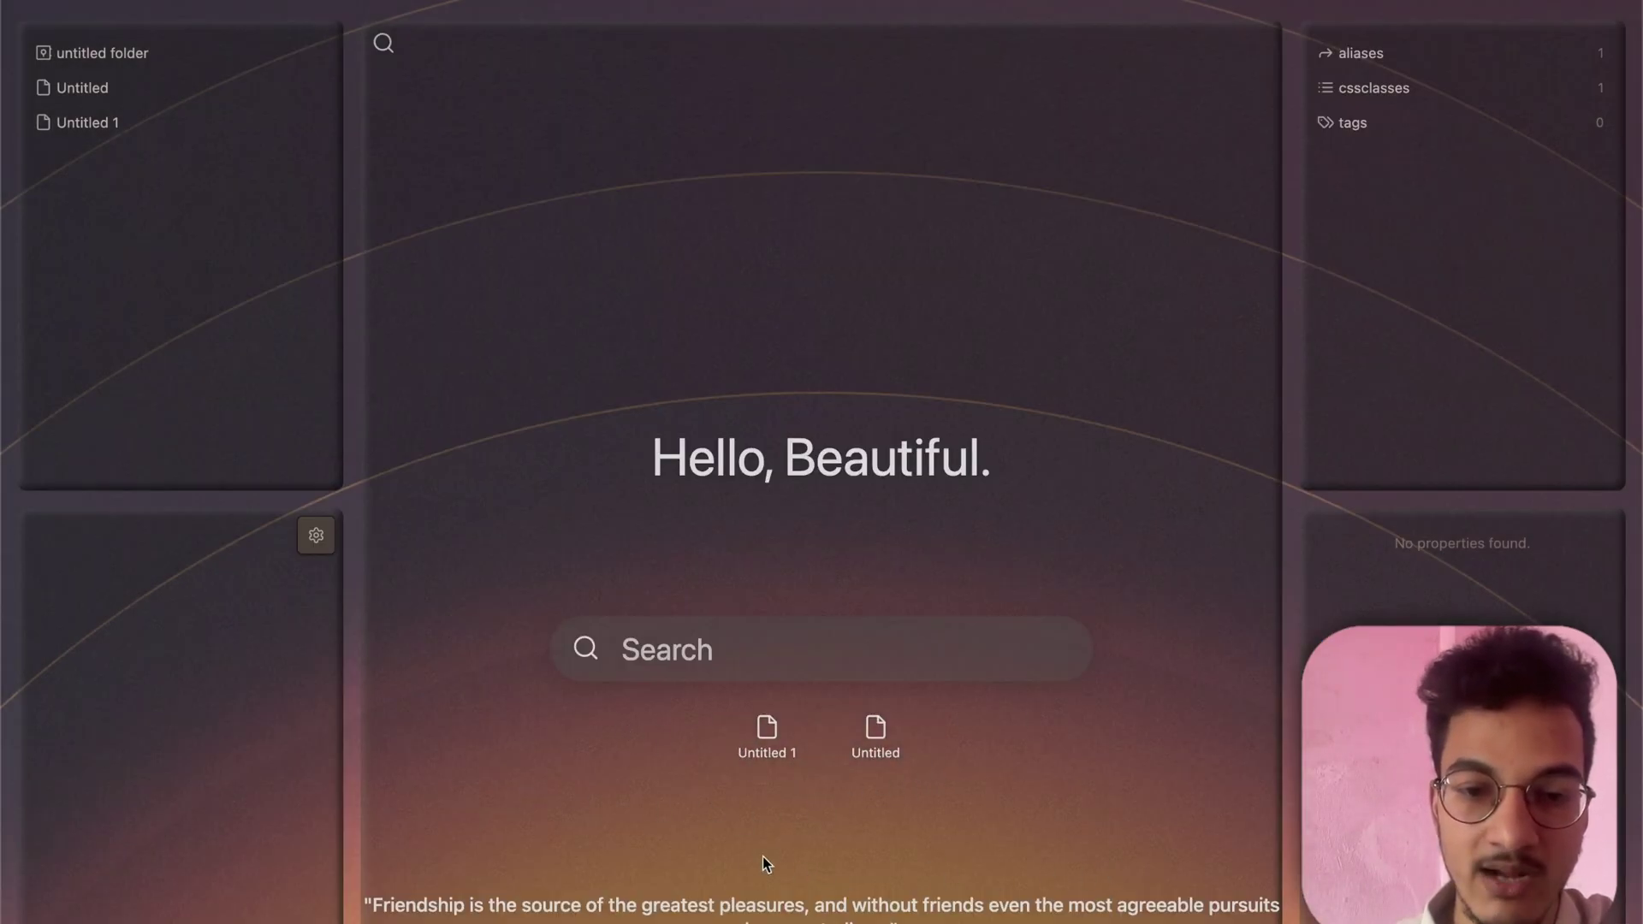
key("super+alt+Left")
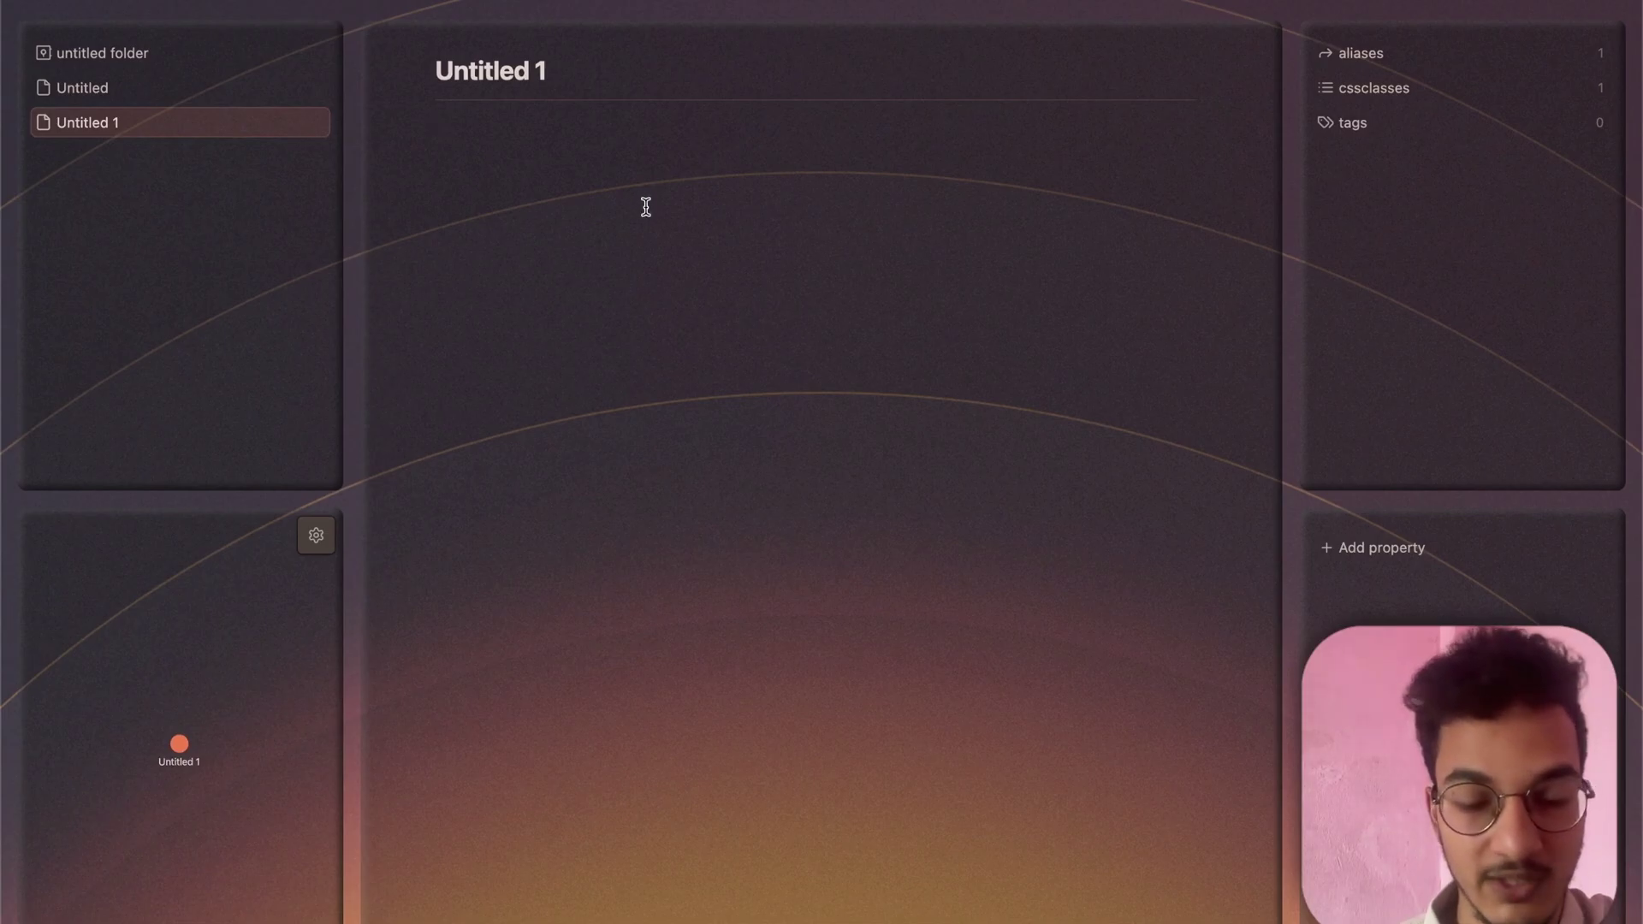
key("super+alt+Right")
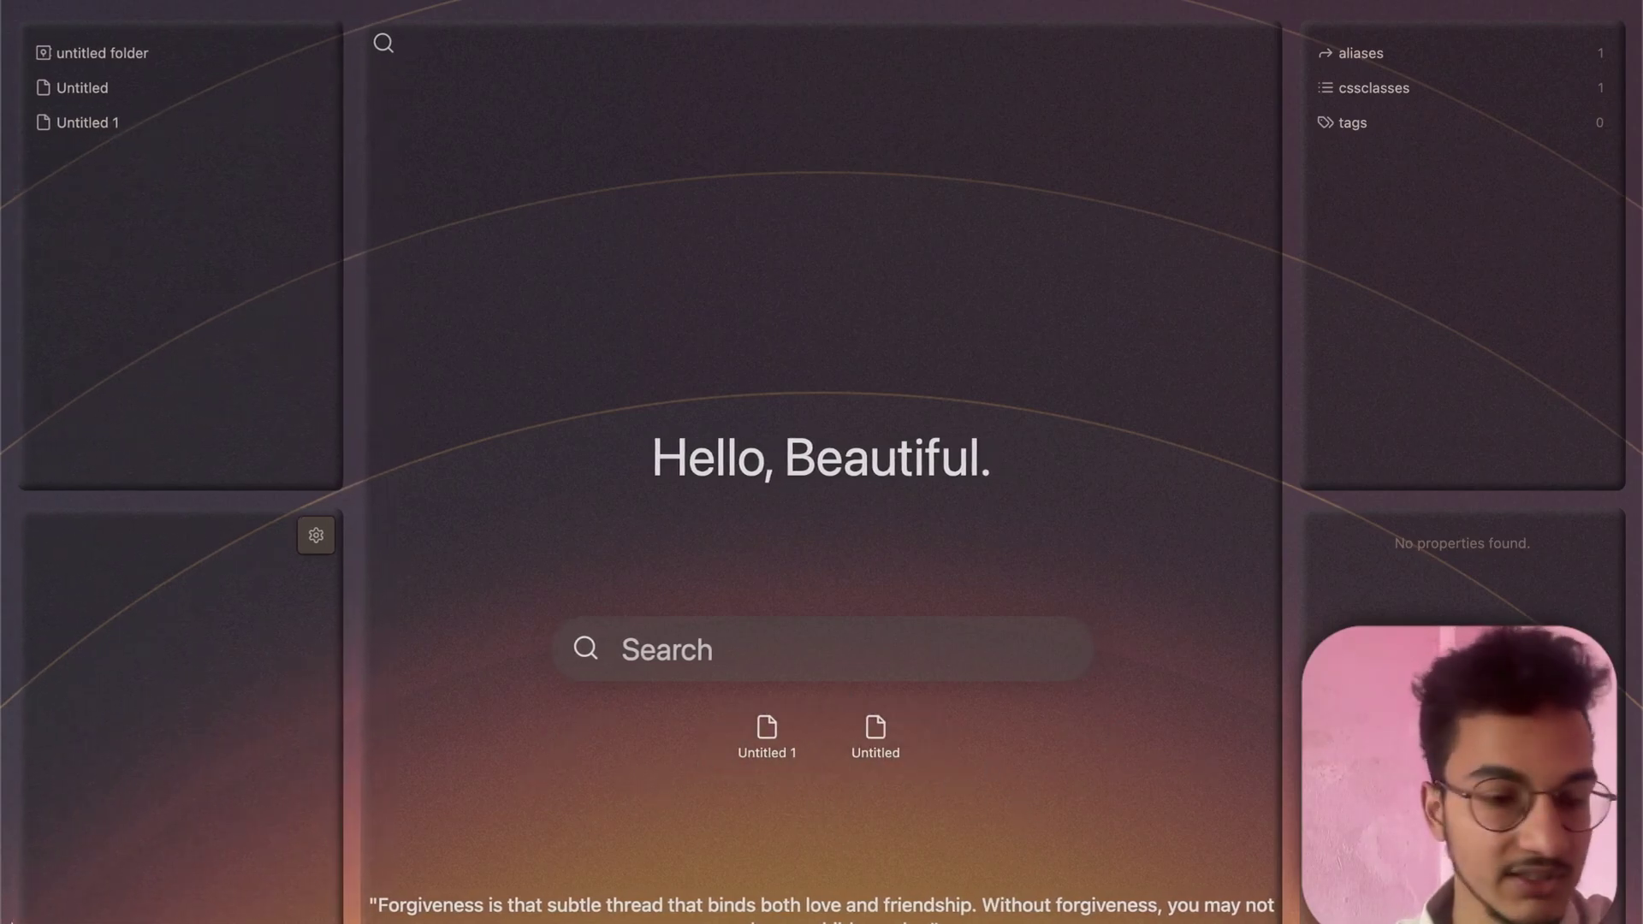
- Reopen Beautitab's settings, review the greeting, recent file, bookmark and quote options, and return to the new tab page
key("super+comma")
scroll(847, 708, "down", 5)
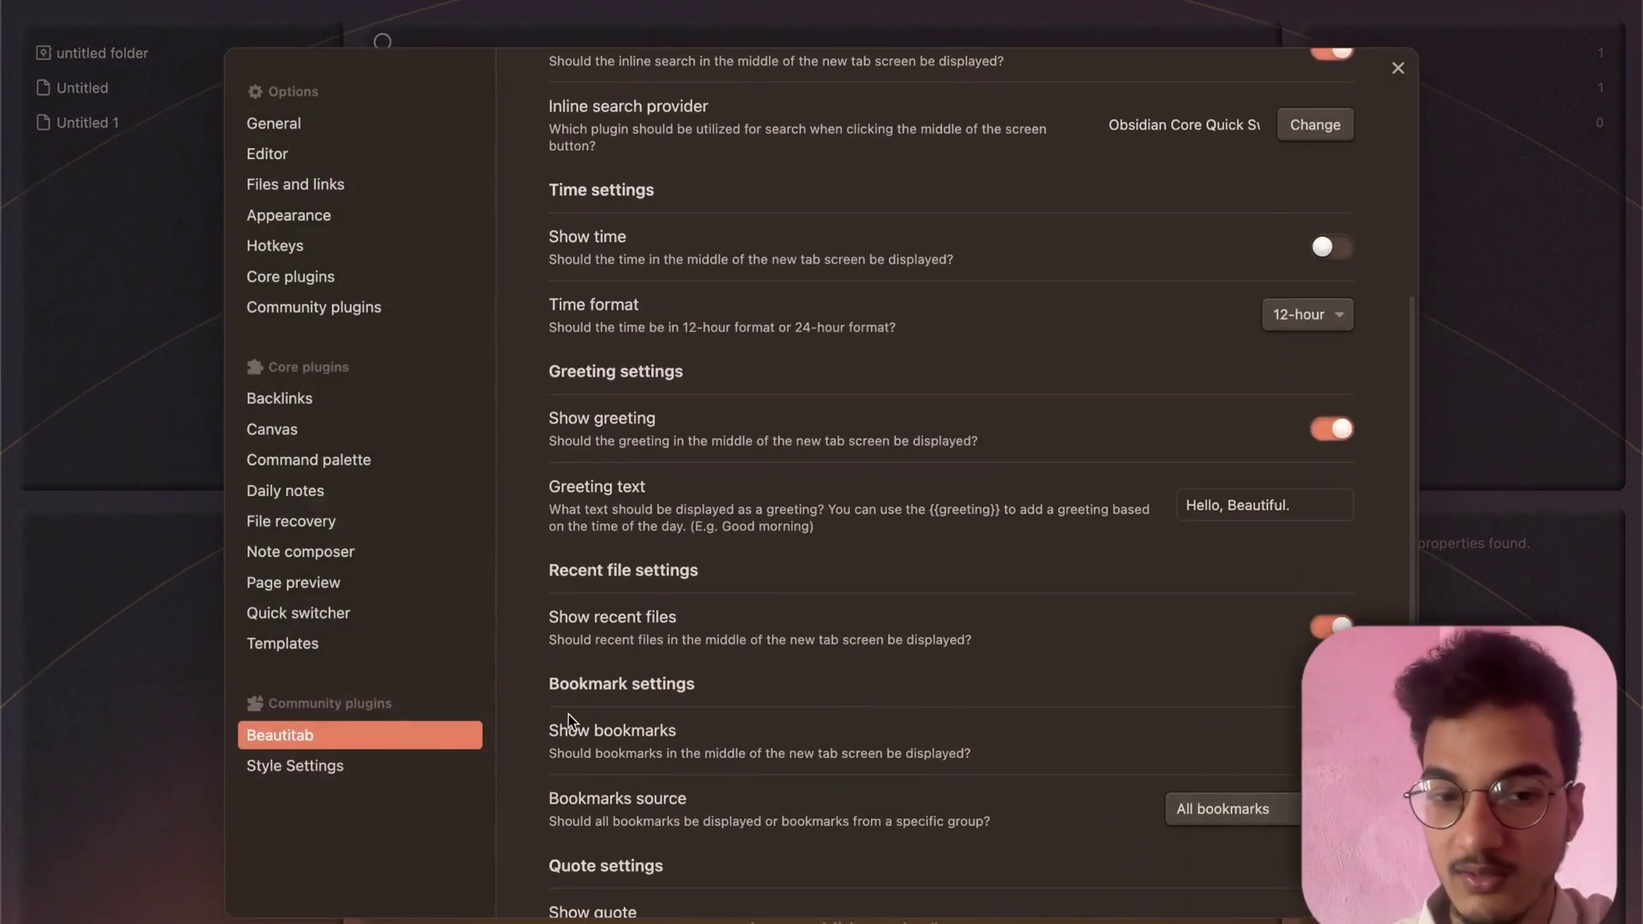
scroll(599, 725, "down", 3)
scroll(651, 783, "down", 2)
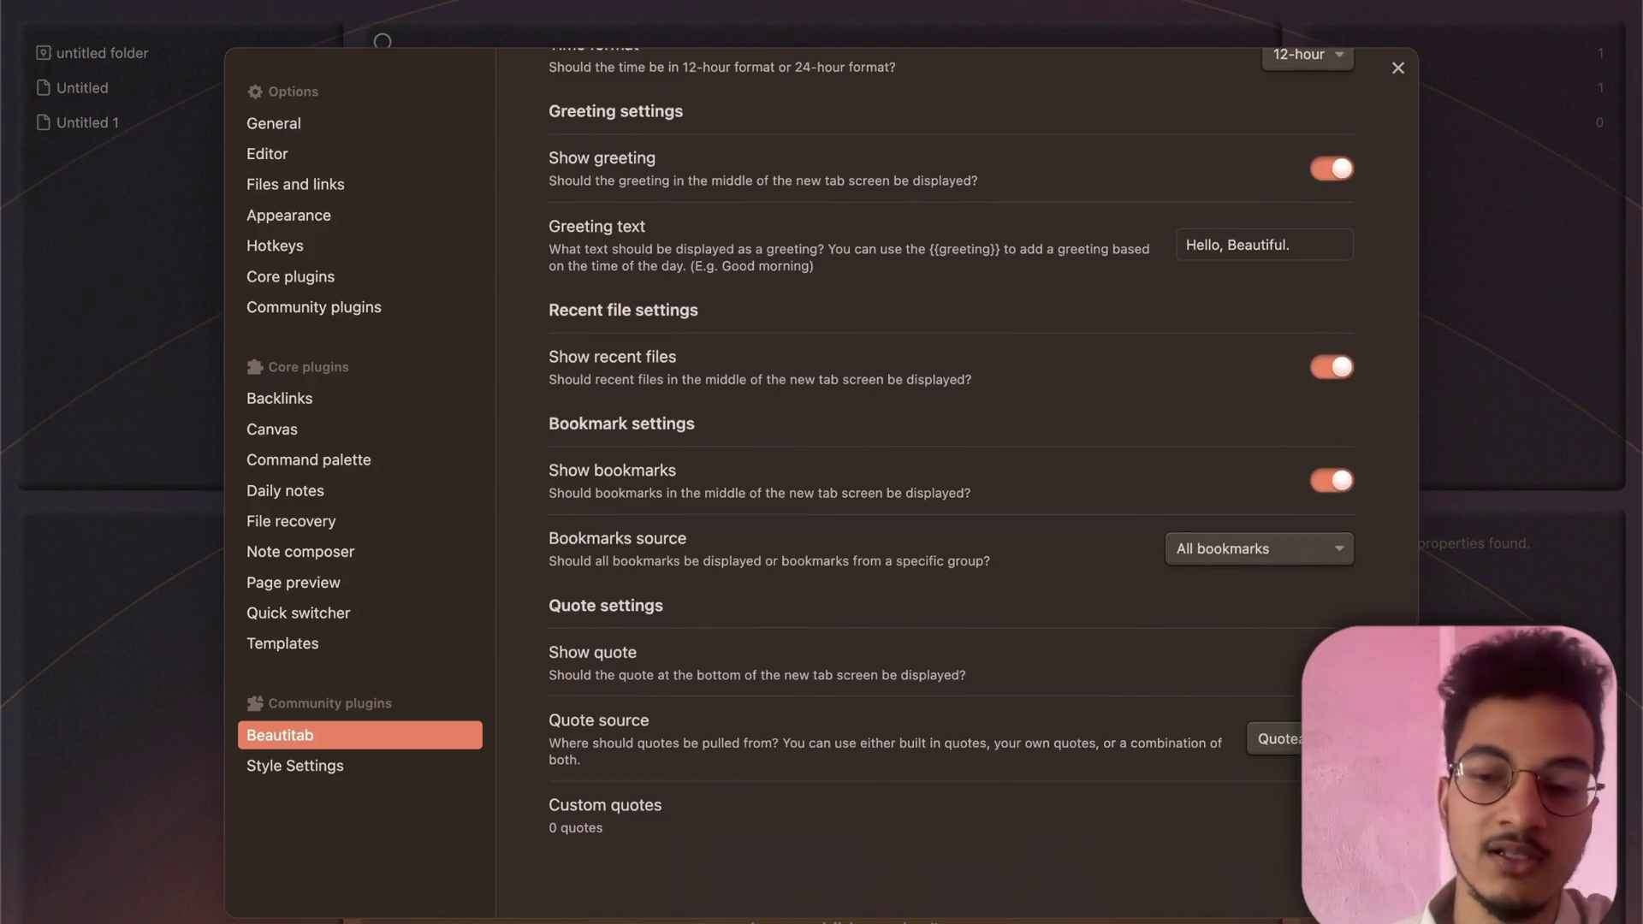
key("Escape")
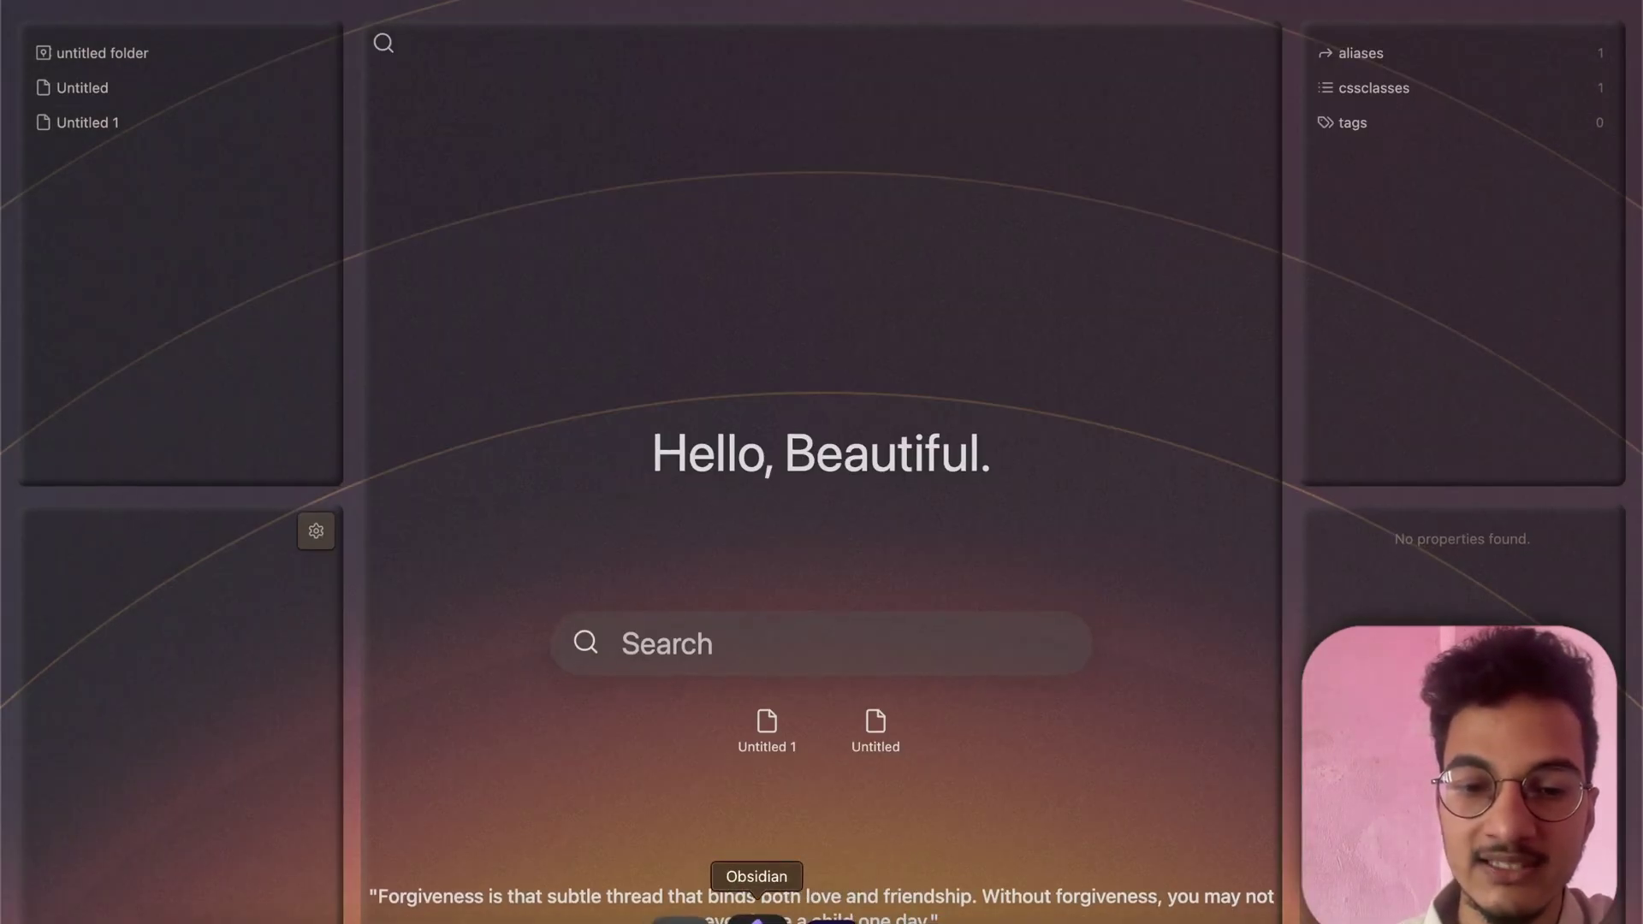